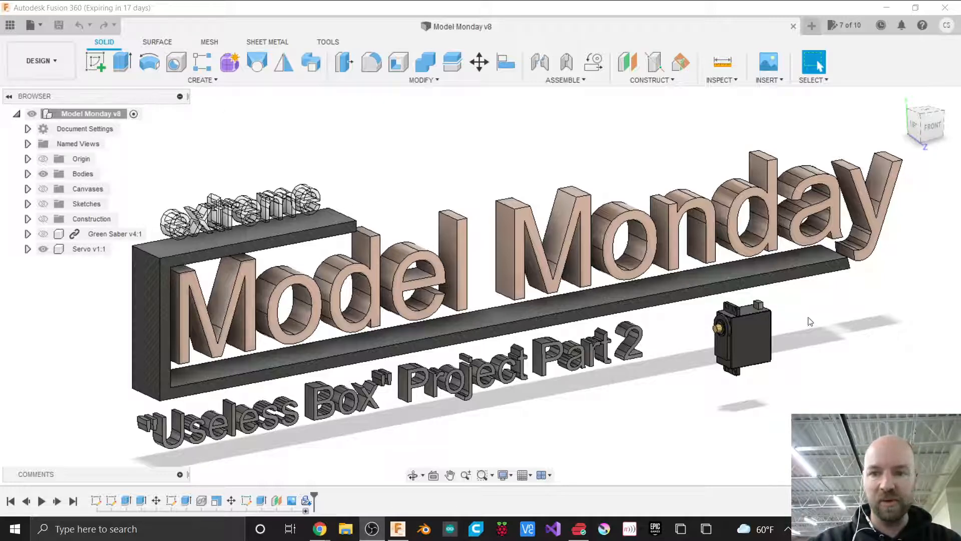
scroll(773, 339, "up", 10)
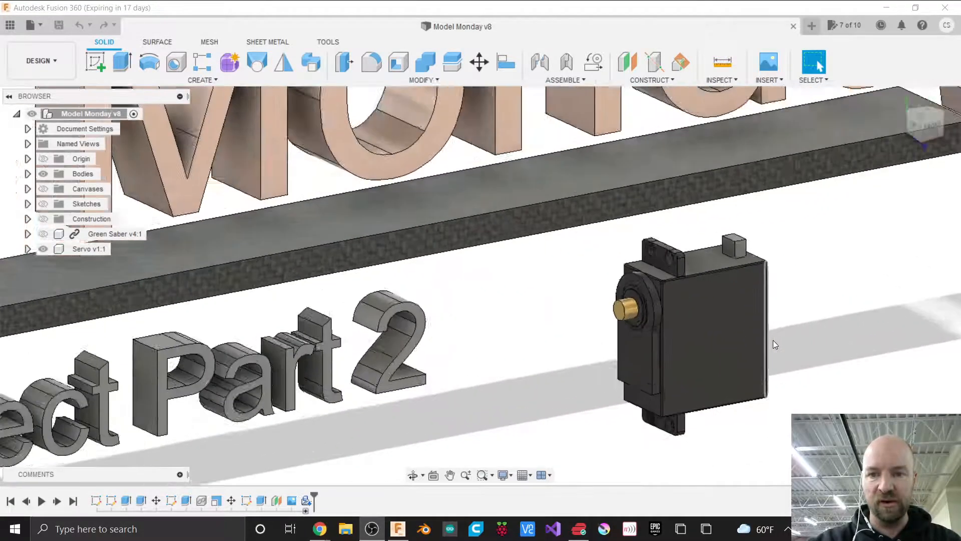
scroll(766, 330, "up", 1)
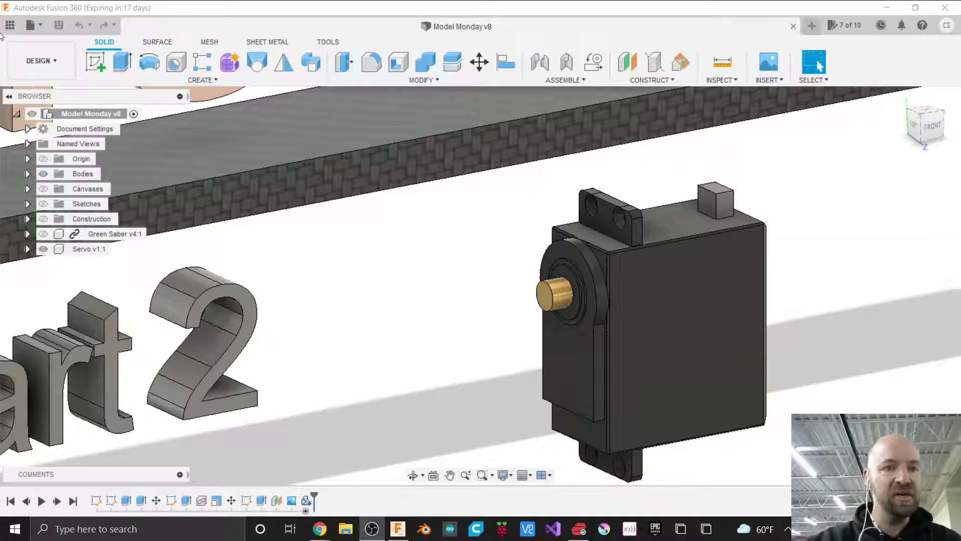
scroll(839, 265, "down", 10)
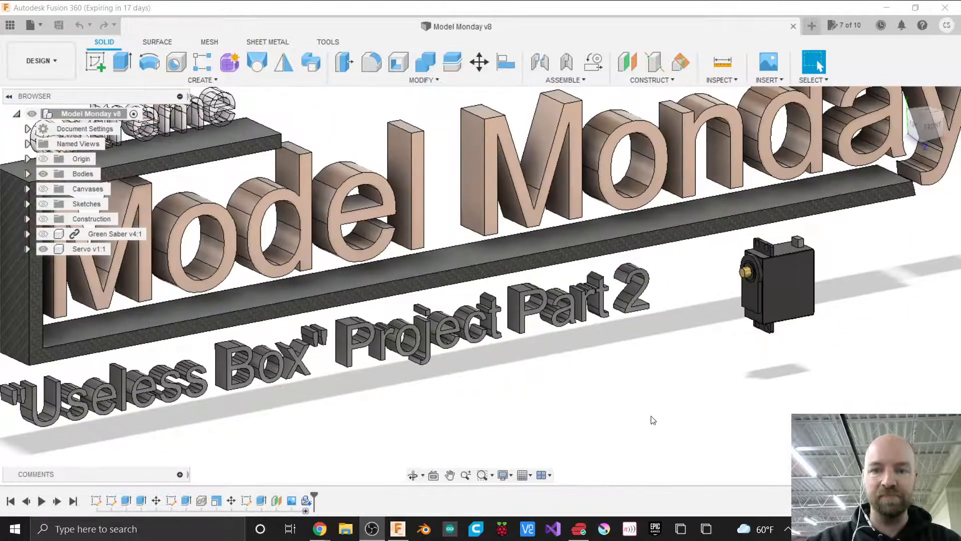
scroll(674, 427, "down", 4)
scroll(696, 460, "down", 2)
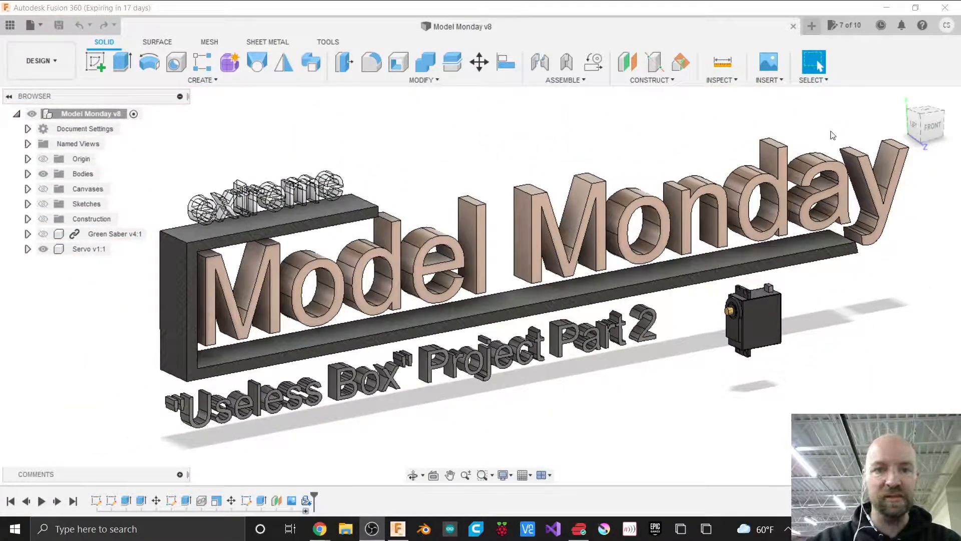
scroll(832, 135, "up", 1)
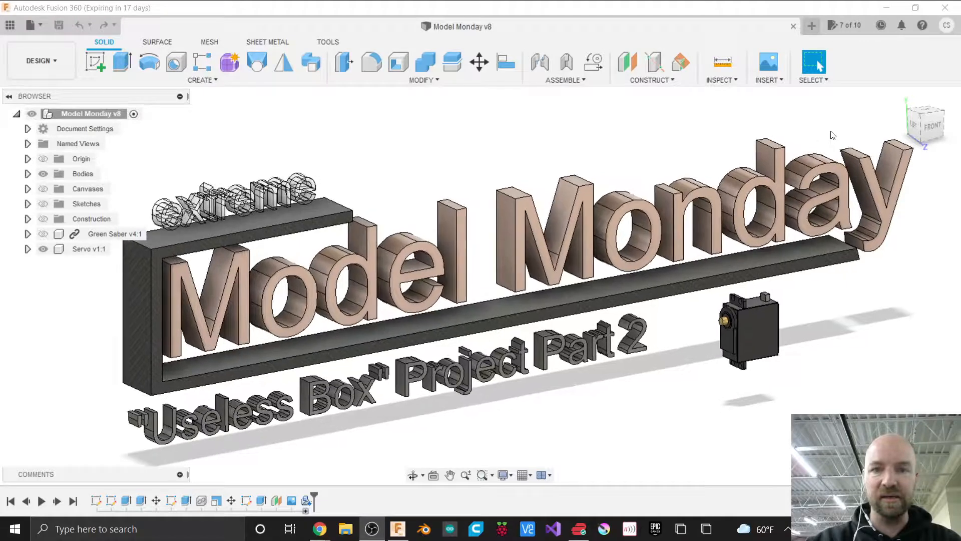
Open the Useless Box design from the Useless Box project and hide the project file browser.
left_click(8, 26)
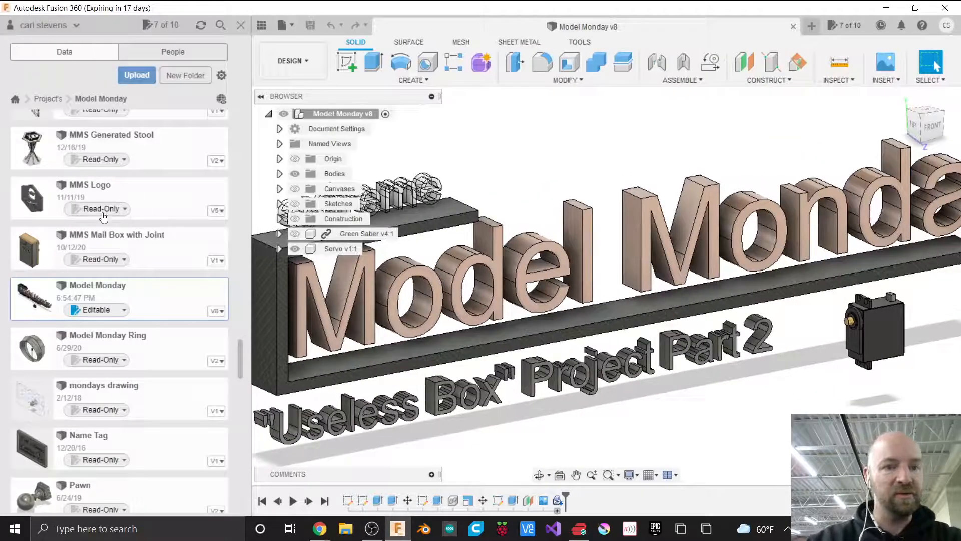
left_click(48, 100)
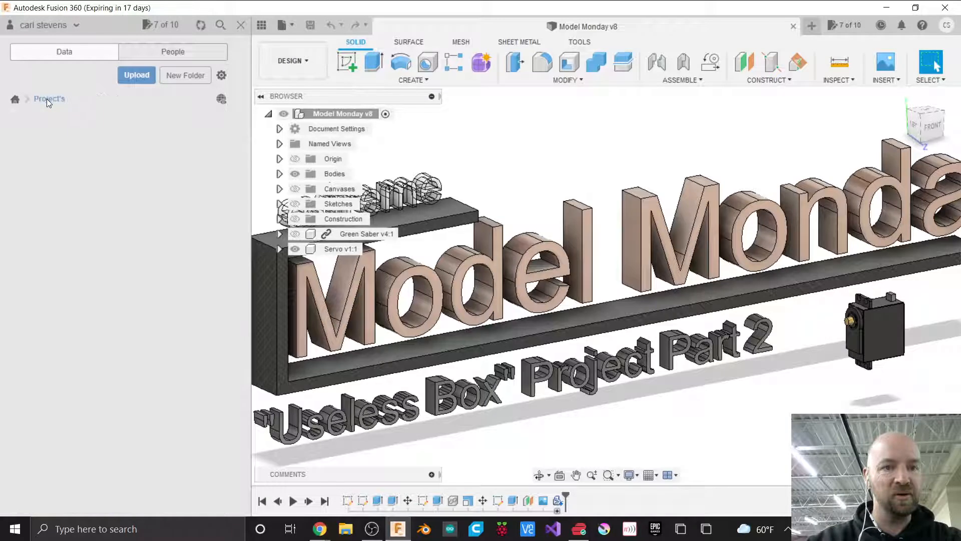
left_click(14, 101)
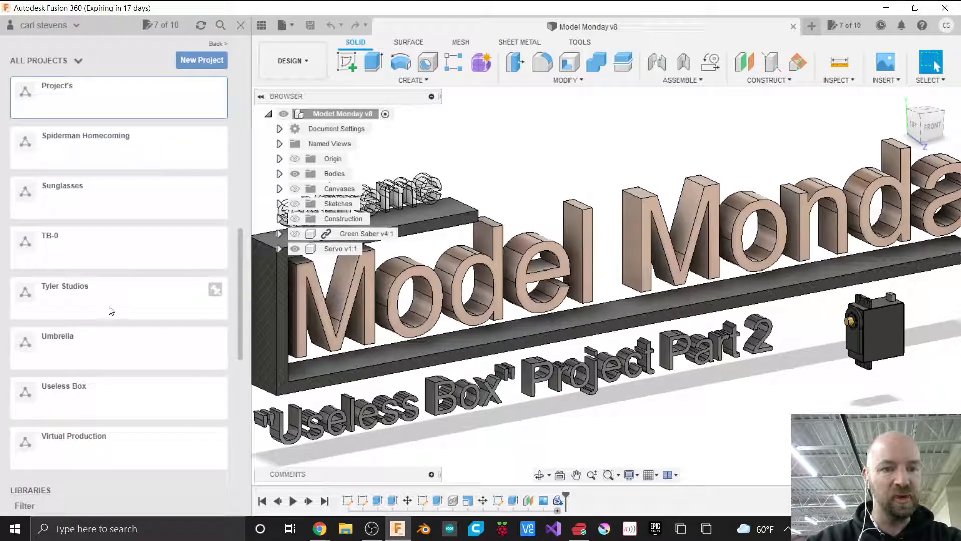
scroll(111, 326, "down", 1)
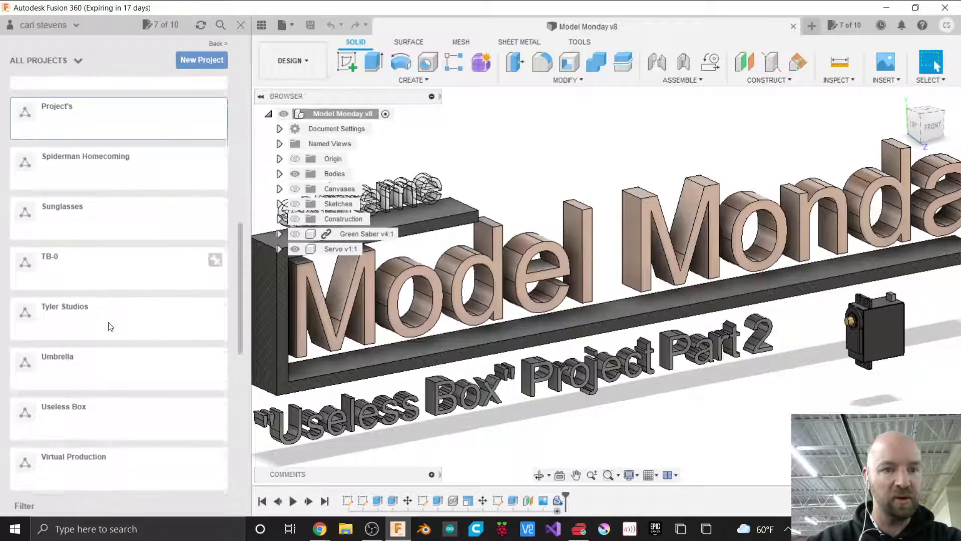
scroll(110, 326, "down", 1)
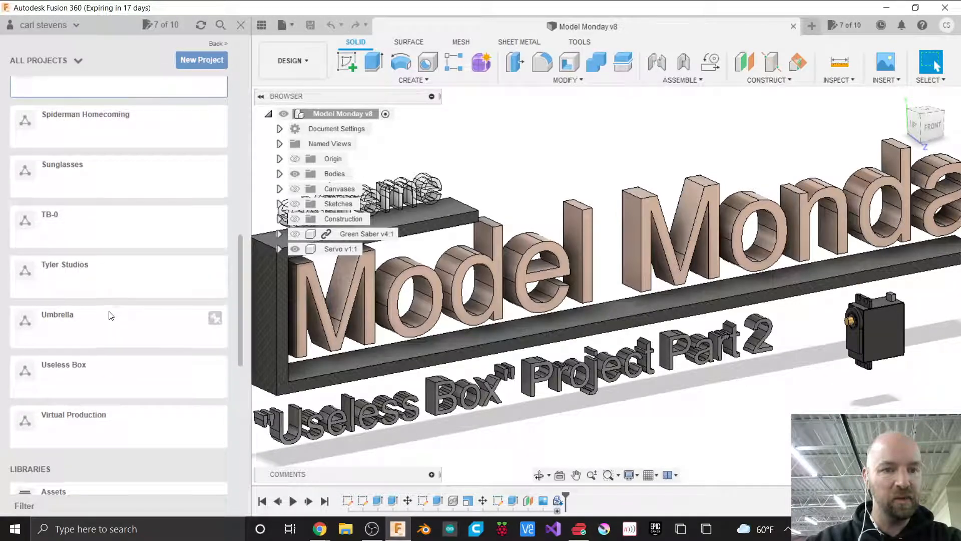
scroll(108, 320, "down", 1)
left_click(86, 357)
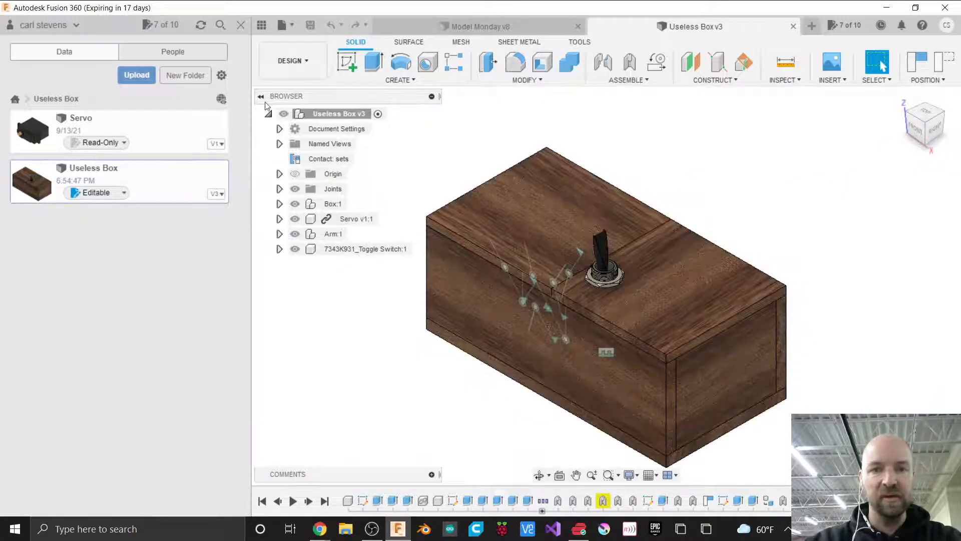
left_click(241, 26)
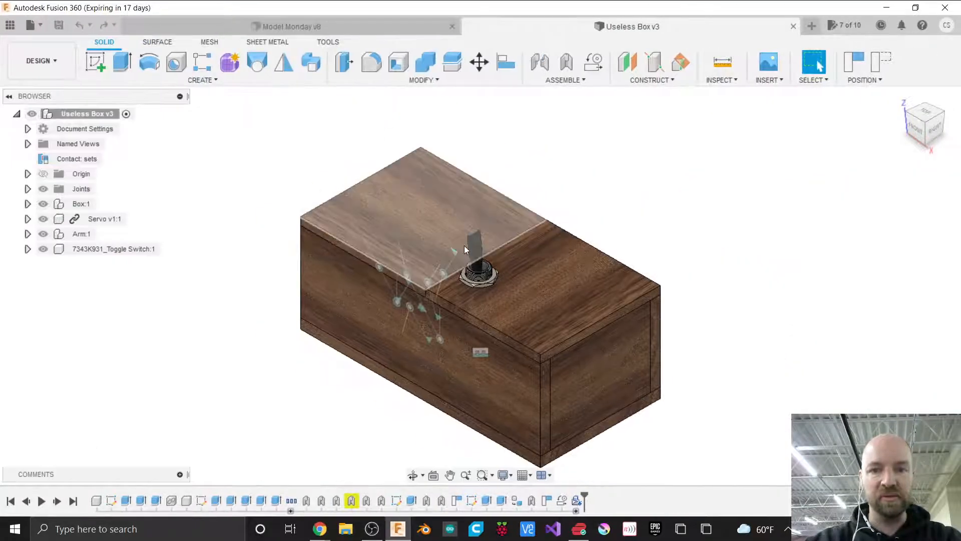
Examine the box assembly, try rotating one of its joints with the angle handle, and close the Useless Box design.
left_click(921, 128)
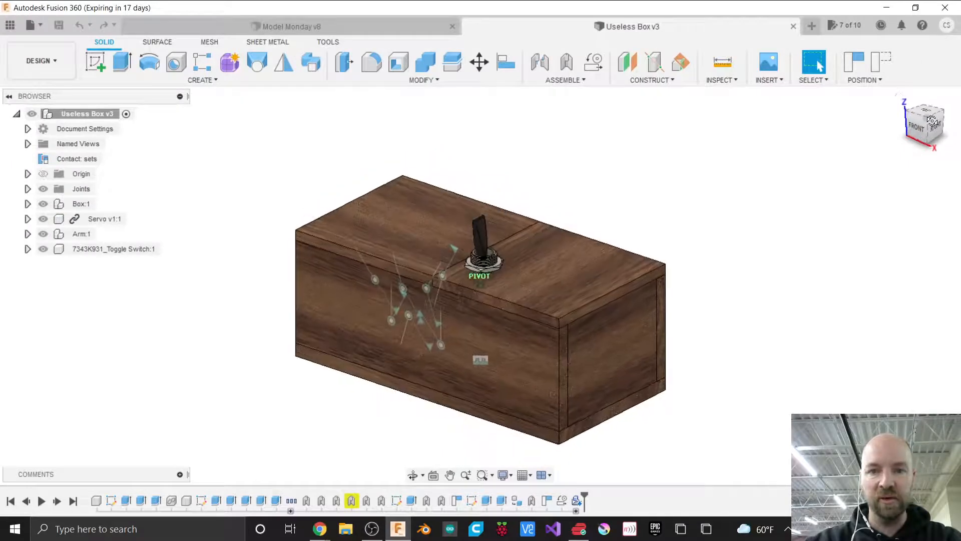
scroll(441, 335, "up", 4)
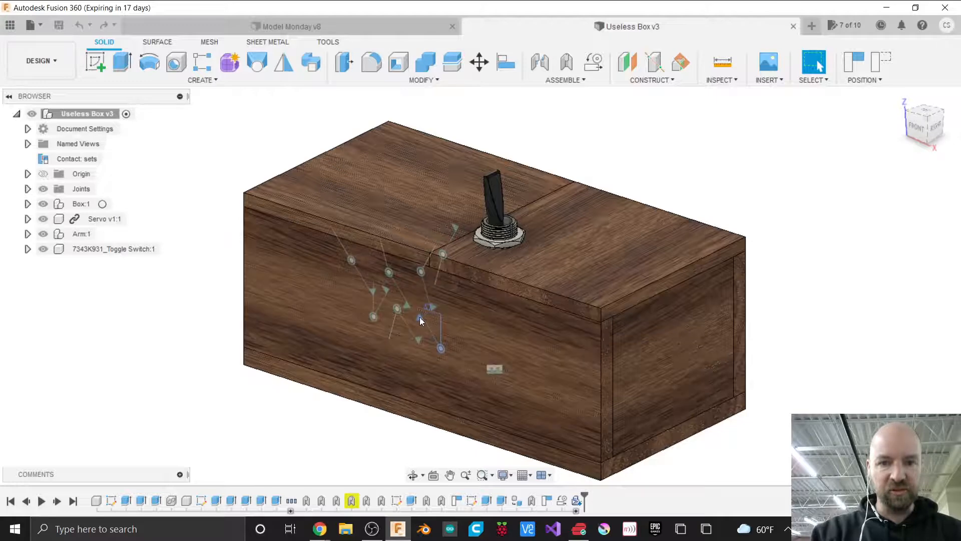
double_click(419, 318)
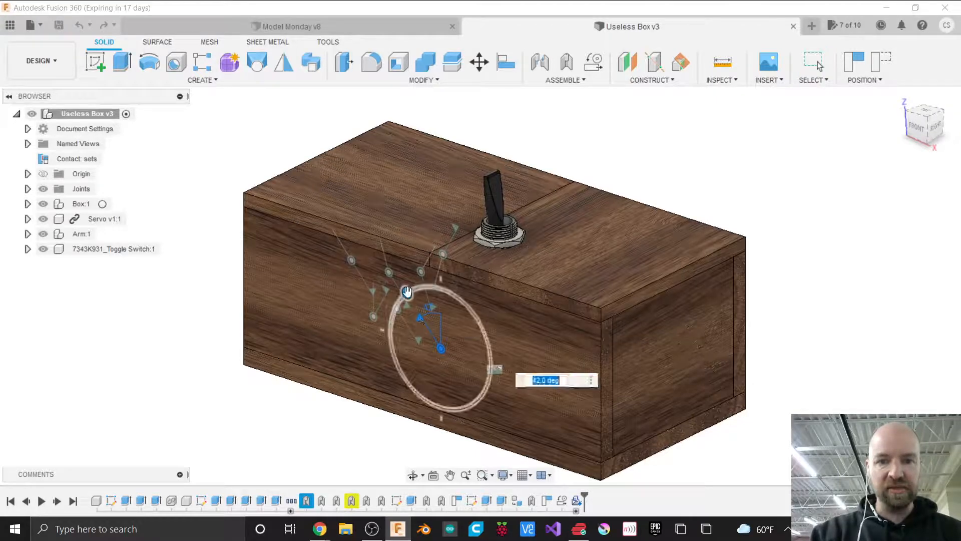
mouse_move(407, 292)
left_mouse_down()
mouse_move(427, 280)
mouse_move(447, 286)
mouse_move(404, 304)
mouse_move(442, 286)
mouse_move(471, 291)
mouse_move(434, 287)
mouse_move(408, 300)
mouse_move(434, 286)
mouse_move(450, 305)
mouse_move(437, 293)
mouse_move(412, 308)
mouse_move(431, 281)
mouse_move(444, 288)
mouse_move(414, 306)
mouse_move(409, 294)
left_mouse_up()
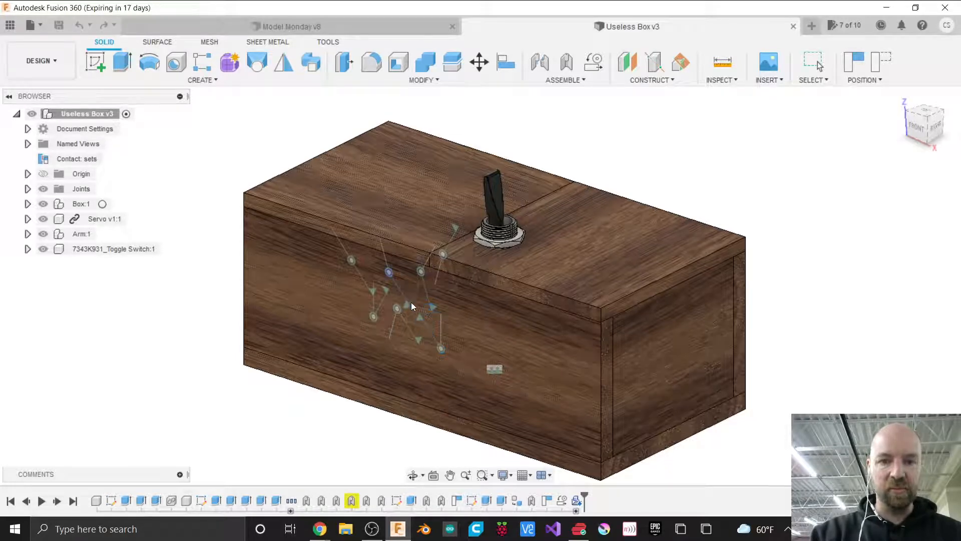
mouse_move(407, 293)
left_mouse_down()
mouse_move(440, 279)
mouse_move(469, 281)
mouse_move(404, 293)
left_mouse_up()
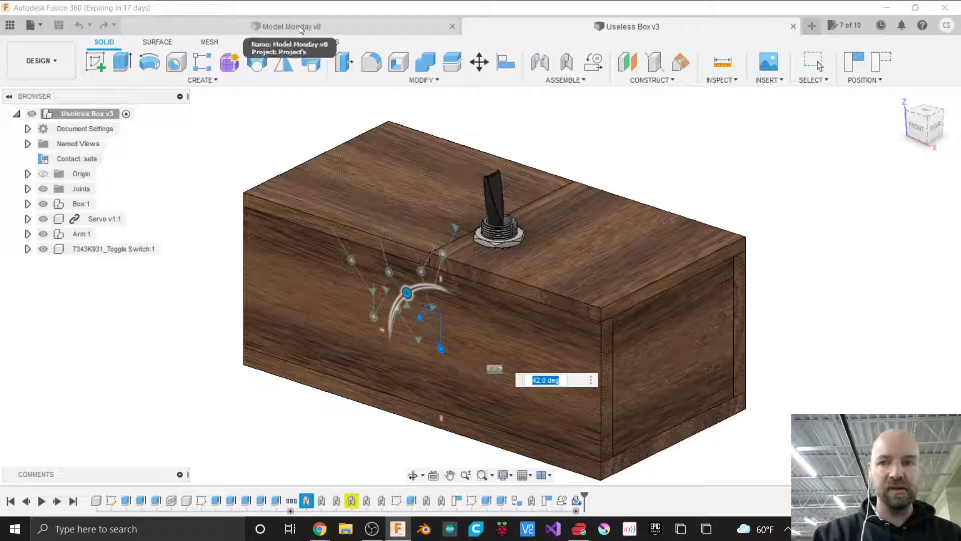
left_click(794, 26)
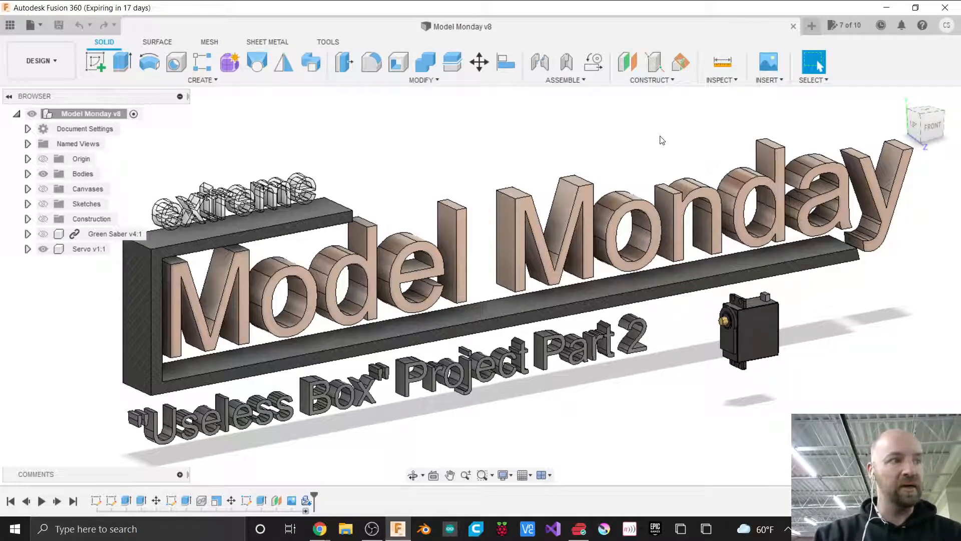
Create a new design and add an active, internal standard component named Box.
left_click(813, 26)
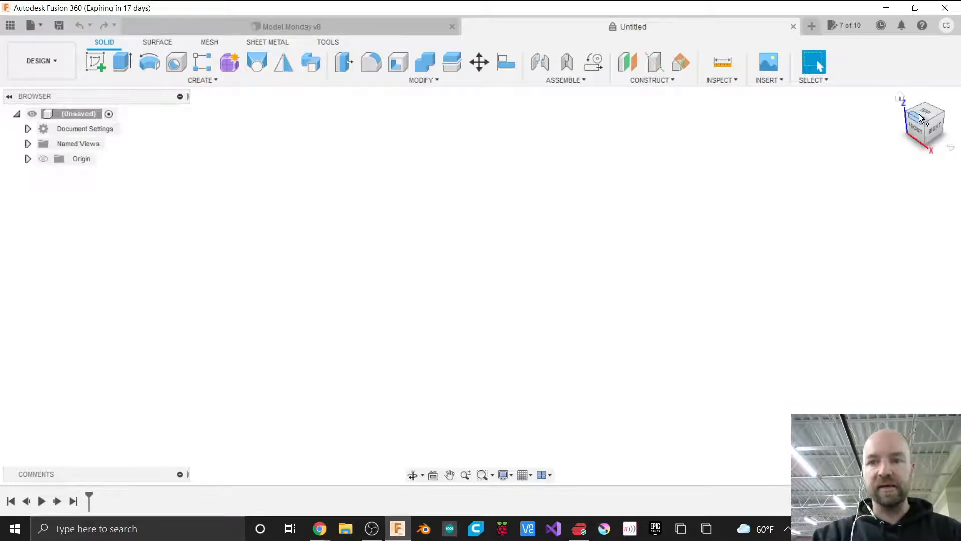
middle_click_drag(882, 145, 951, 112, "shift")
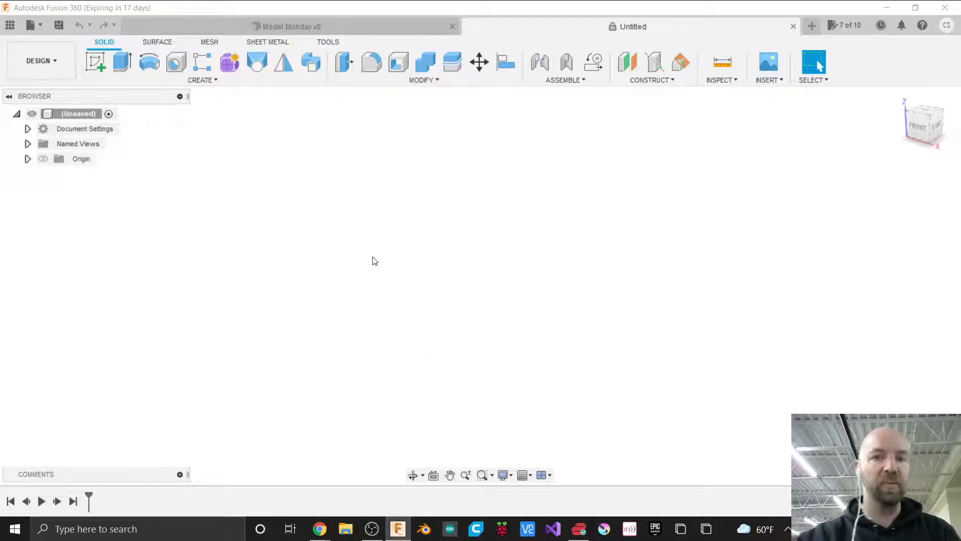
left_click(213, 83)
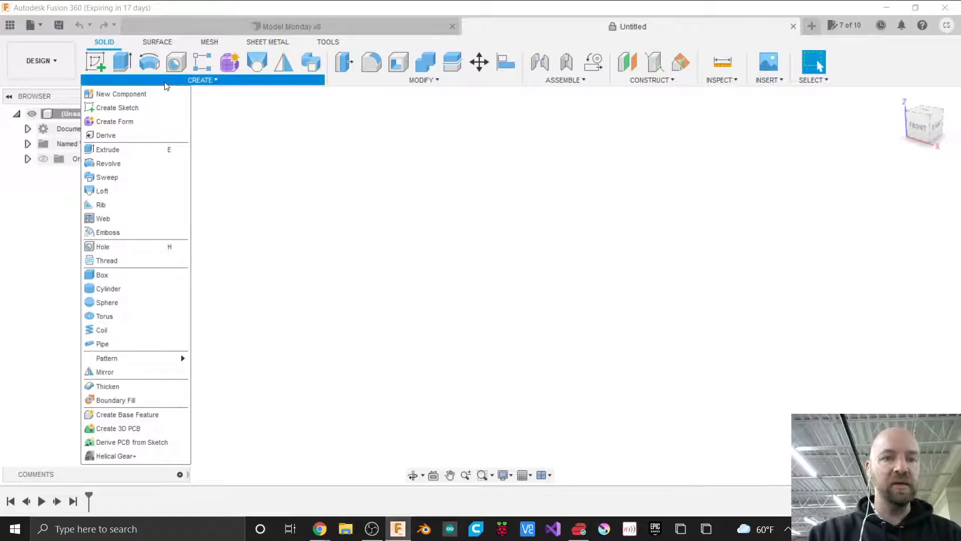
left_click(136, 95)
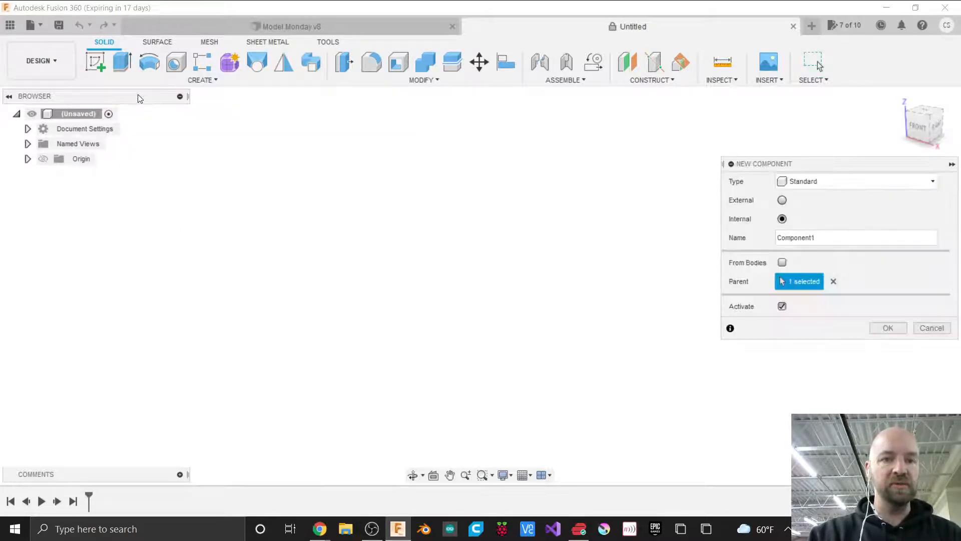
double_click(836, 239)
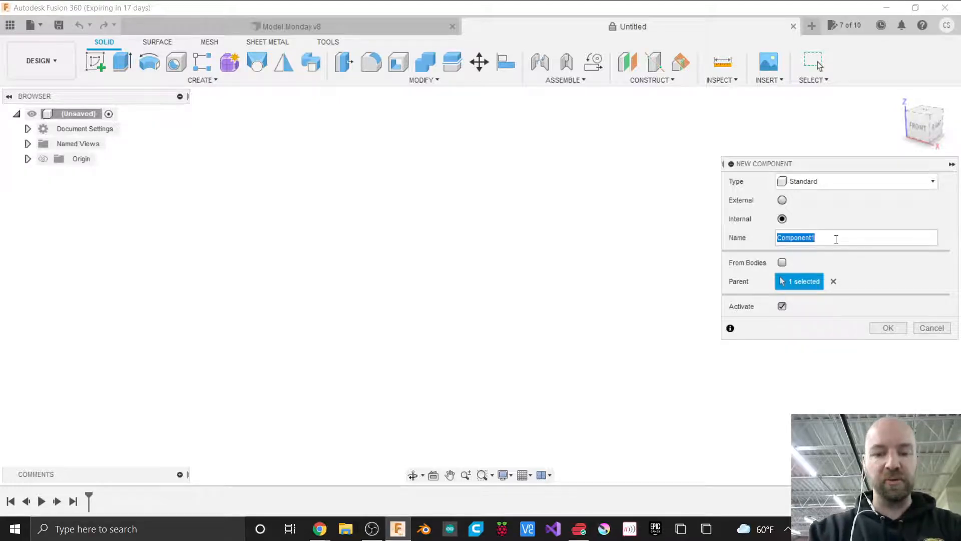
type("Box")
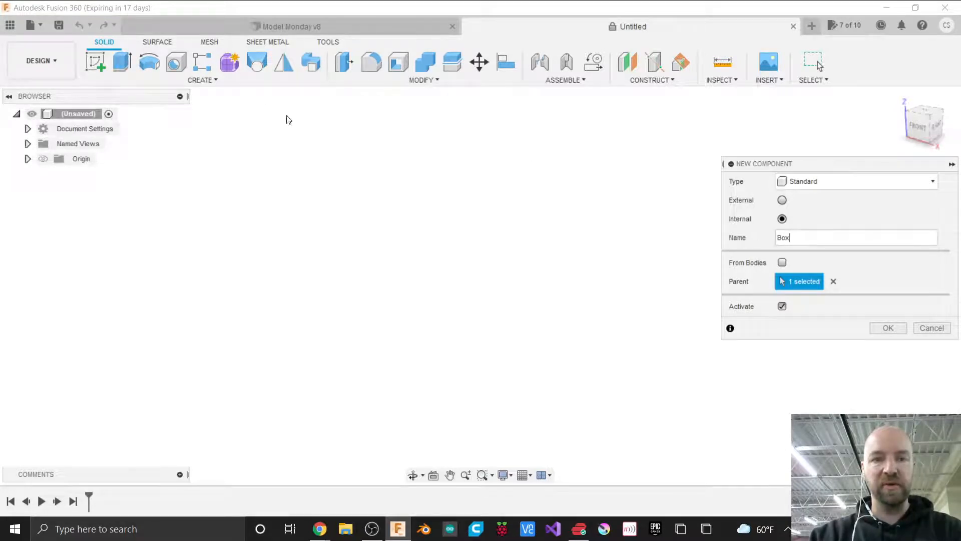
left_click(16, 113)
left_click(16, 114)
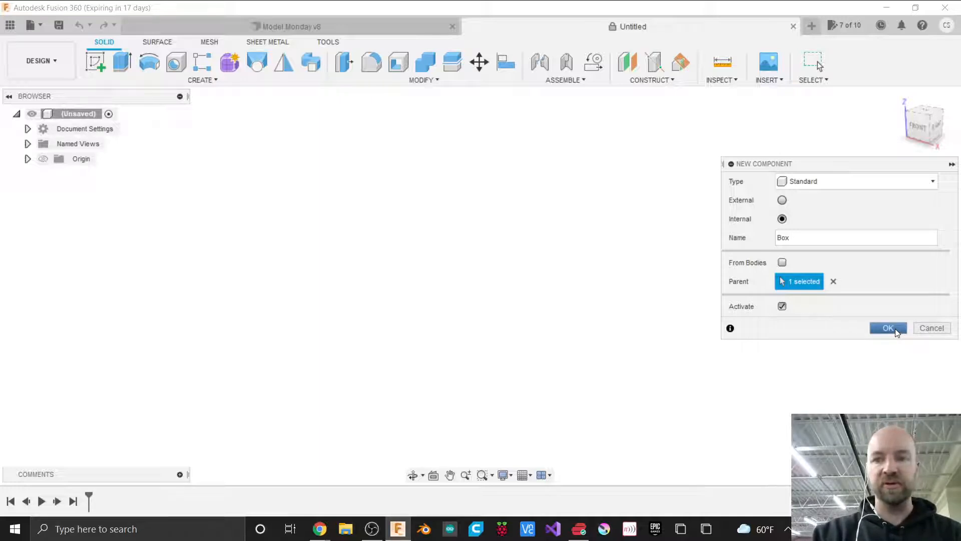
left_click(888, 328)
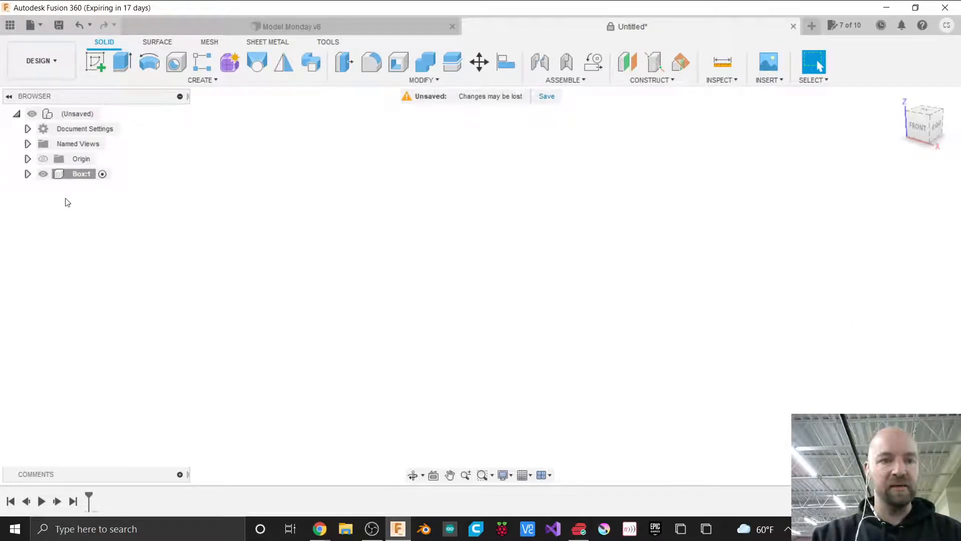
Switch activation to the top-level design and back to the Box component, and expand Box to show its contents.
double_click(76, 174)
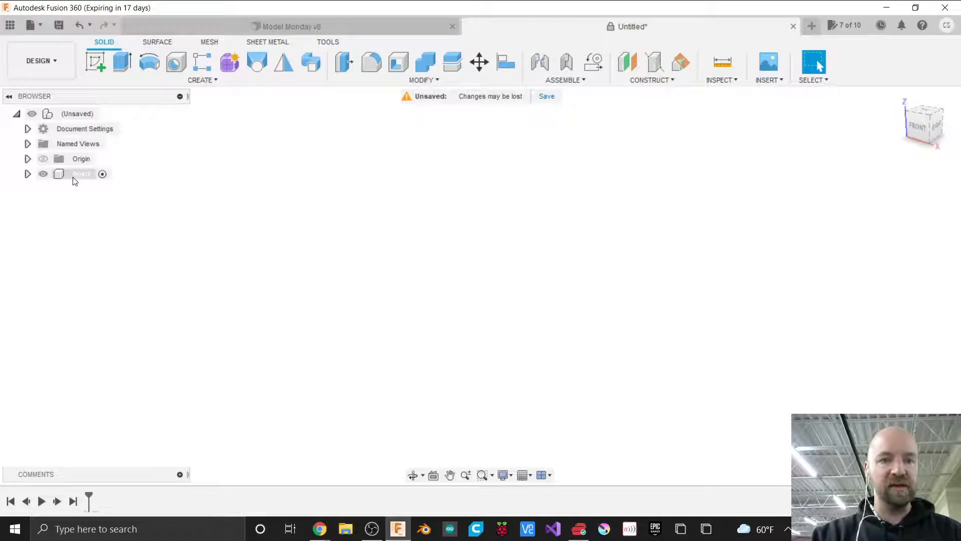
key("Return")
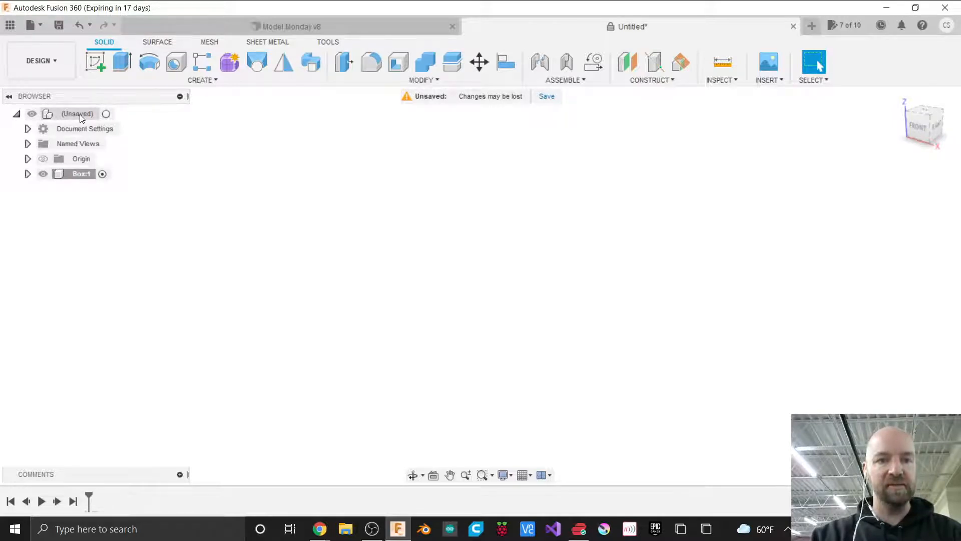
left_click(102, 174)
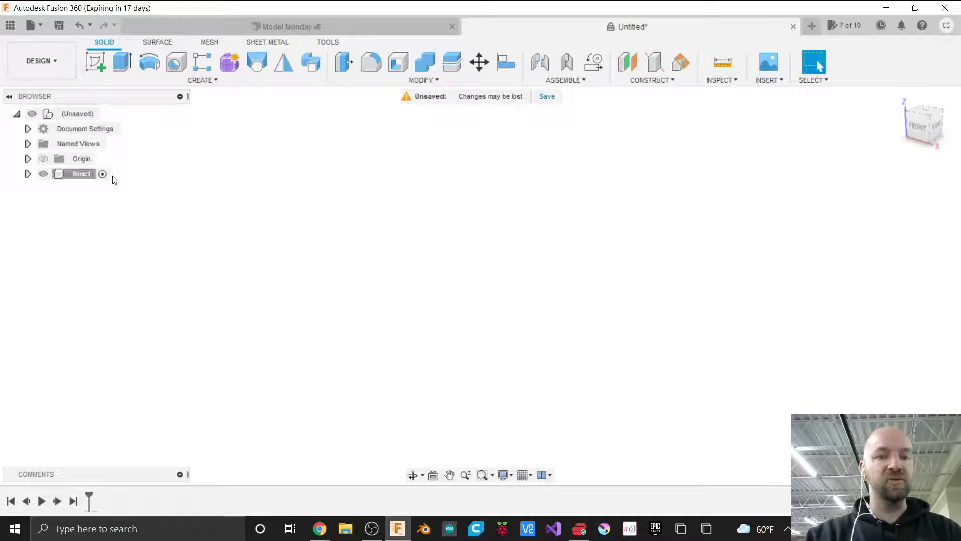
left_click(80, 174)
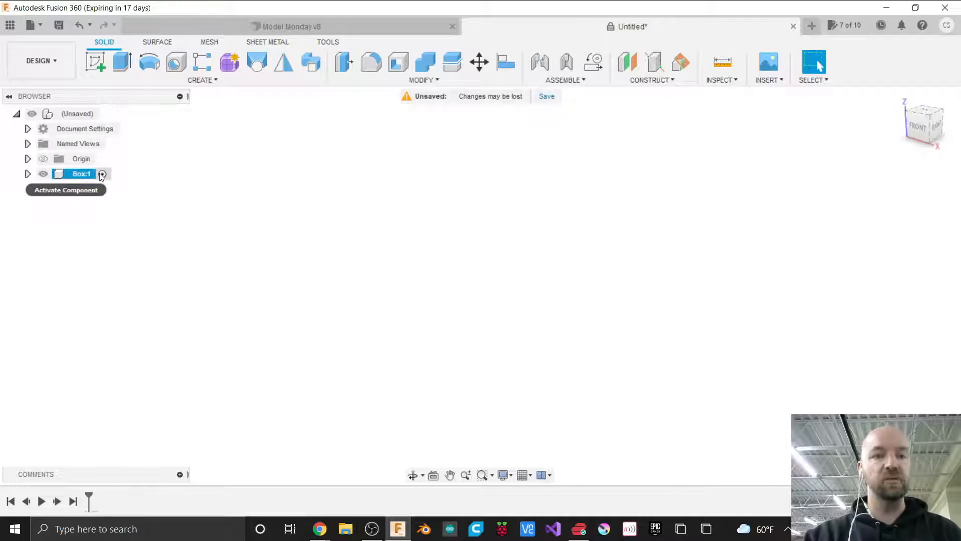
left_click(102, 174)
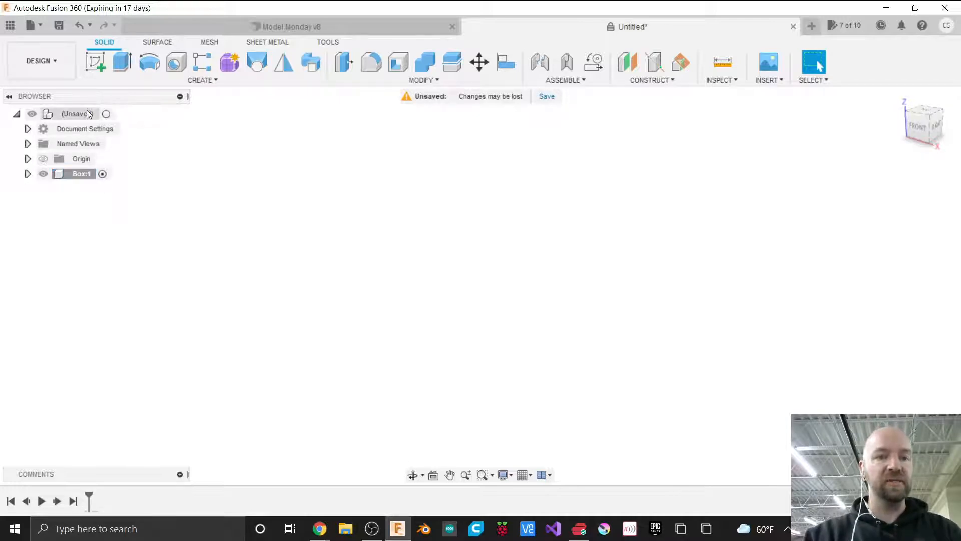
left_click(107, 115)
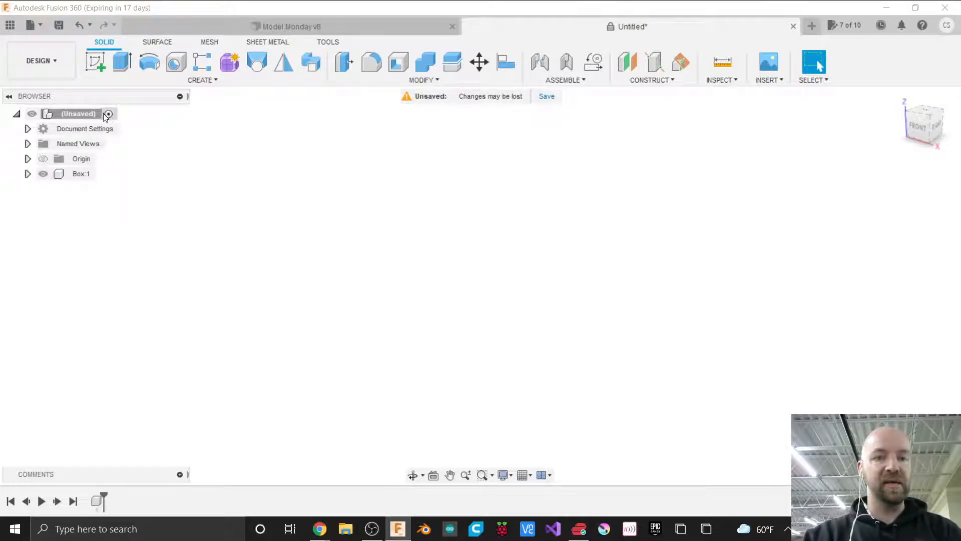
left_click(102, 174)
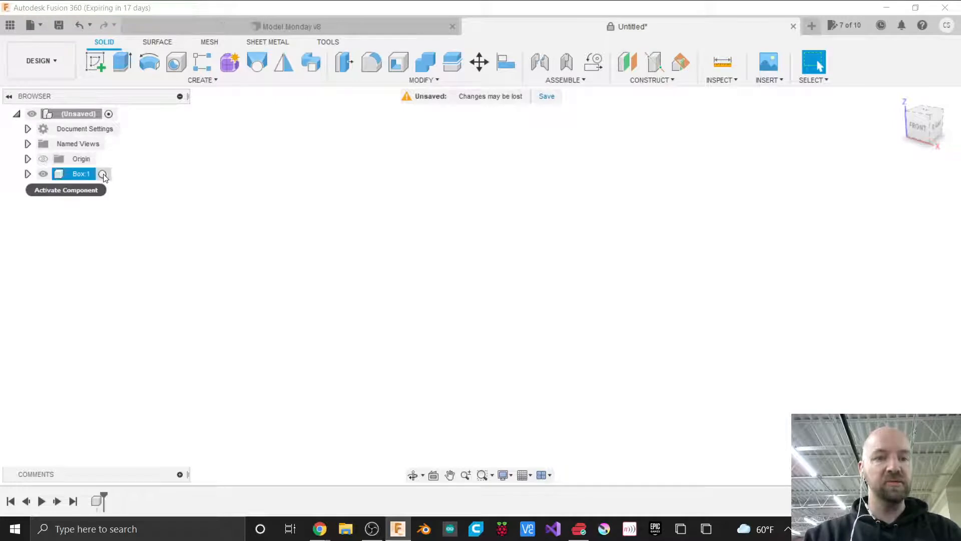
left_click(28, 174)
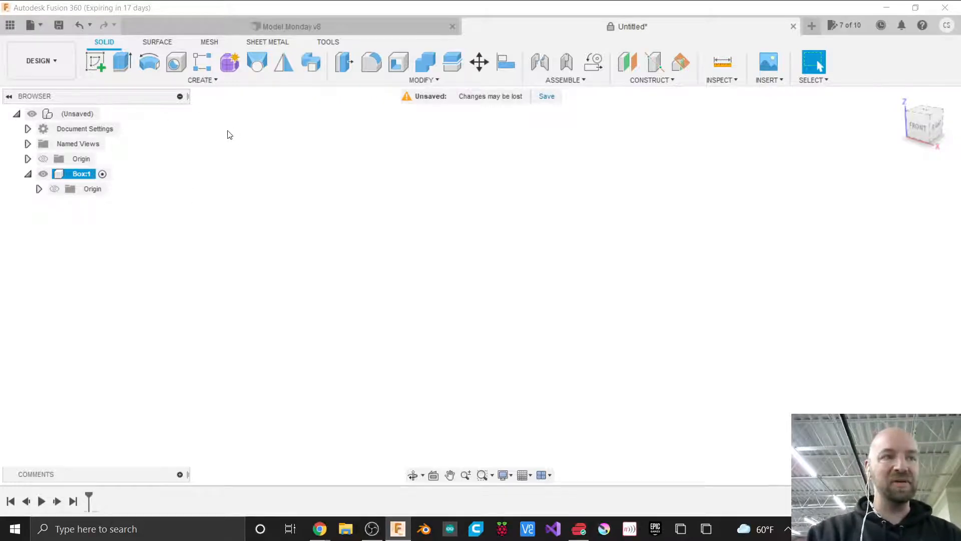
Start a new sketch in the Box component on the horizontal origin plane seen from the top view.
left_click(200, 81)
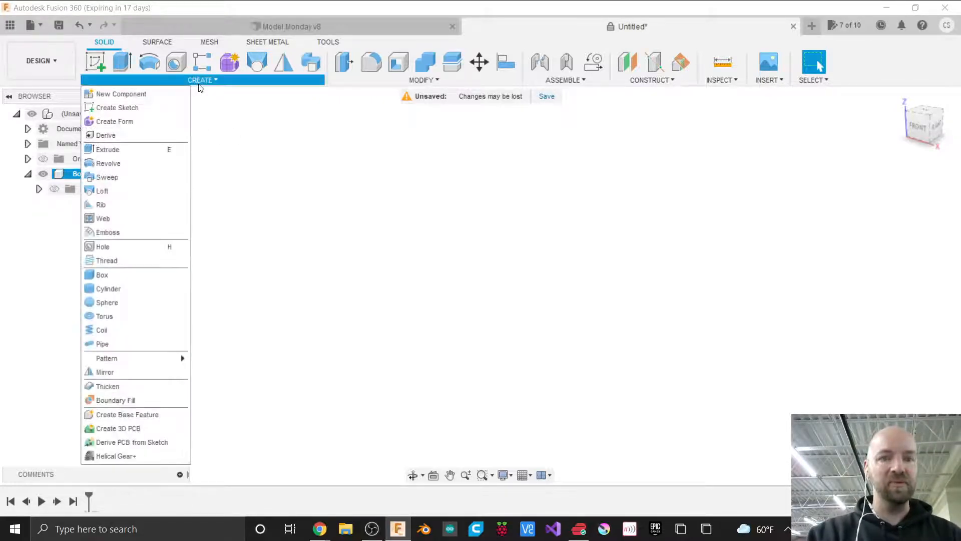
left_click(126, 107)
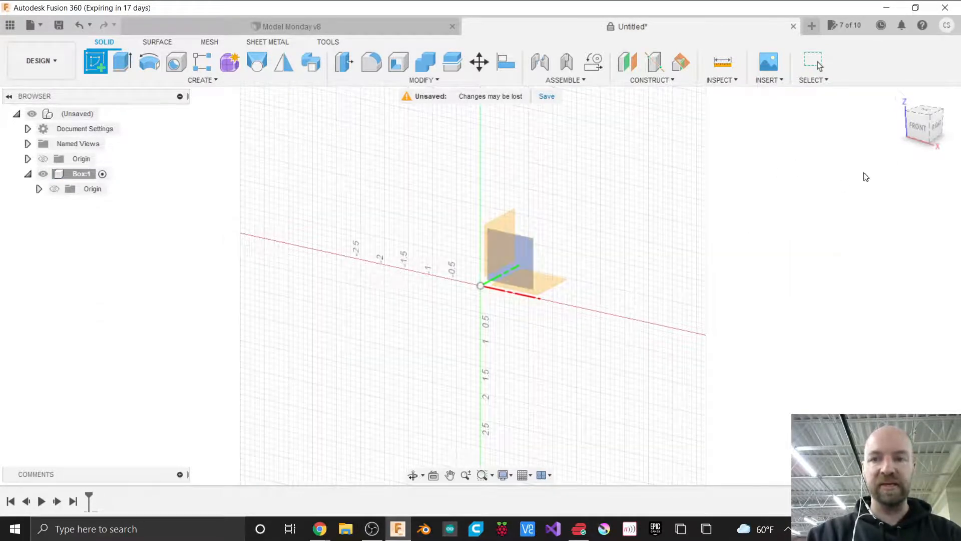
left_click(922, 143)
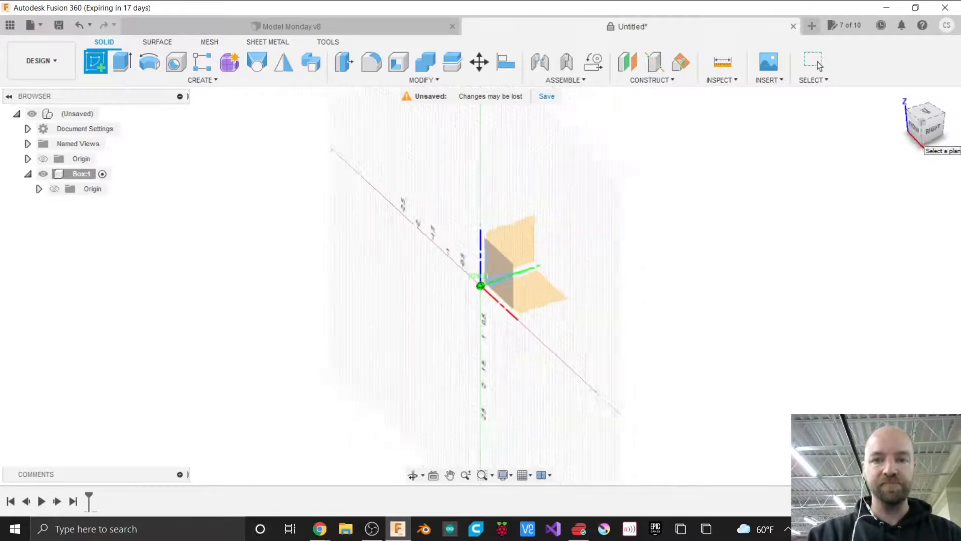
left_click(922, 141)
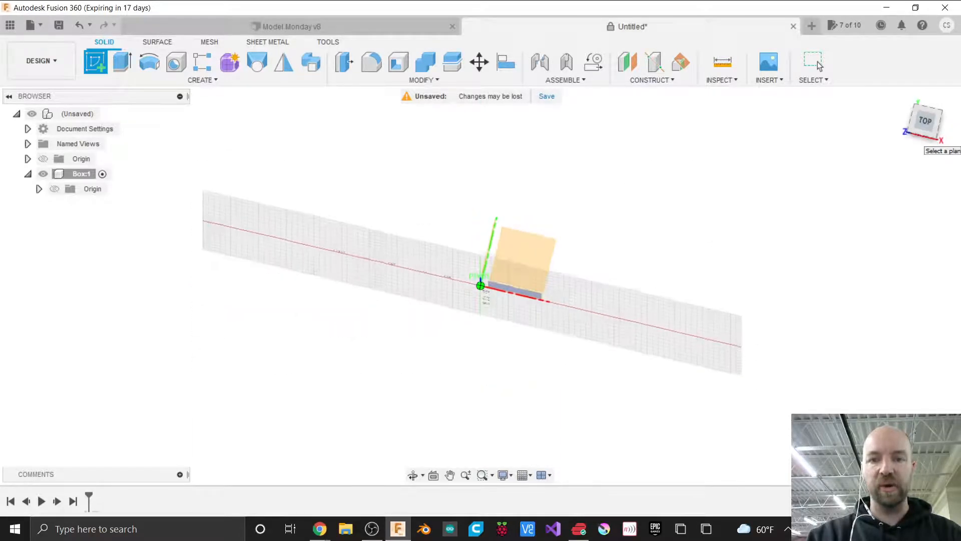
left_click(518, 252)
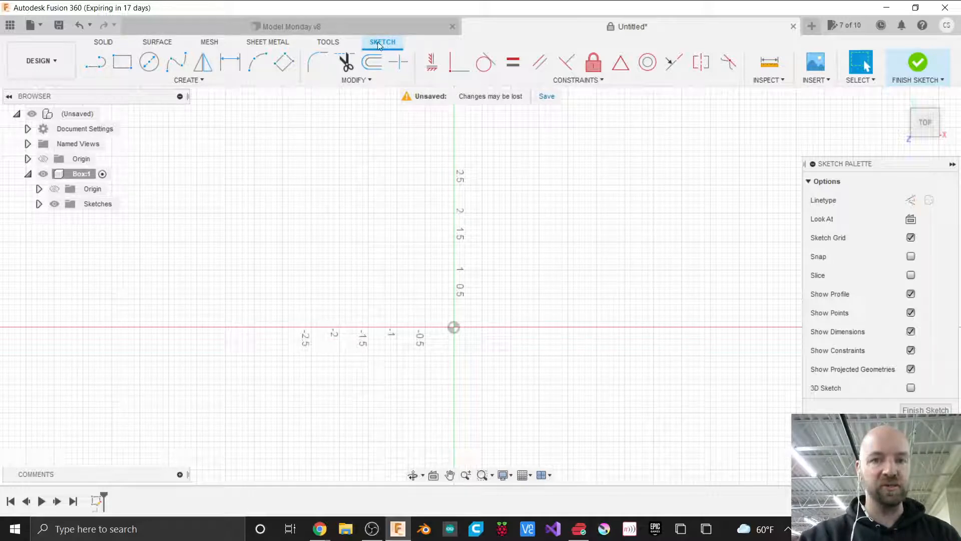
Draw a two-point rectangle from the origin, extending up and to the left, 6 in wide and 4 in high.
left_click(195, 81)
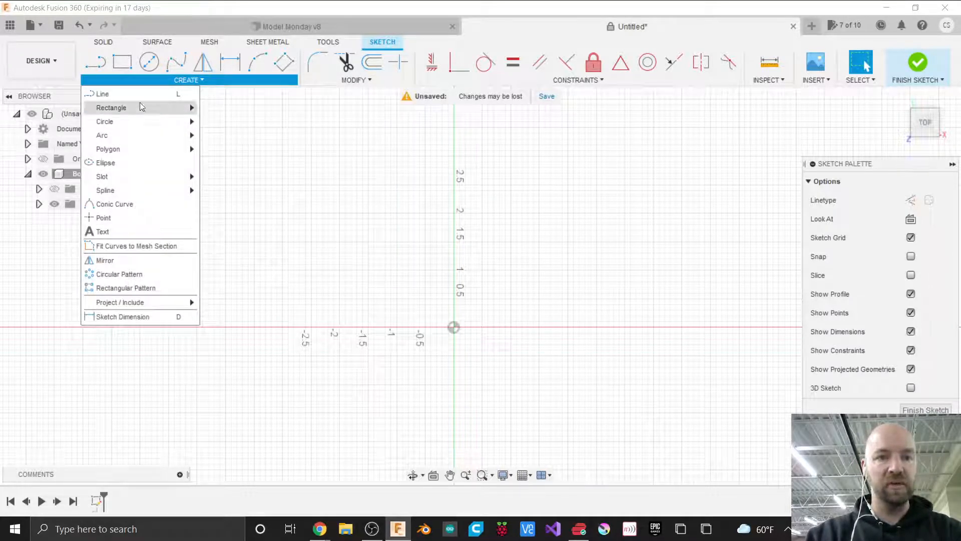
mouse_move(142, 109)
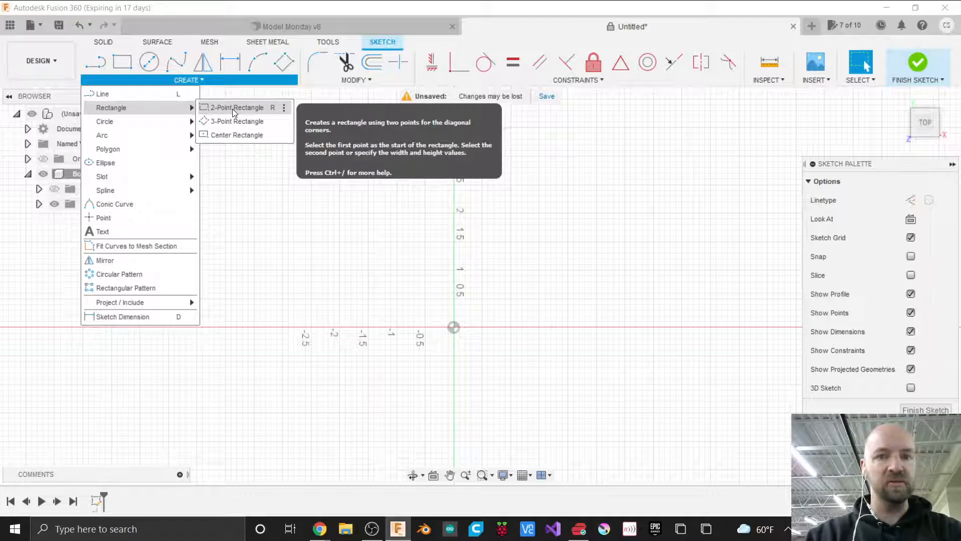
left_click(233, 109)
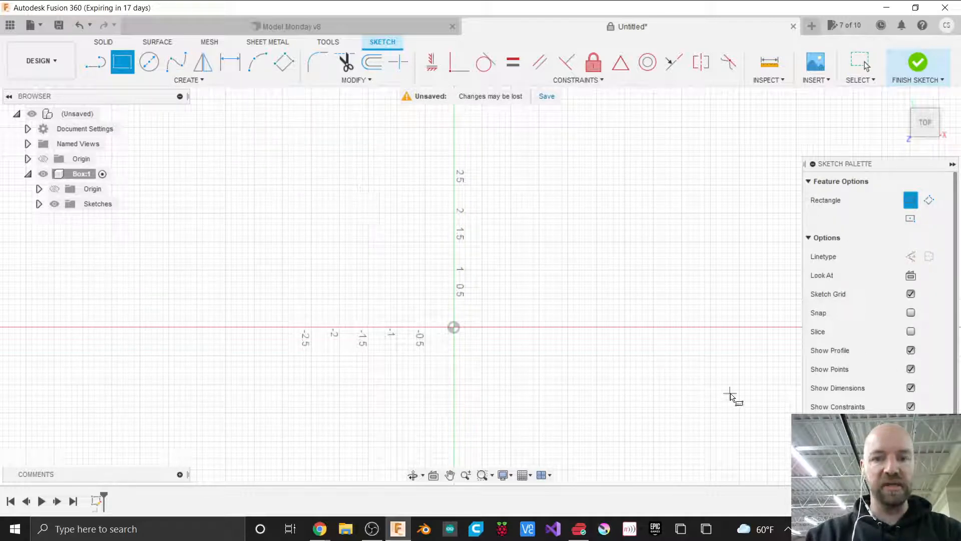
scroll(730, 396, "down", 2)
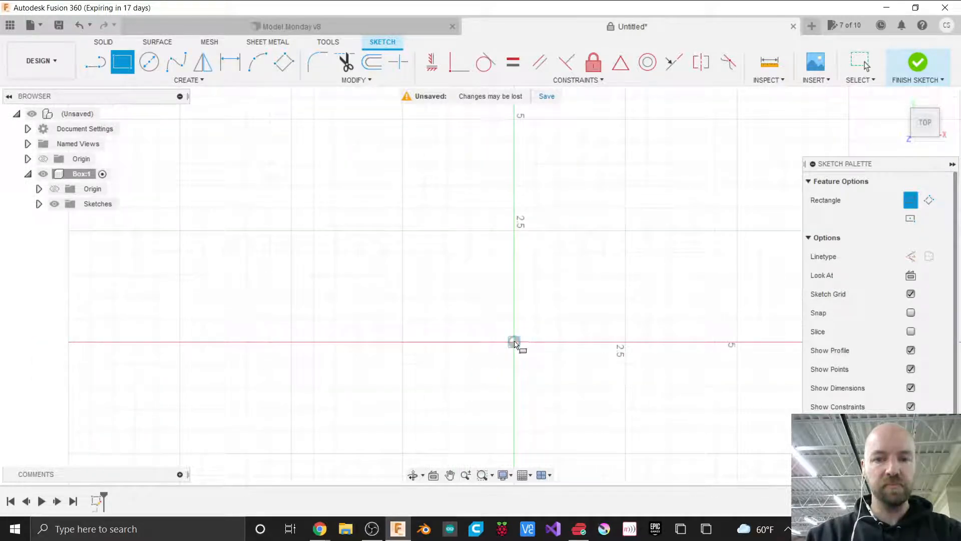
left_click(515, 343)
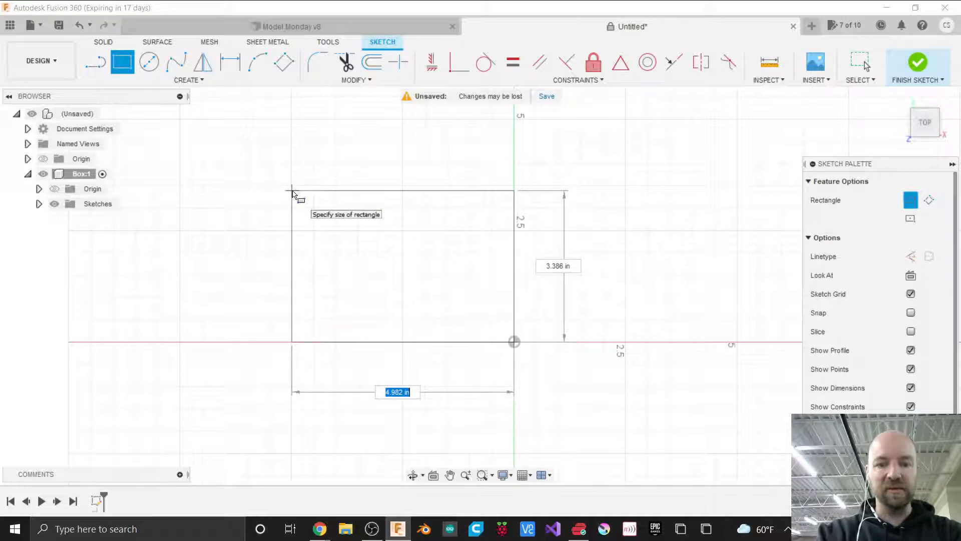
type("6")
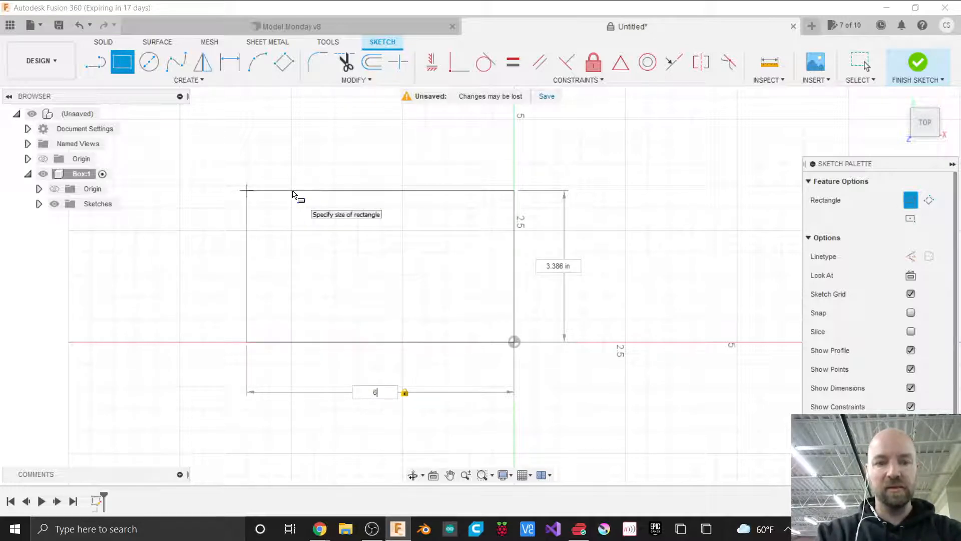
key("Tab")
type("4")
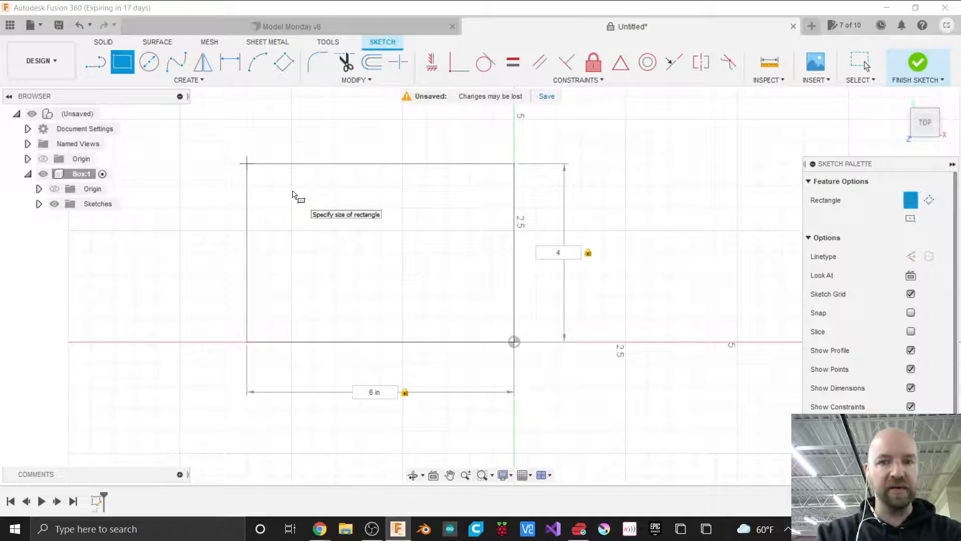
key("Return")
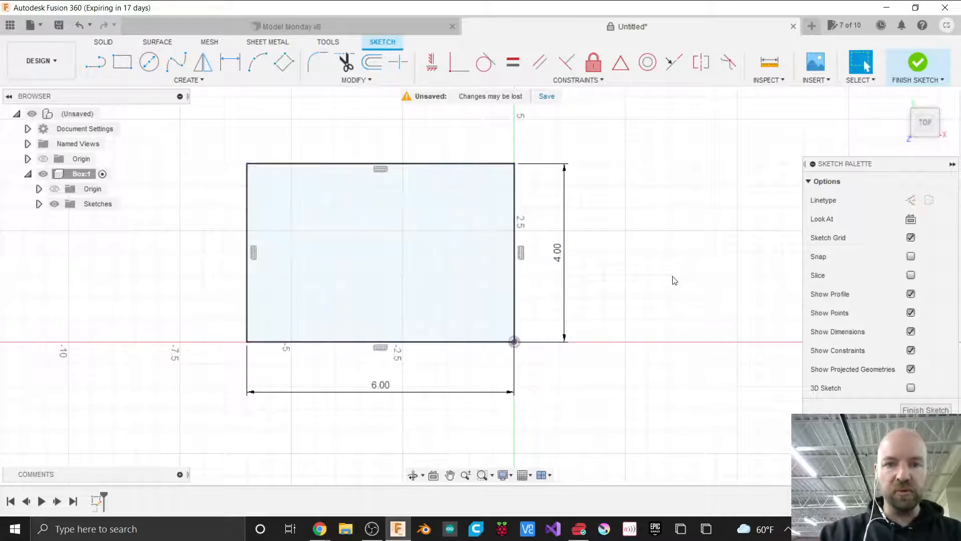
Move the rectangle's width dimension slightly closer to its lower edge.
scroll(683, 276, "down", 2)
scroll(295, 209, "up", 3)
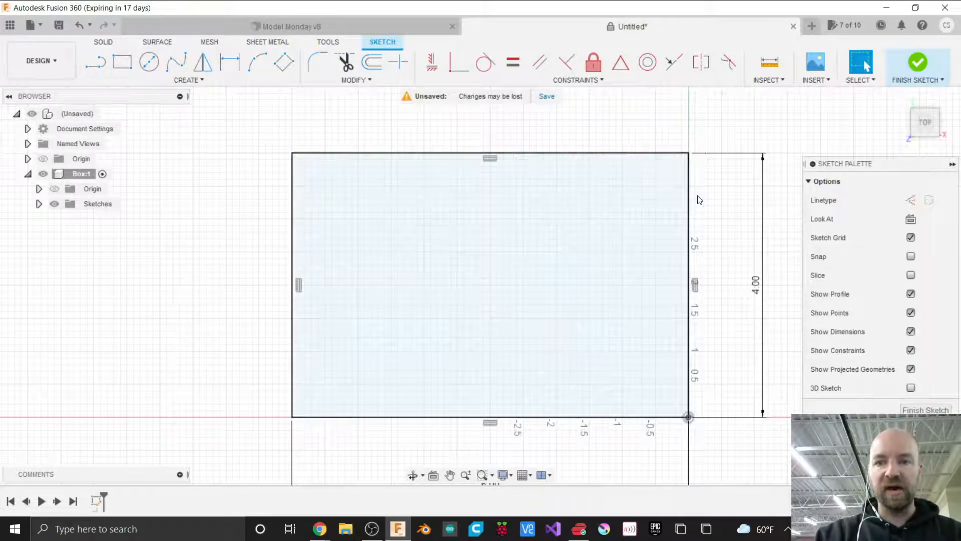
scroll(499, 200, "down", 2)
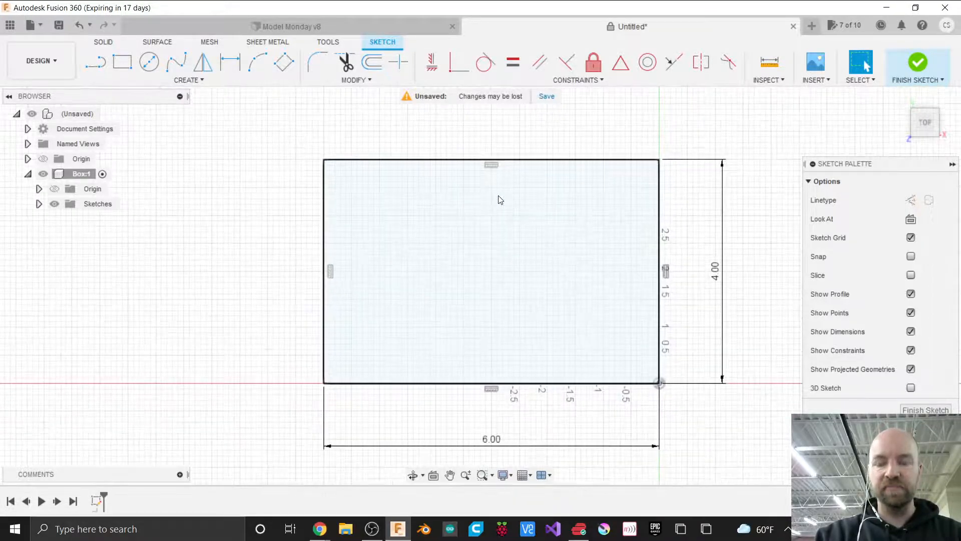
left_click_drag(498, 435, 496, 435)
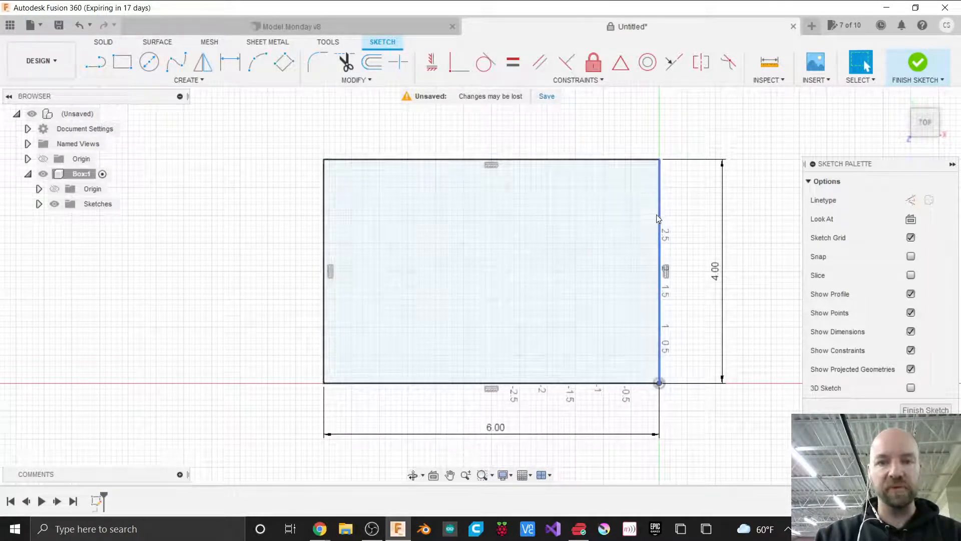
Offset the whole rectangle outline inward by 0.25 in.
left_click(366, 84)
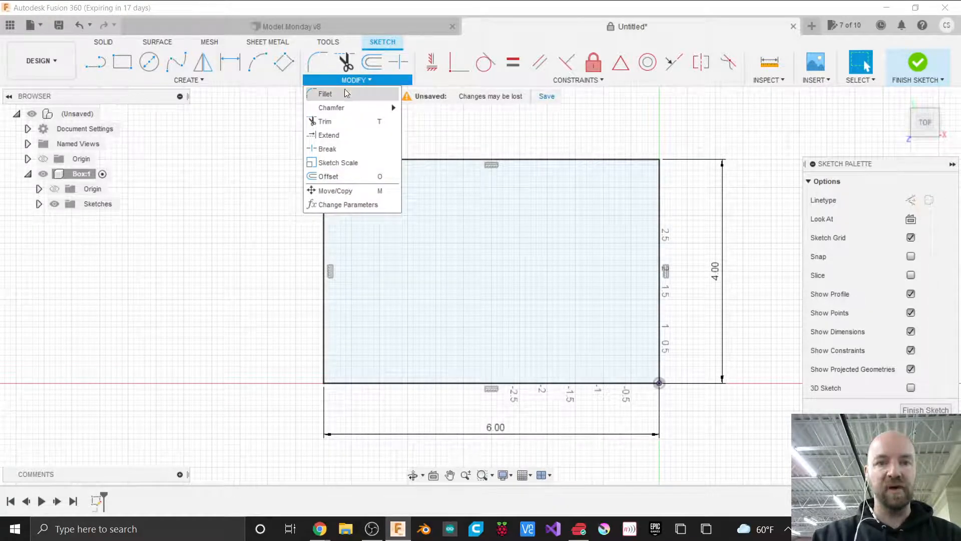
left_click(332, 176)
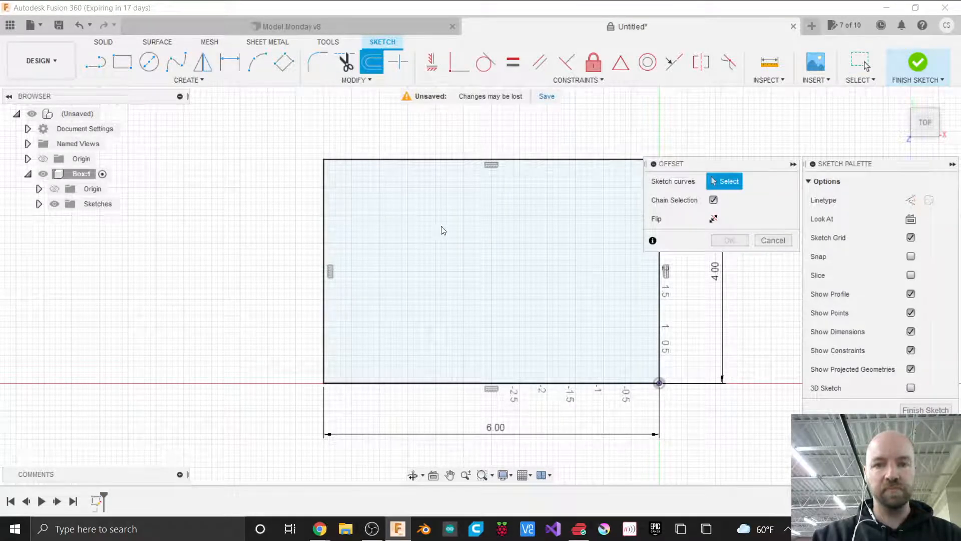
left_click(580, 162)
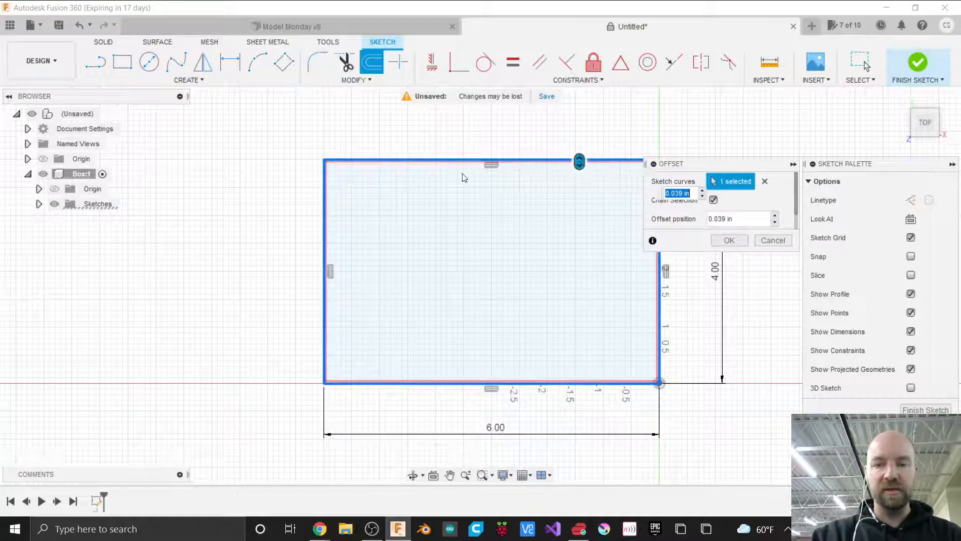
scroll(274, 210, "down", 1)
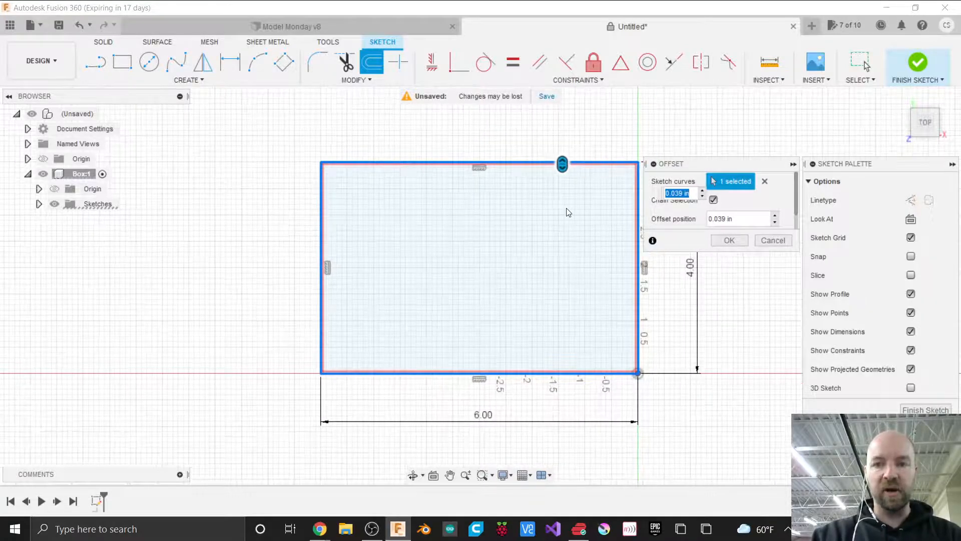
scroll(568, 211, "up", 1)
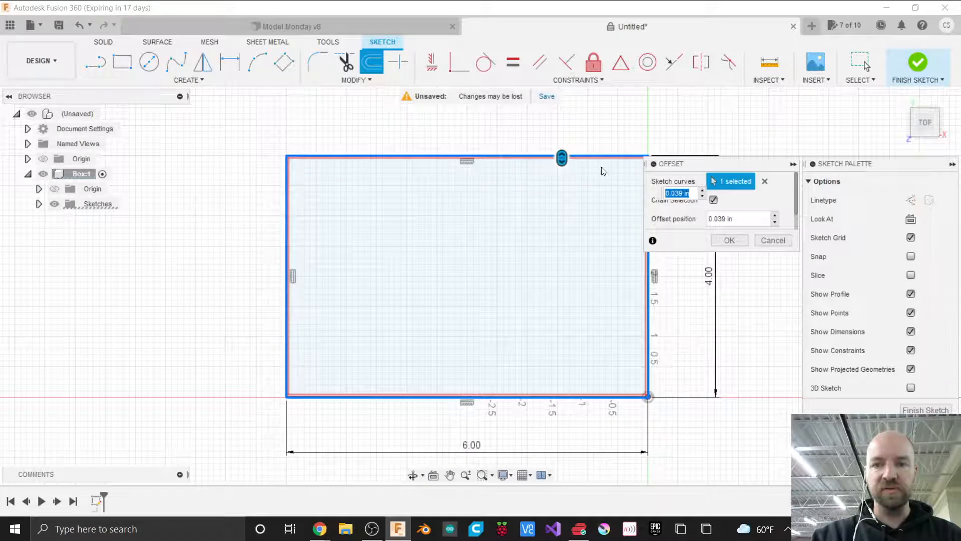
mouse_move(562, 157)
left_mouse_down()
mouse_move(562, 172)
mouse_move(565, 145)
mouse_move(563, 172)
left_mouse_up()
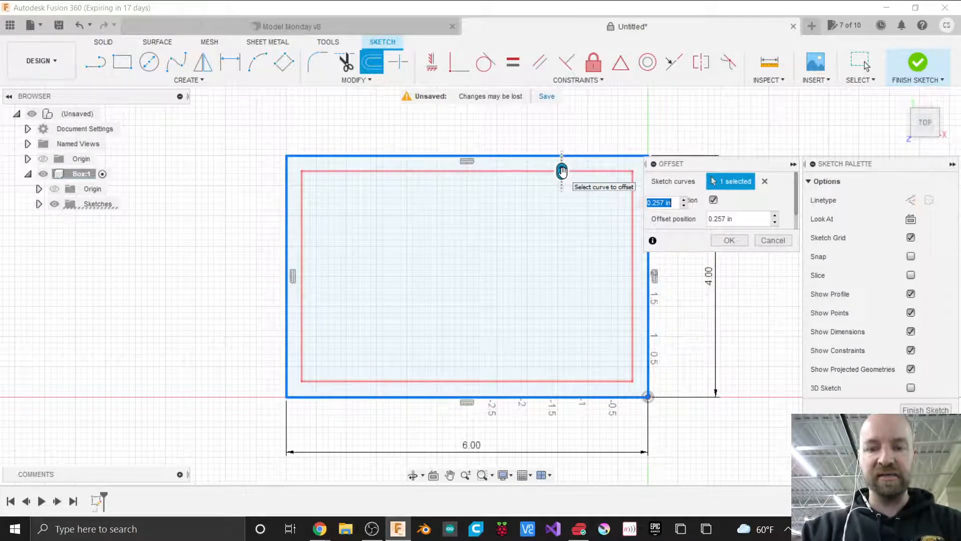
type("5")
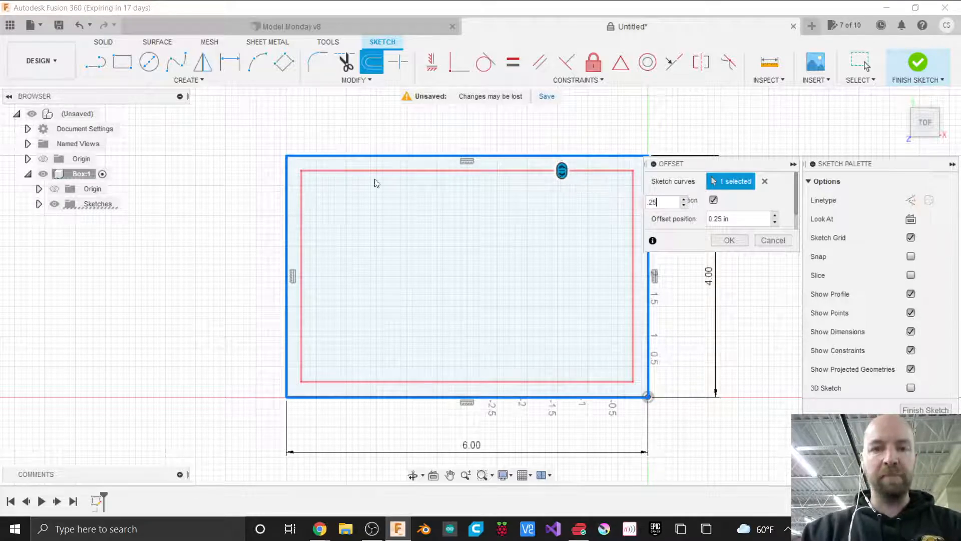
scroll(216, 216, "down", 1)
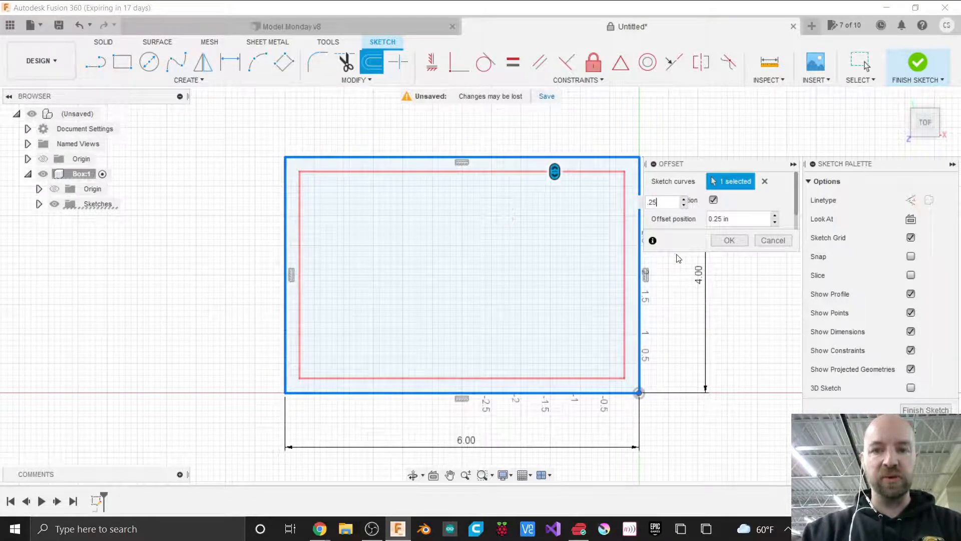
scroll(689, 256, "up", 3)
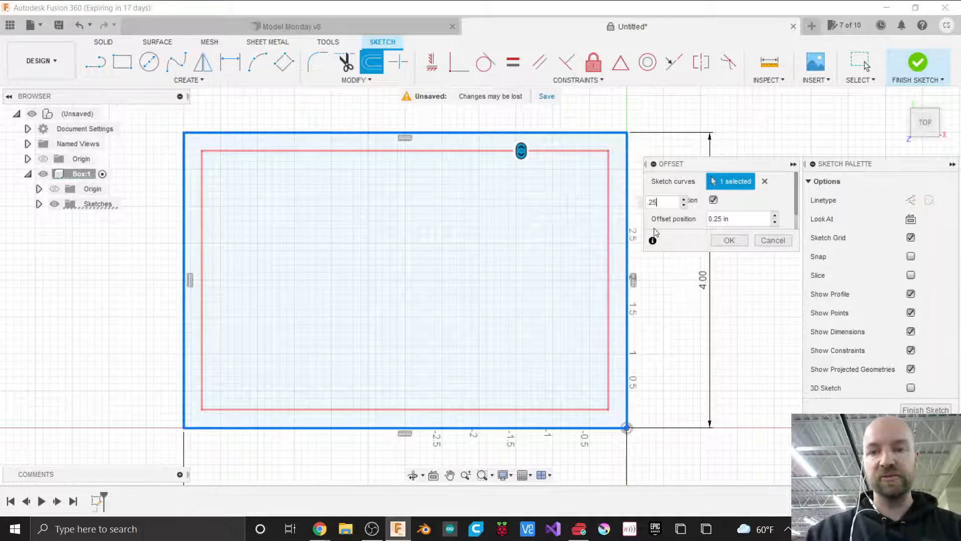
left_click(730, 240)
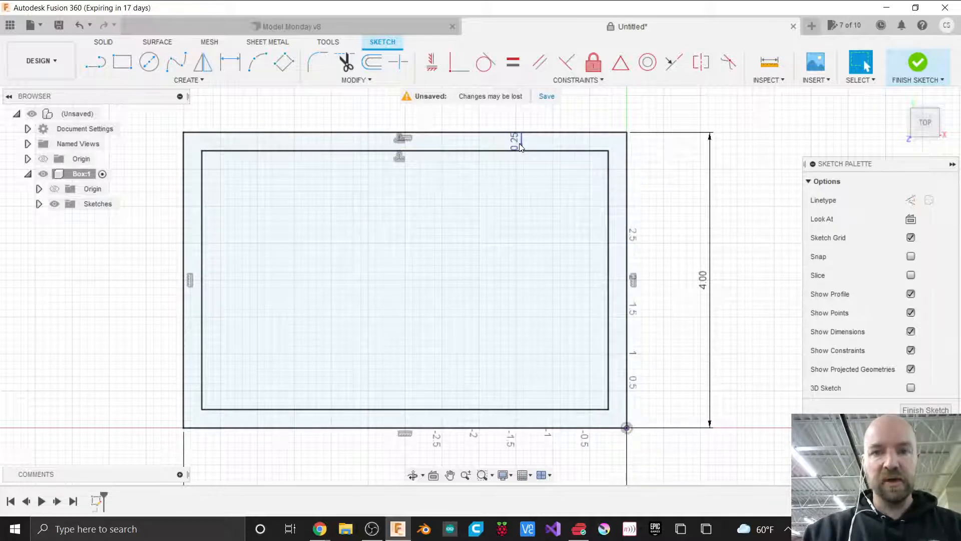
Reposition the dimensions, placing the offset dimension above the outline and the height and width dimensions closer to the outer rectangle.
left_click_drag(520, 146, 579, 115)
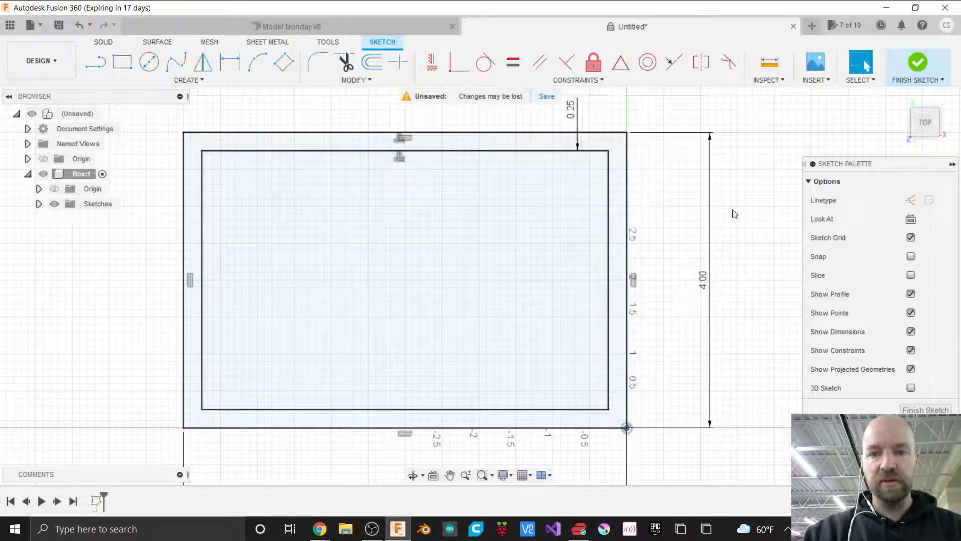
scroll(742, 197, "down", 1)
left_click_drag(706, 276, 653, 281)
scroll(688, 213, "down", 2)
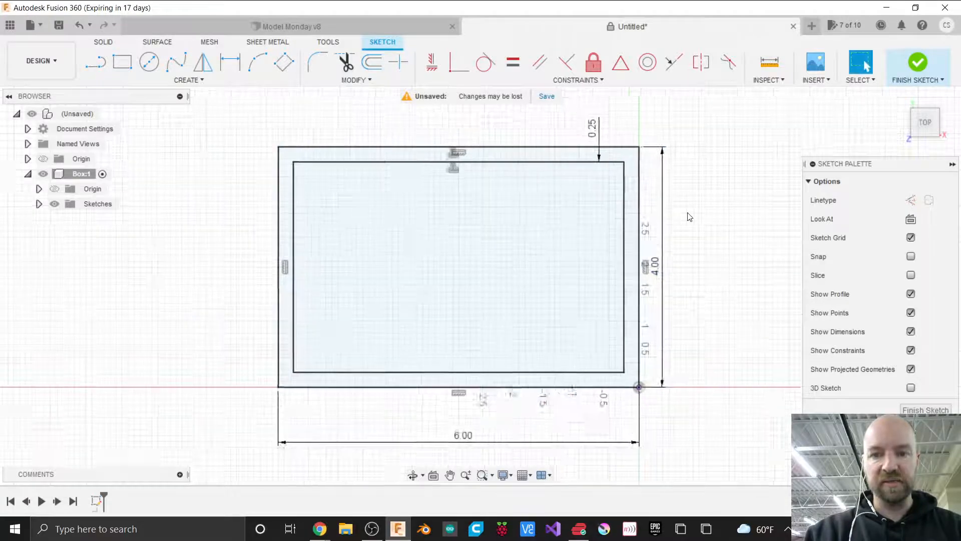
left_click_drag(476, 431, 475, 395)
scroll(476, 278, "up", 2)
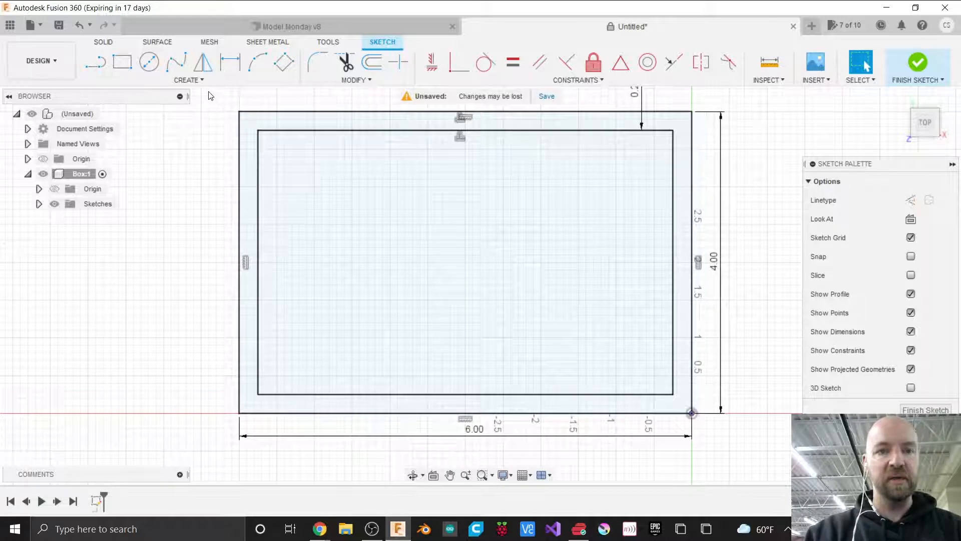
Draw two vertical lines extending the inner rectangle's right side from its corners to the outer rectangle's upper and lower edges.
left_click(197, 78)
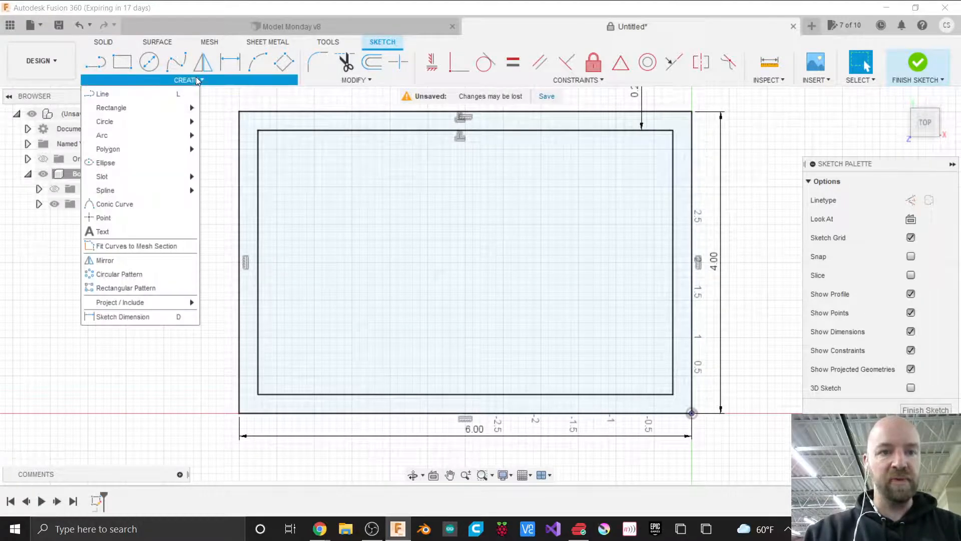
left_click(134, 97)
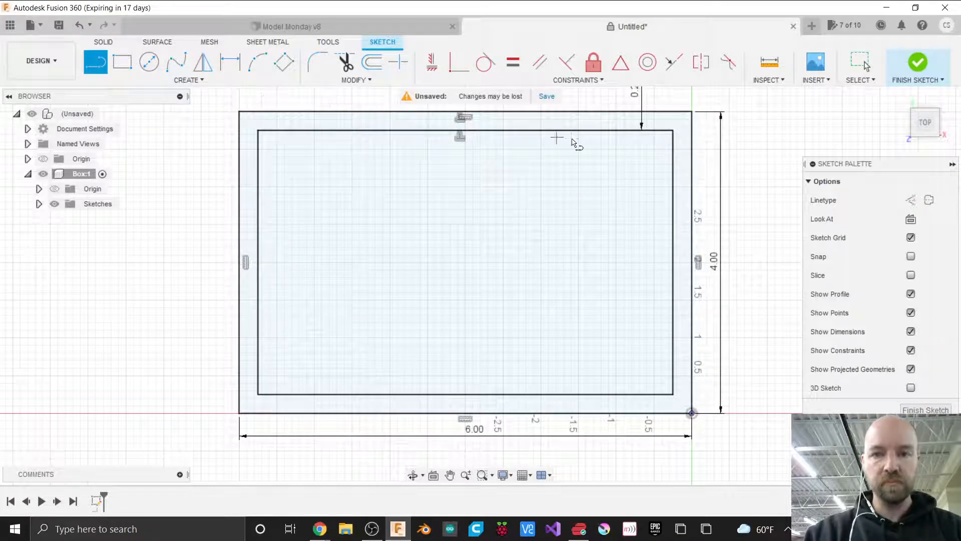
left_click(672, 131)
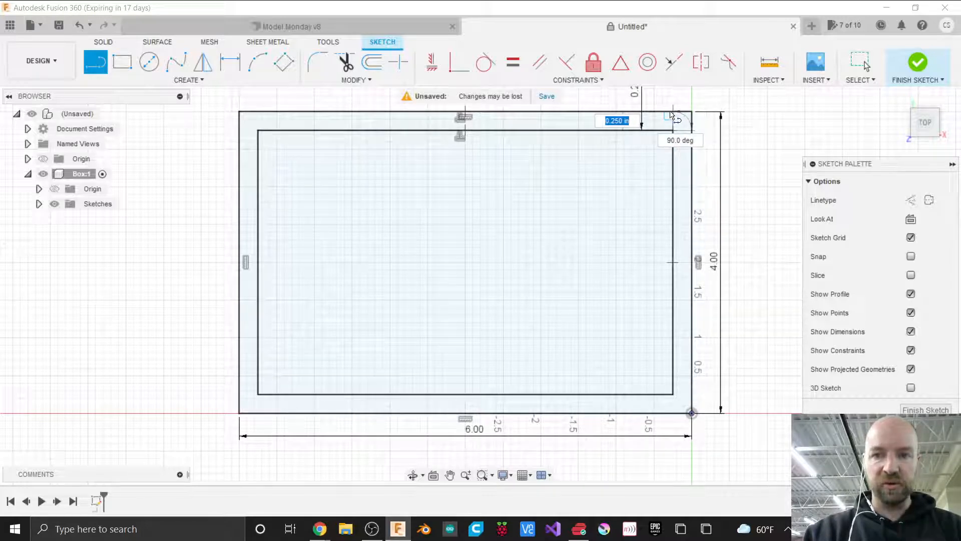
left_click(672, 112)
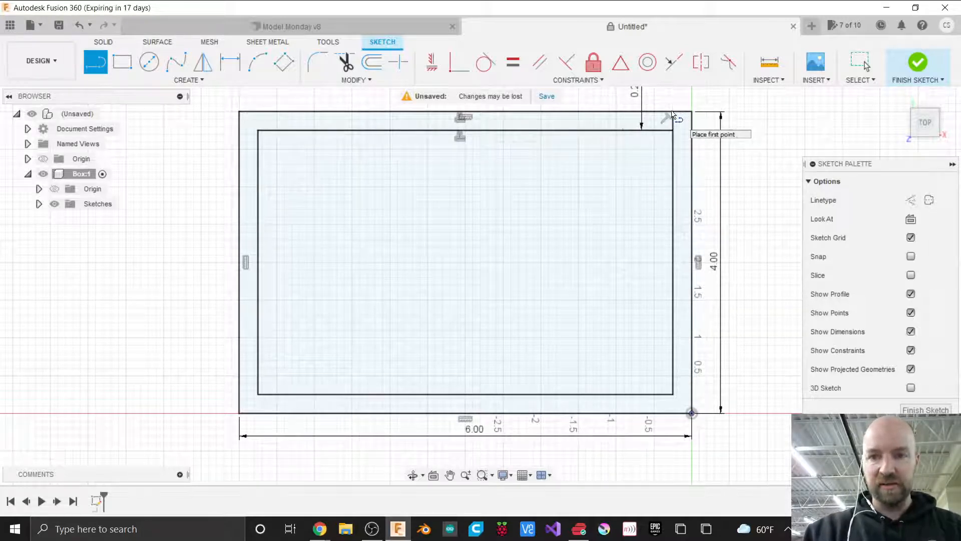
left_click(673, 395)
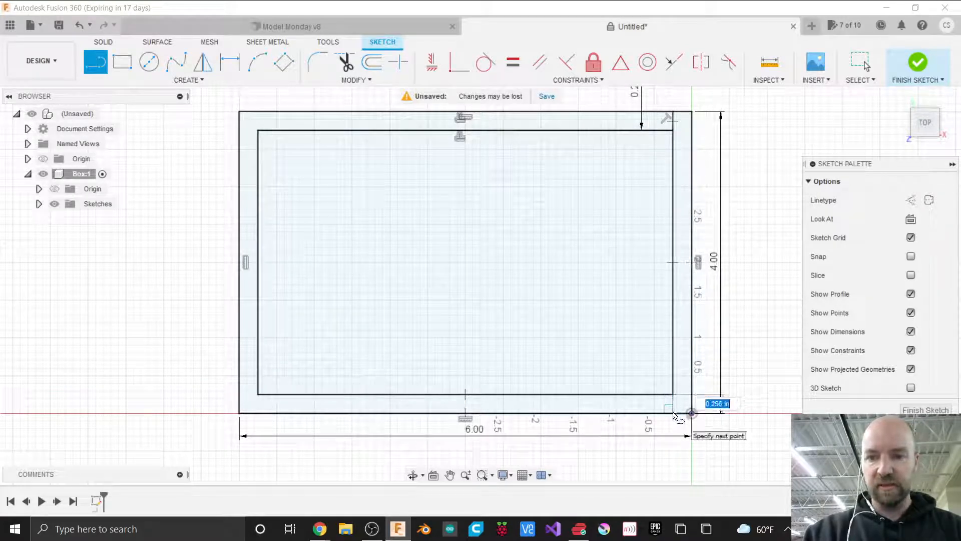
double_click(673, 414)
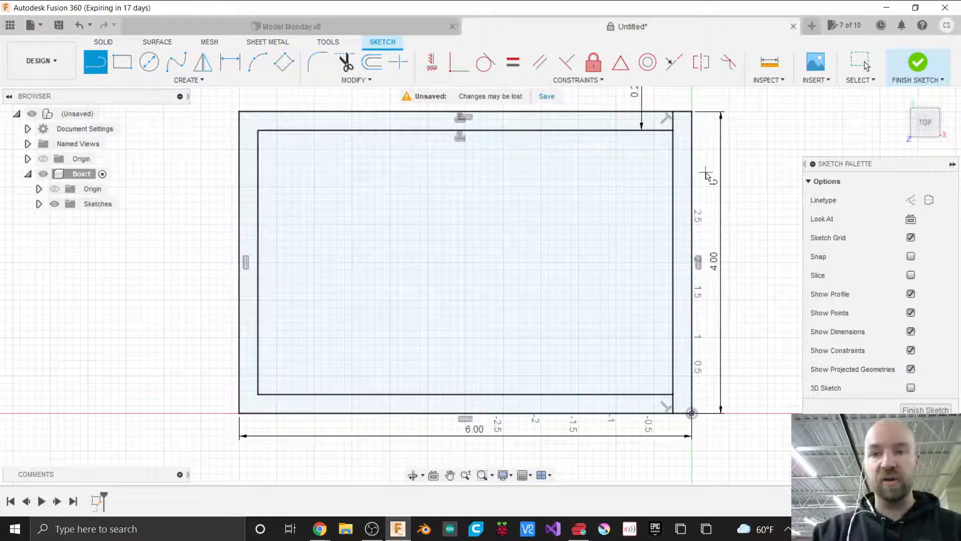
Draw two vertical lines extending the inner rectangle's left side from its corners to the outer rectangle's upper and lower edges.
left_click(259, 131)
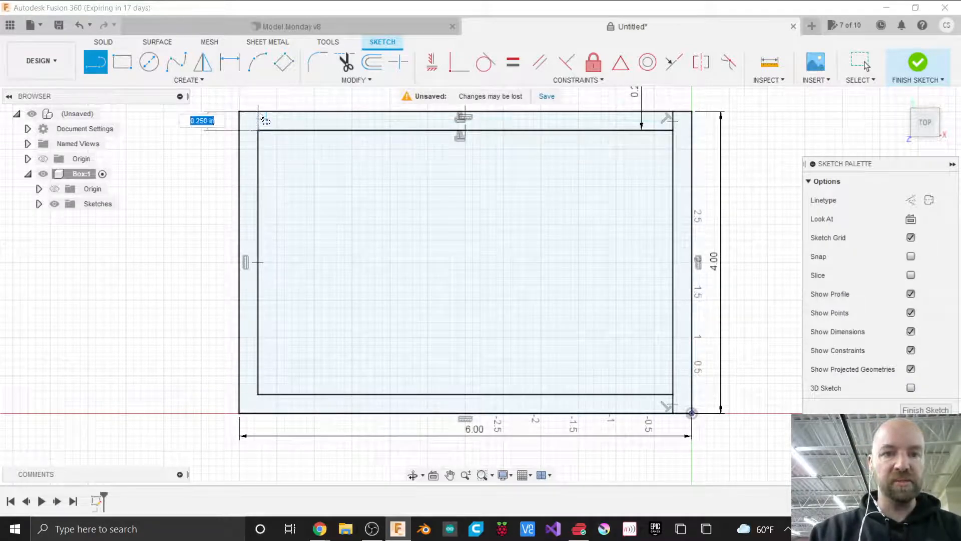
double_click(260, 113)
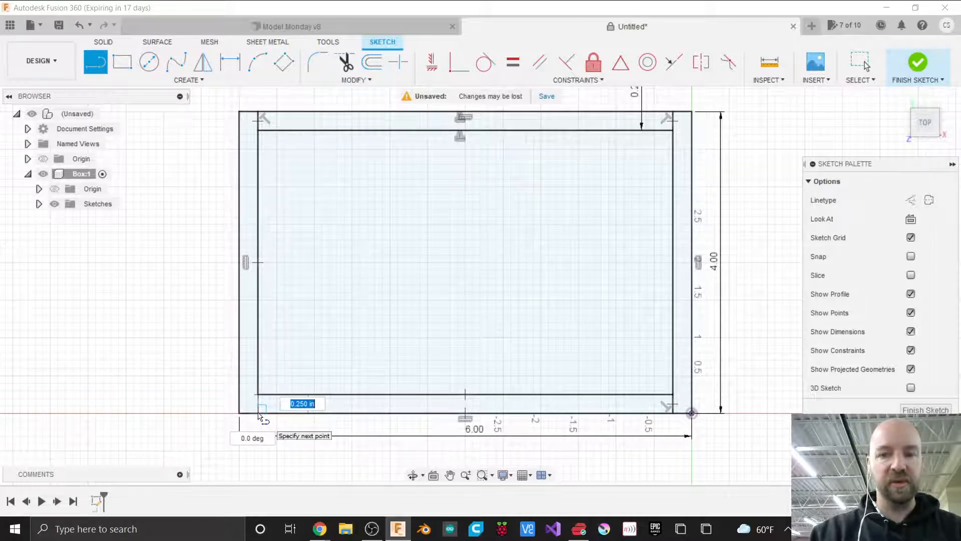
key("Escape")
scroll(259, 413, "up", 3)
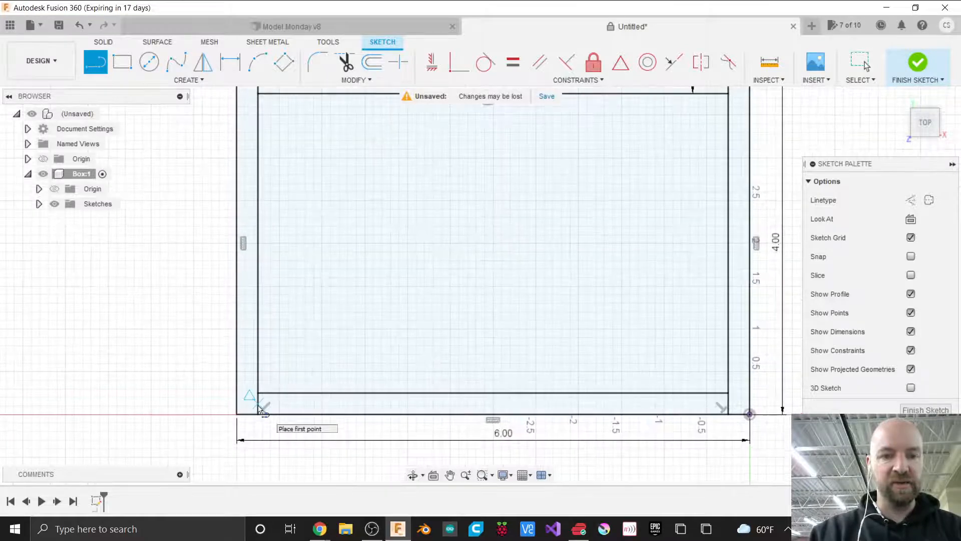
key("Escape")
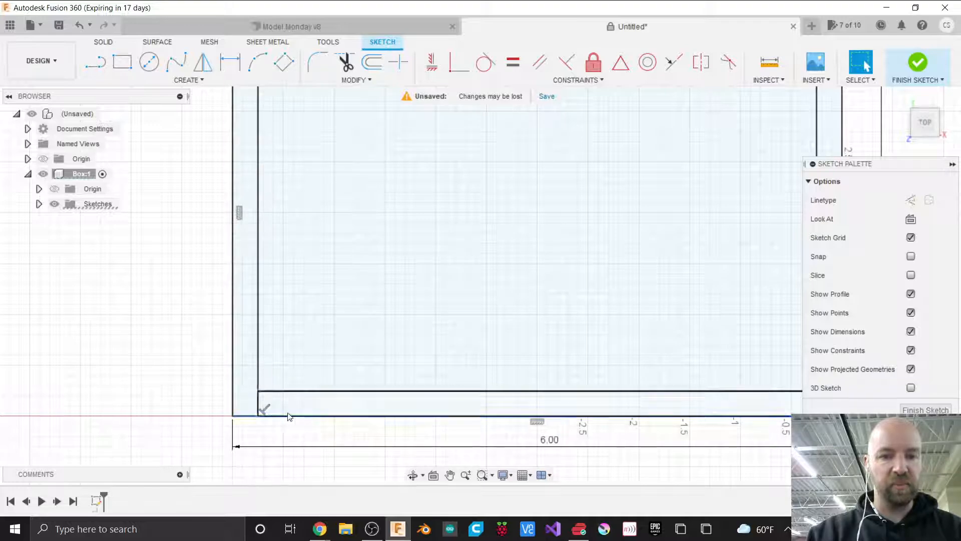
scroll(236, 430, "down", 3)
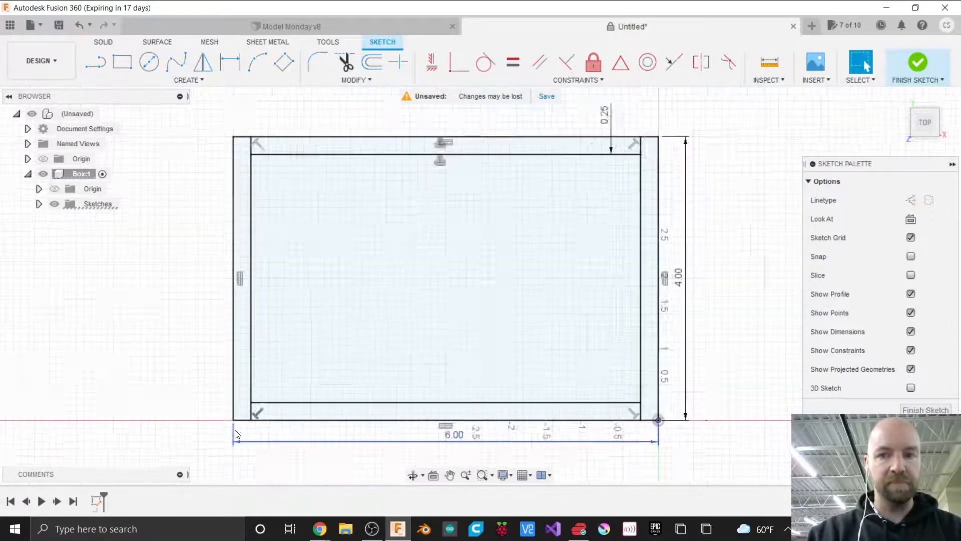
scroll(236, 433, "down", 1)
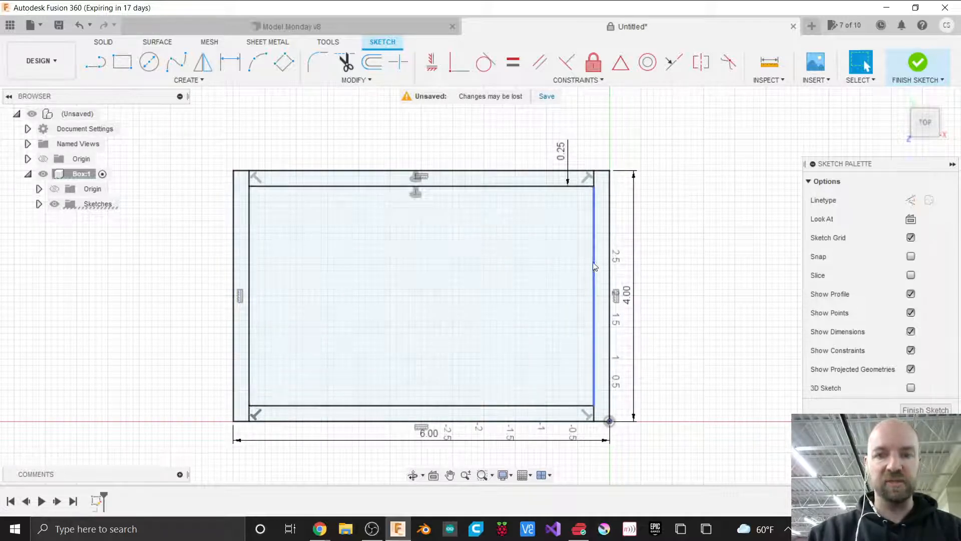
Test the wall layout by setting the outer rectangle's height to 5 in and back to 4 in.
double_click(628, 294)
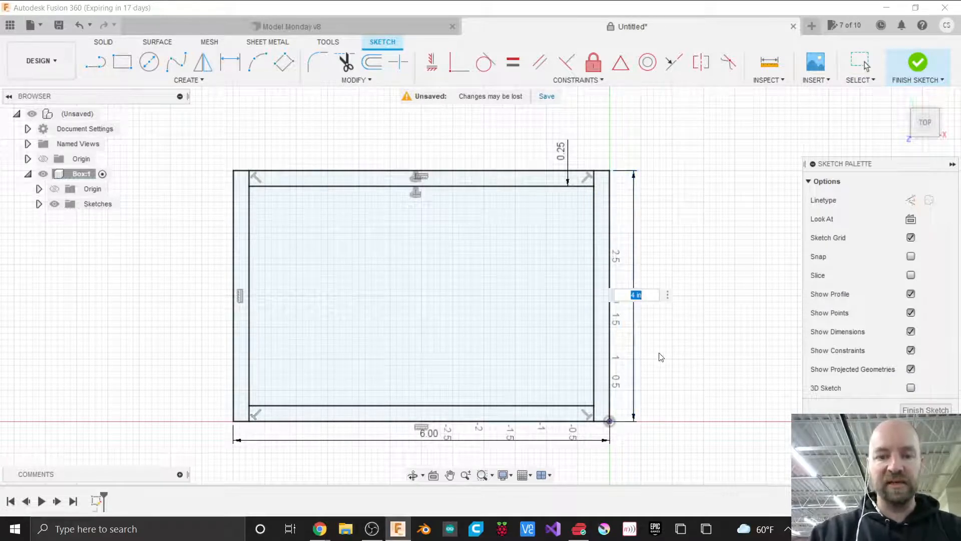
type("5")
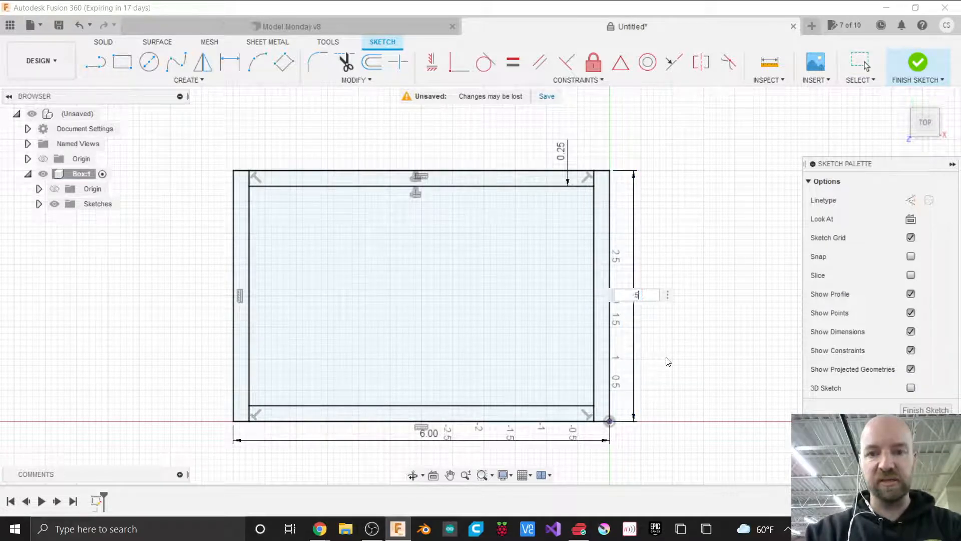
key("Return")
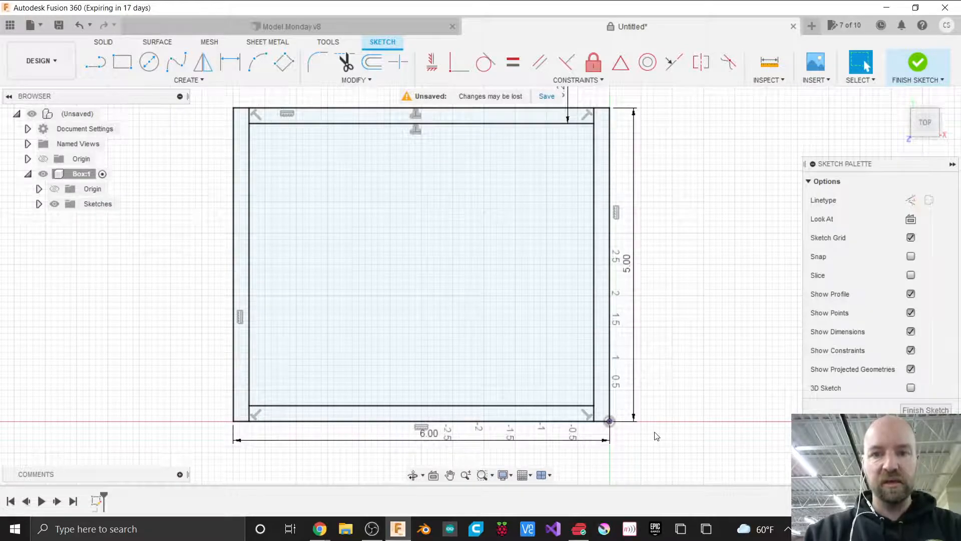
scroll(657, 436, "down", 1)
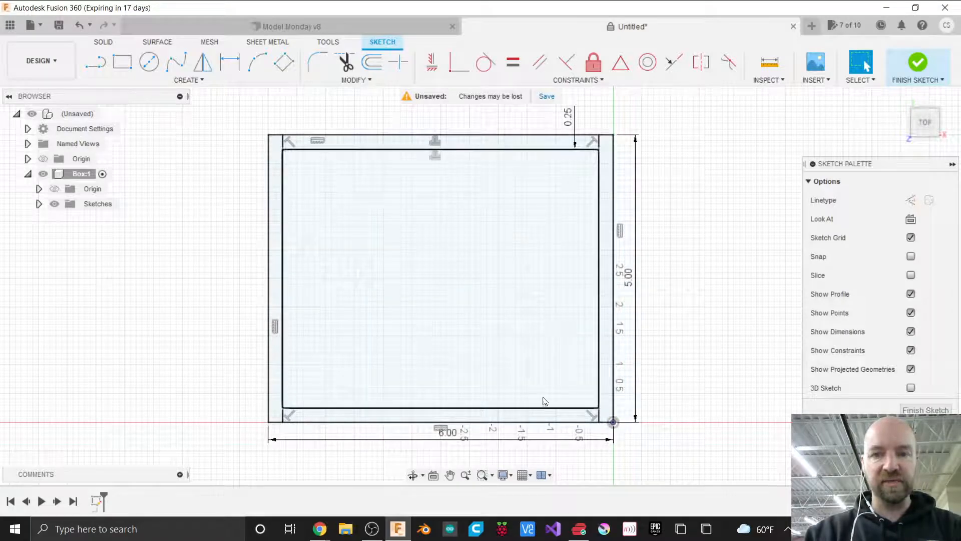
double_click(630, 284)
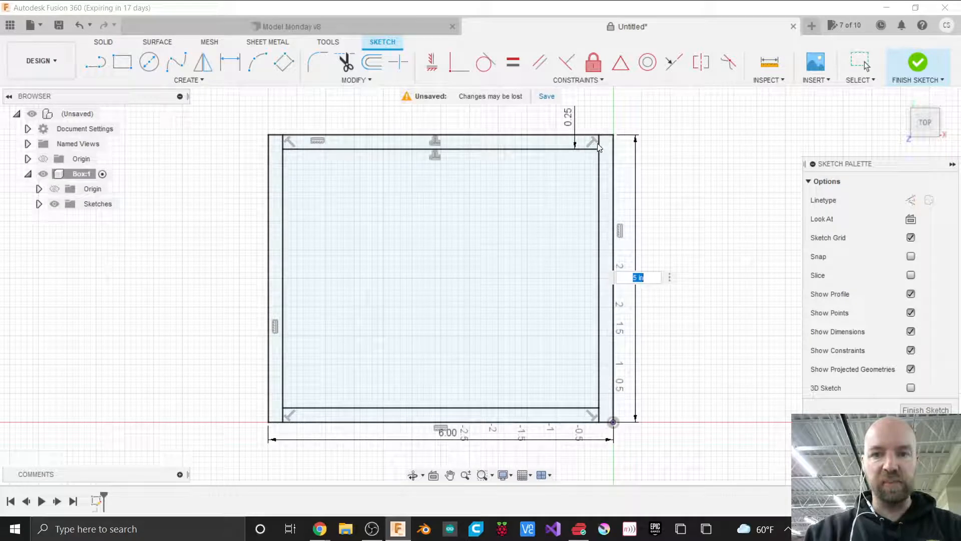
type("4")
key("Return")
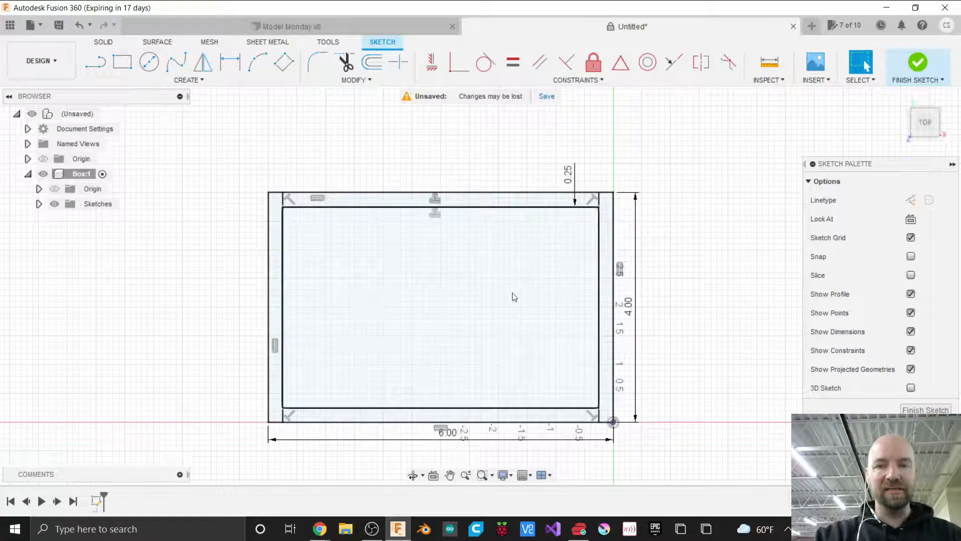
scroll(329, 330, "up", 2)
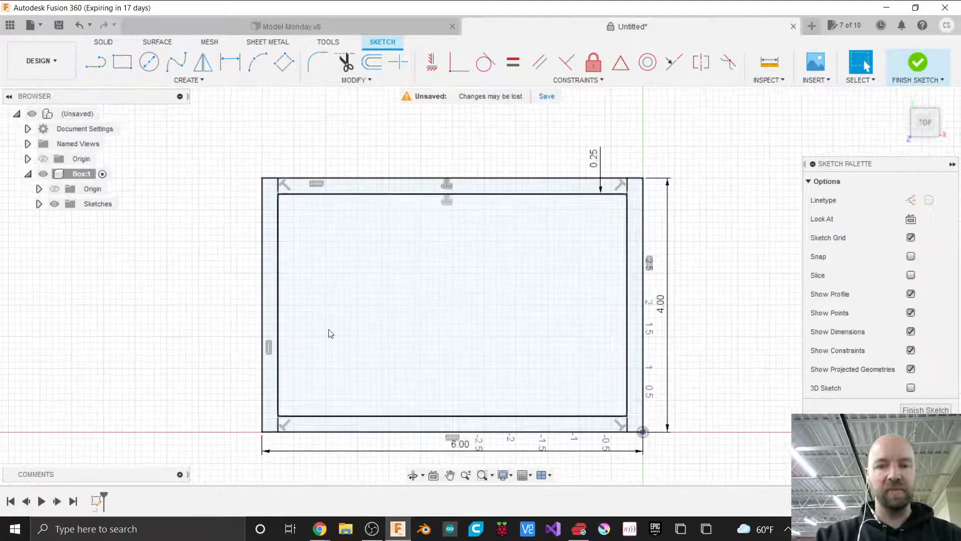
scroll(712, 193, "down", 1)
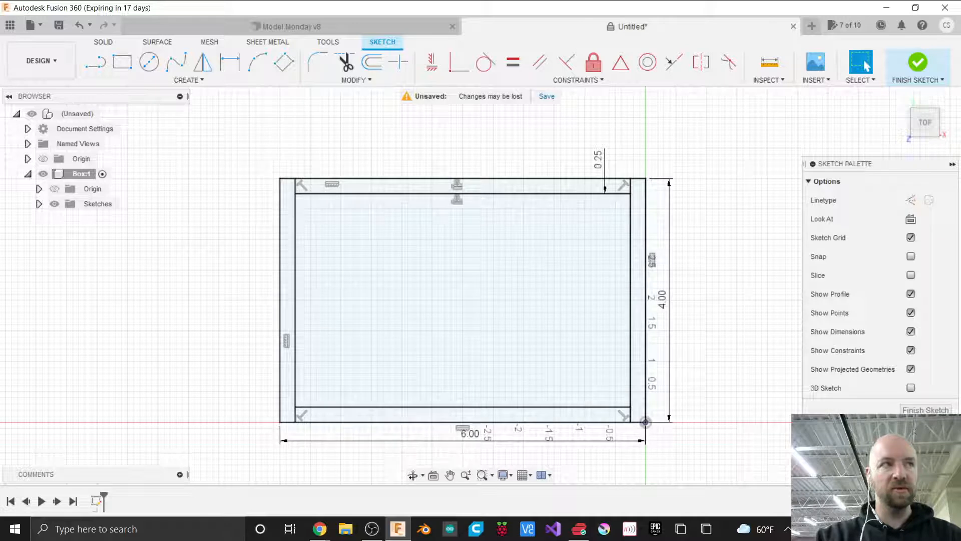
Finish the wall layout sketch and rename it Box.
left_click(319, 529)
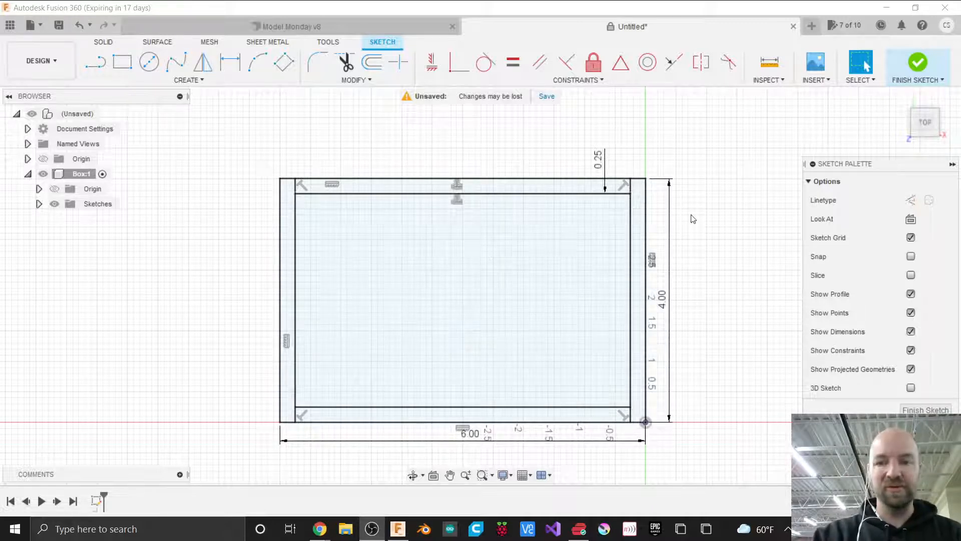
left_click(926, 410)
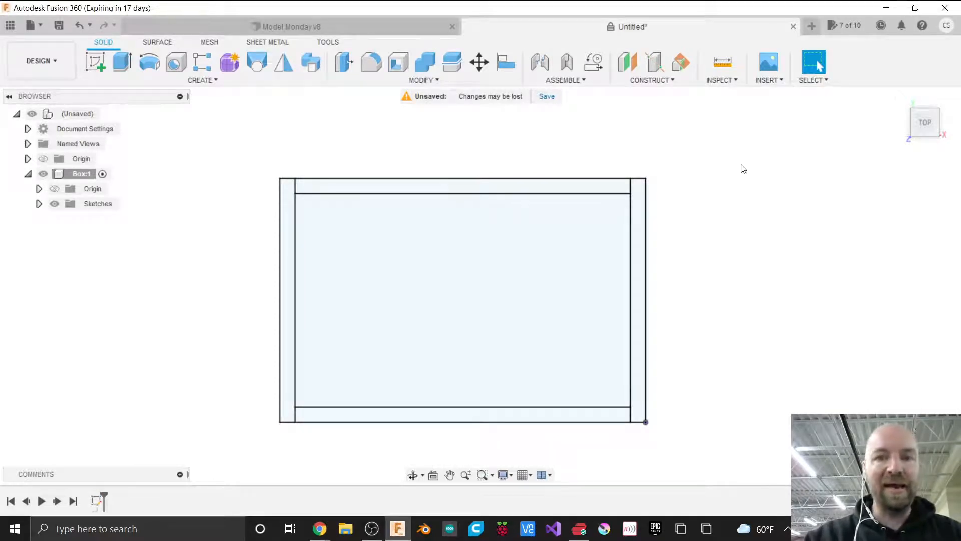
left_click(39, 205)
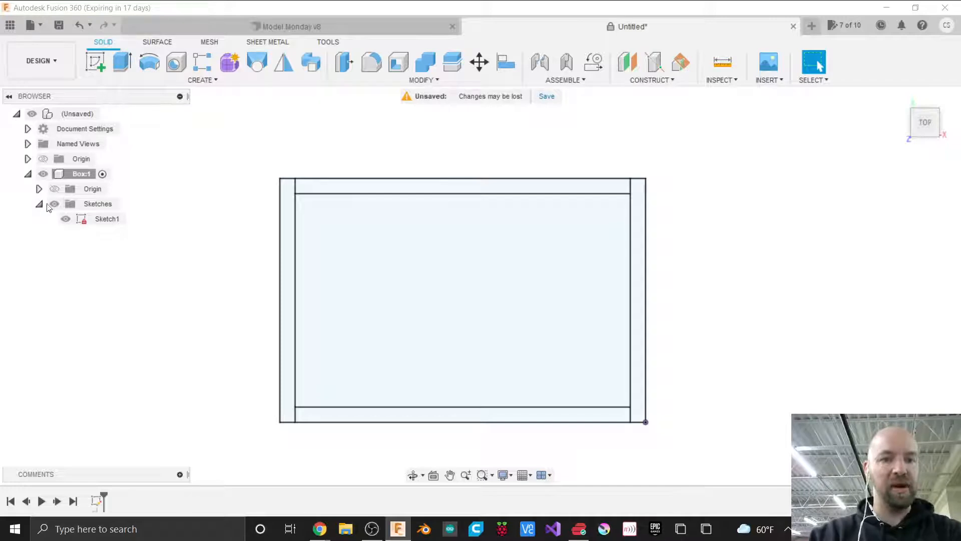
left_click(103, 220)
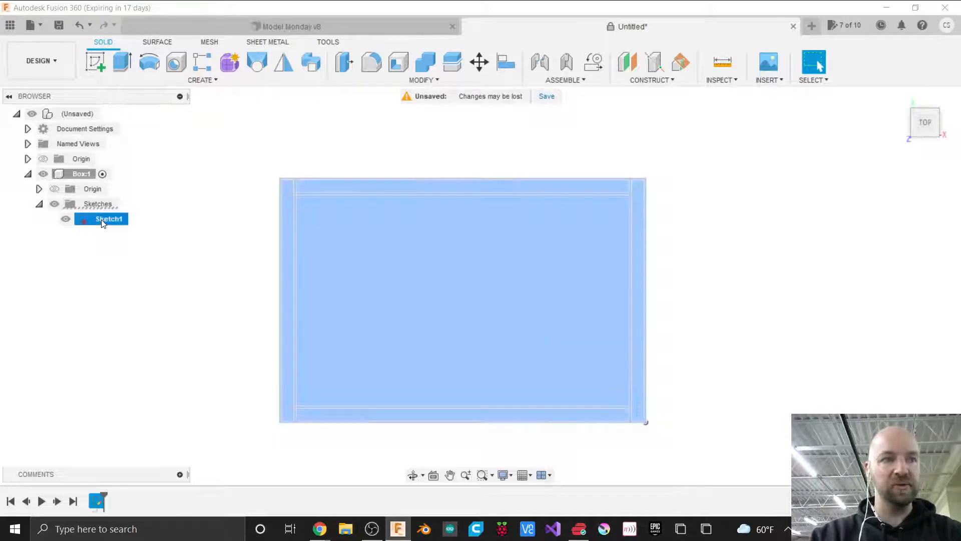
left_click(106, 220)
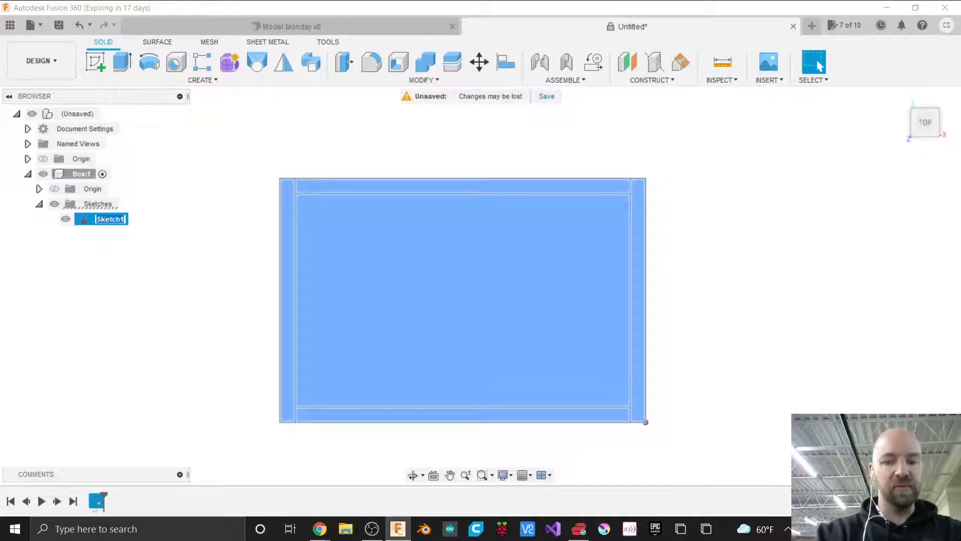
type("Box")
key("Return")
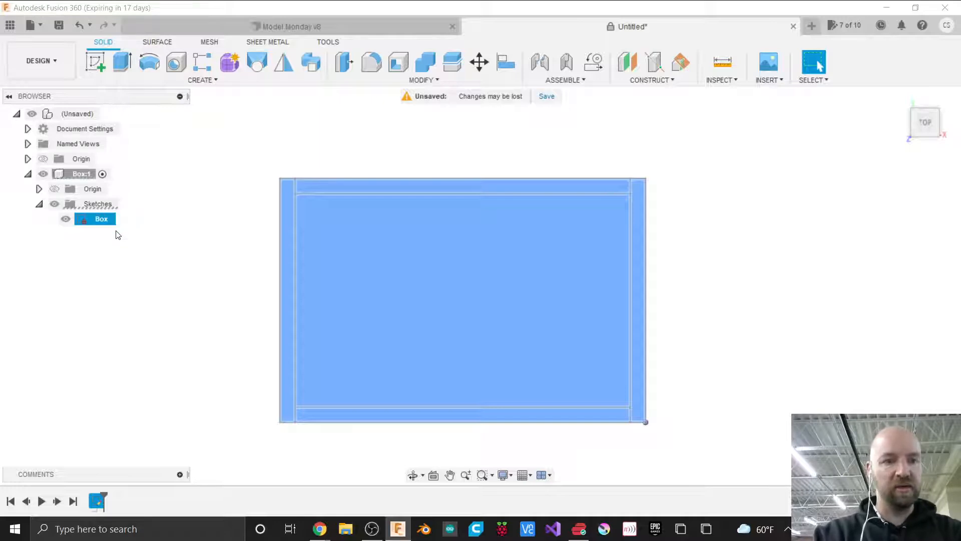
left_click(209, 218)
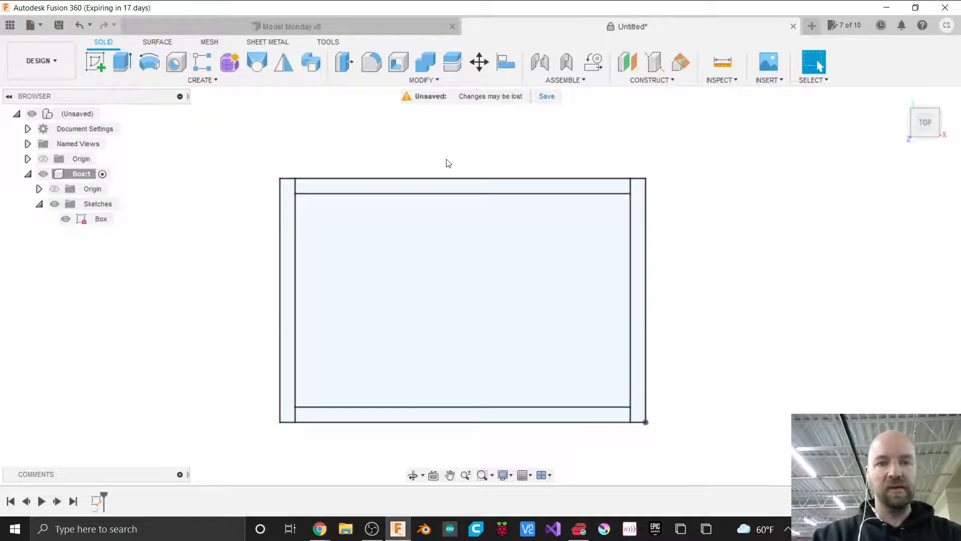
Extrude all five profiles of the Box sketch by -0.25 in as a new body to form the base plate.
mouse_move(939, 129)
left_mouse_down()
mouse_move(921, 149)
mouse_move(939, 131)
left_mouse_up()
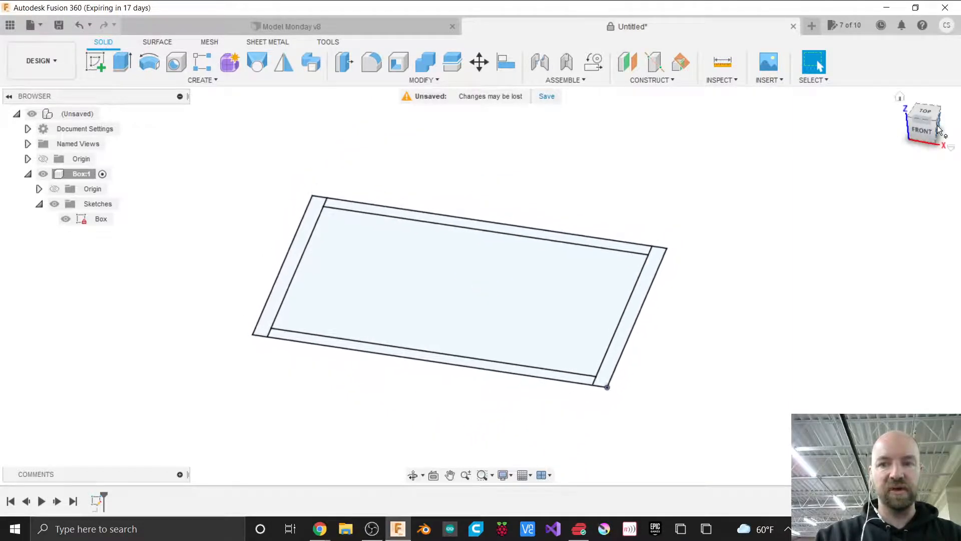
scroll(234, 282, "up", 2)
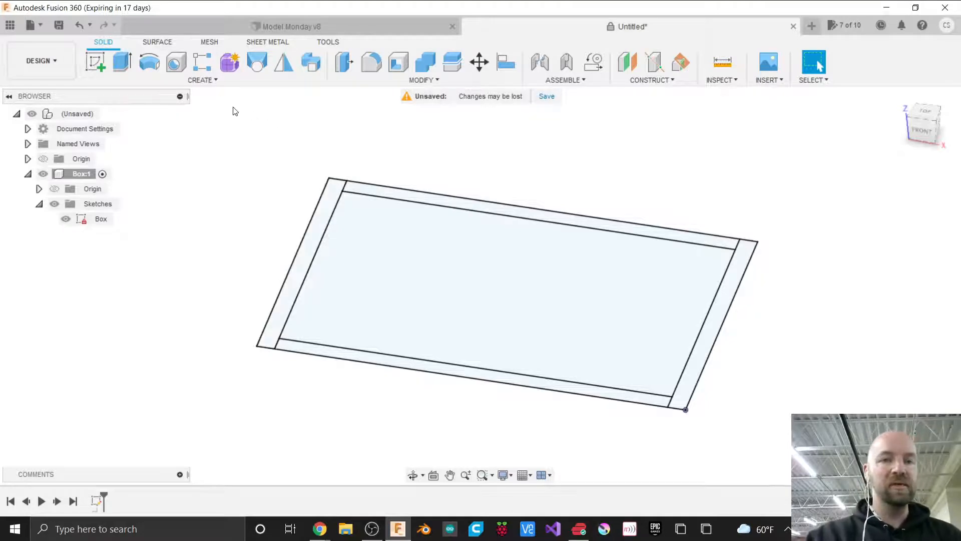
left_click(213, 80)
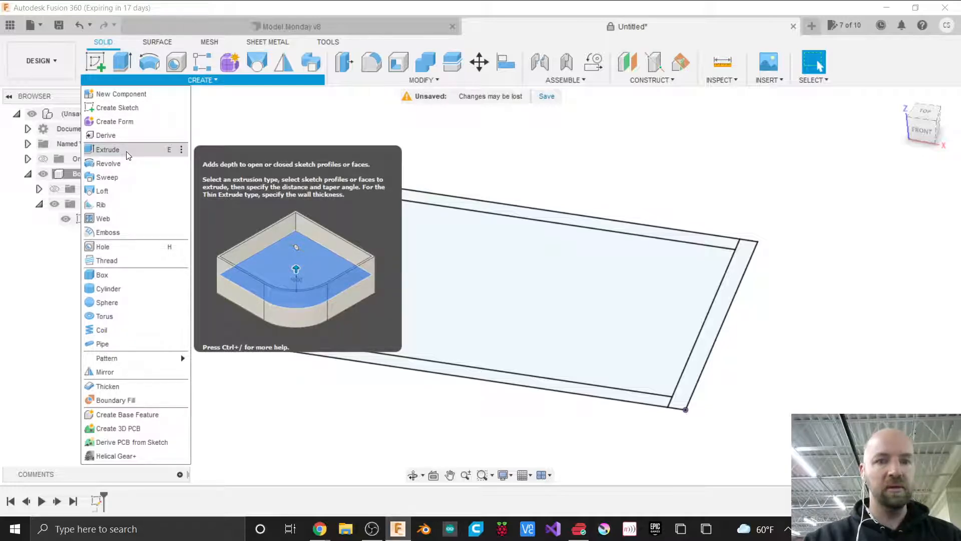
left_click(126, 150)
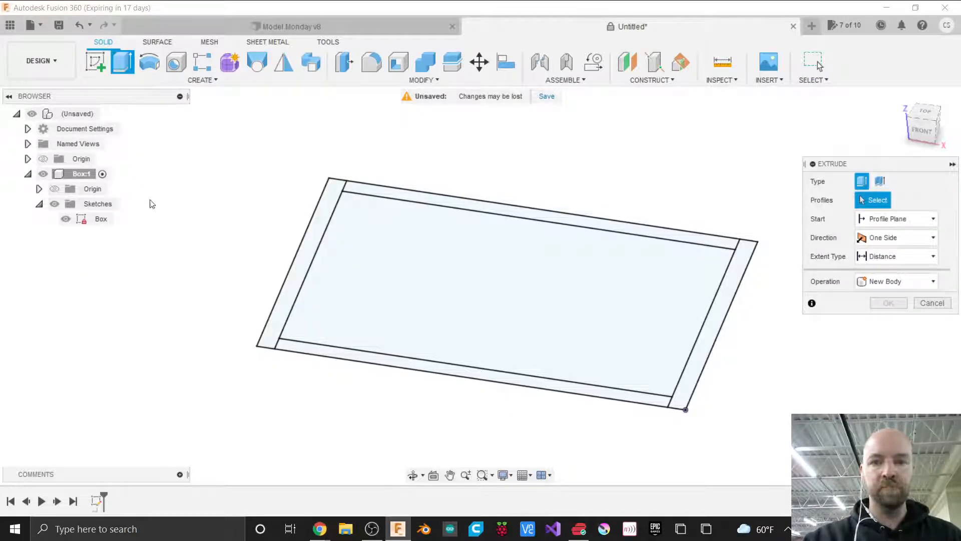
left_click(672, 299)
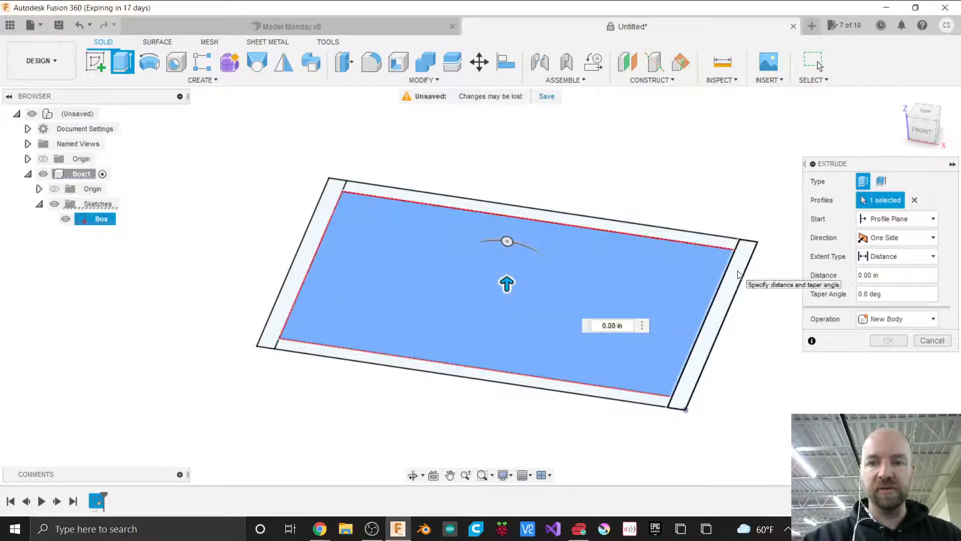
left_click(742, 284)
left_click(675, 236)
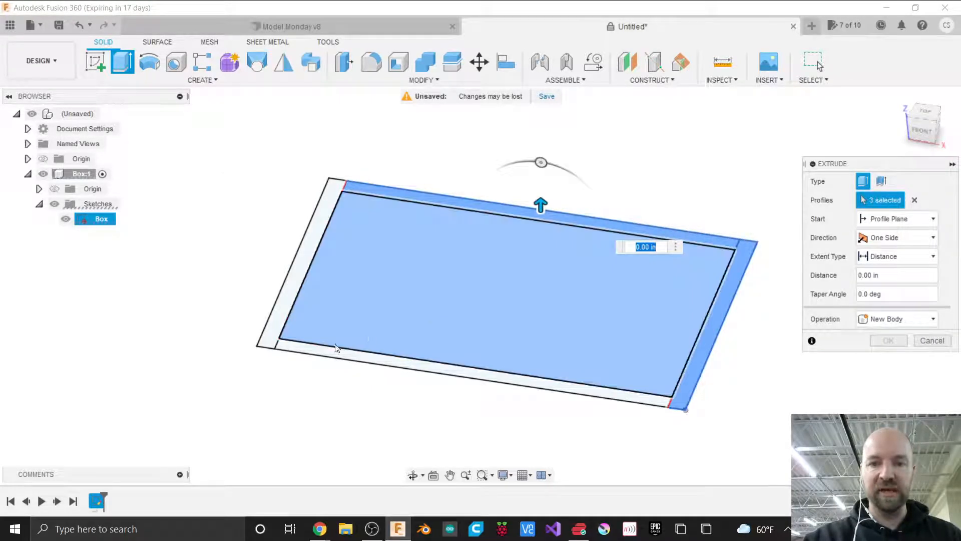
left_click(311, 354)
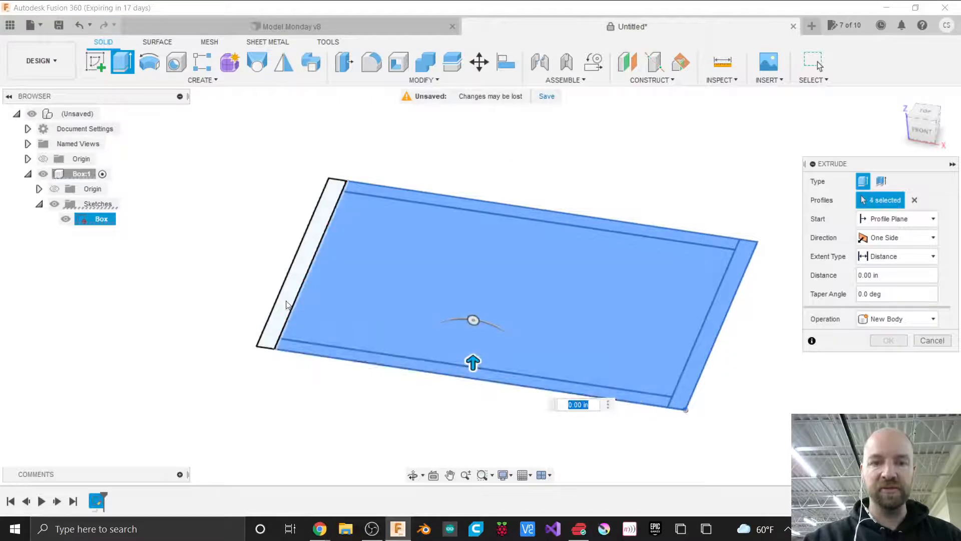
left_click(284, 299)
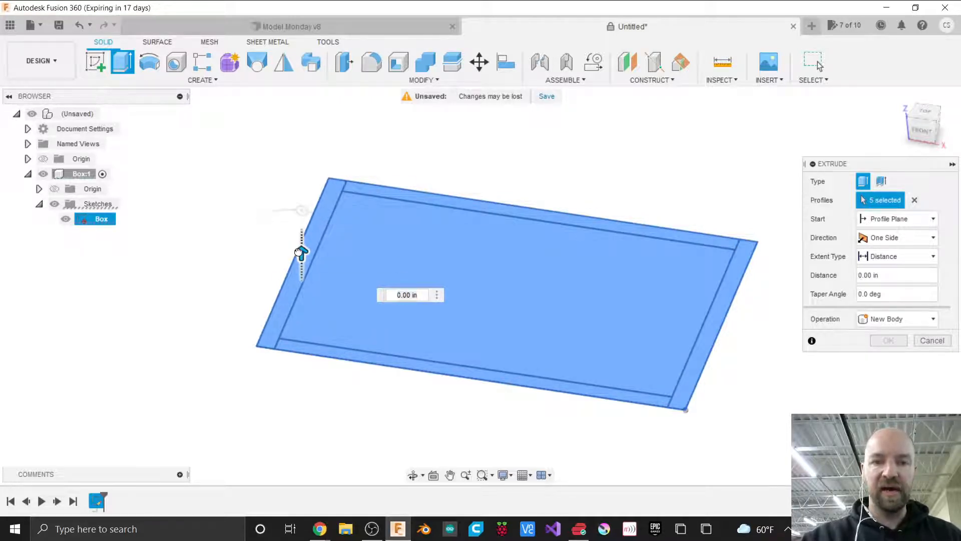
left_click_drag(301, 251, 303, 264)
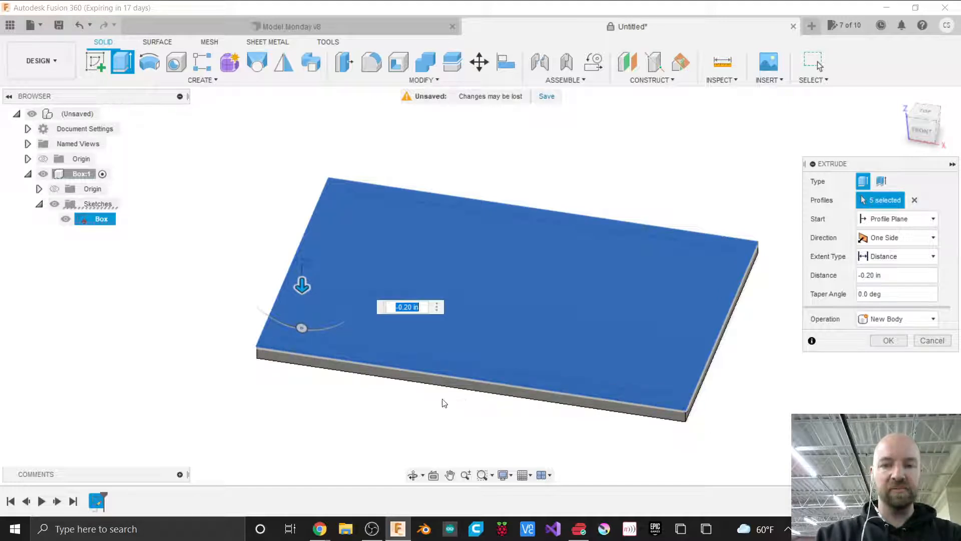
key("BackSpace")
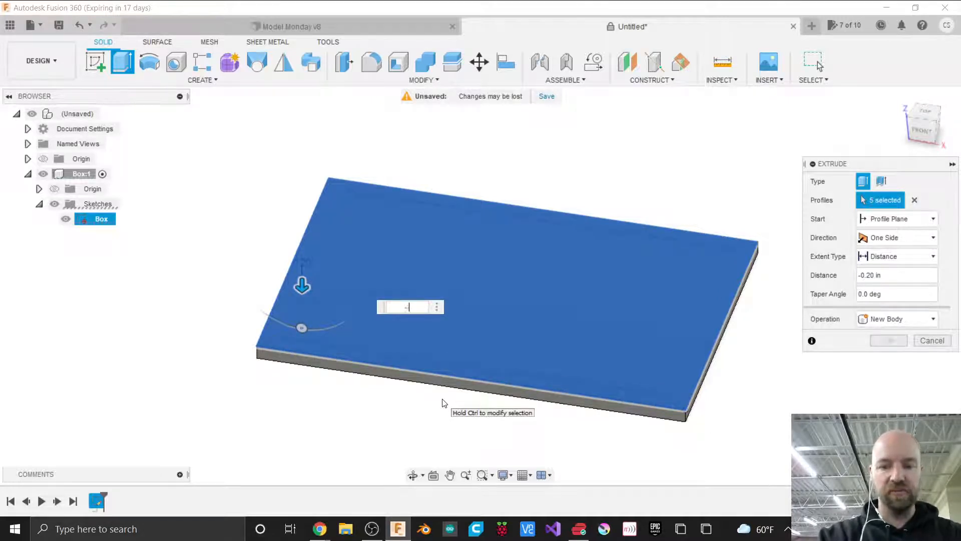
type("-.3")
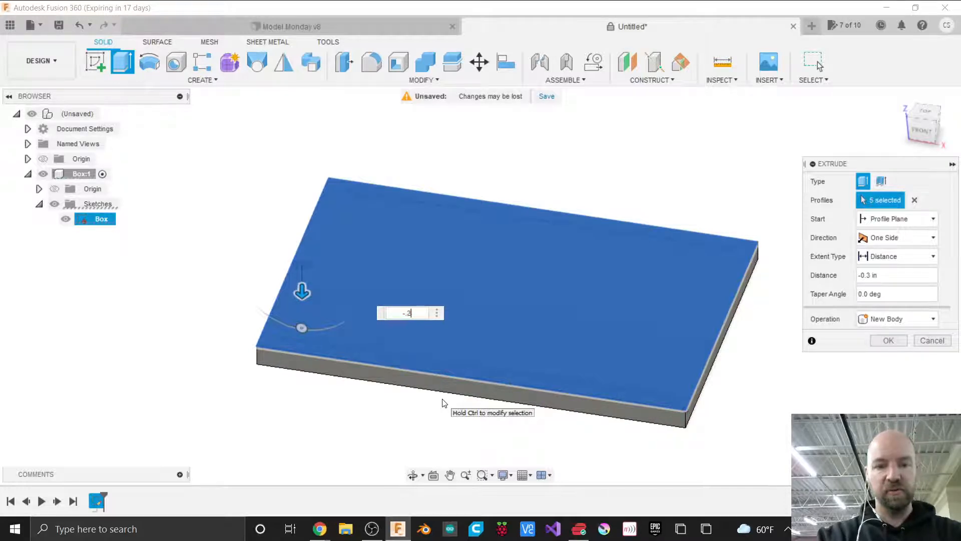
type("5")
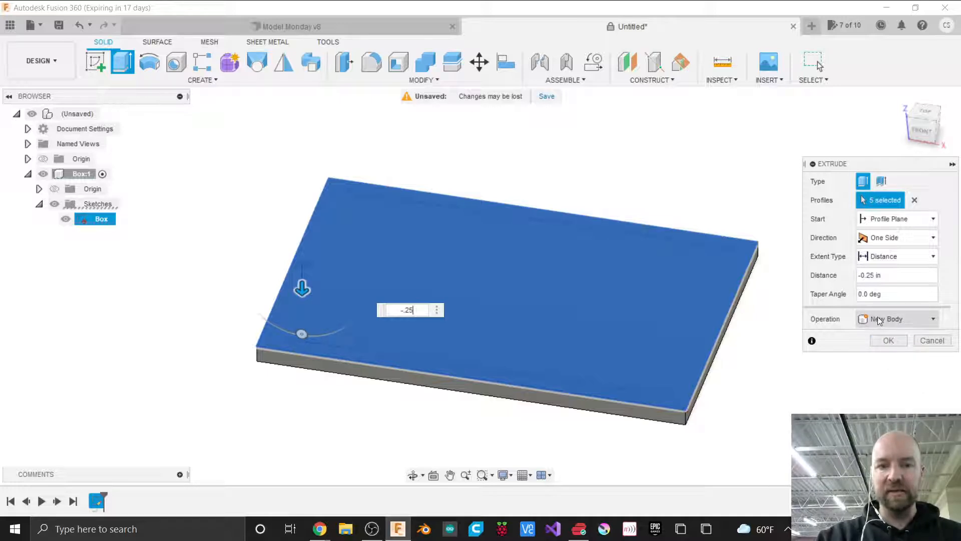
left_click(892, 340)
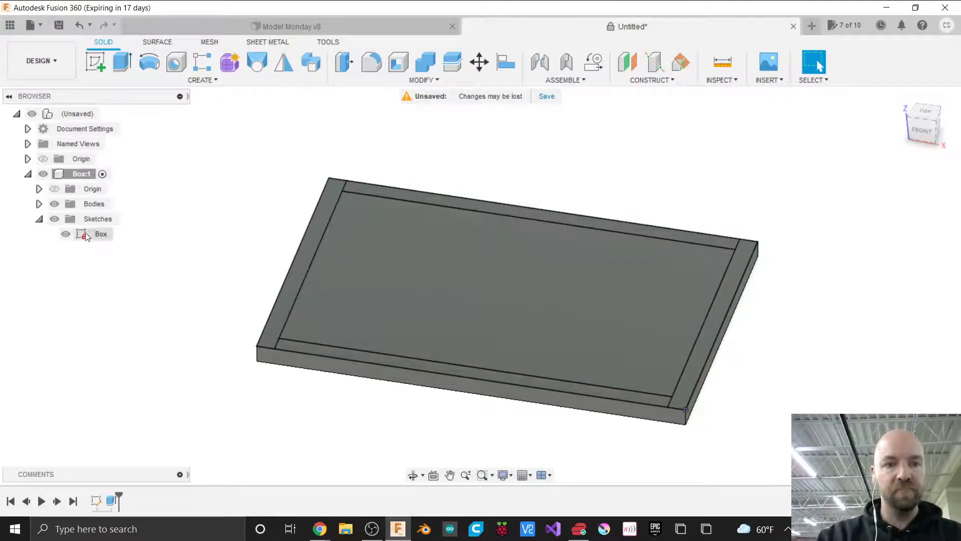
Rename the Box component's base plate body as Bottom.
left_click(39, 204)
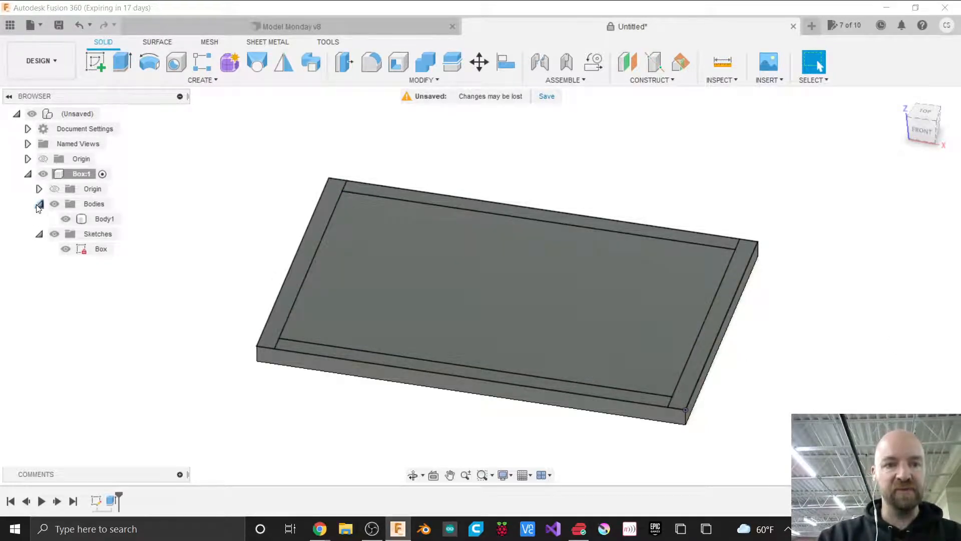
double_click(105, 220)
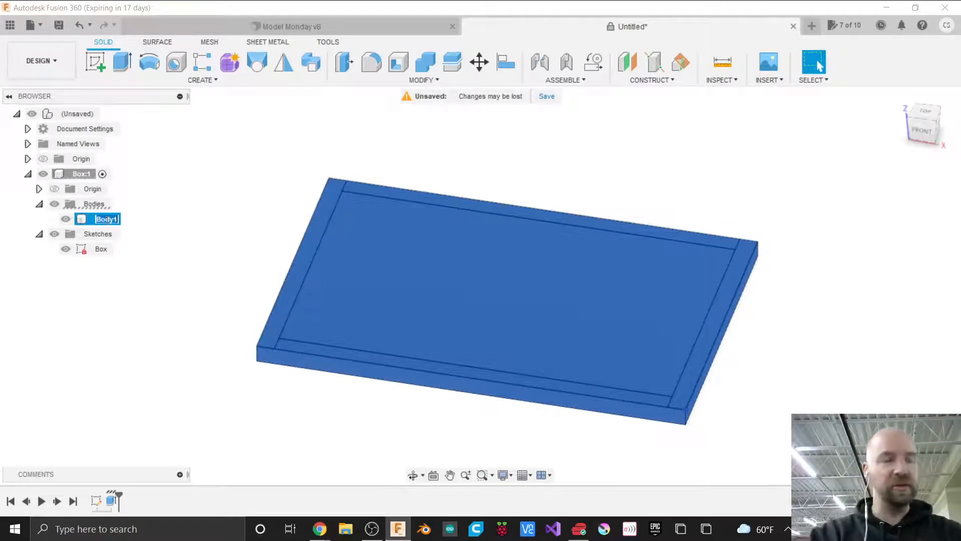
type("Bottom")
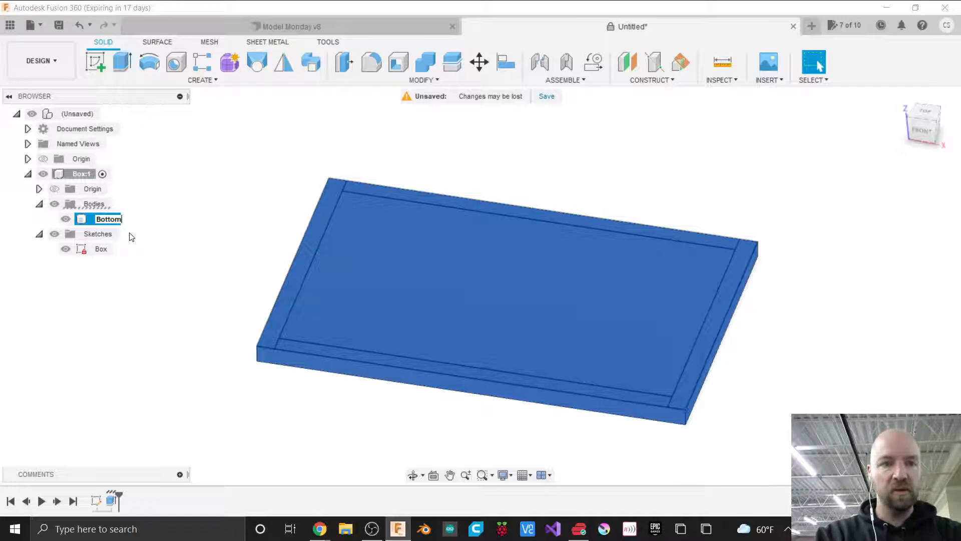
key("Return")
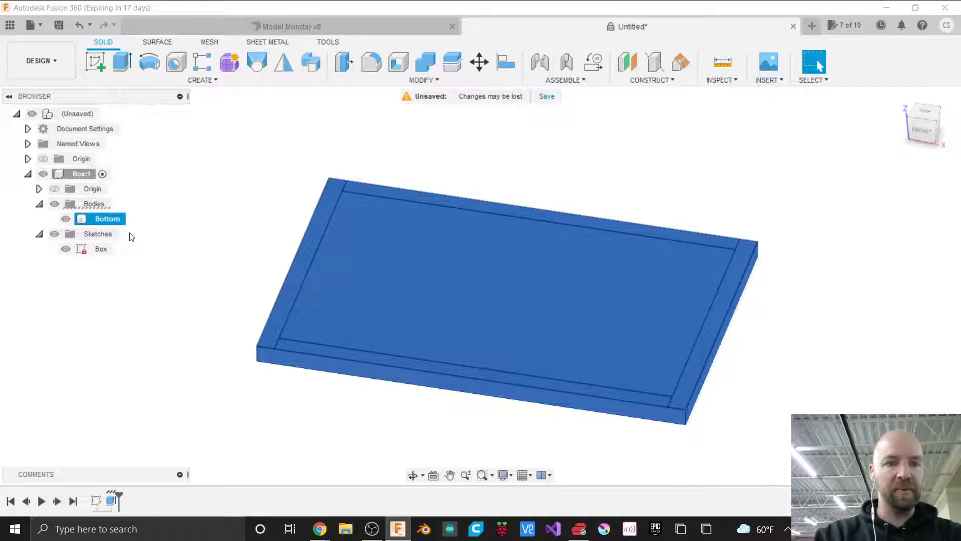
left_click(184, 226)
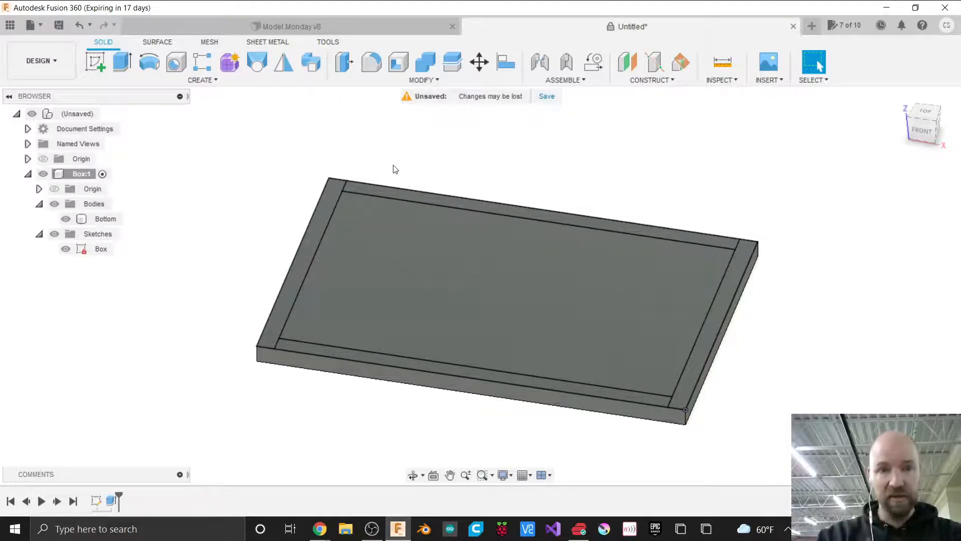
Start an upward extrusion of the Box sketch's two long wall strips with a distance of 3 in.
left_click(202, 79)
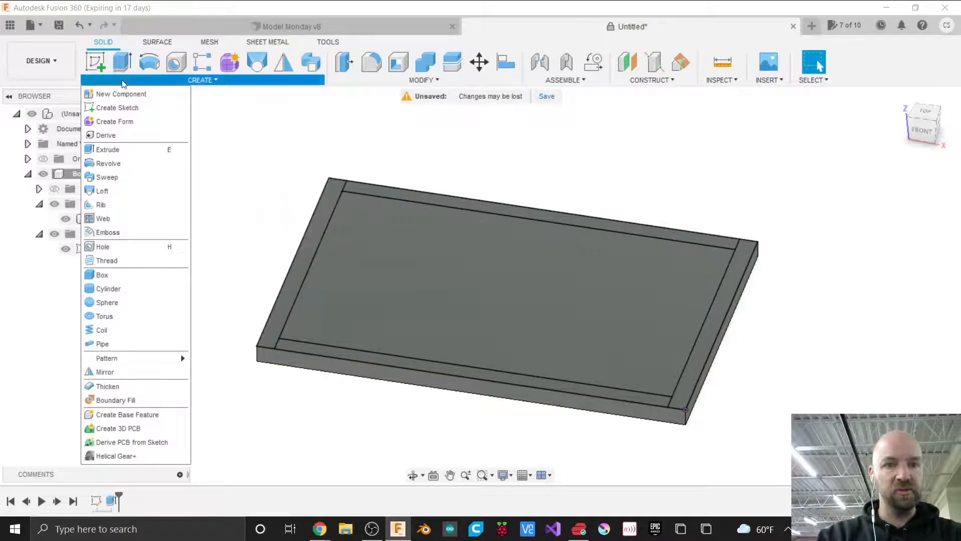
left_click(121, 62)
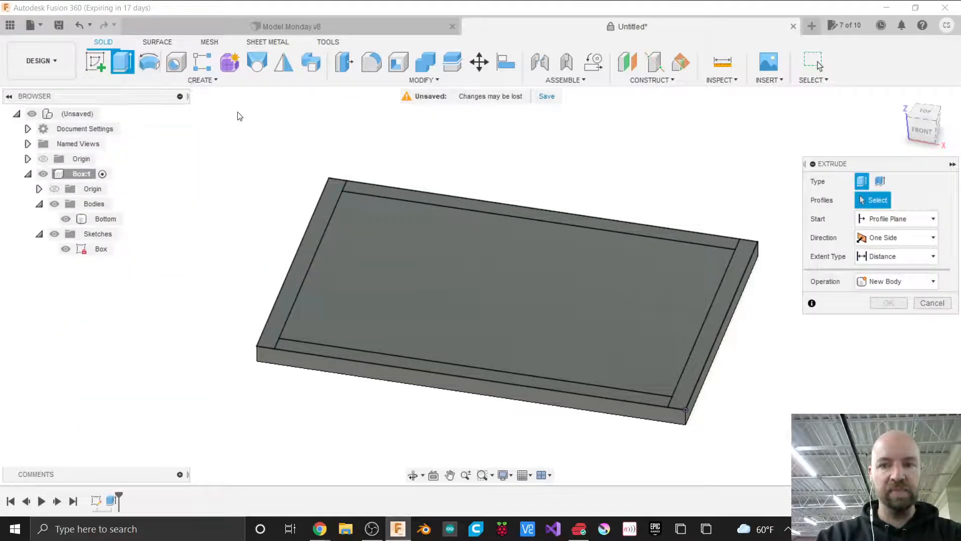
left_click(423, 196)
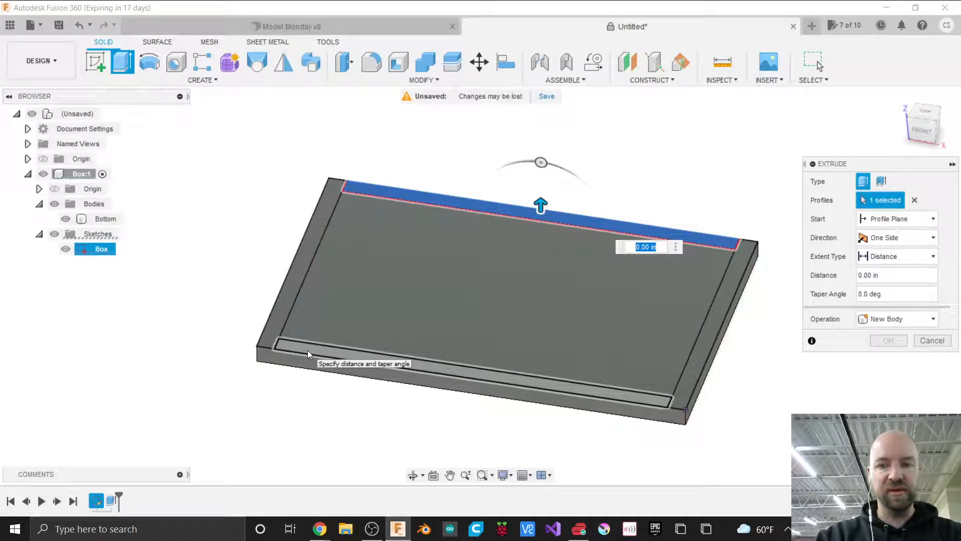
left_click(307, 350)
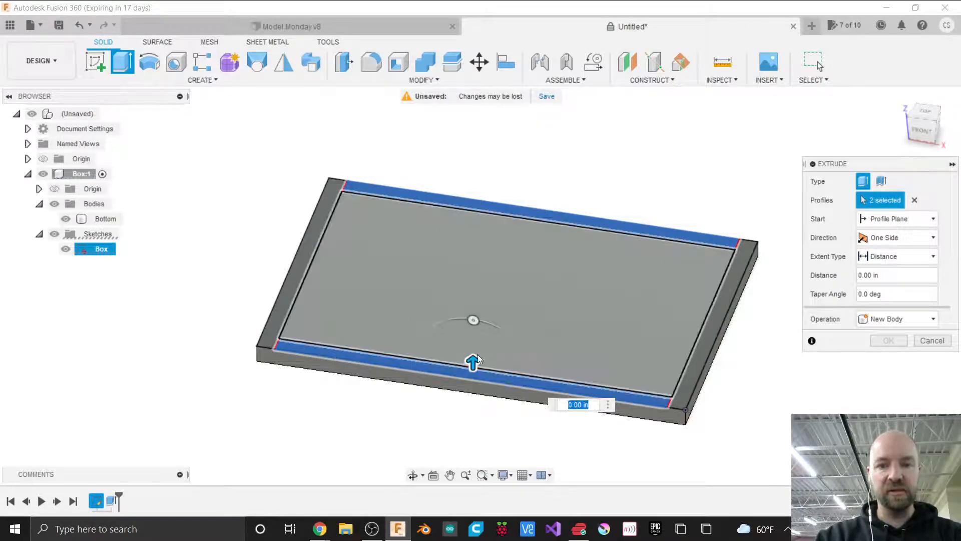
left_click_drag(475, 361, 461, 284)
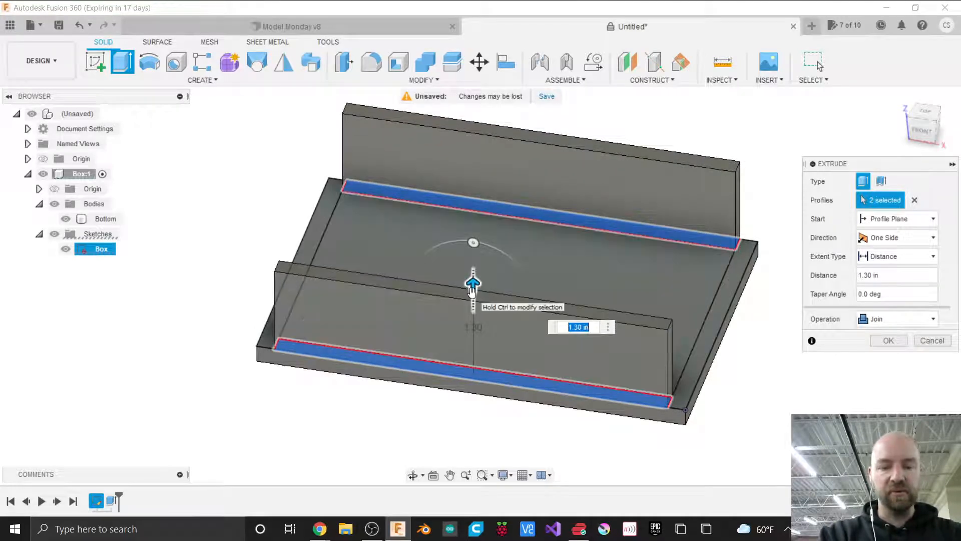
type("3")
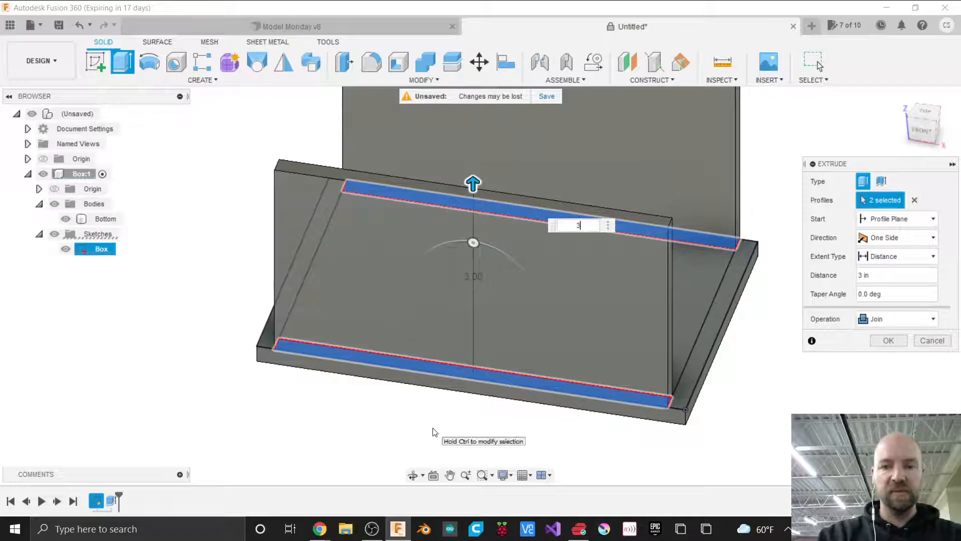
Set the long walls' extrusion distance to 2.5 in and create them as new bodies.
scroll(434, 432, "down", 1)
scroll(435, 432, "down", 1)
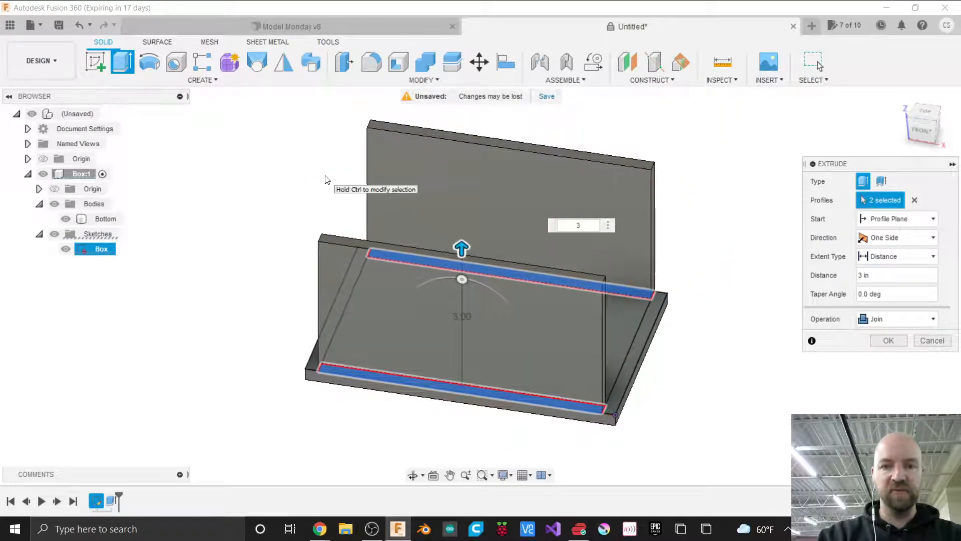
scroll(326, 179, "up", 1)
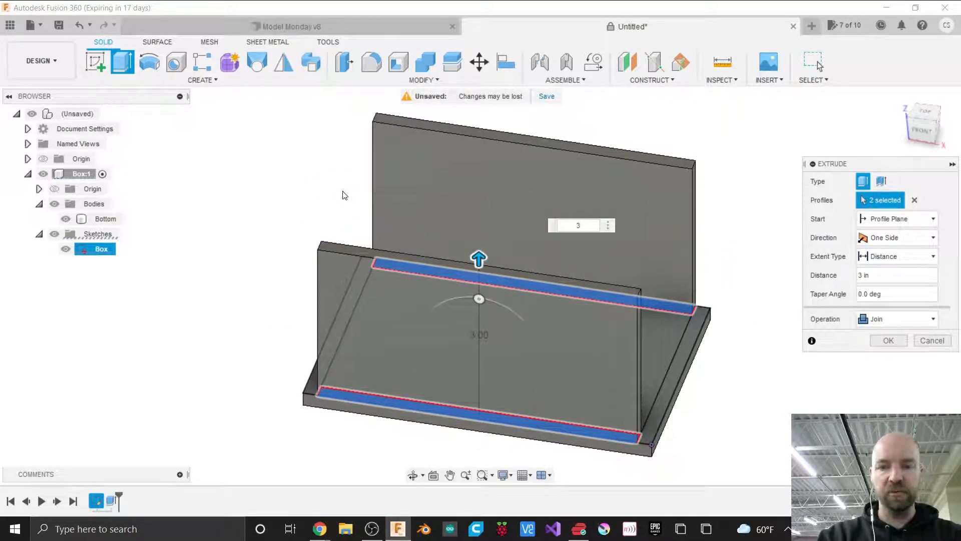
type("2.4")
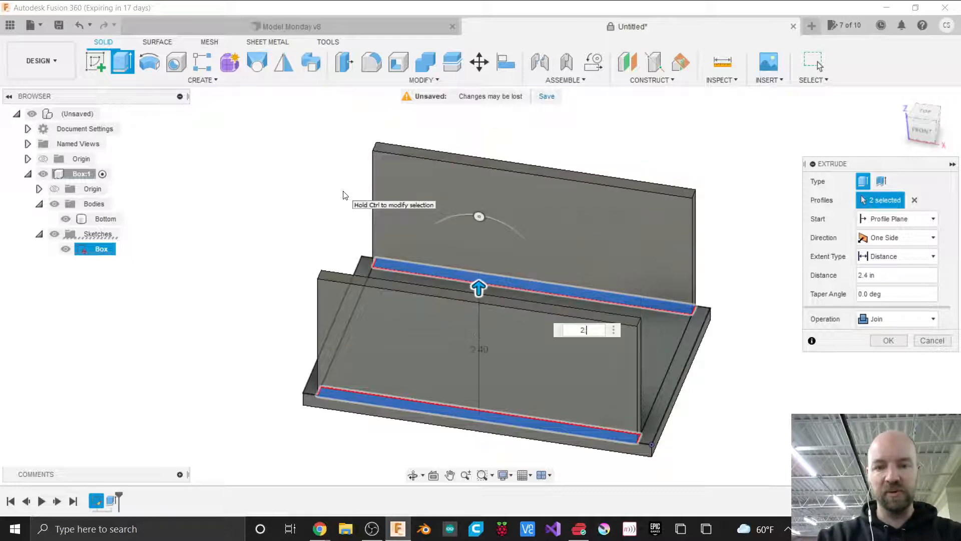
key("BackSpace")
type("5")
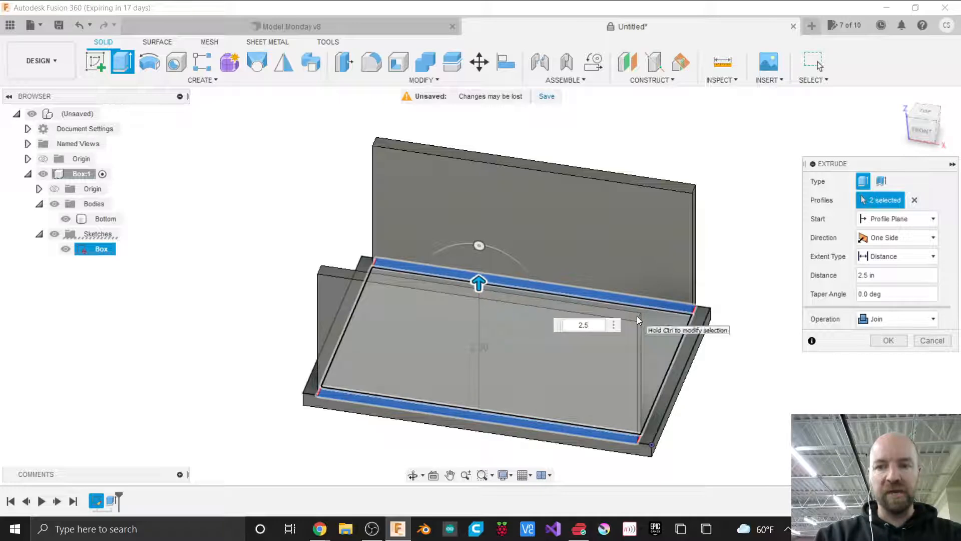
left_click(887, 320)
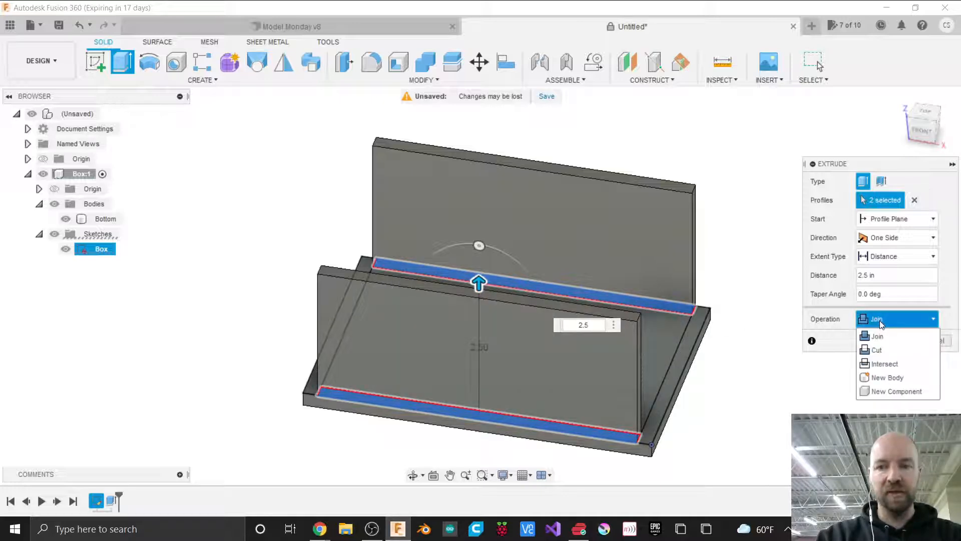
left_click(875, 383)
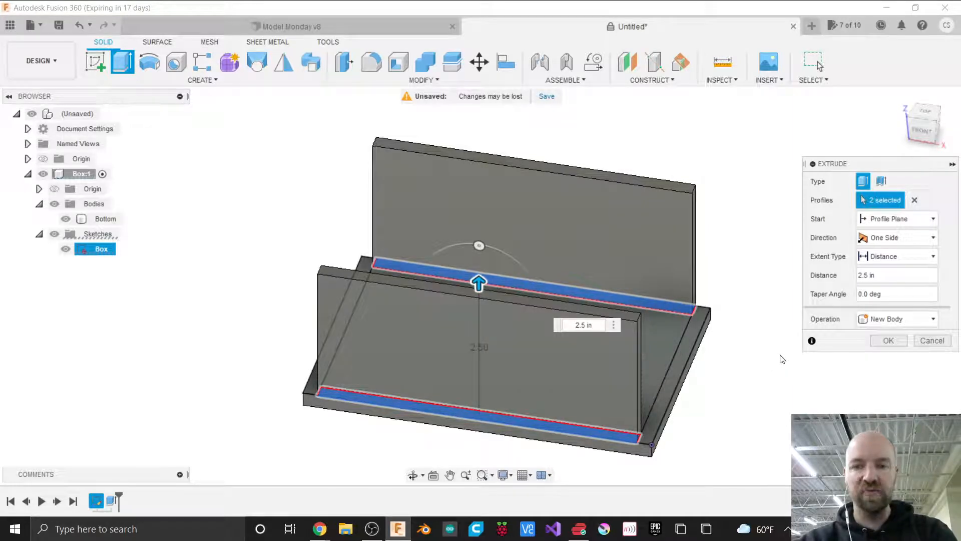
left_click(890, 340)
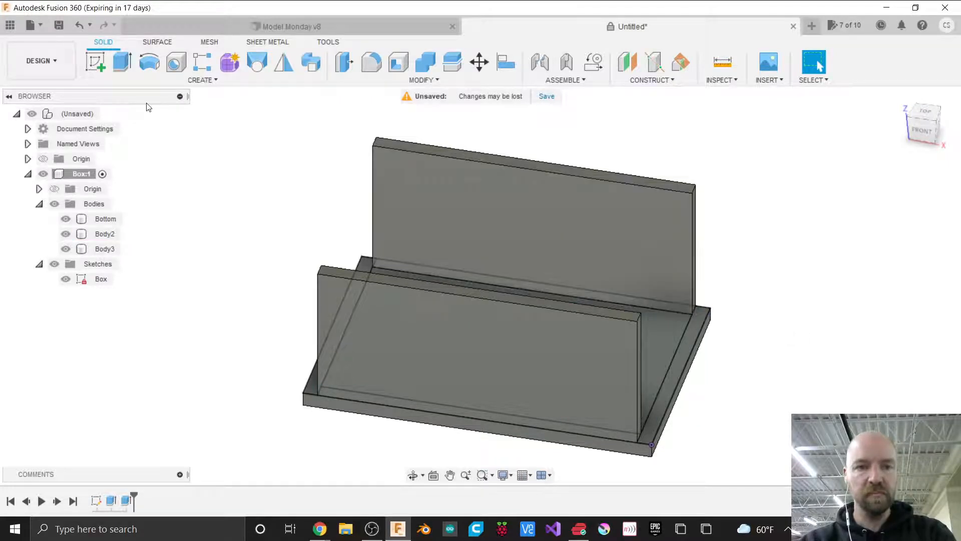
Rename the rear long wall body as Right Side.
left_click(102, 240)
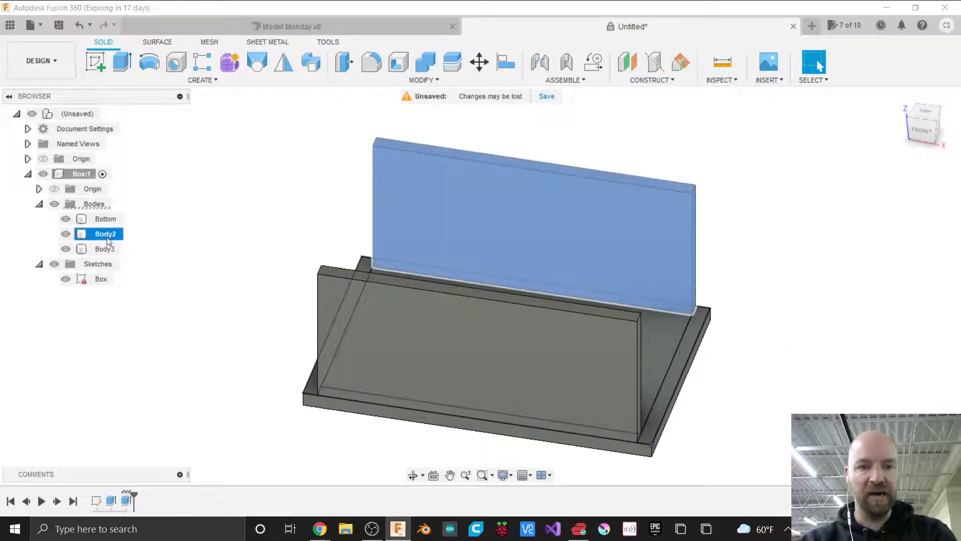
left_click(101, 239)
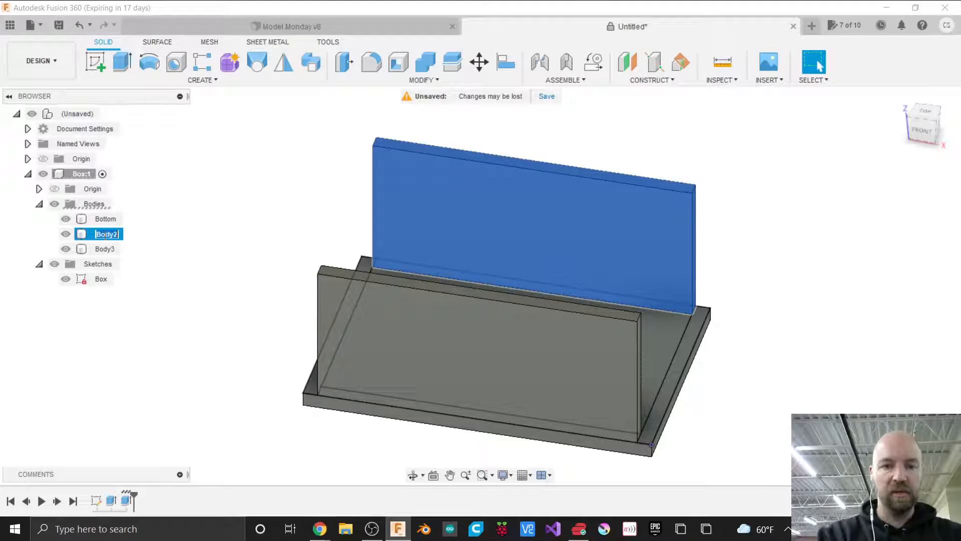
type("R")
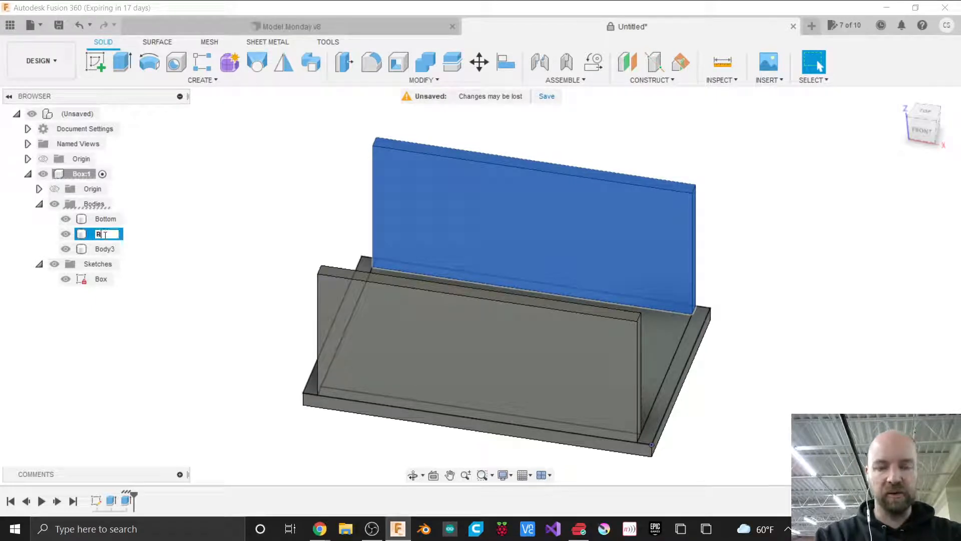
type("ight Sid")
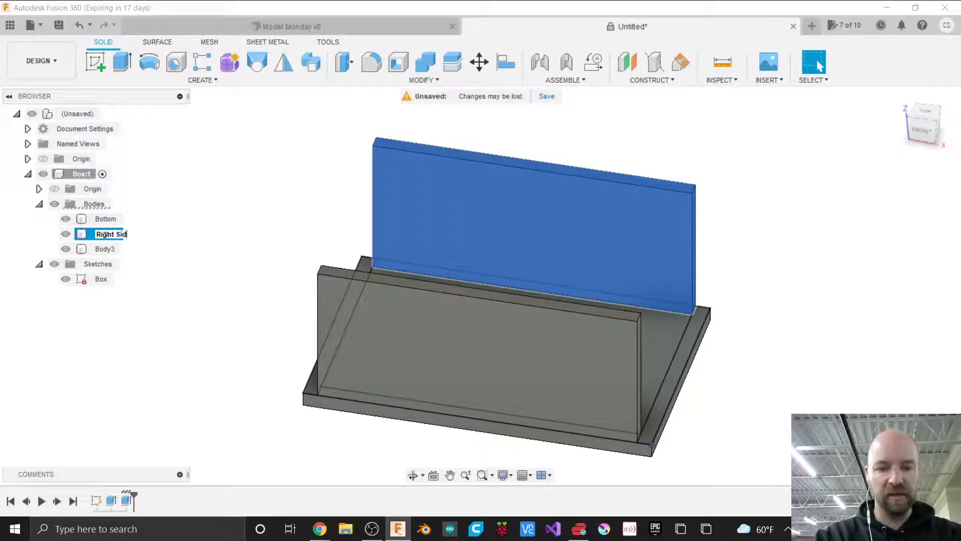
type("e")
key("Return")
Rename the front long wall body as Left Side.
left_click(103, 250)
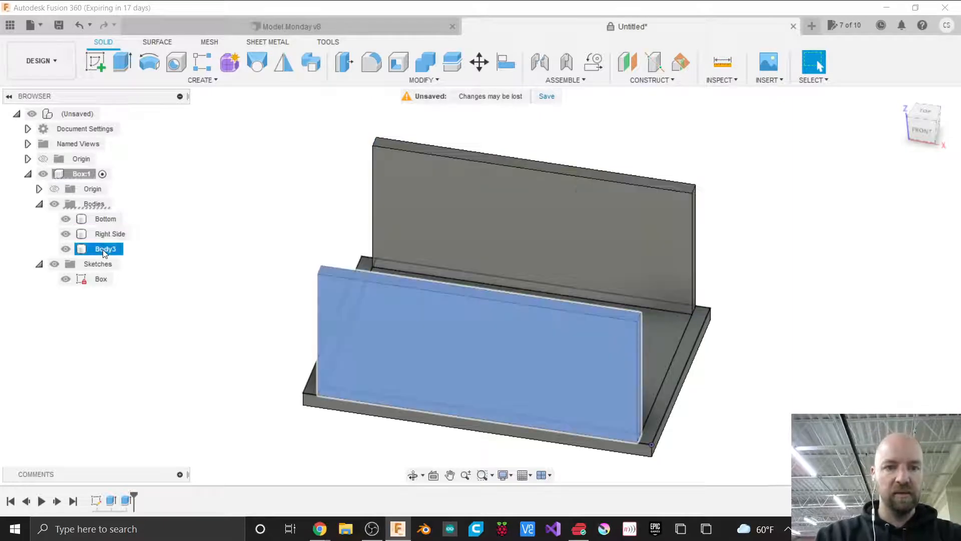
double_click(103, 248)
type("Left")
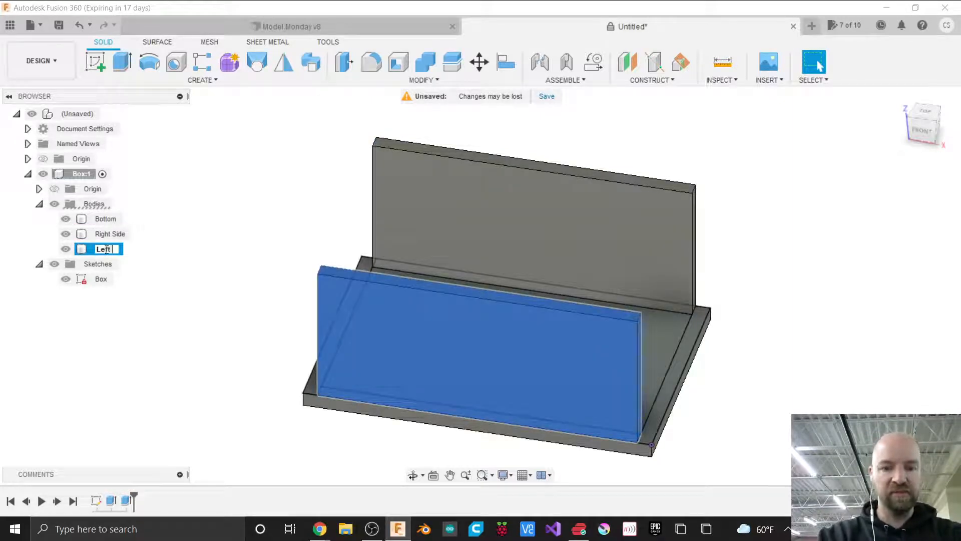
type(" Side")
key("Return")
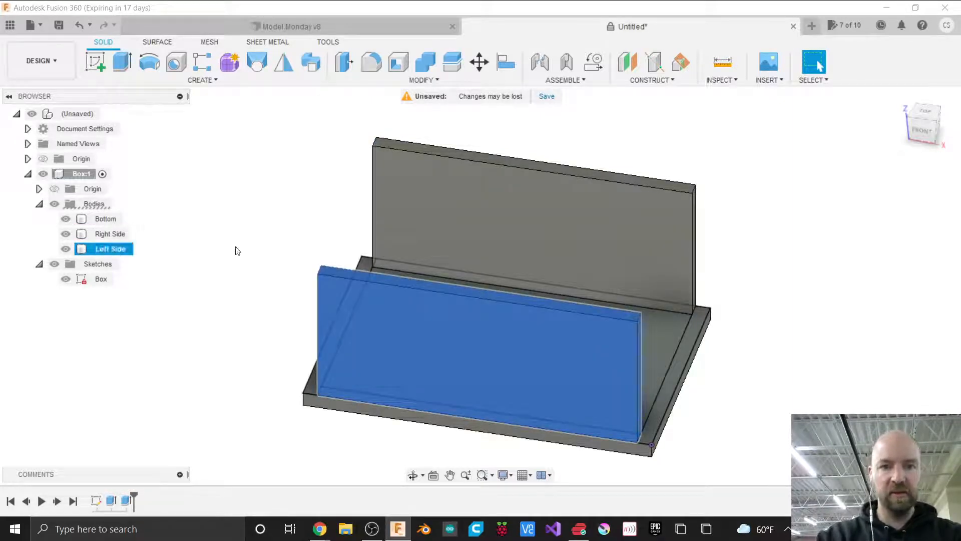
left_click(264, 257)
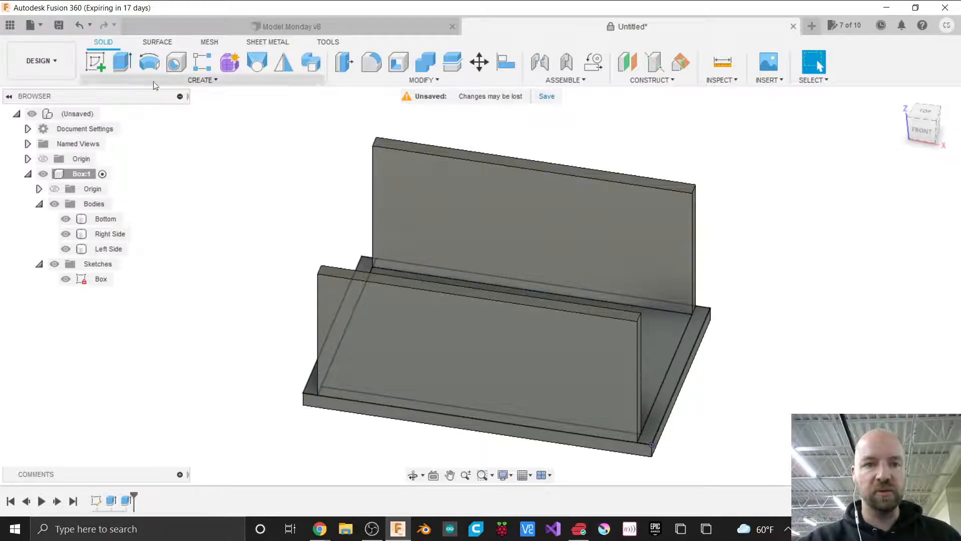
Start extruding the Box sketch's two short end strips, try a 2.5 in height, and reset the distance to 0.
left_click(120, 66)
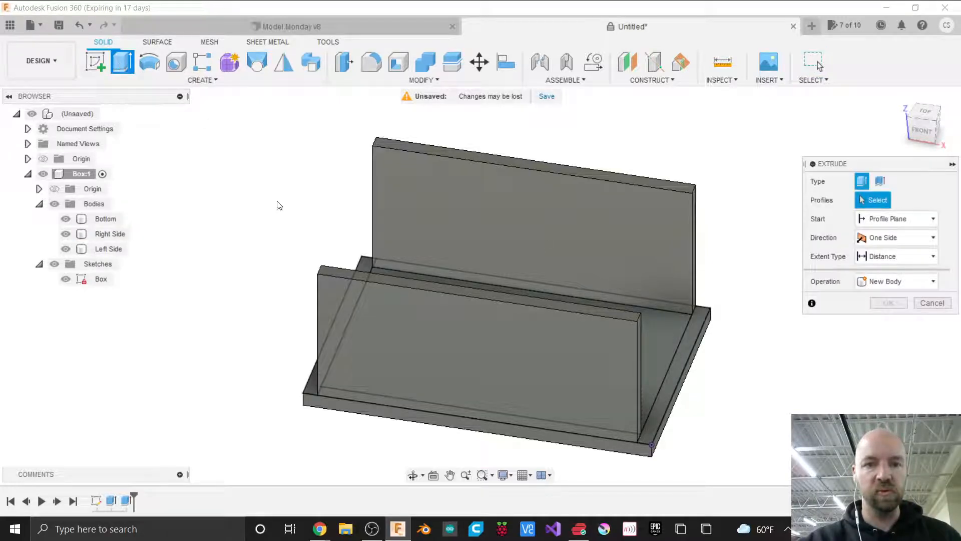
left_click(365, 264)
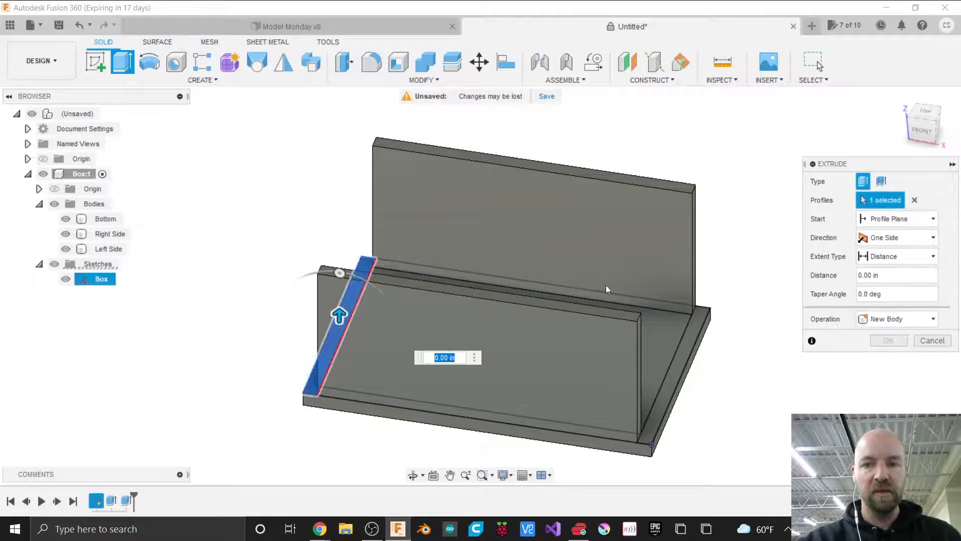
left_click(700, 318)
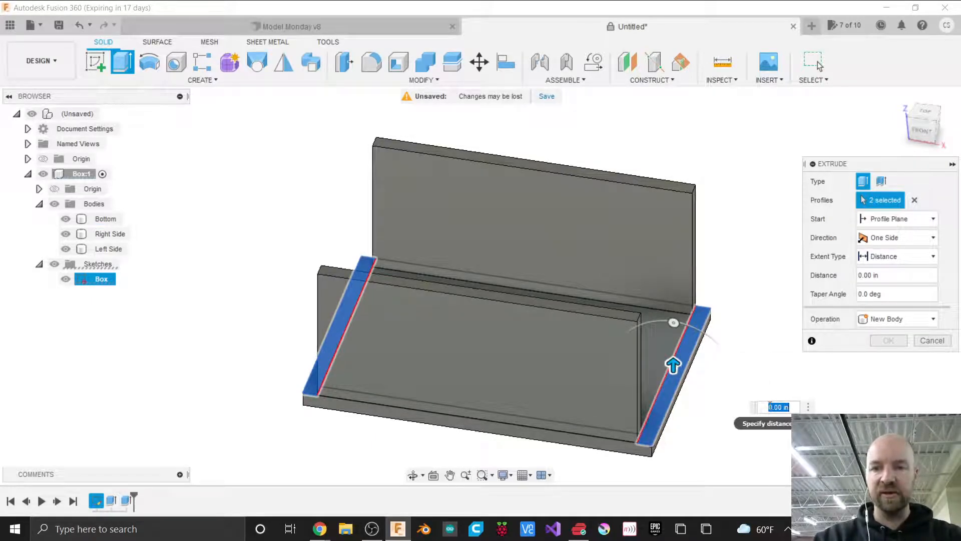
left_click(674, 187)
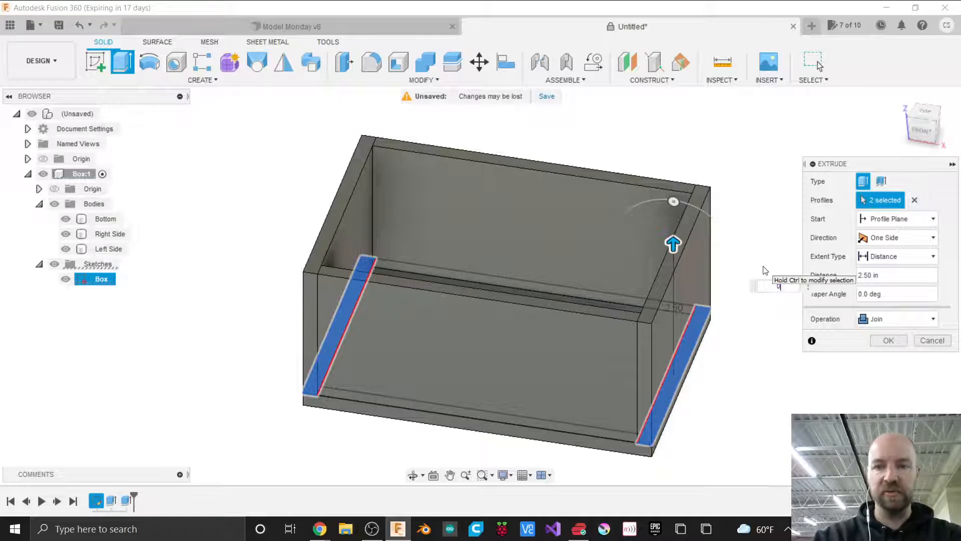
type("0")
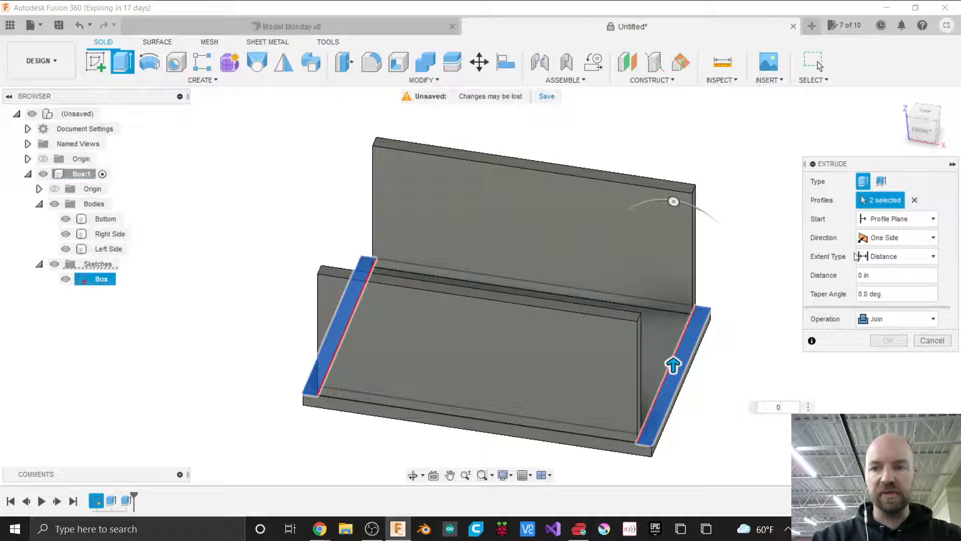
Extrude the two short end strips up to the top face of the rear long wall as new bodies, using the To Object extent.
left_click(896, 262)
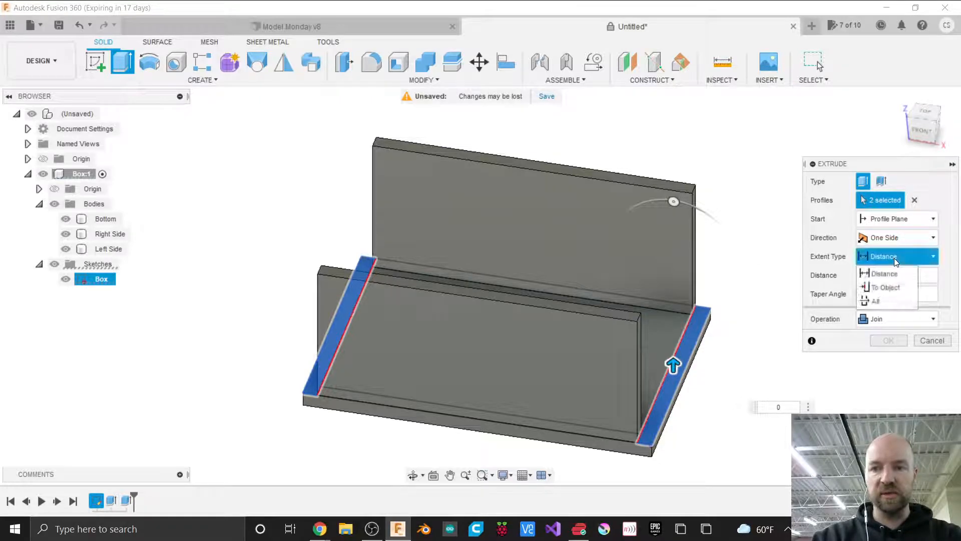
left_click(881, 288)
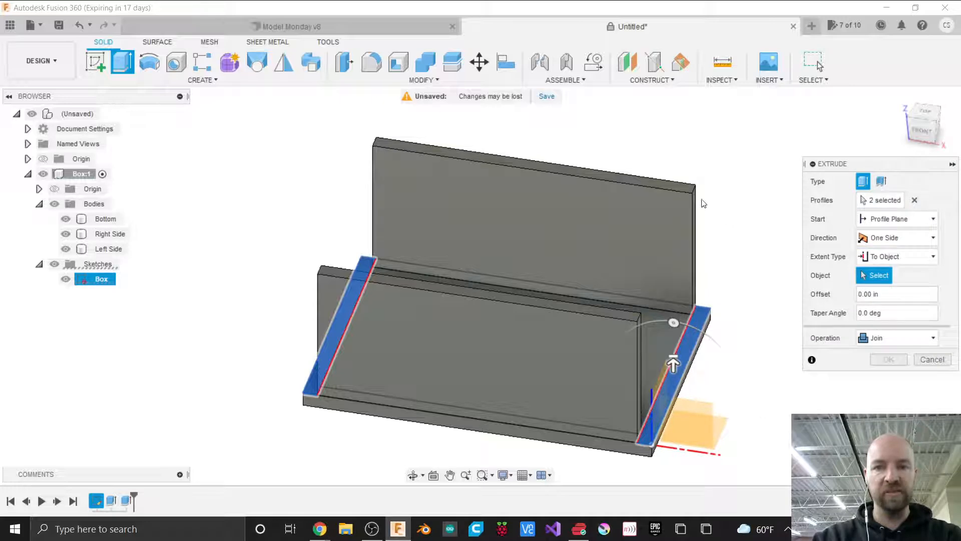
left_click(678, 190)
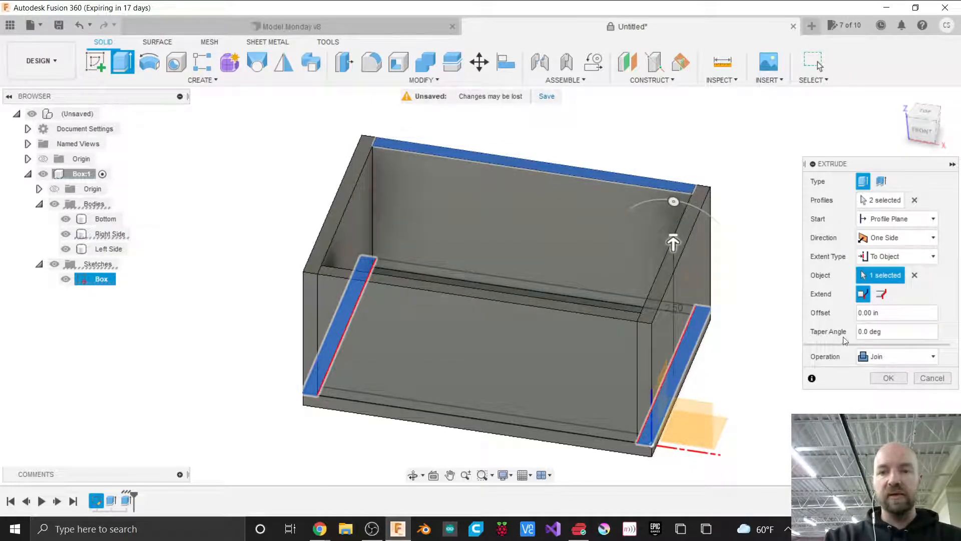
left_click(894, 358)
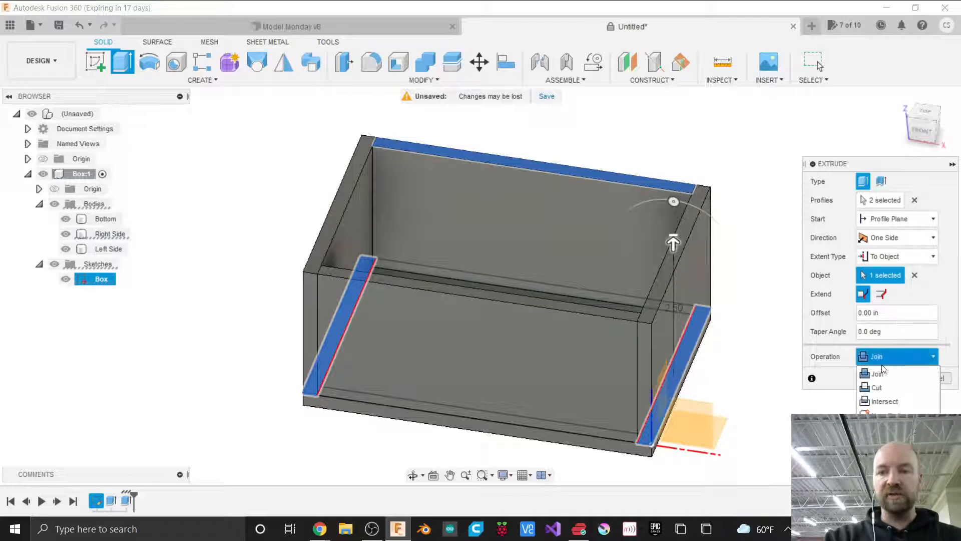
left_click(889, 414)
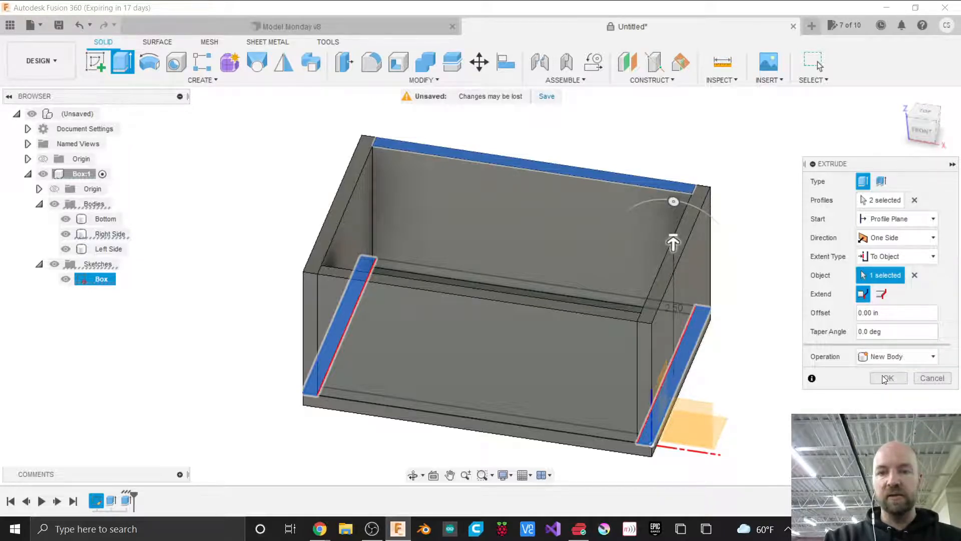
left_click(887, 379)
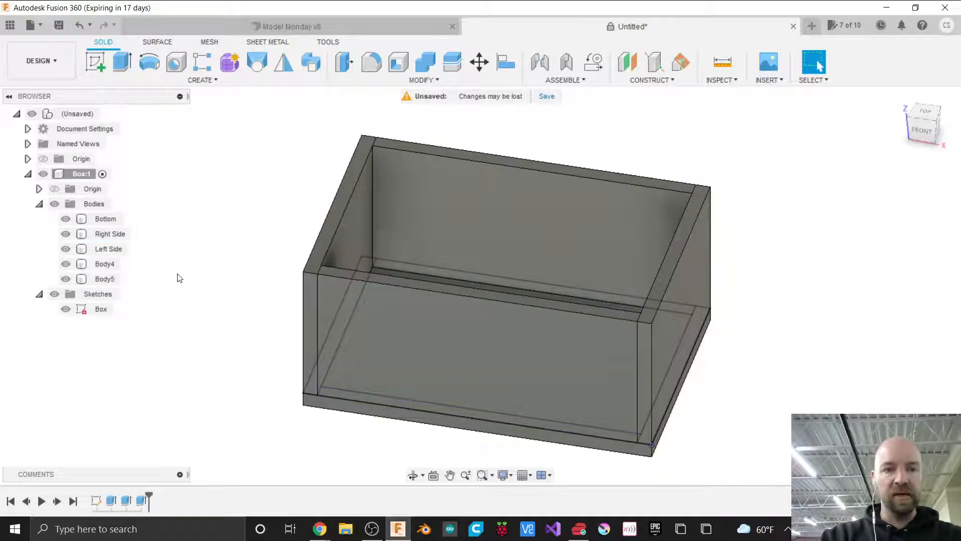
Rename the new short end wall body Body4 as Back.
left_click(105, 264)
double_click(103, 264)
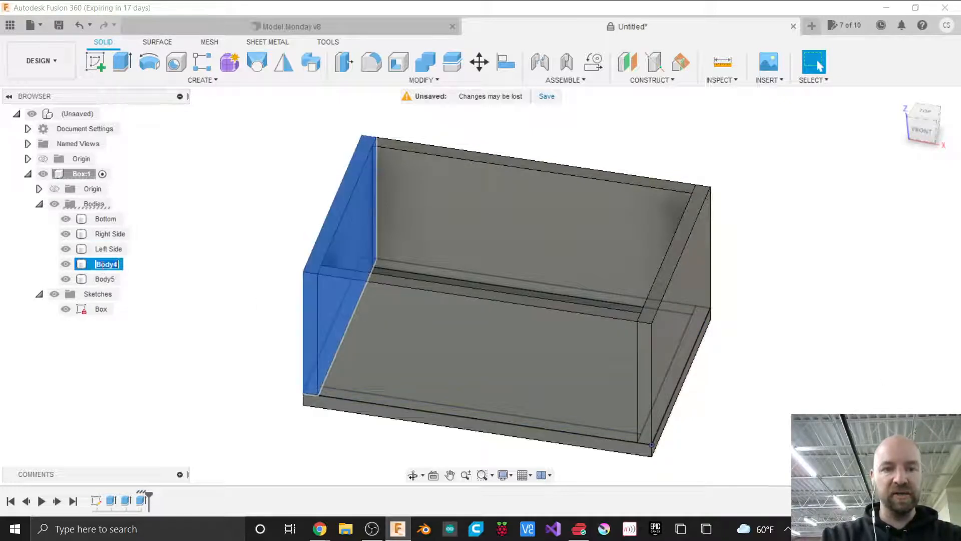
type("Back")
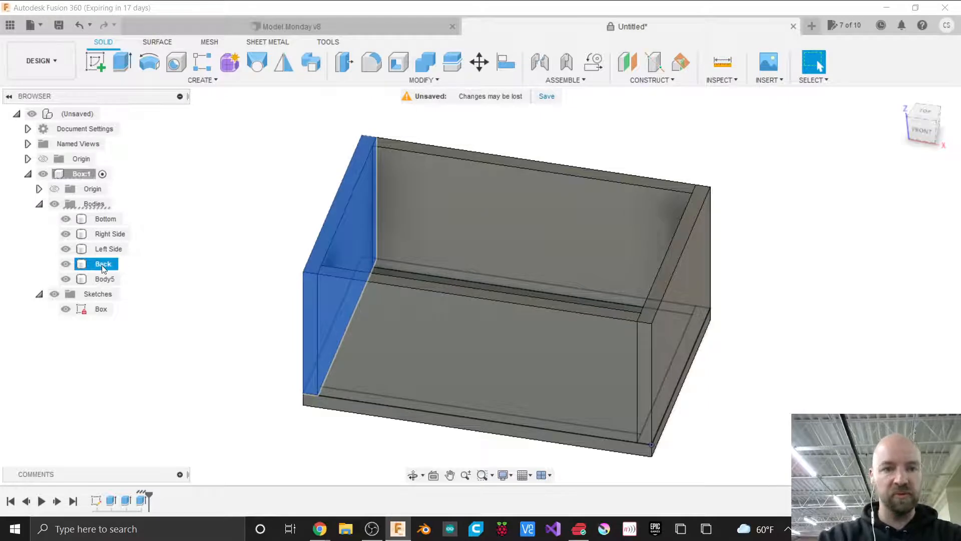
key("Return")
Rename the other short end wall body, Body5, as Front.
left_click(103, 279)
double_click(103, 279)
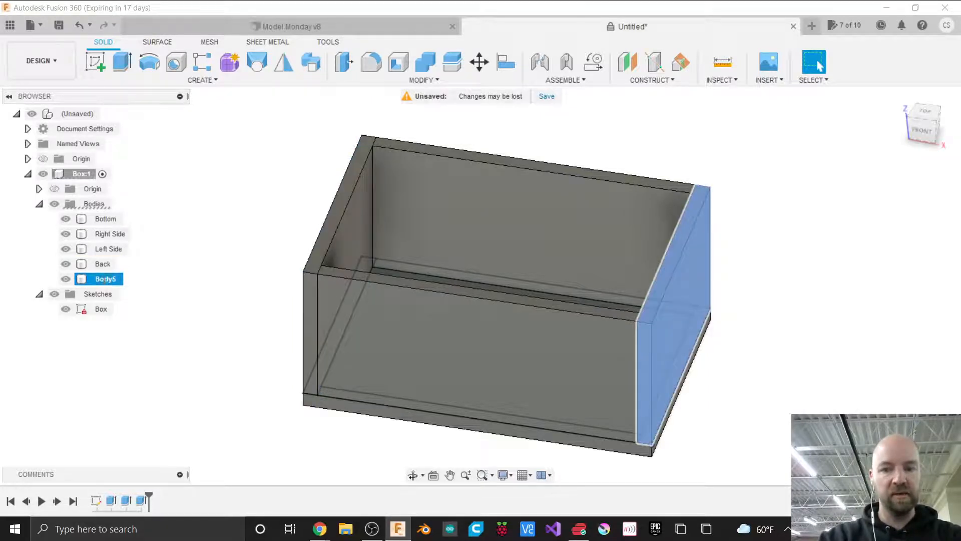
type("Front")
key("Return")
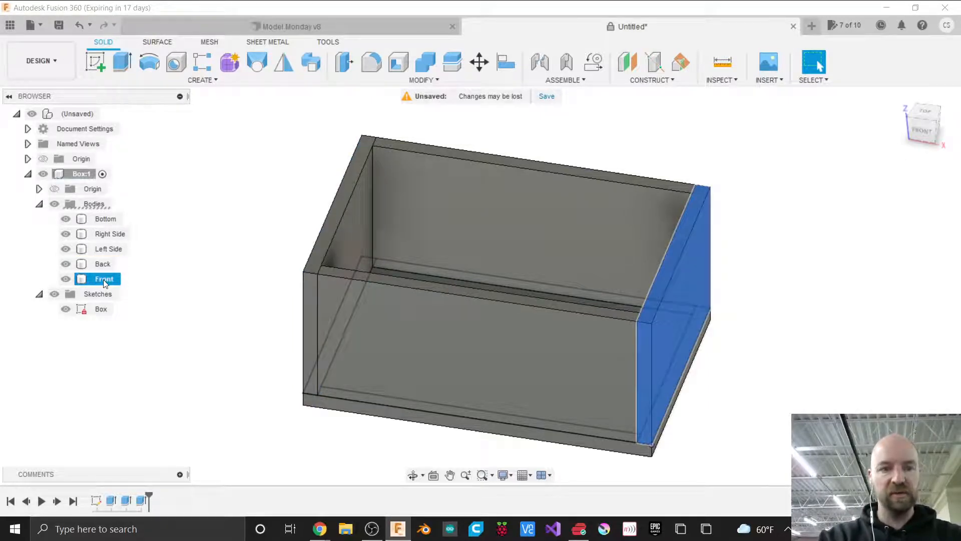
left_click(197, 281)
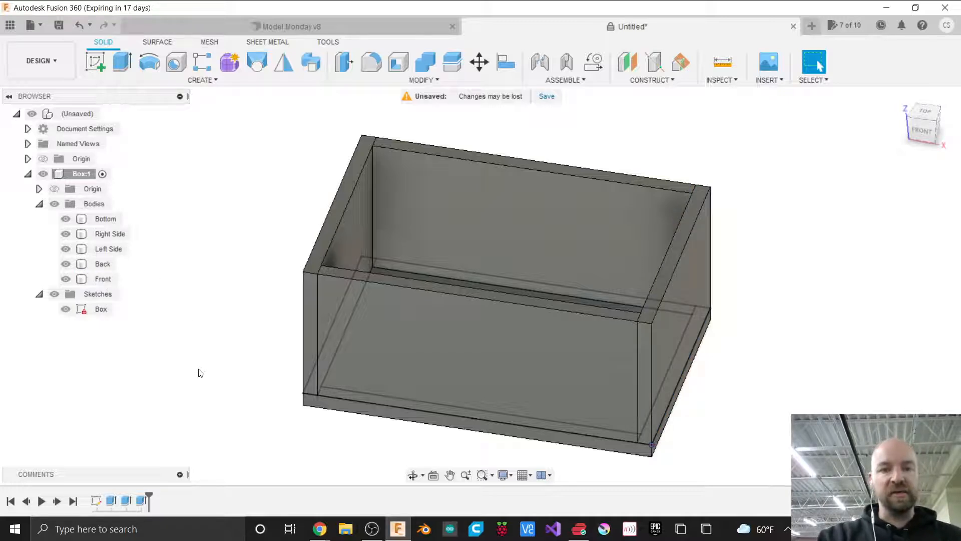
Edit the long walls' extrusion and set its distance to 4 in.
left_click(142, 501)
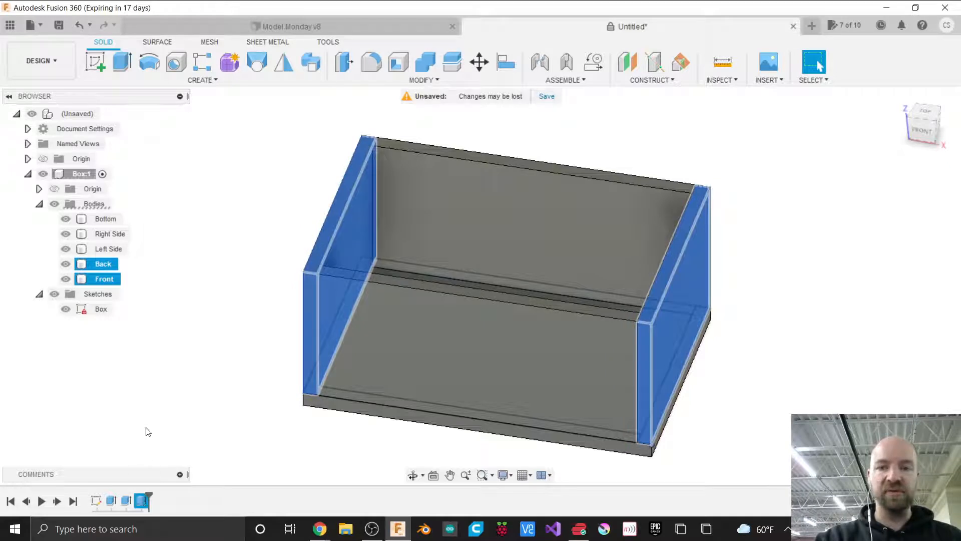
key("Escape")
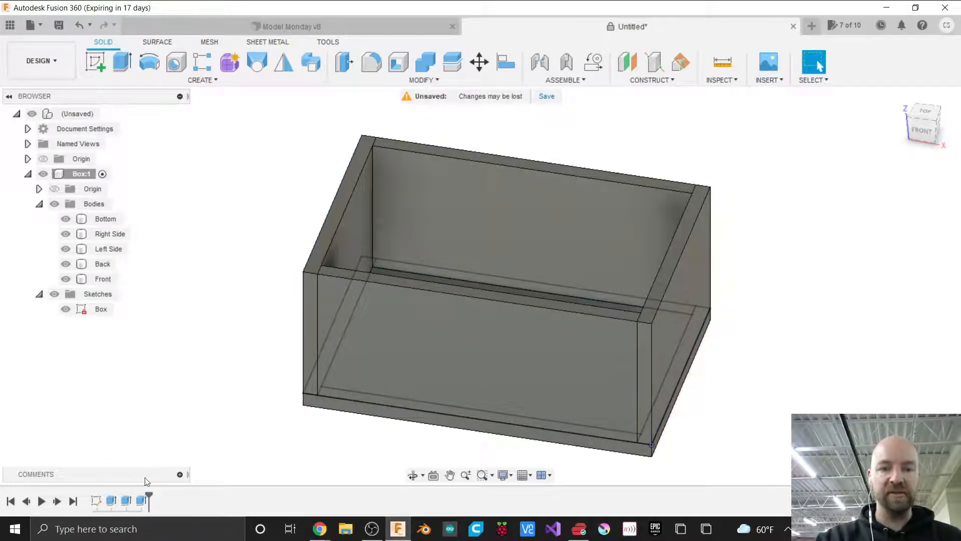
left_click(125, 502)
key("Escape")
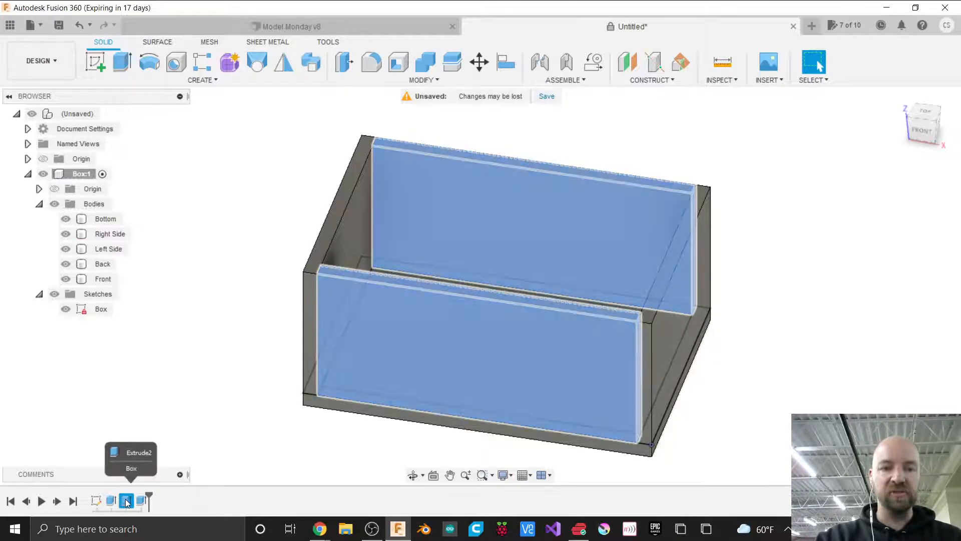
right_click(127, 502)
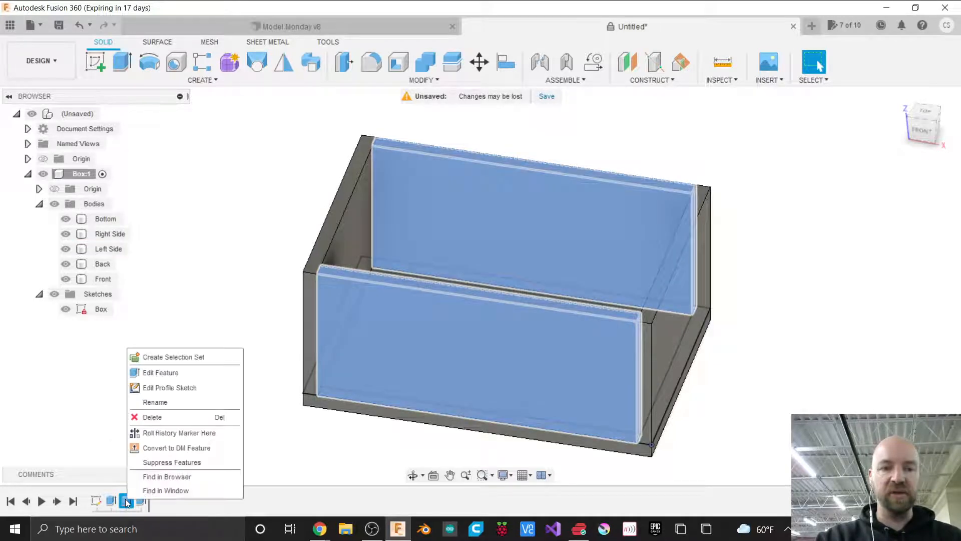
left_click(161, 372)
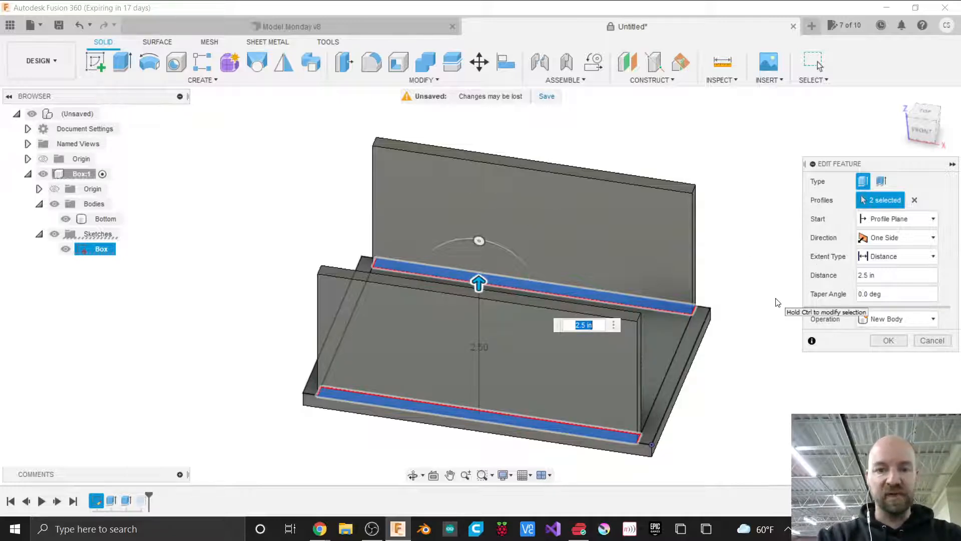
type("4")
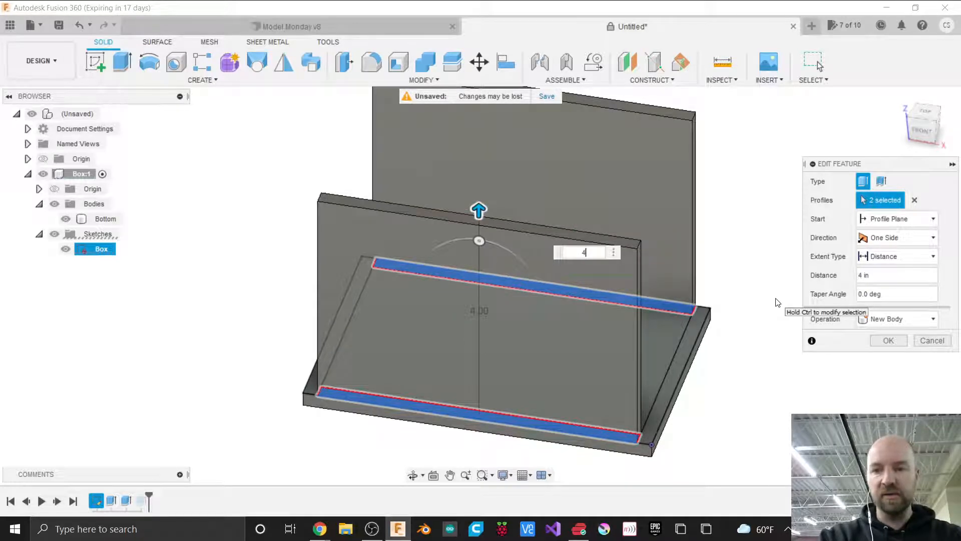
key("Return")
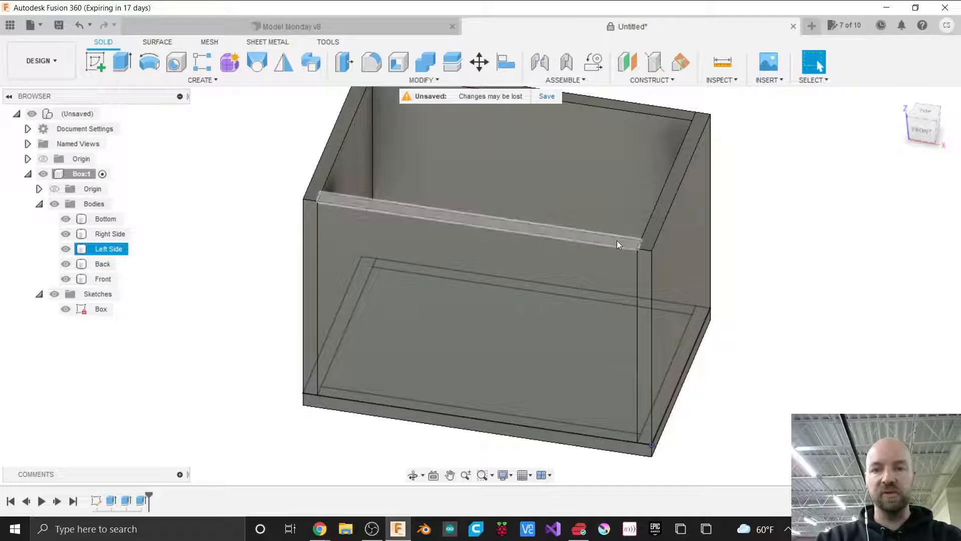
Reset the long walls' extrusion distance to 2.5 in.
right_click(126, 502)
left_click(155, 370)
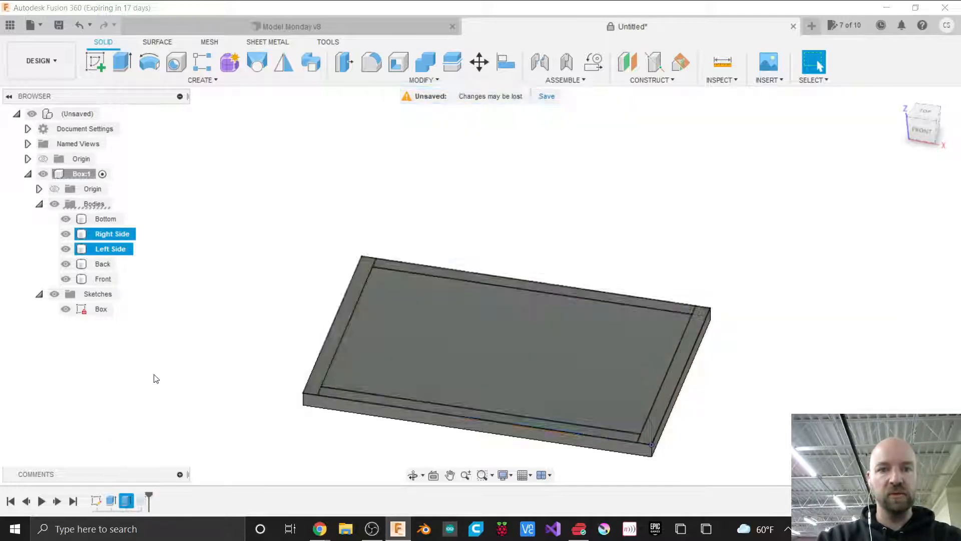
type("2")
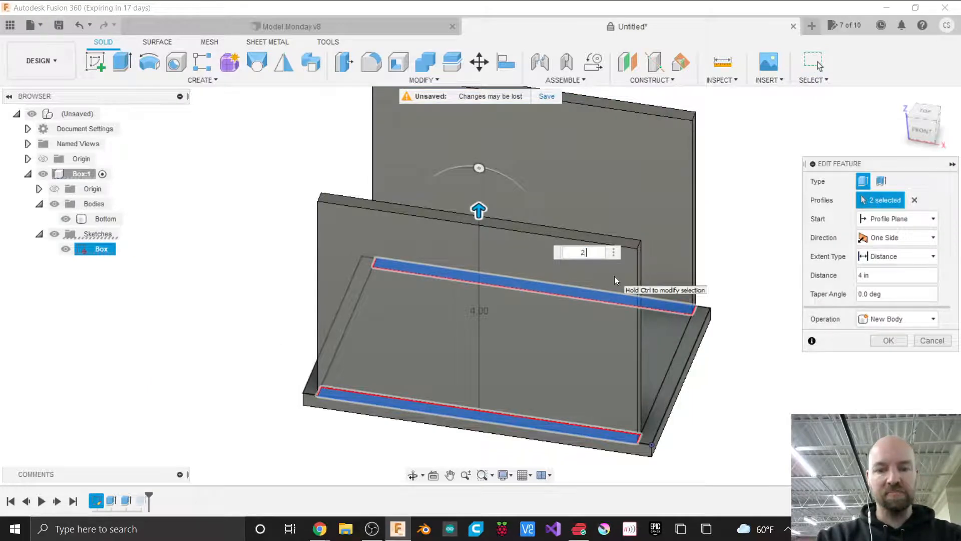
type(".5")
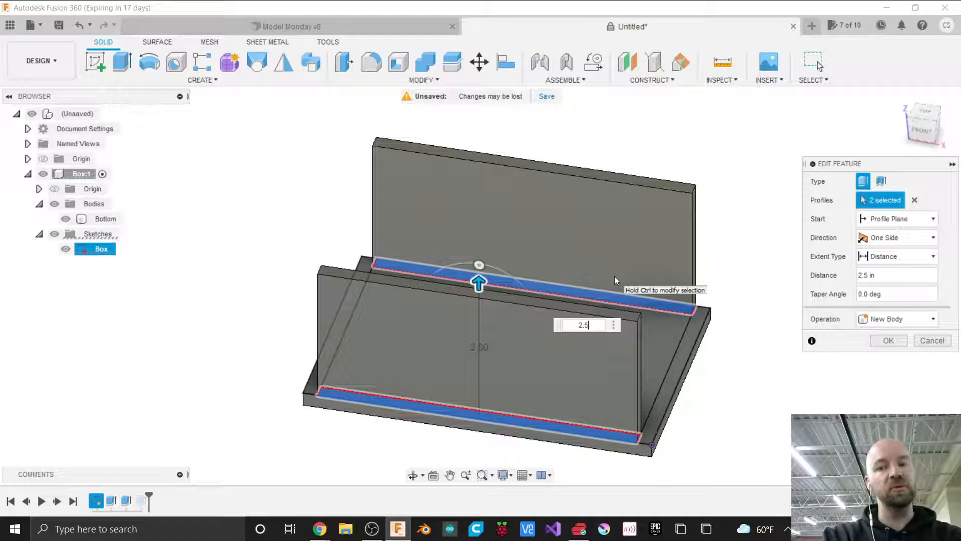
key("Return")
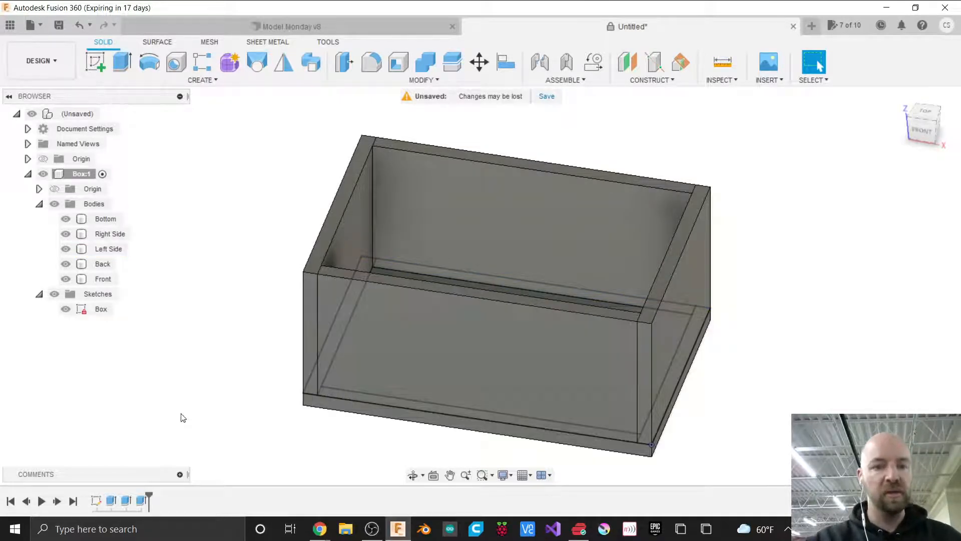
Open the end walls' extrusion for editing, review its To Object settings, and close it.
right_click(140, 501)
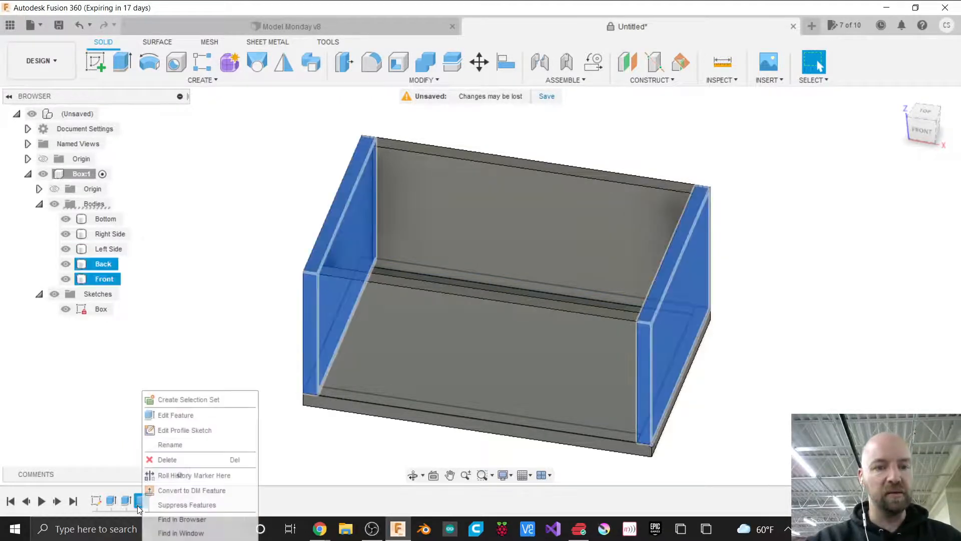
left_click(173, 415)
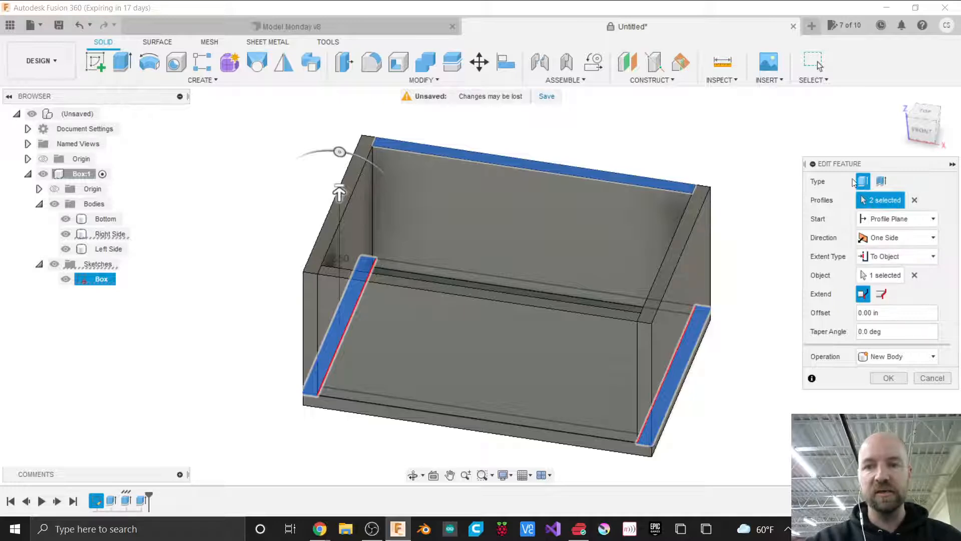
left_click_drag(851, 168, 804, 179)
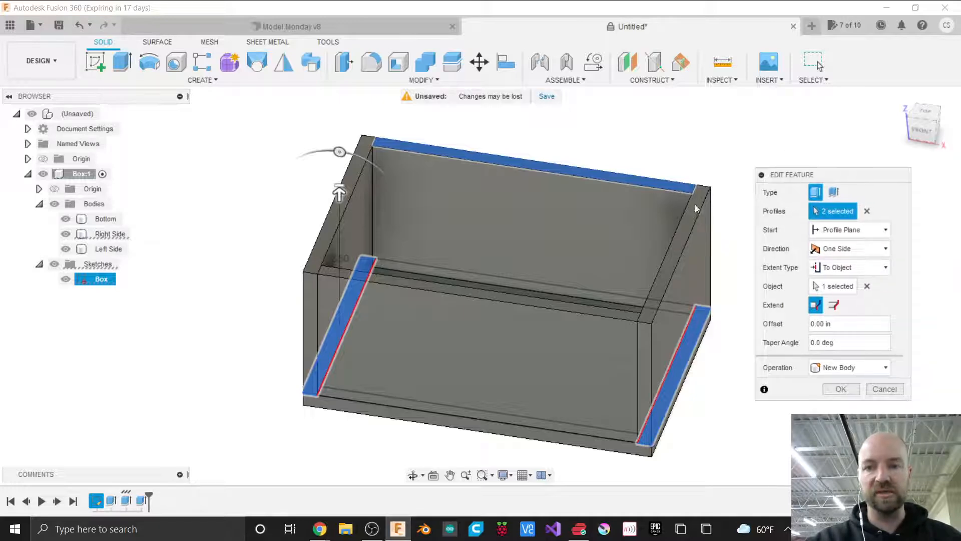
left_click(843, 389)
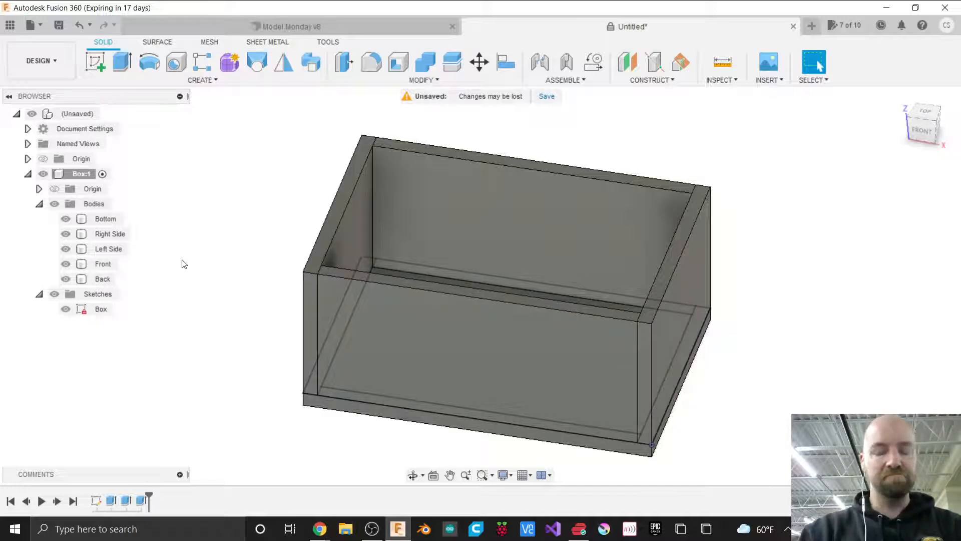
Hide the Box sketch and create a new sketch on the top face of the Back end wall.
left_click(66, 310)
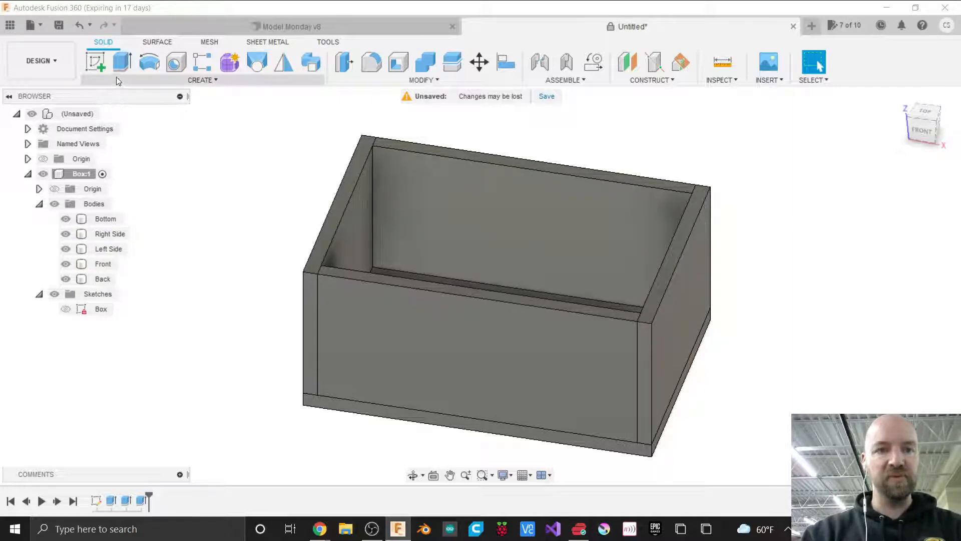
left_click(185, 81)
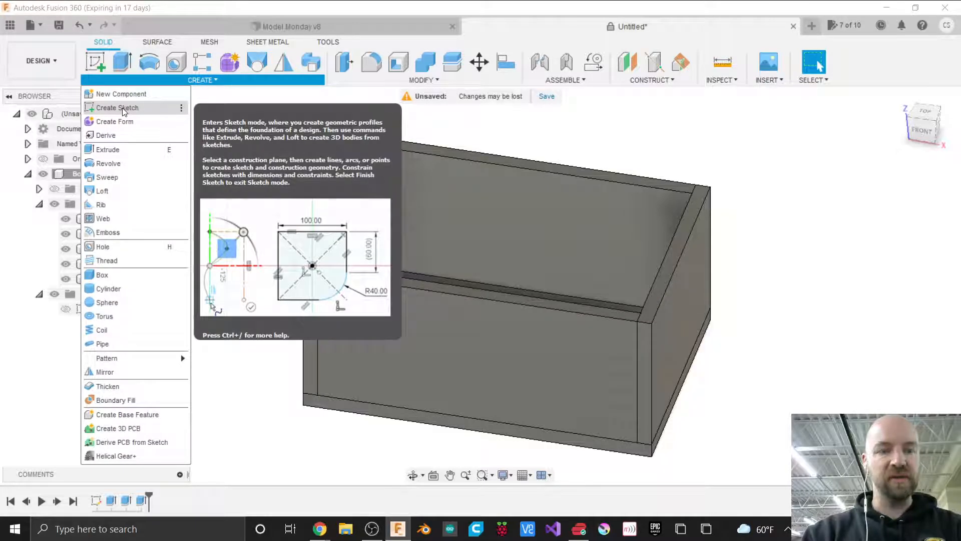
left_click(124, 109)
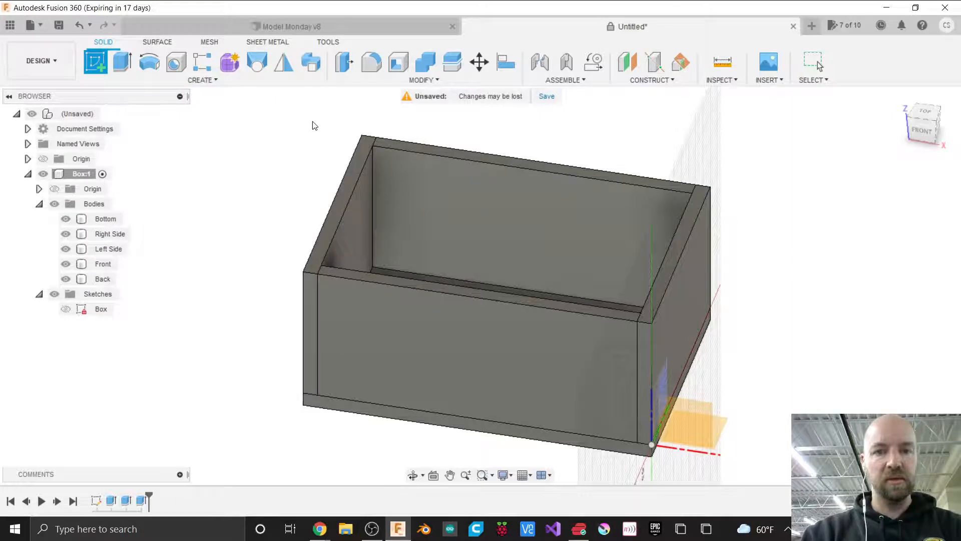
left_click(359, 163)
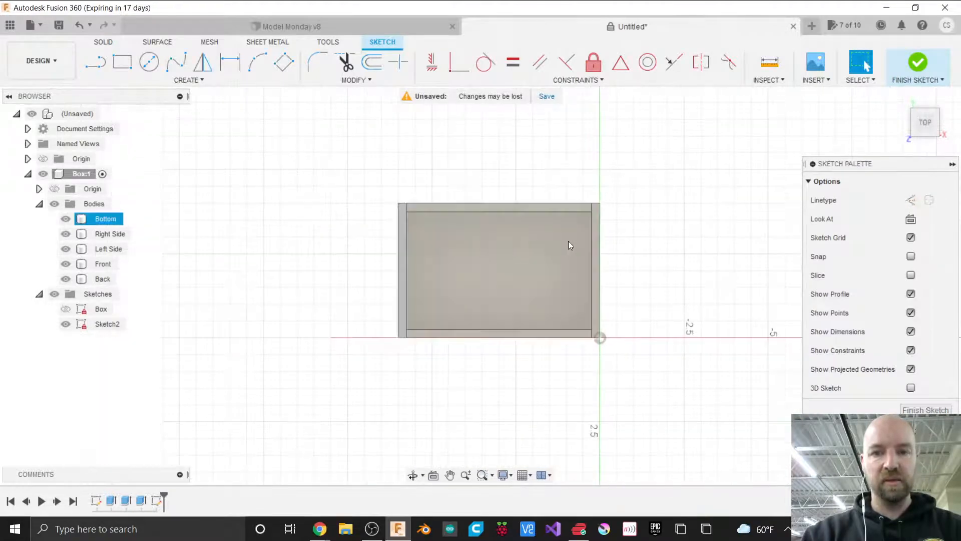
scroll(569, 242, "up", 3)
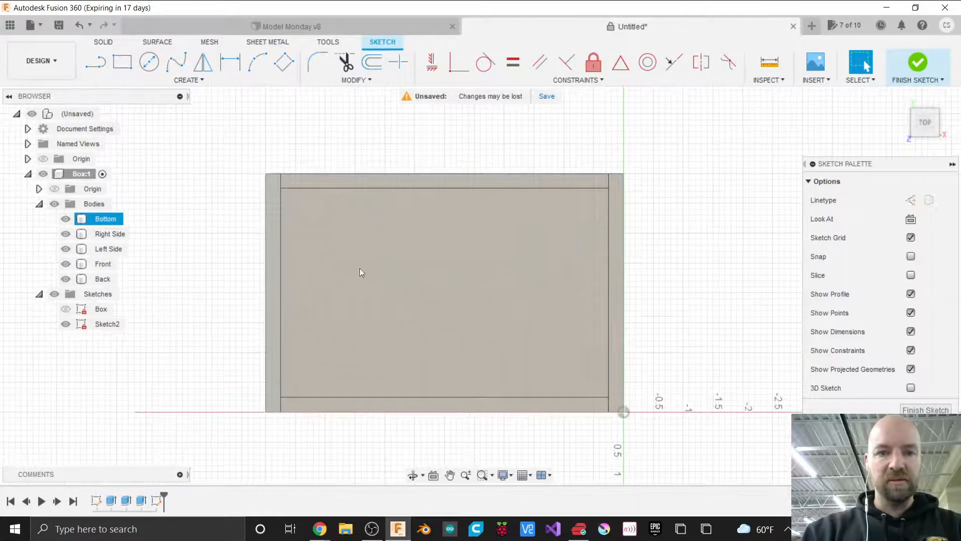
scroll(272, 266, "up", 2)
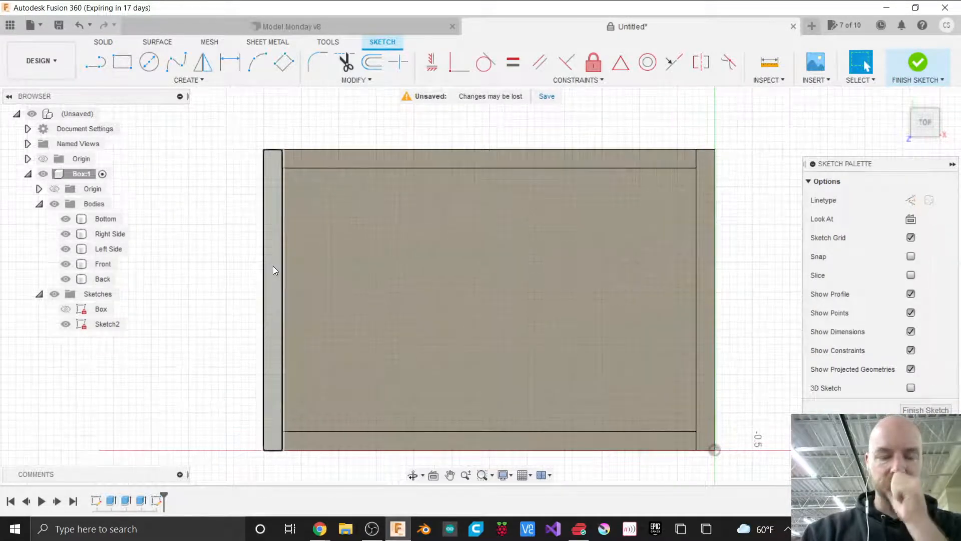
left_click(272, 265)
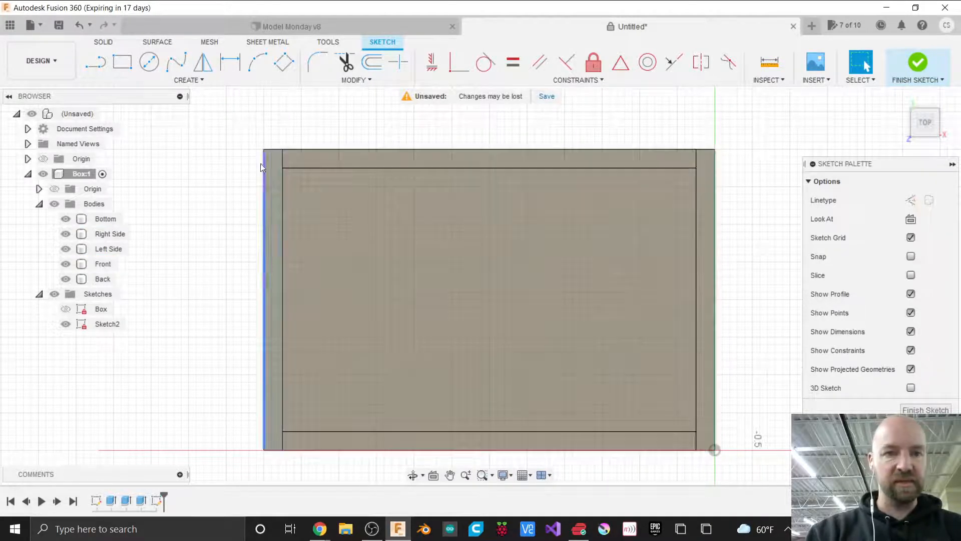
left_click(123, 62)
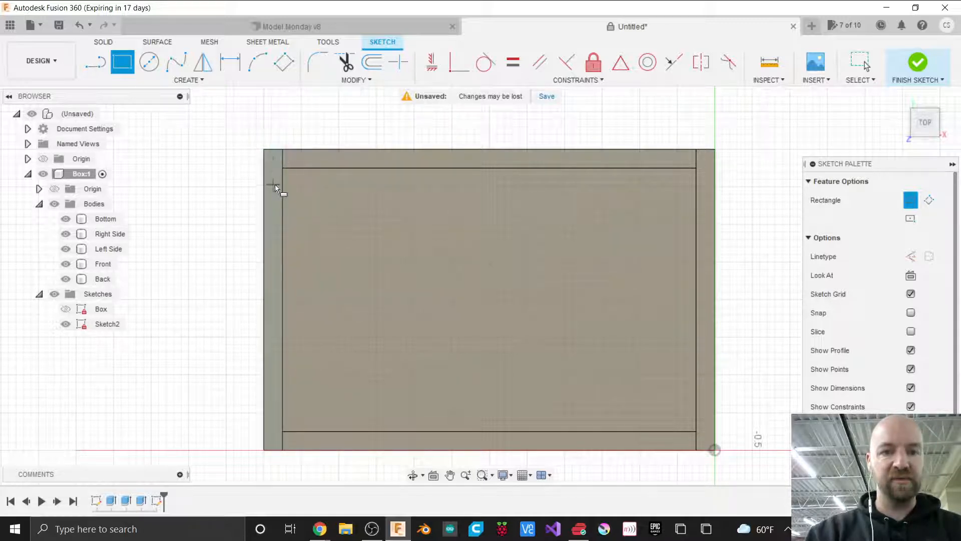
key("Escape")
left_click(710, 168)
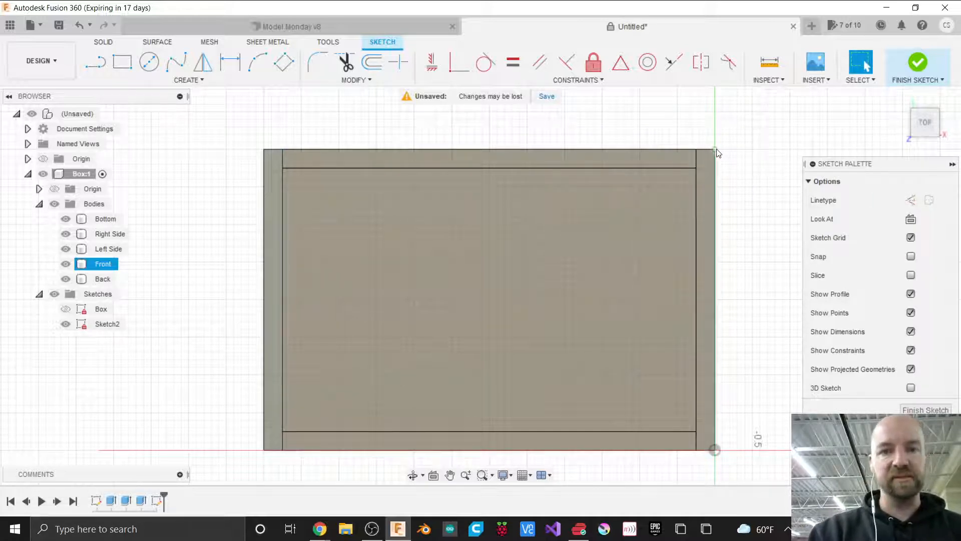
Start projecting existing geometry into the sketch on top of the walls.
left_click(642, 159)
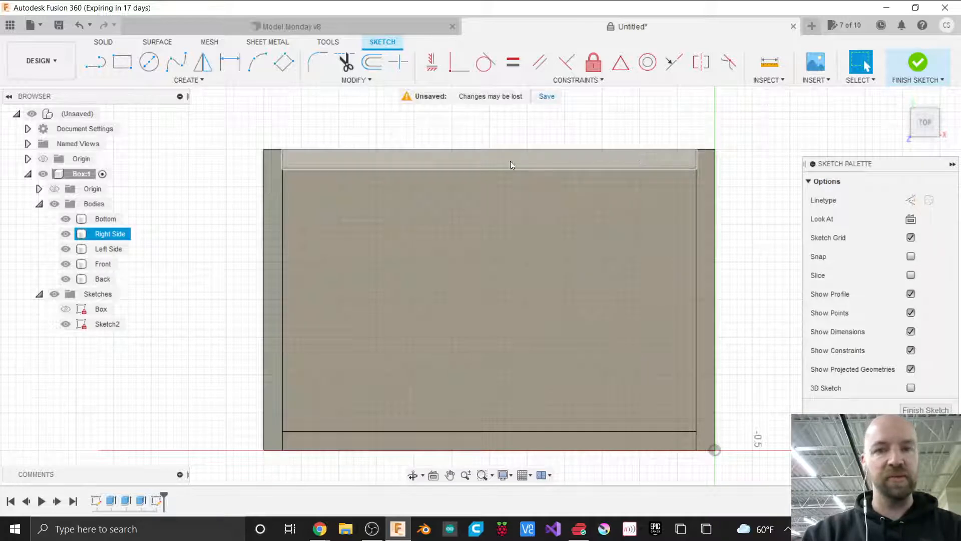
key("Escape")
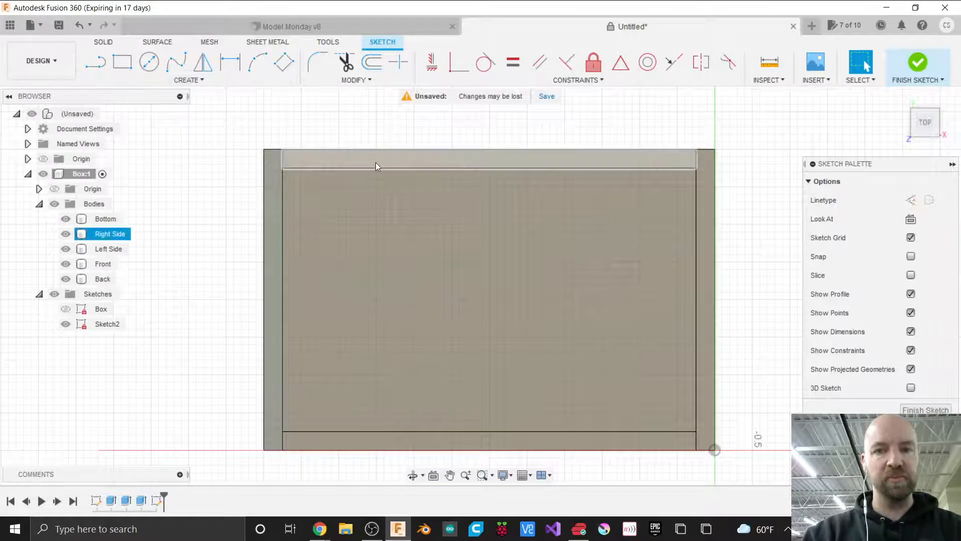
left_click(191, 80)
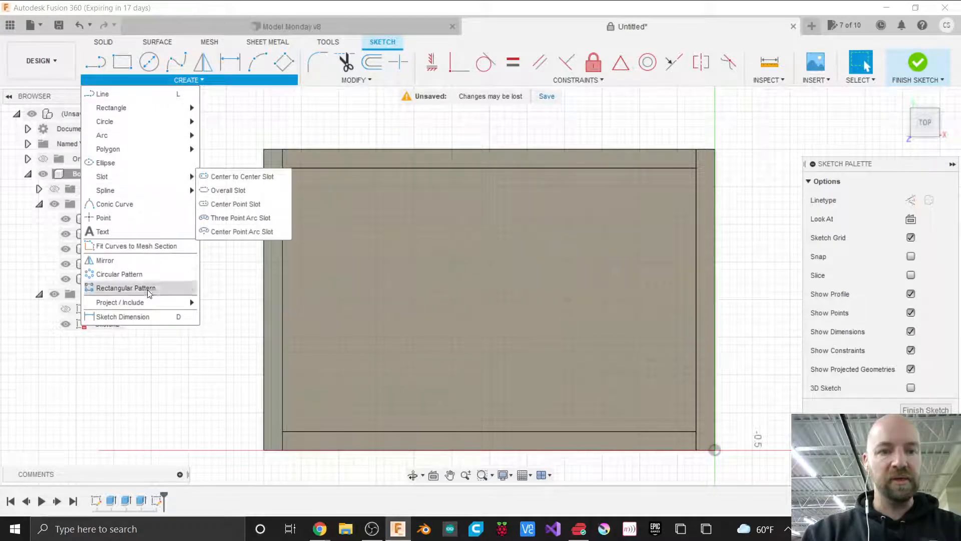
mouse_move(143, 301)
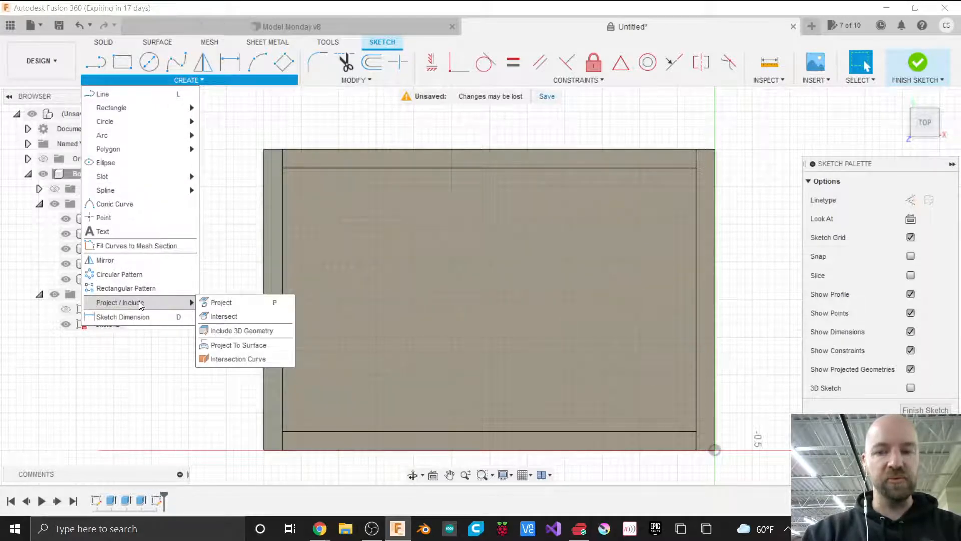
left_click(237, 301)
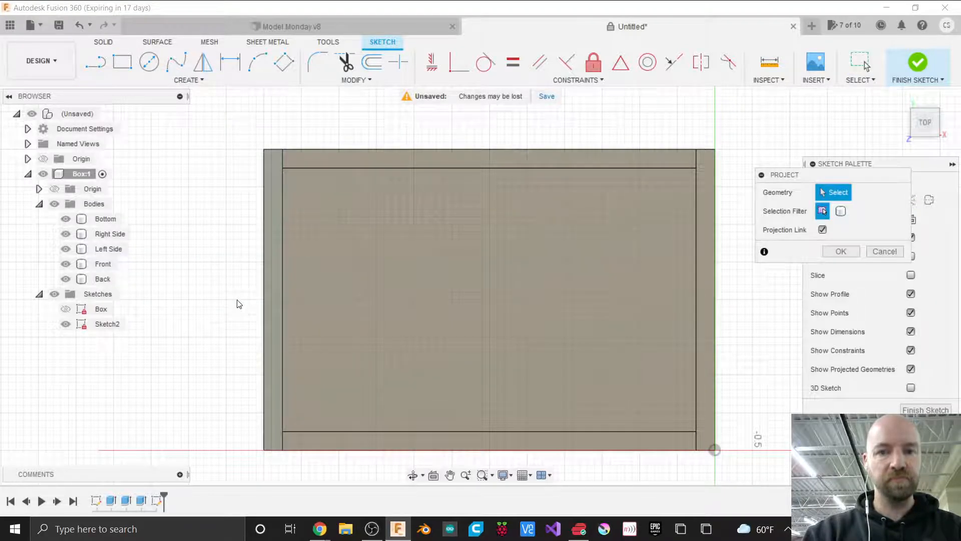
left_click(262, 275)
left_click(697, 225)
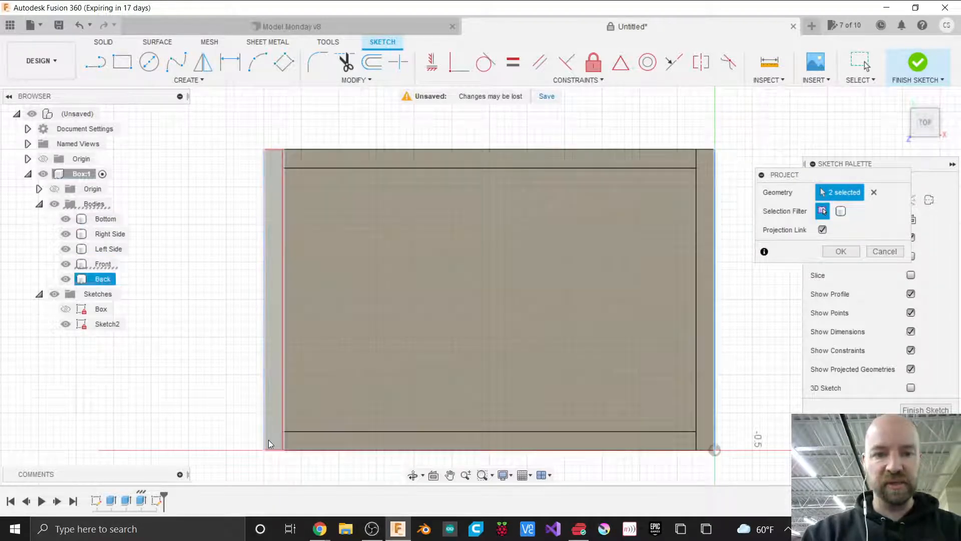
left_click(874, 192)
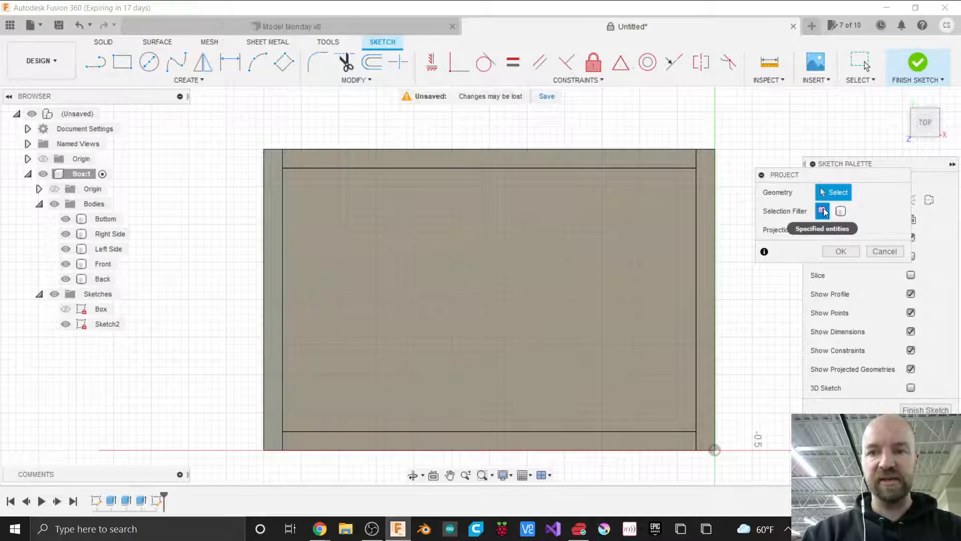
Set the projection's selection filter to bodies and project the Bottom body's outline into the sketch with Projection Link enabled.
mouse_move(808, 180)
left_mouse_down()
mouse_move(690, 174)
mouse_move(691, 199)
mouse_move(681, 199)
left_mouse_up()
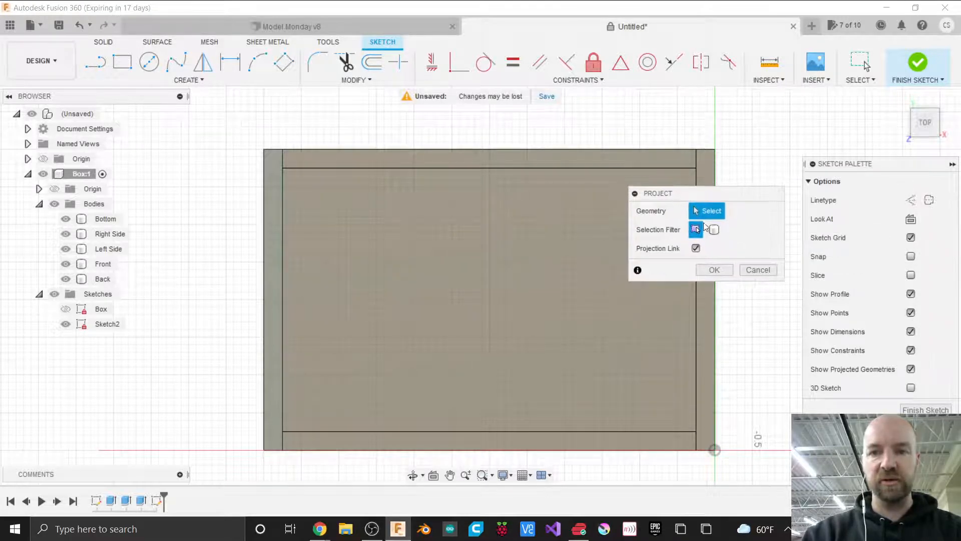
left_click(714, 231)
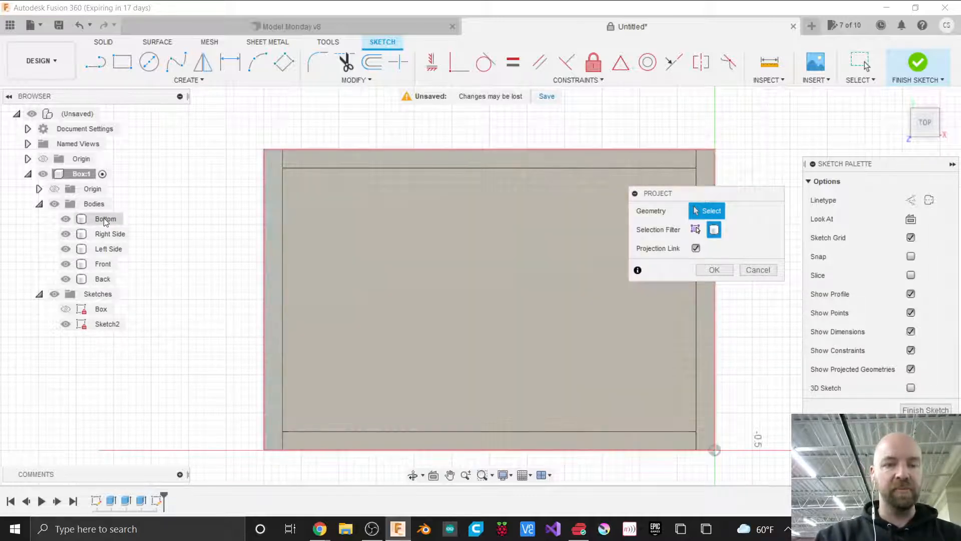
left_click(105, 219)
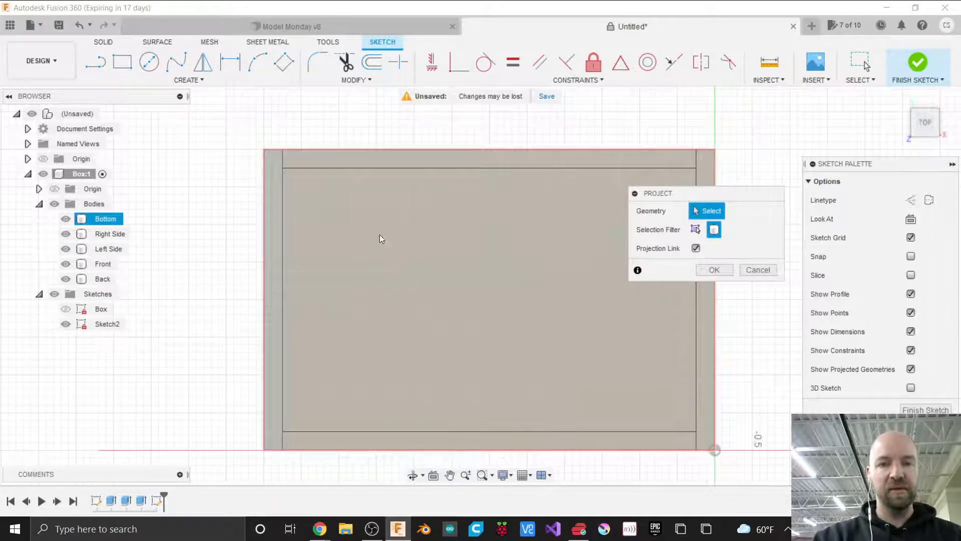
left_click(356, 277)
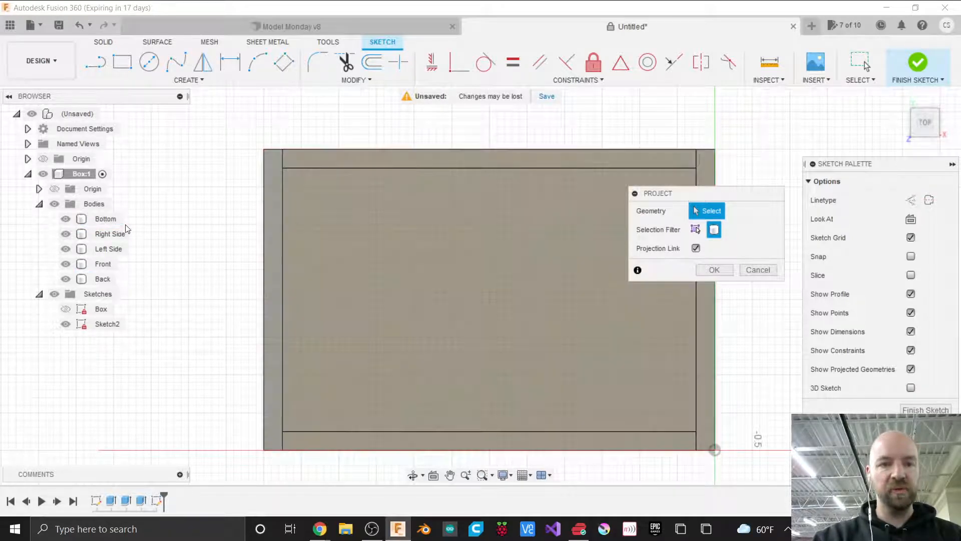
left_click(115, 220)
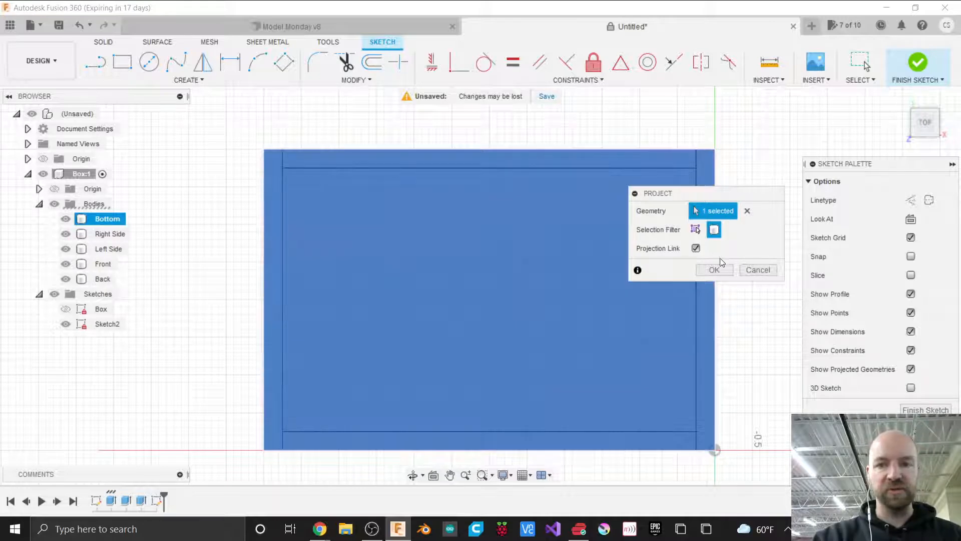
left_click(723, 270)
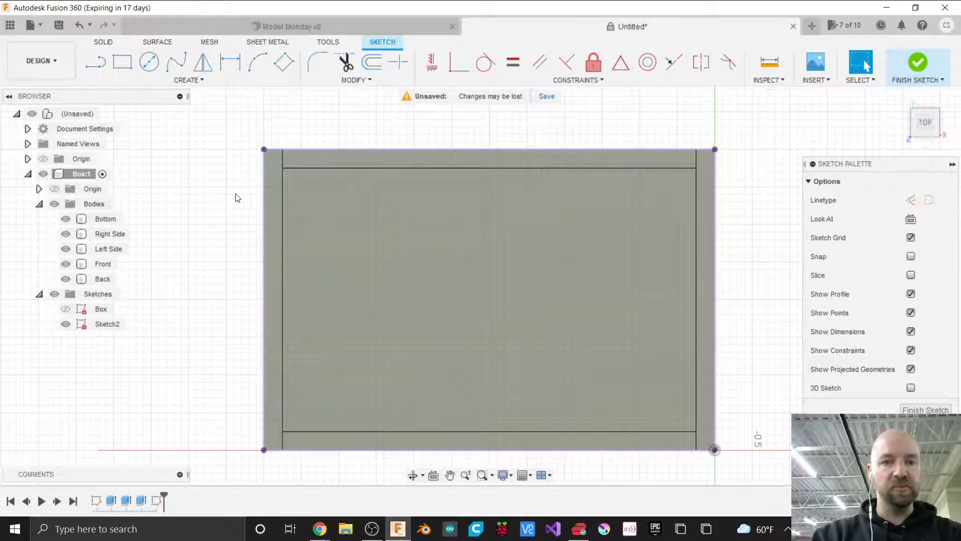
Hide the Box component's bodies to examine the projected outline, and show them again.
left_click(54, 204)
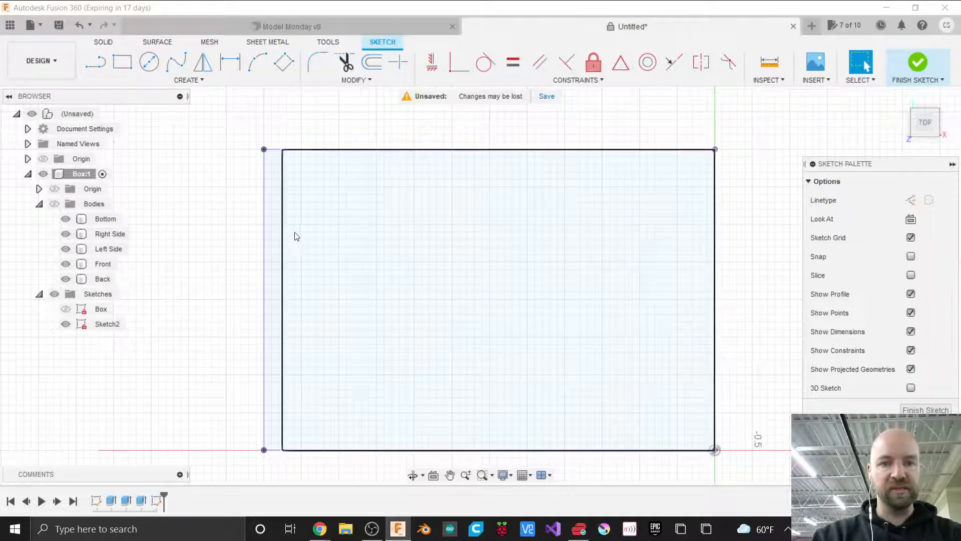
left_click(54, 204)
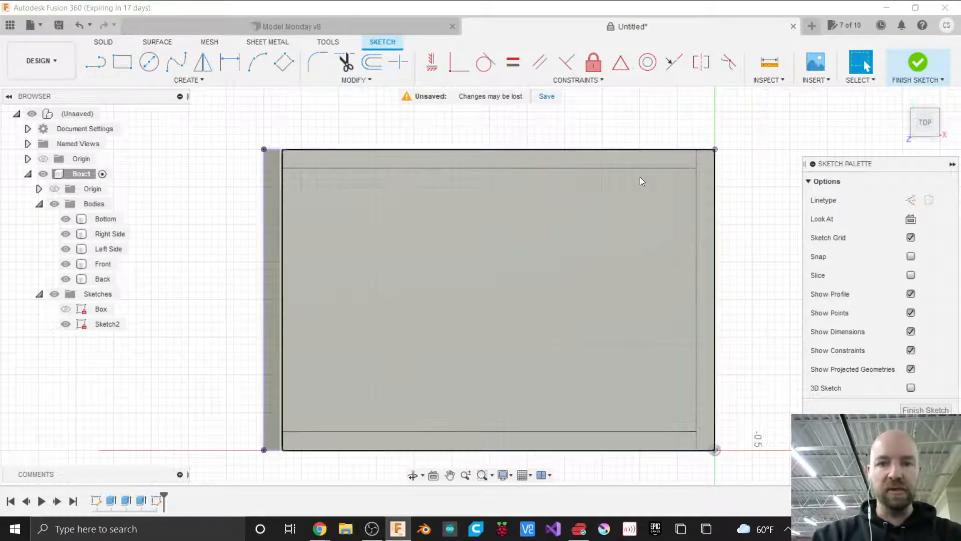
left_click(713, 209)
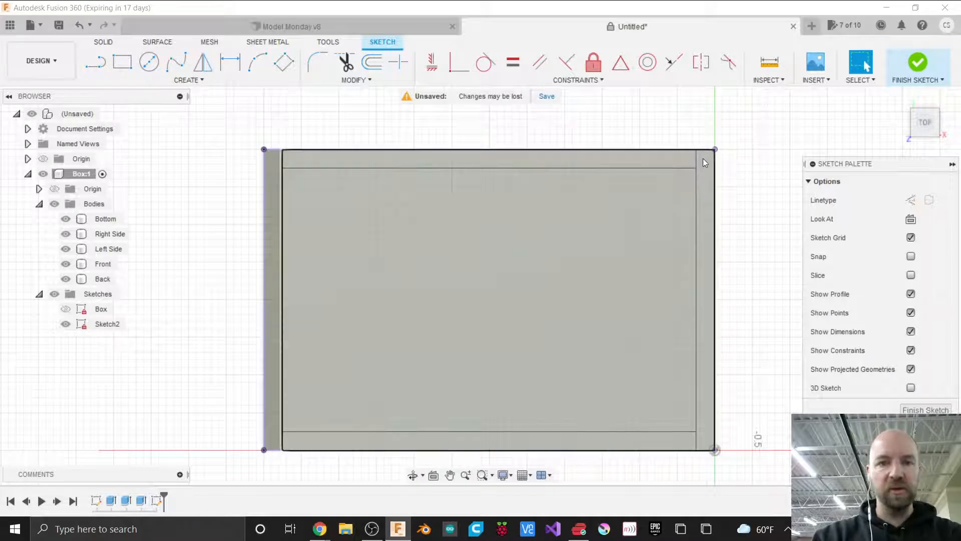
Draw a 3 by 4 in two-point rectangle from the Front wall's corner to the opposite long edge's midpoint, and finish the sketch.
left_click(122, 63)
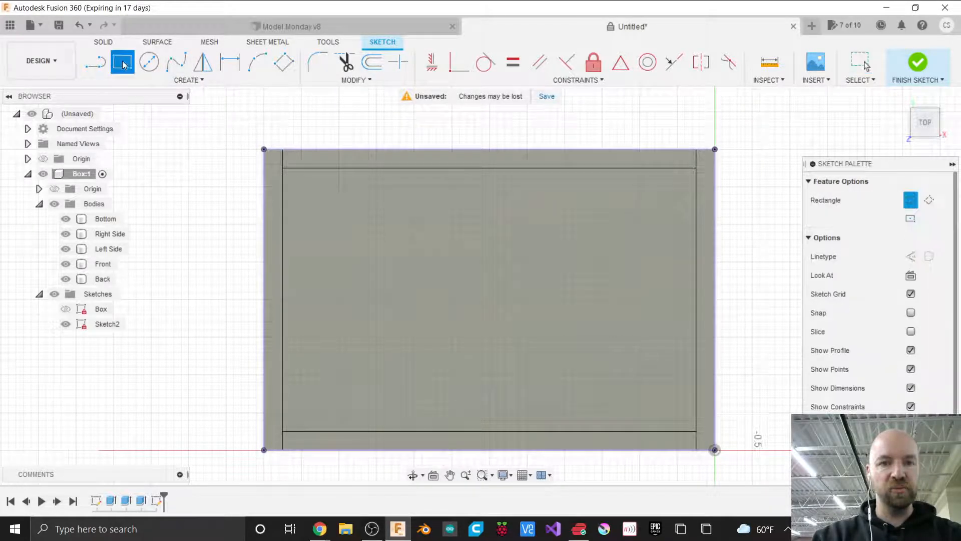
left_click(716, 149)
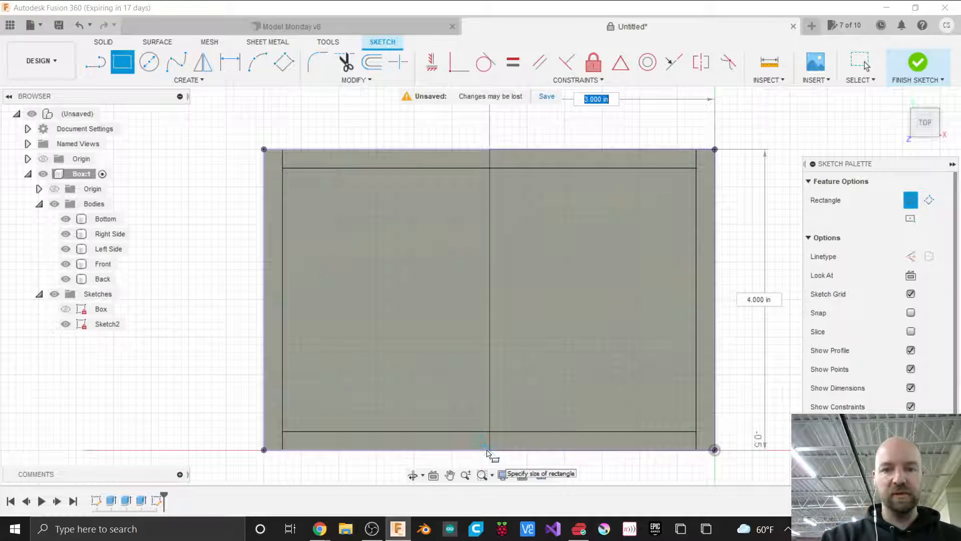
key("Return")
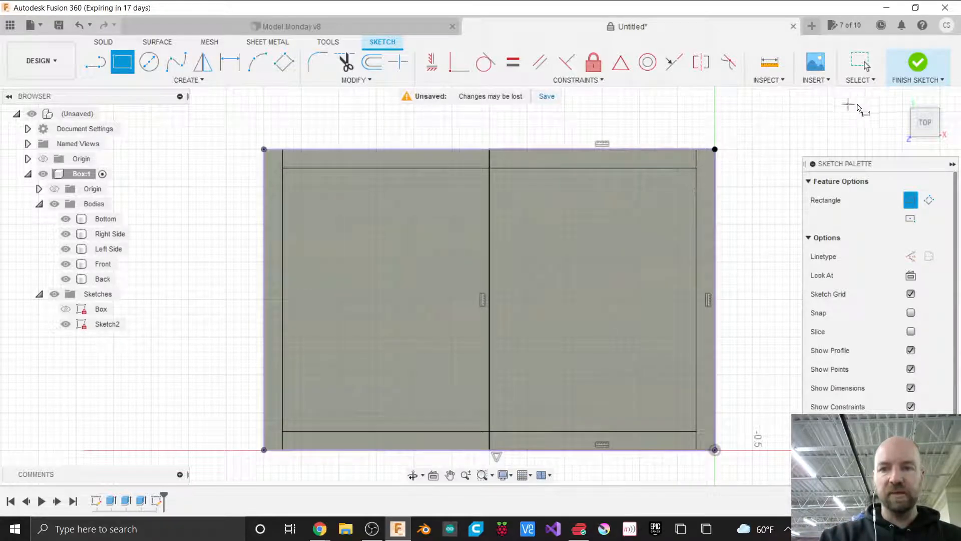
left_click(919, 62)
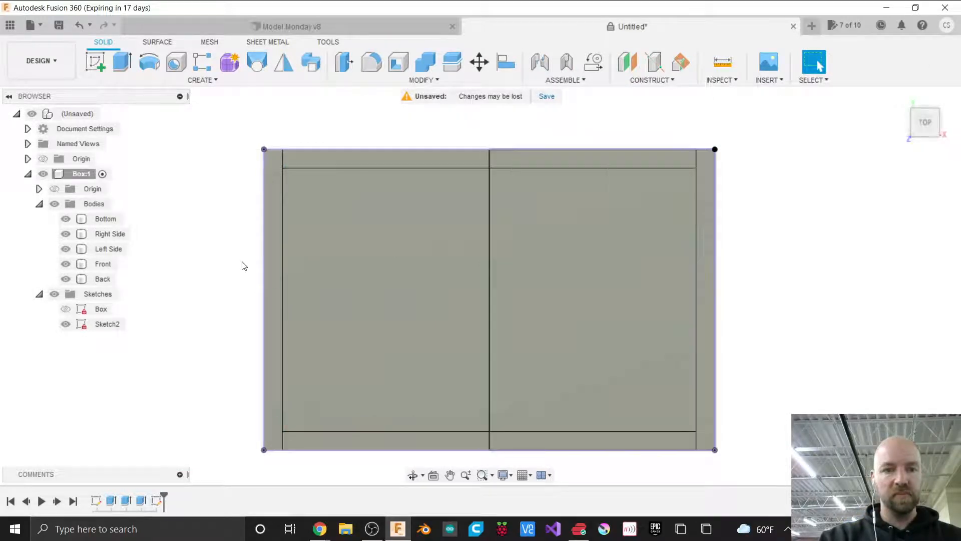
Examine the box and the new rectangle on top of its walls from an angled view.
left_click(925, 121)
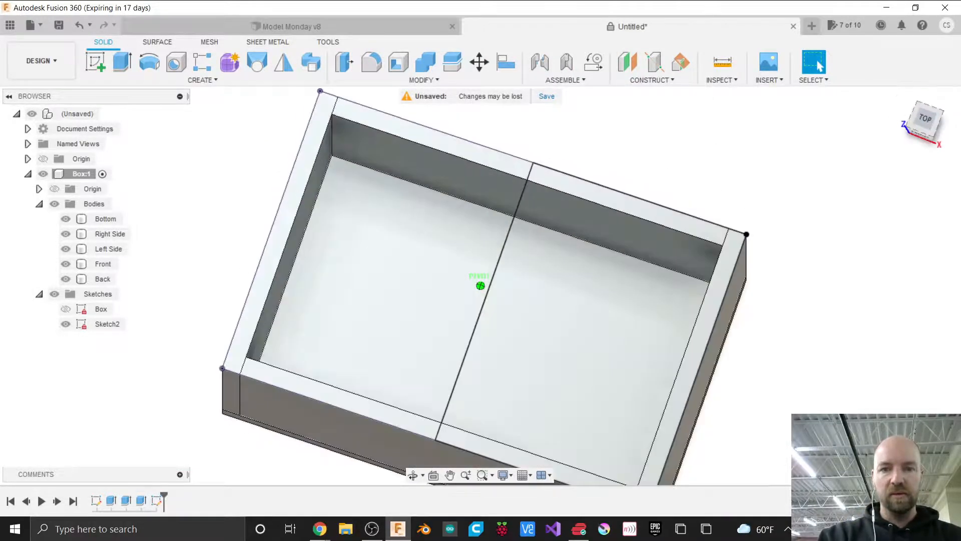
scroll(696, 192, "down", 5)
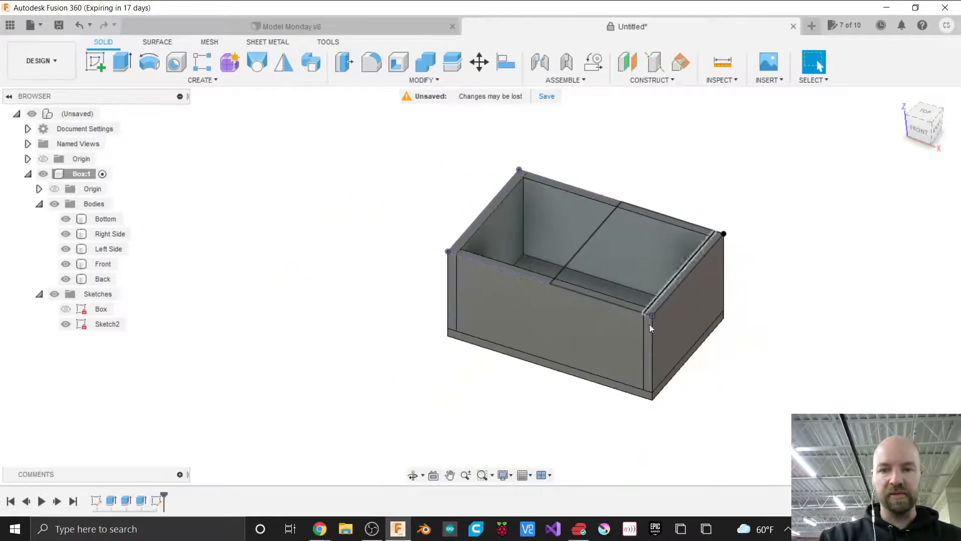
left_click(669, 389)
scroll(672, 391, "up", 3)
left_click(626, 362)
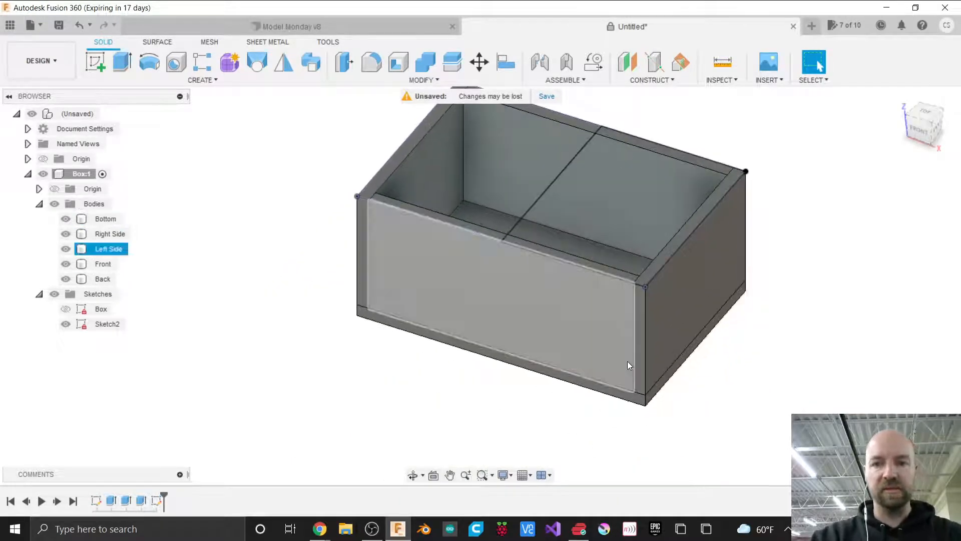
scroll(627, 362, "down", 3)
left_click(661, 156)
scroll(661, 157, "up", 2)
scroll(661, 156, "up", 2)
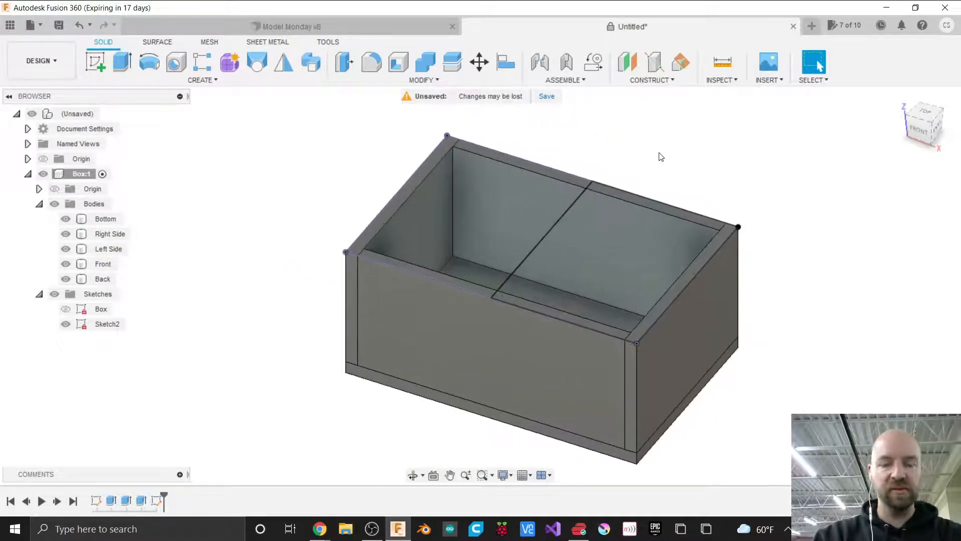
Rename Sketch2 as Box Top.
left_click(100, 325)
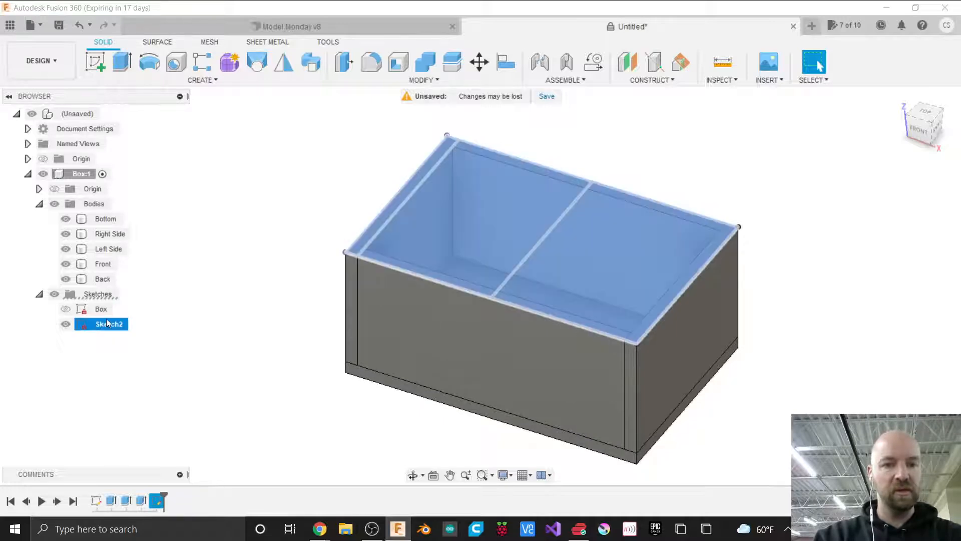
double_click(107, 326)
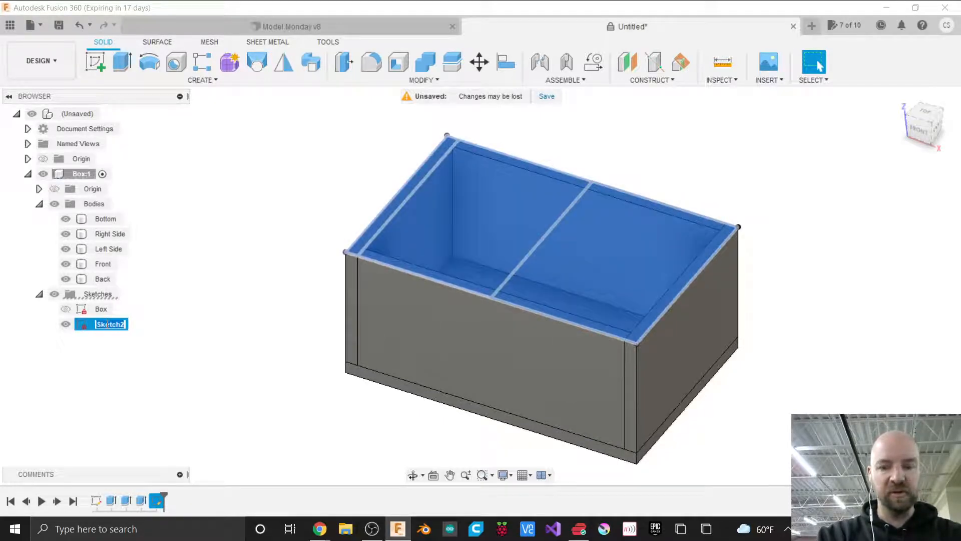
type("Box Top")
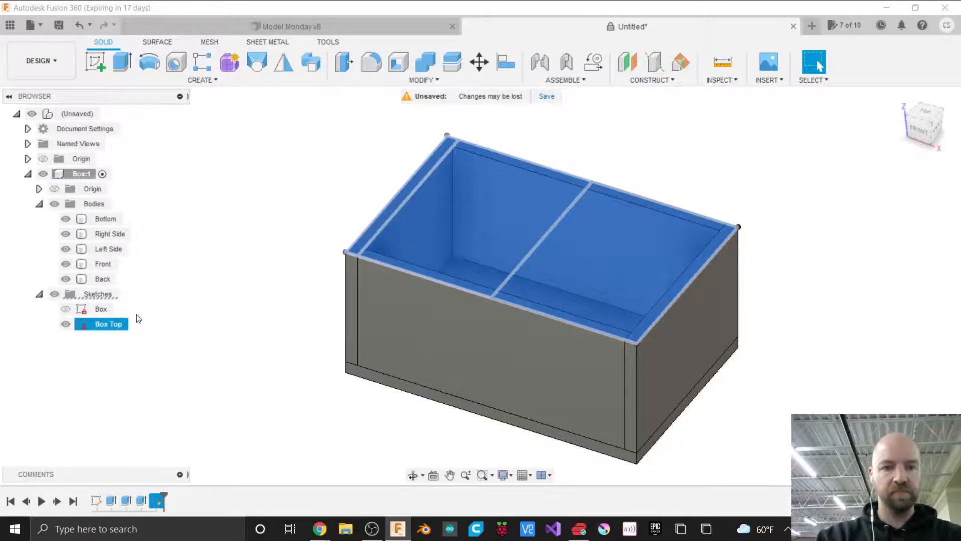
left_click(275, 277)
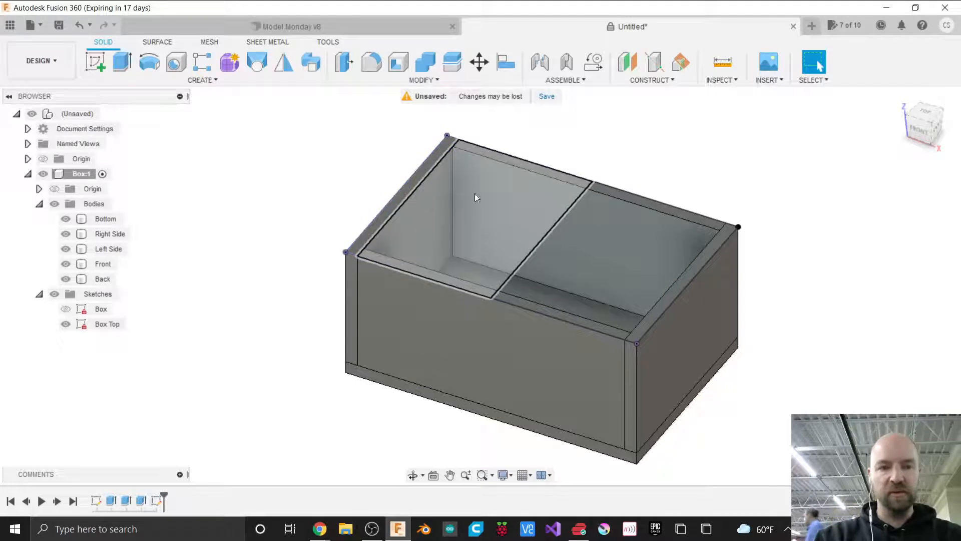
Extrude the Box Top rectangle over the front half of the box 0.25 in upward as a new body.
key("e")
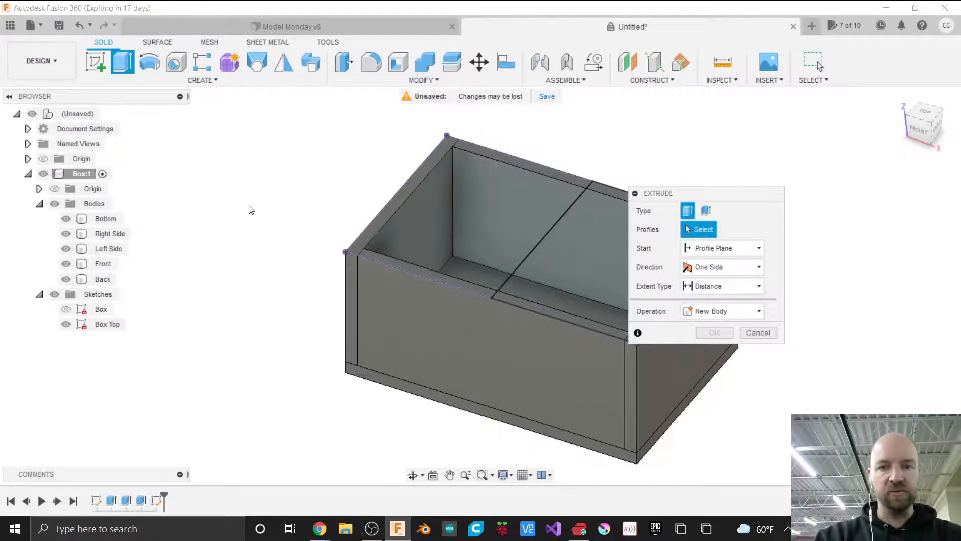
scroll(251, 209, "down", 1)
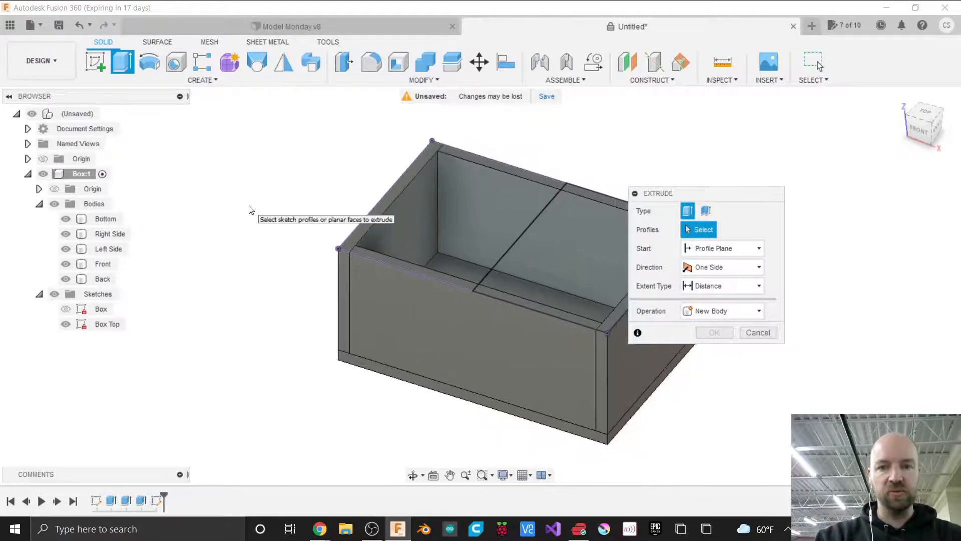
left_click(542, 251)
scroll(617, 279, "up", 2)
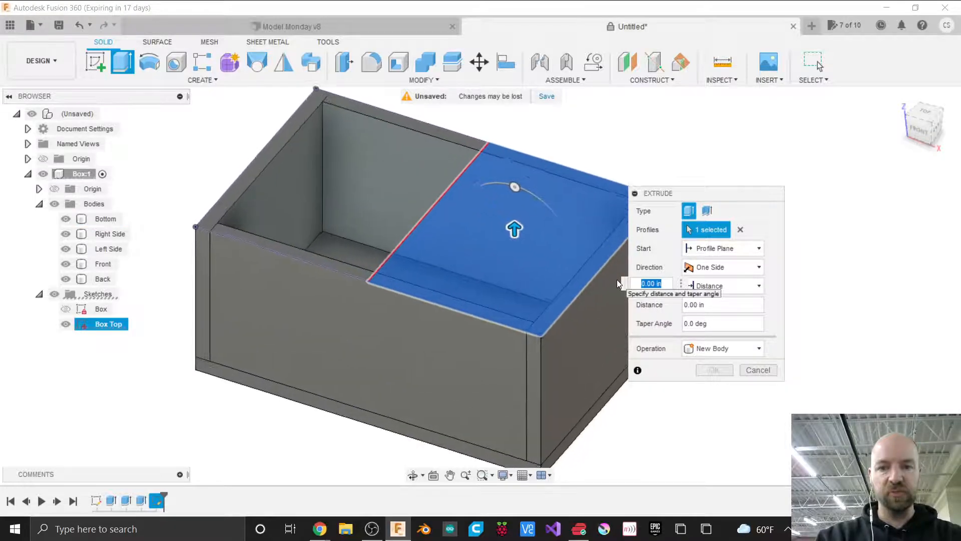
type(".25")
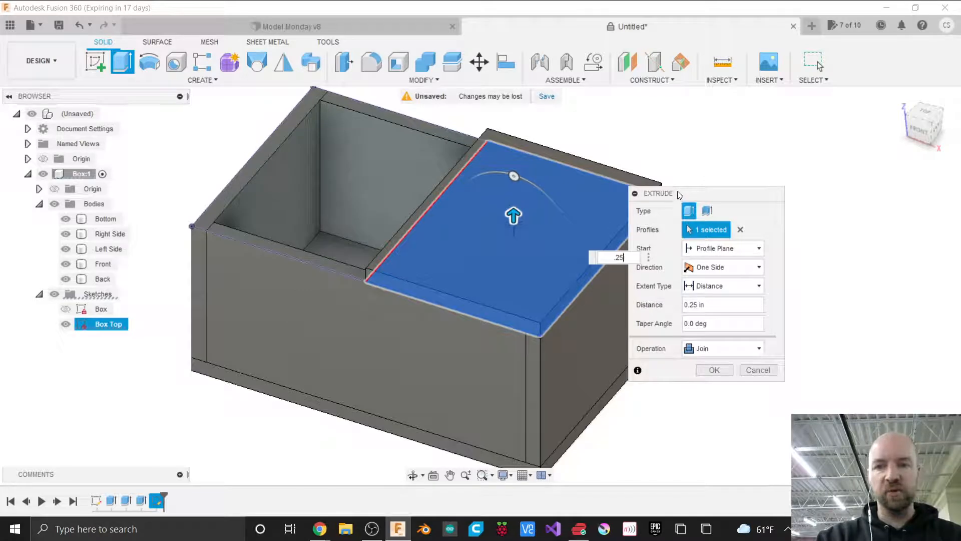
left_click_drag(677, 202, 779, 186)
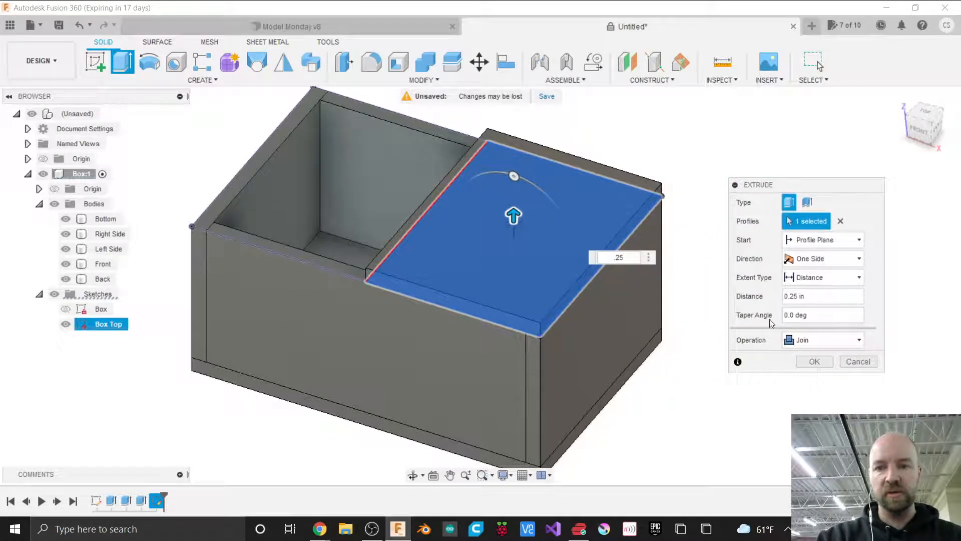
left_click(810, 337)
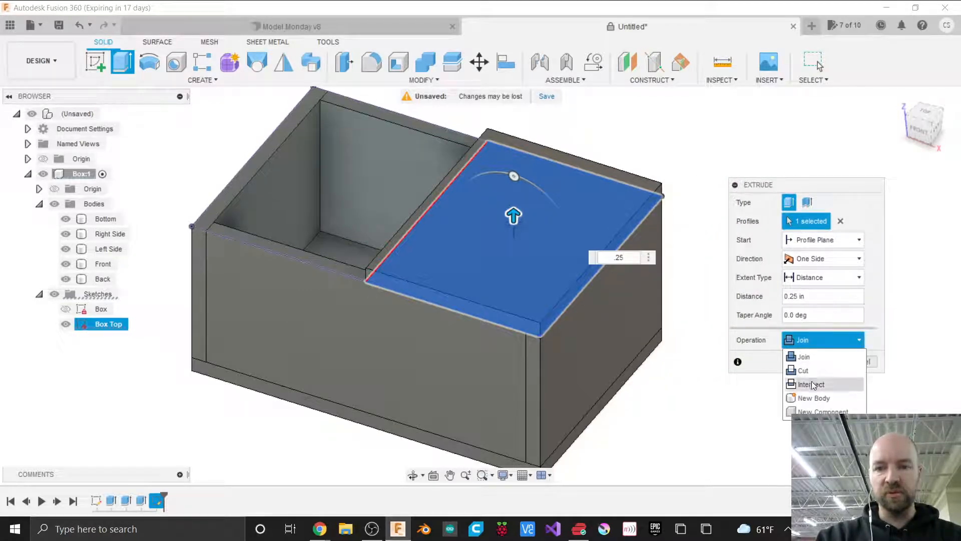
left_click(814, 398)
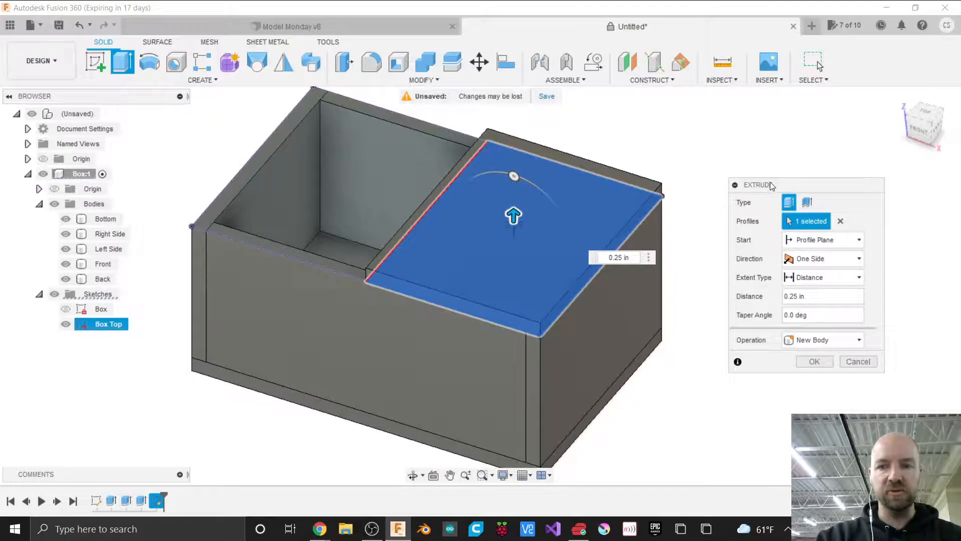
left_click(811, 338)
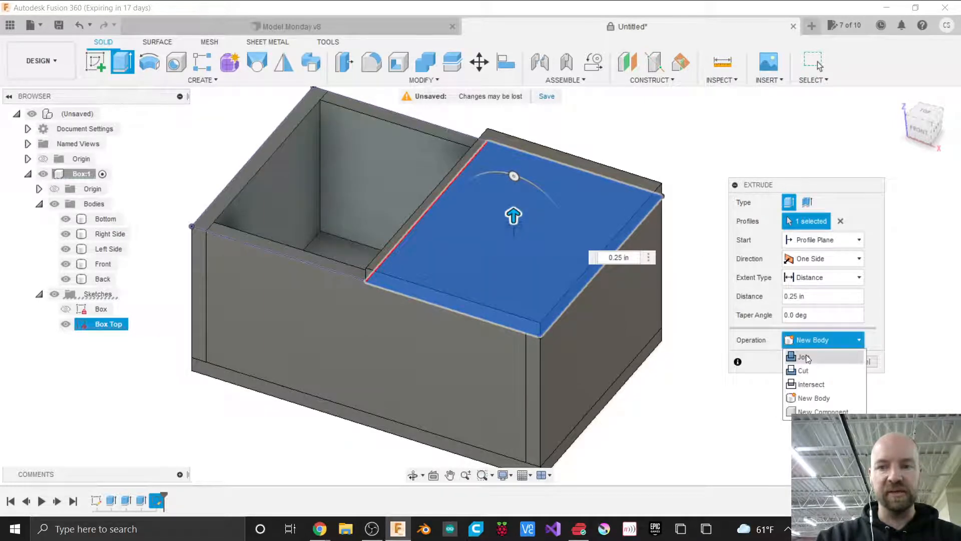
left_click(807, 338)
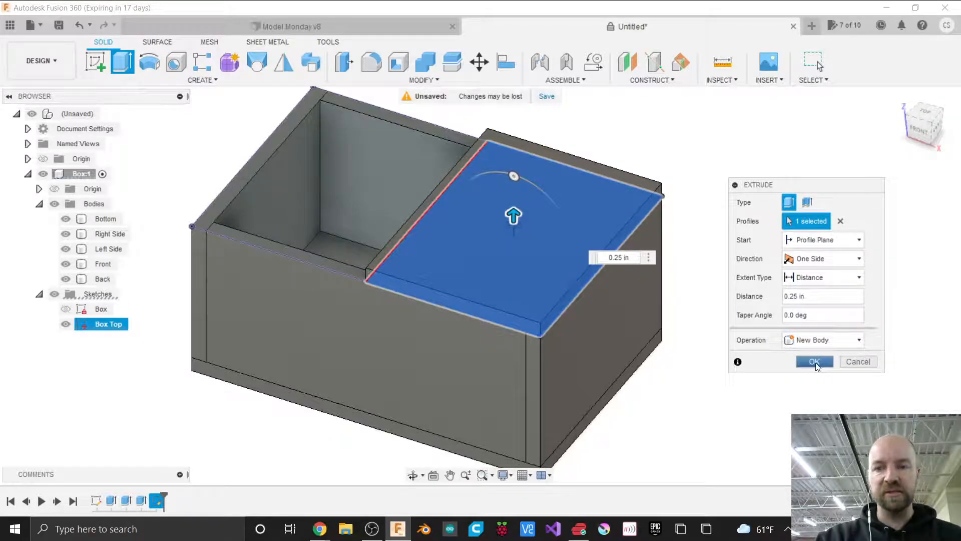
left_click(814, 361)
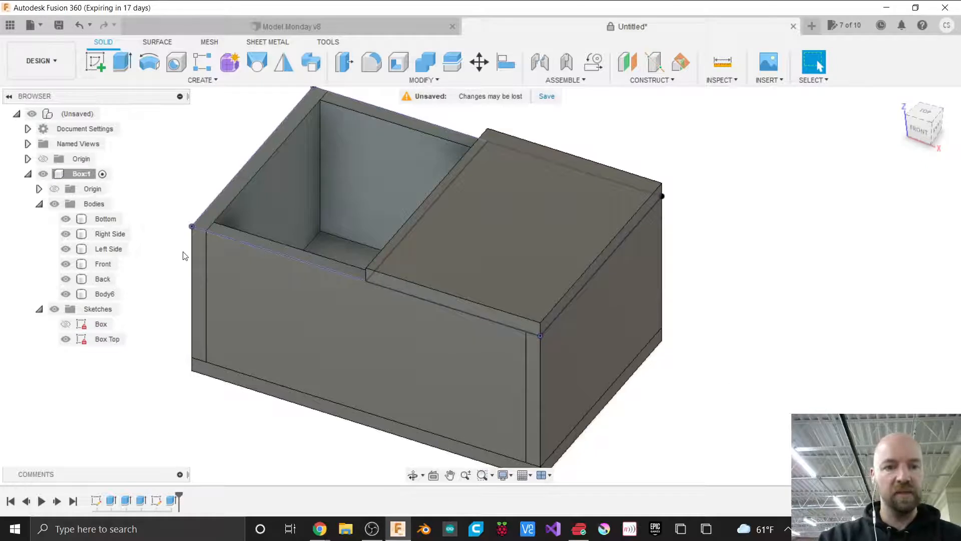
Rename the new lid body as Top Front.
double_click(103, 296)
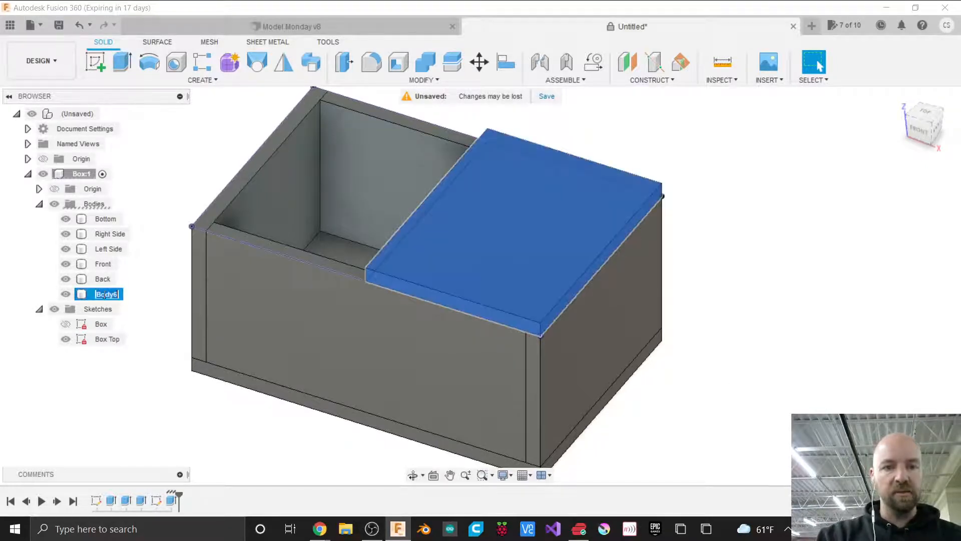
type("Top")
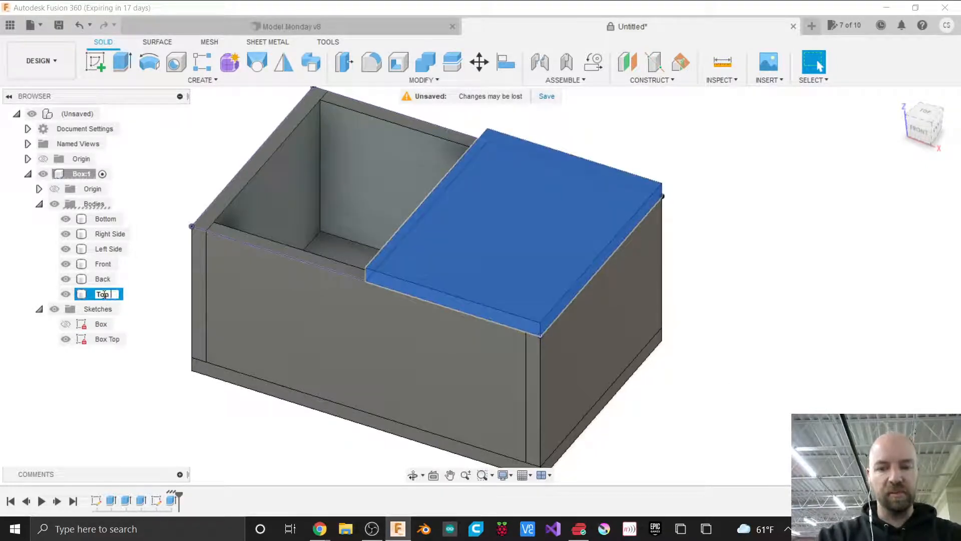
type(" Frnot")
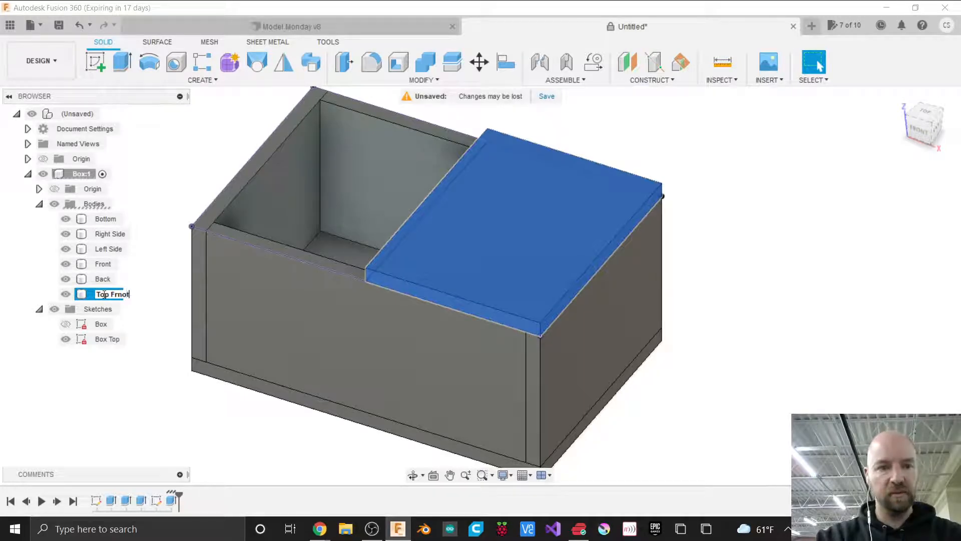
key("BackSpace")
key("BackSpace")
key("BackSpace")
key("BackSpace")
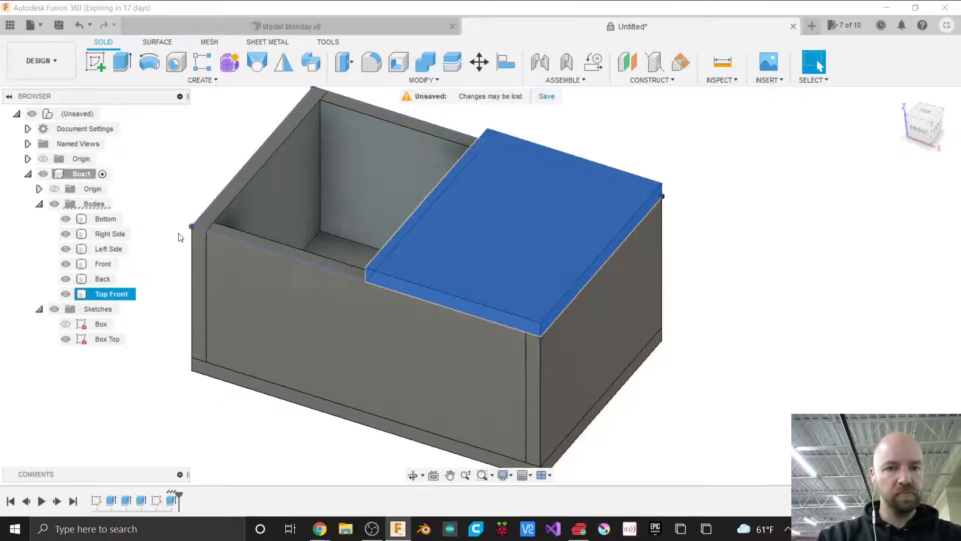
left_click(176, 201)
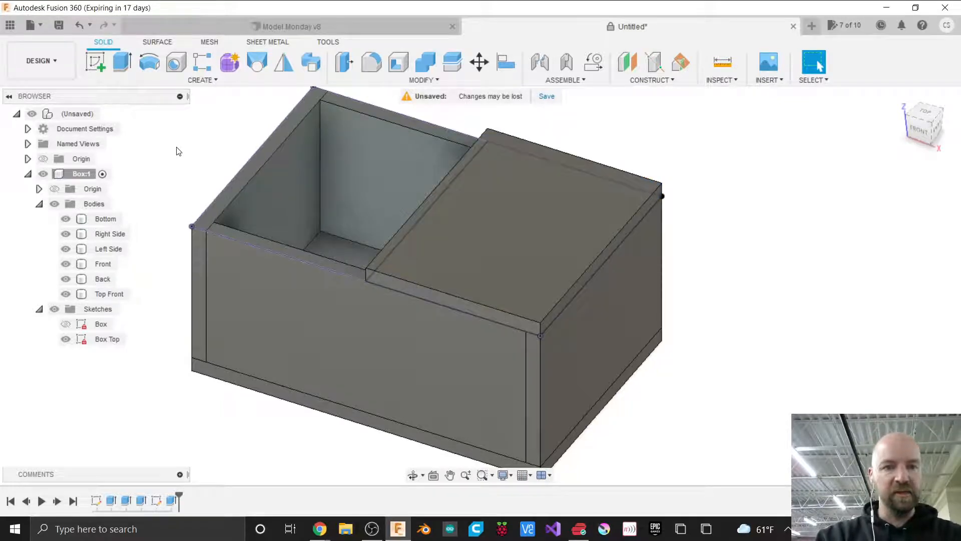
Extrude the two remaining Box Top profiles over the open half 0.25 in upward as a new body.
left_click(123, 61)
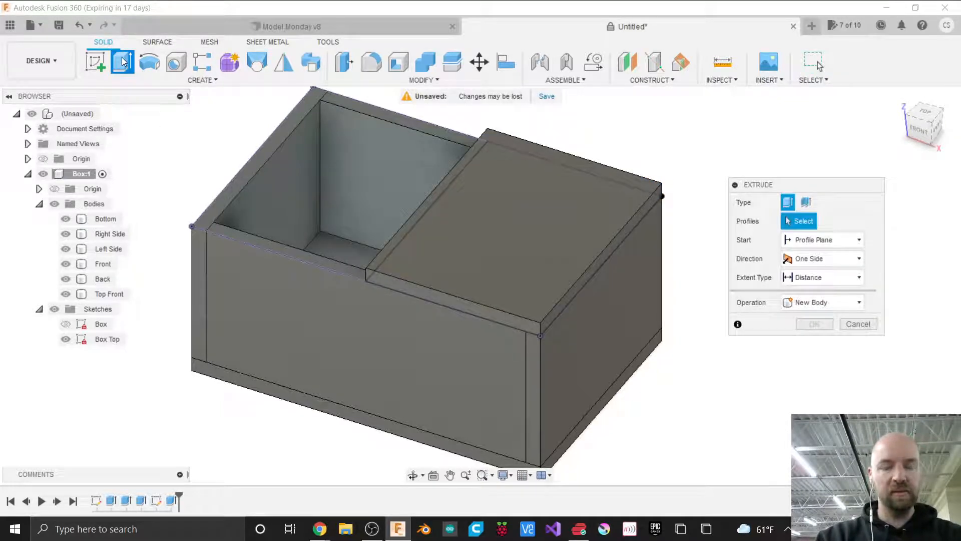
left_click(311, 190)
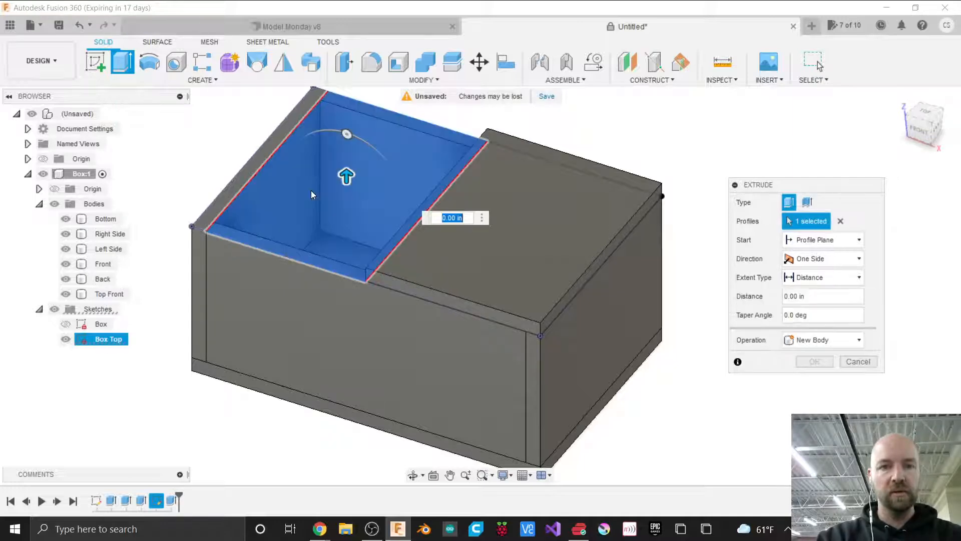
left_click(251, 164)
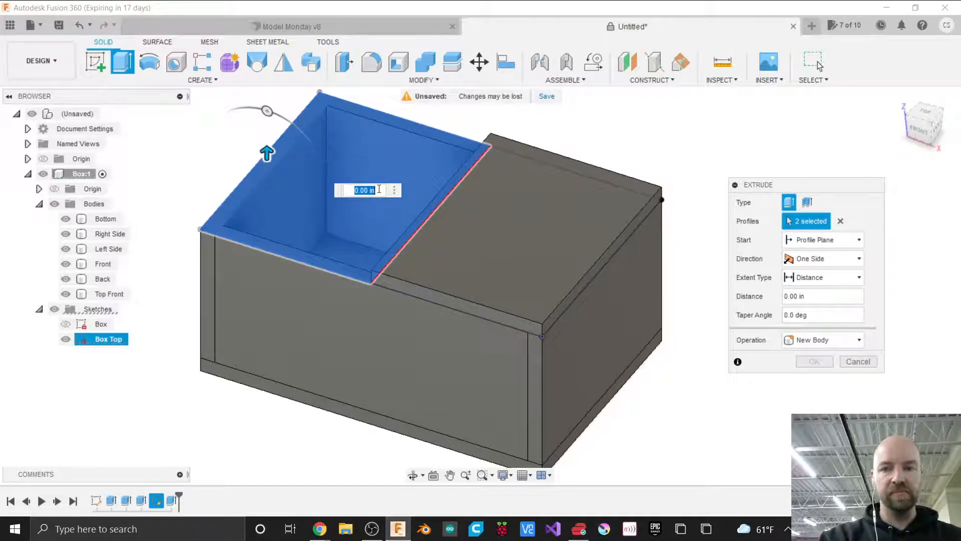
type("2")
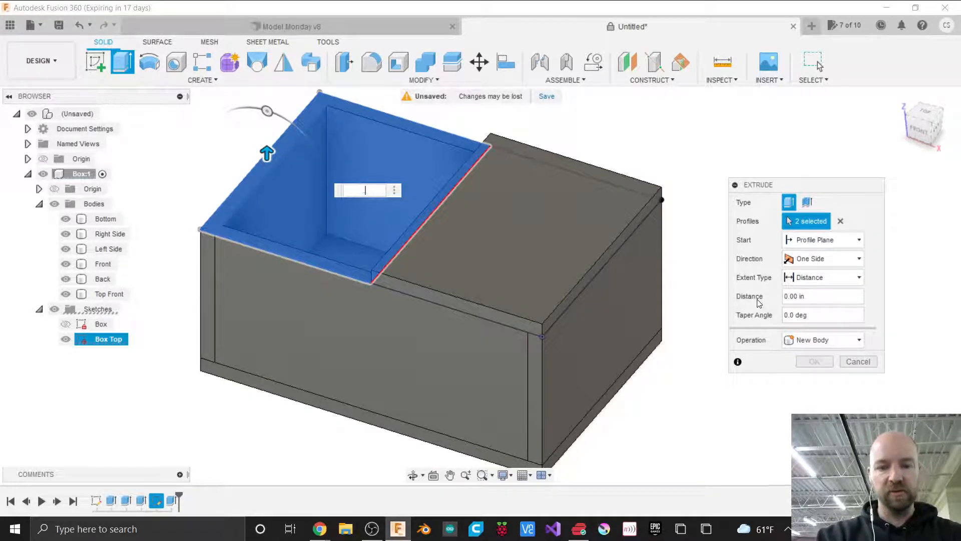
type("5")
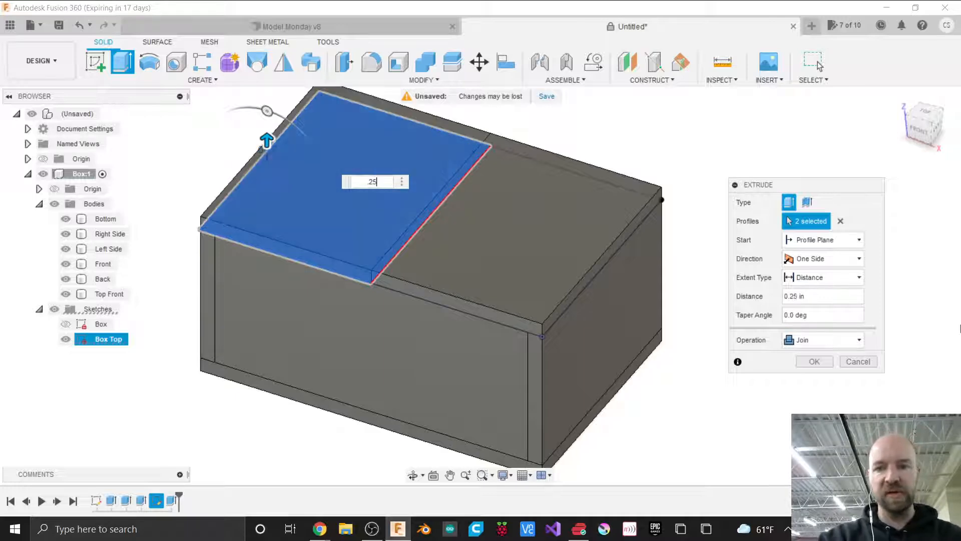
left_click(817, 341)
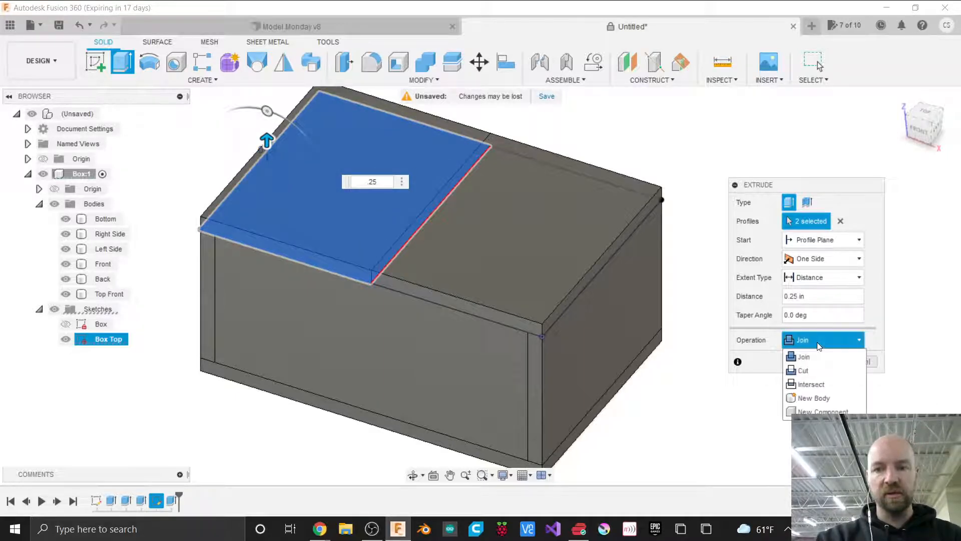
left_click(815, 399)
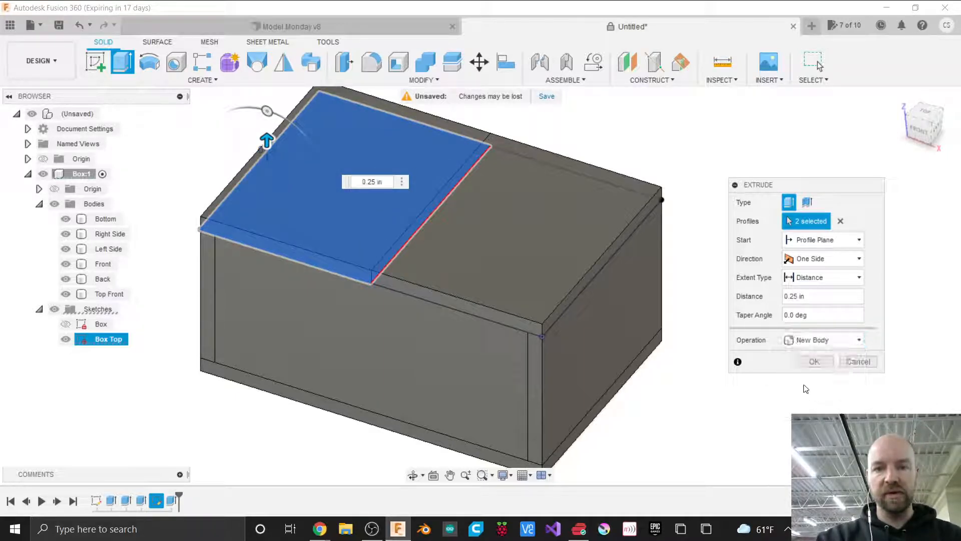
left_click(815, 362)
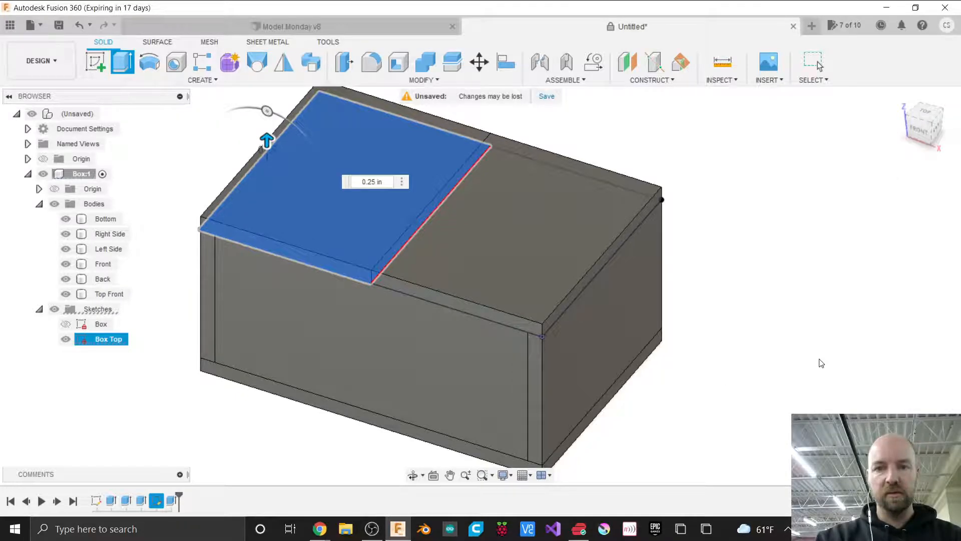
Hide the Box Top sketch and examine the closed box.
left_click(95, 356)
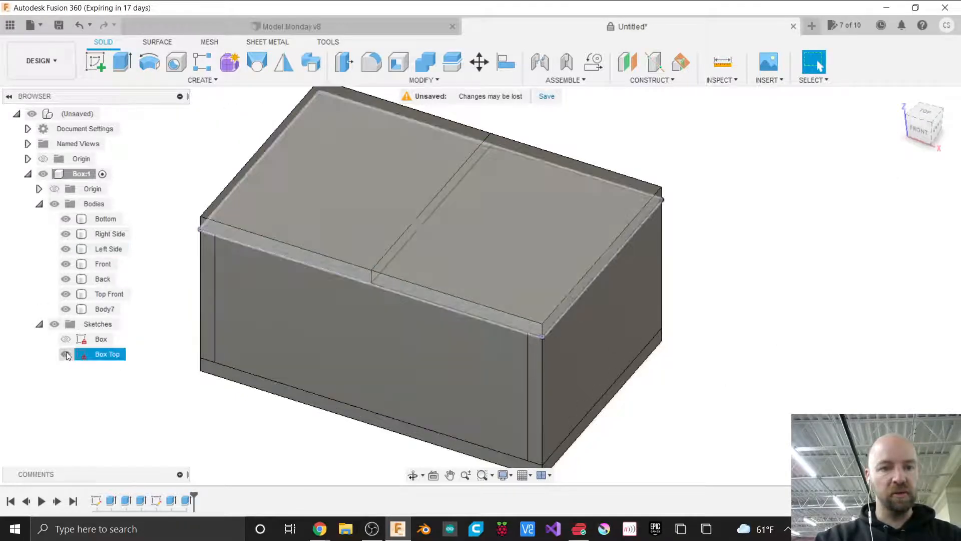
left_click(66, 355)
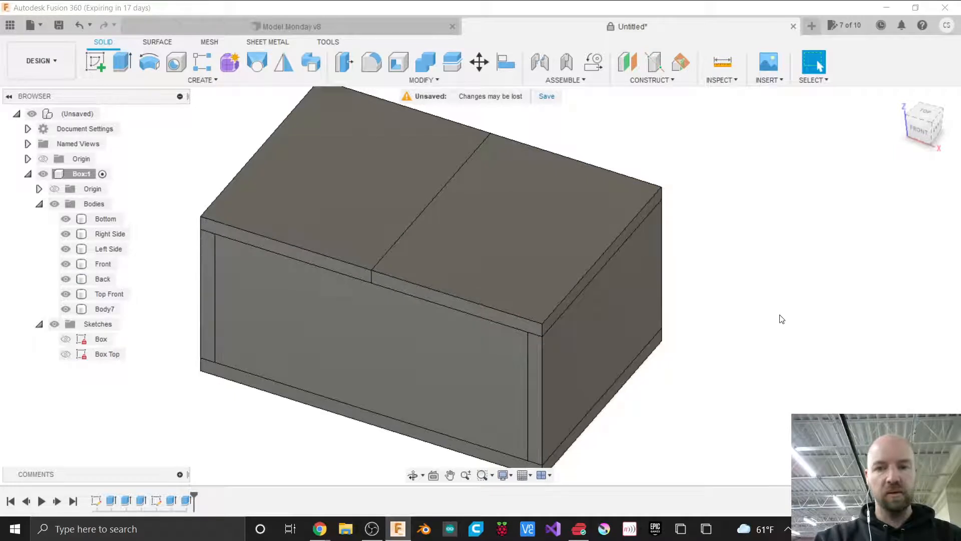
scroll(779, 319, "down", 2)
left_click(354, 319)
scroll(354, 320, "up", 3)
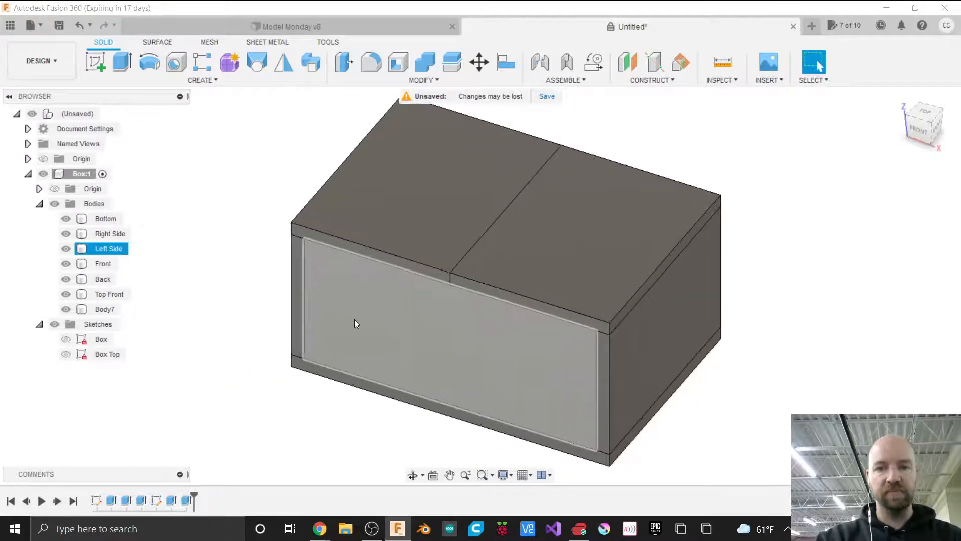
key("Escape")
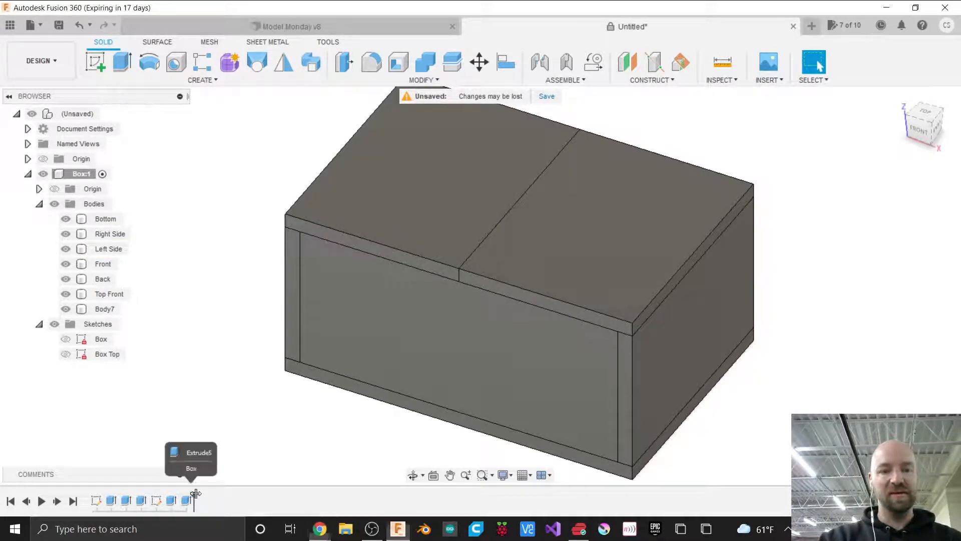
Roll the design history back to just after the Box Top sketch and make that sketch visible.
left_click_drag(195, 493, 149, 498)
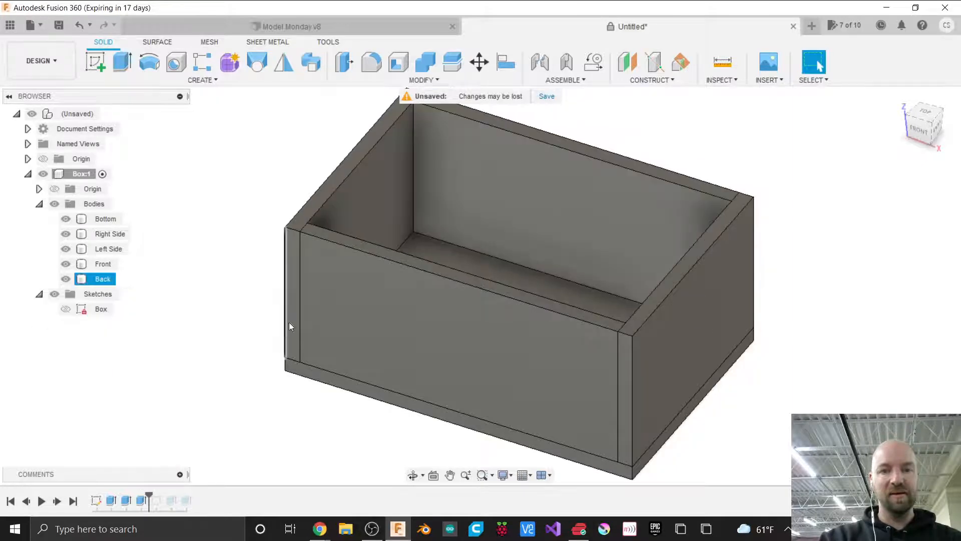
left_click_drag(925, 130, 936, 123)
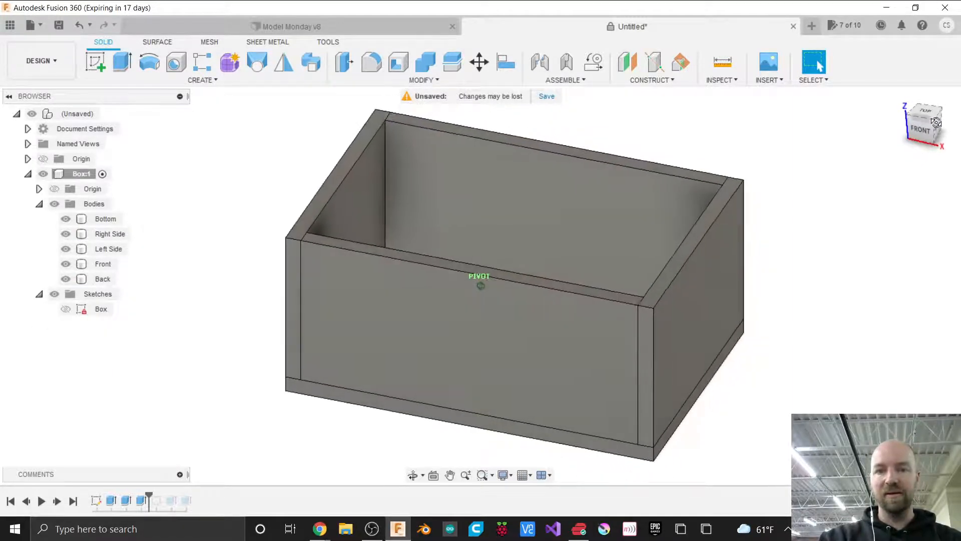
left_click(568, 196)
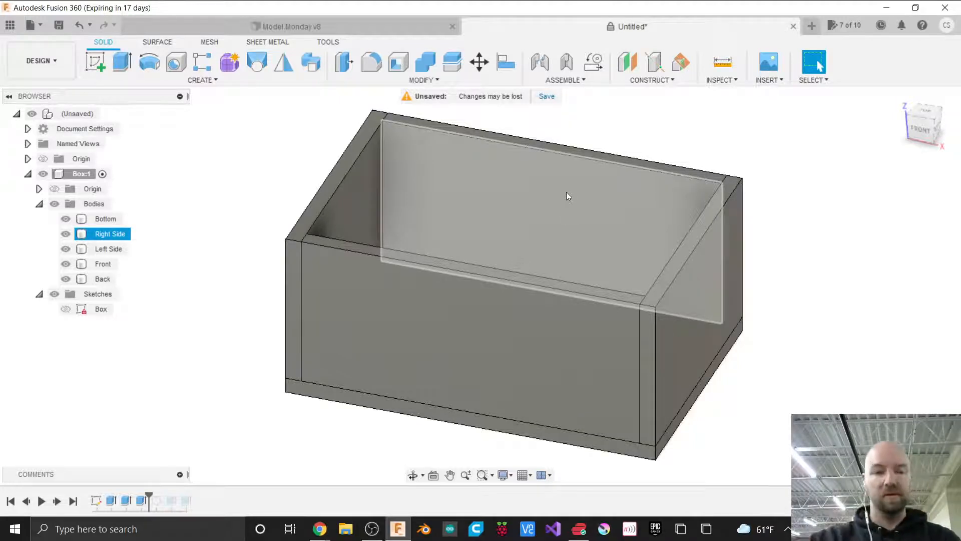
key("Escape")
left_click_drag(149, 495, 160, 495)
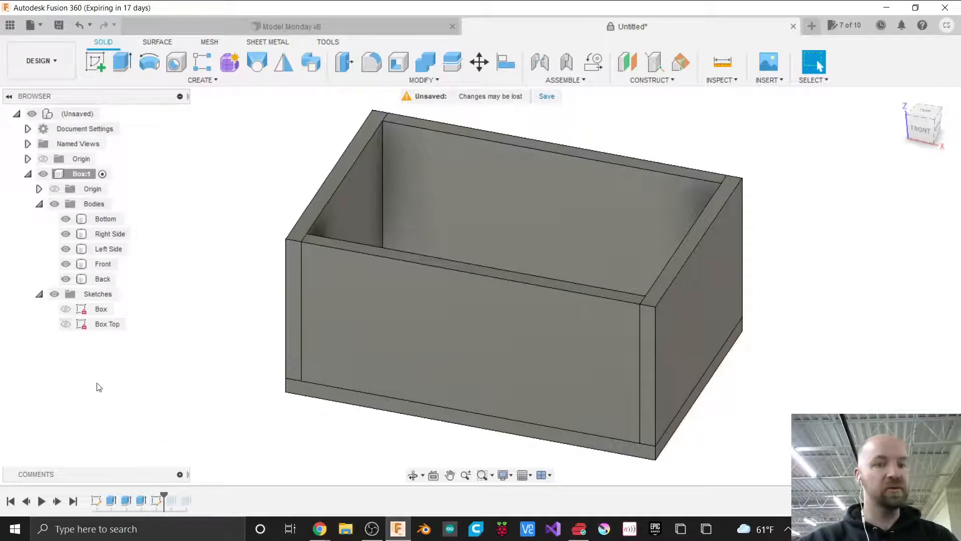
left_click(66, 324)
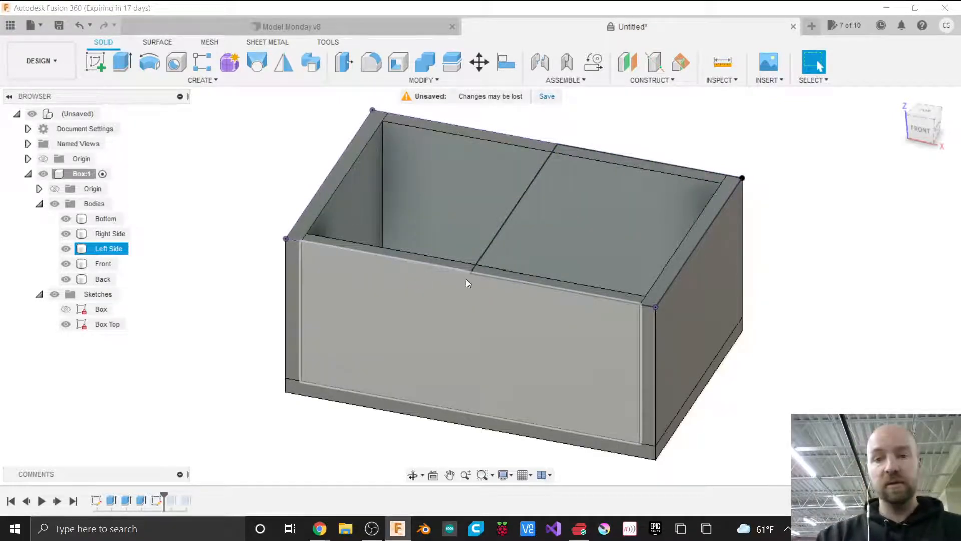
Open the Box Top sketch for editing.
right_click(156, 500)
left_click(181, 380)
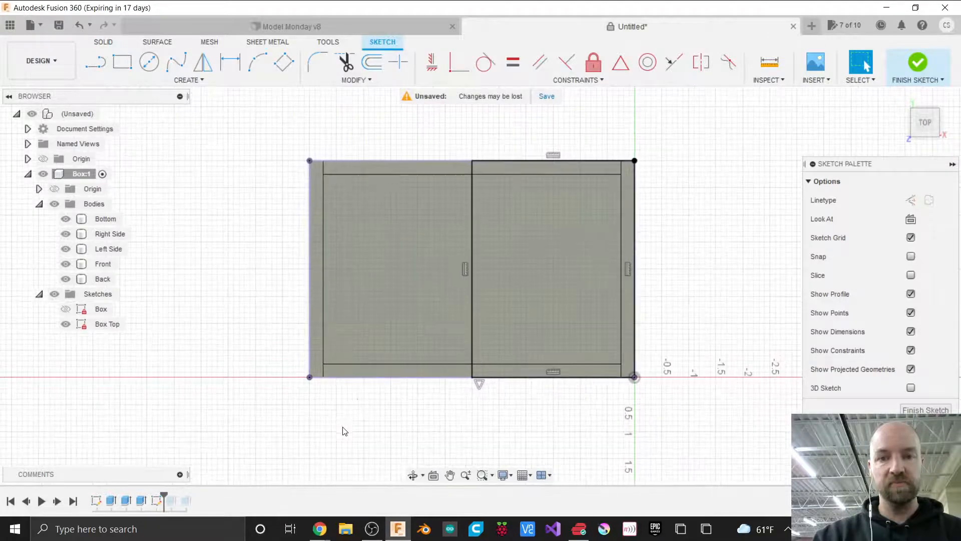
scroll(479, 214, "up", 3)
scroll(469, 170, "down", 2)
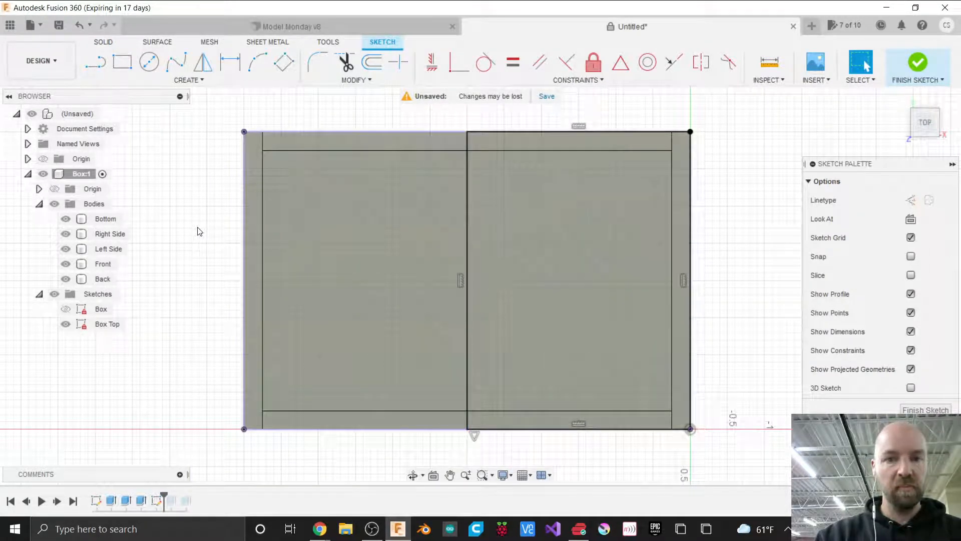
scroll(199, 231, "up", 1)
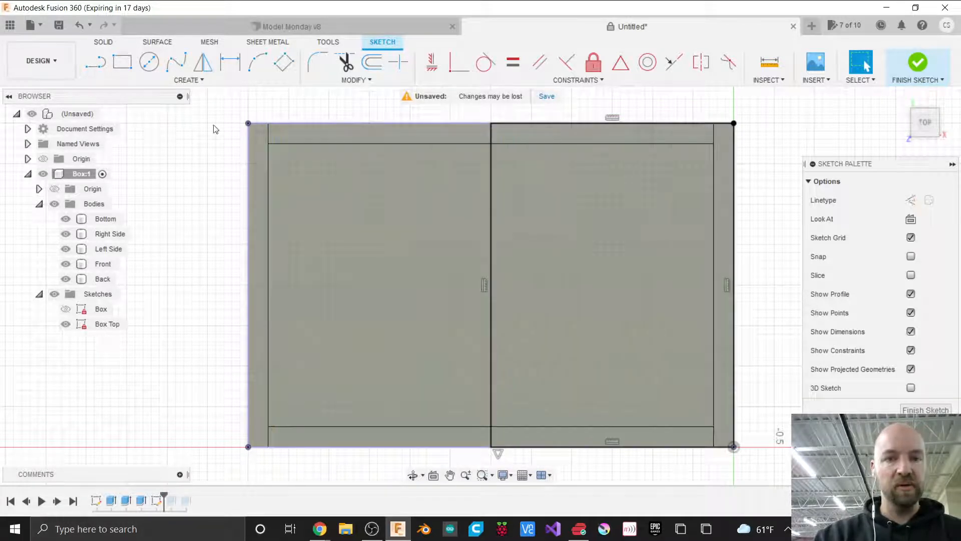
left_click(200, 80)
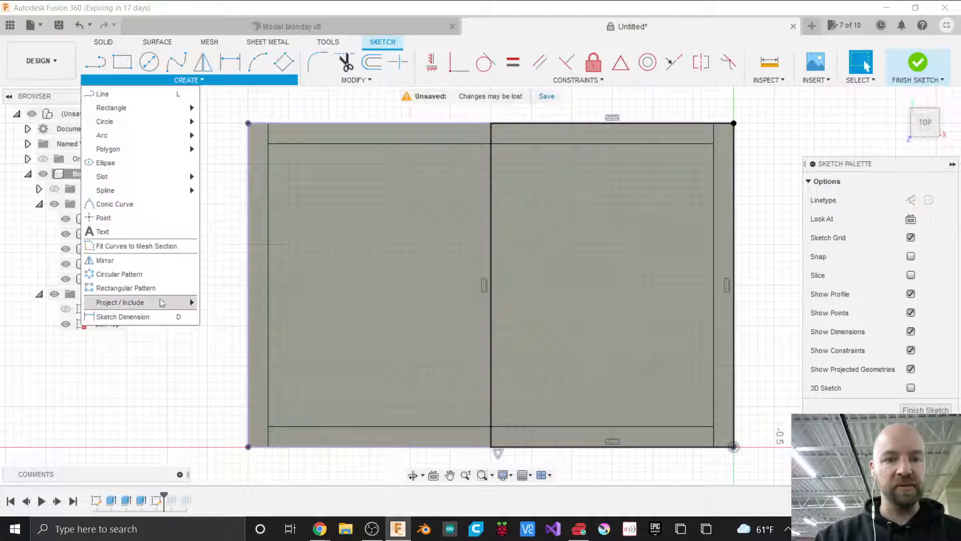
mouse_move(153, 304)
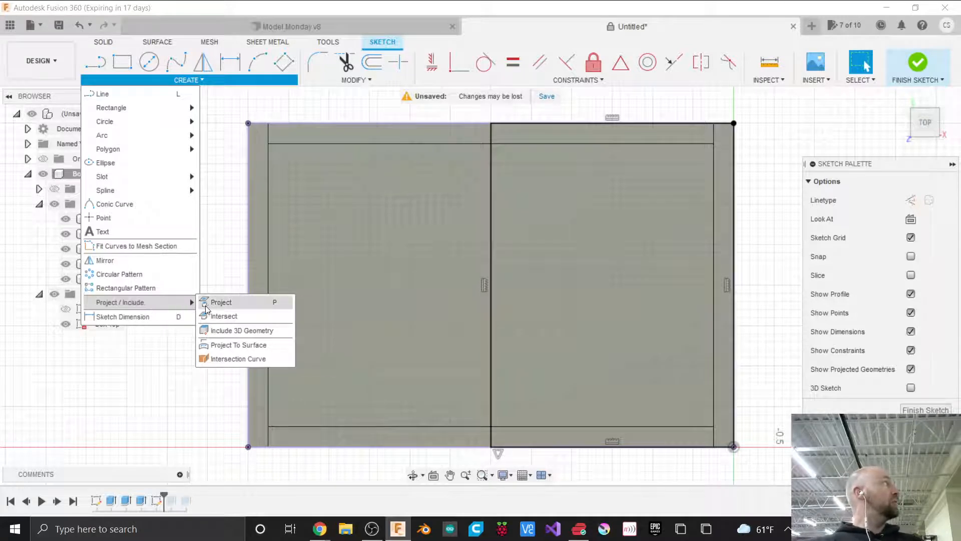
left_click(230, 307)
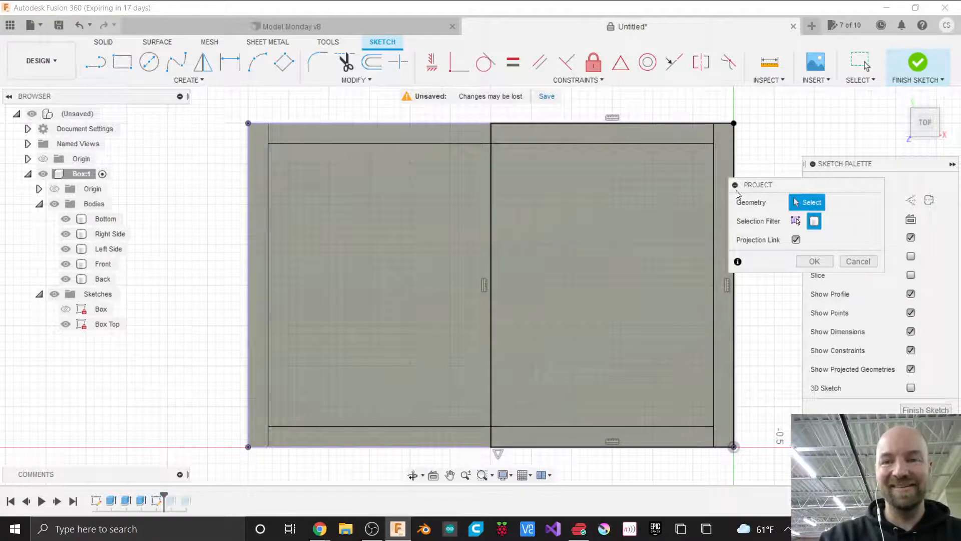
left_click(859, 260)
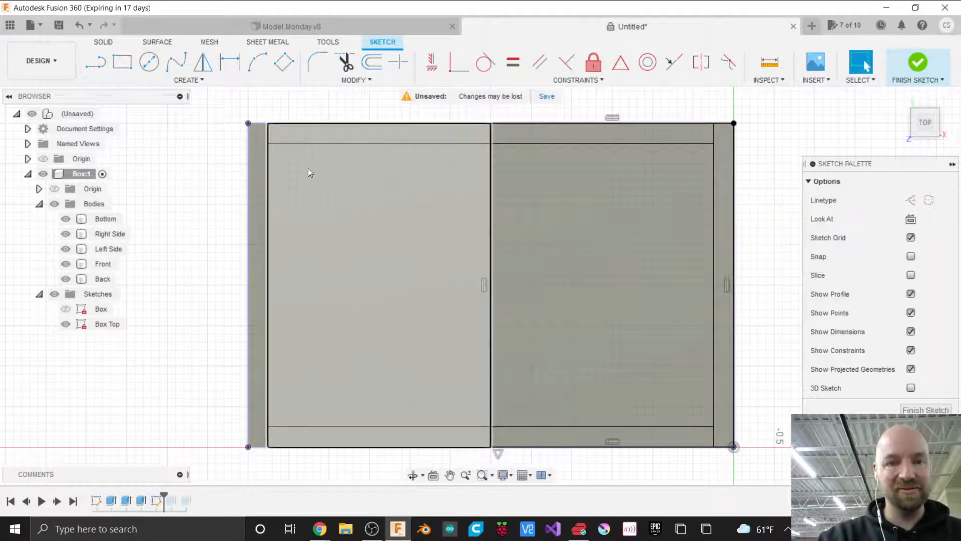
Delete all the existing geometry in the Box Top sketch.
mouse_move(228, 102)
left_mouse_down()
mouse_move(697, 397)
mouse_move(766, 471)
left_mouse_up()
key("Delete")
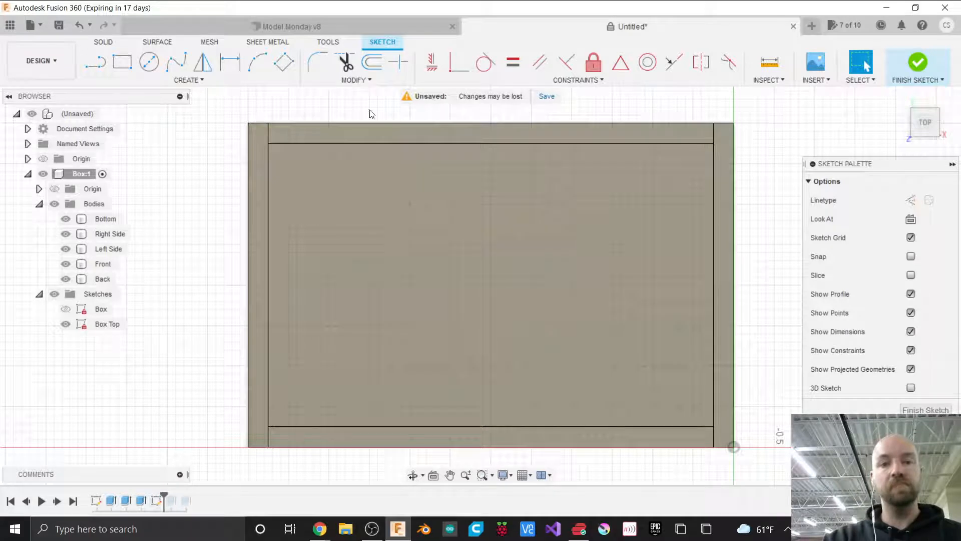
left_click(202, 79)
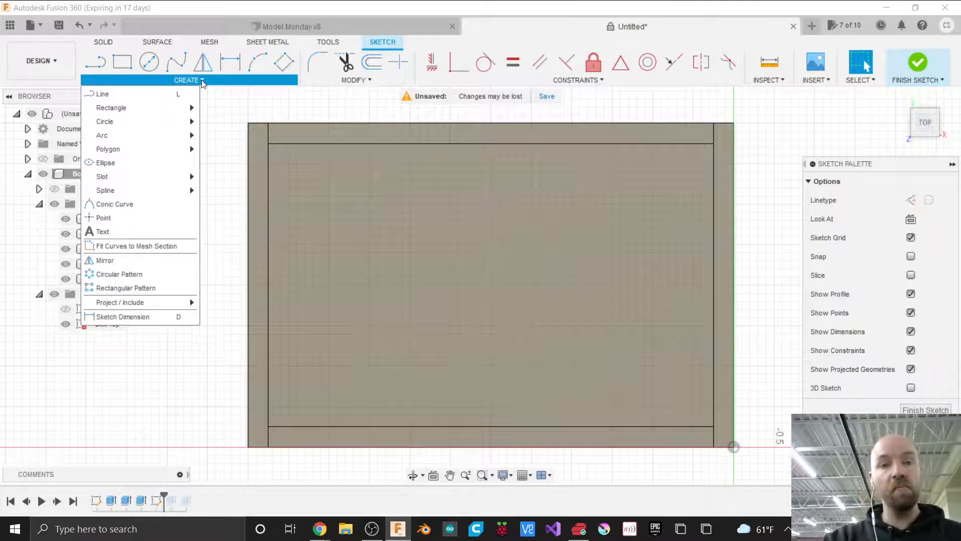
left_click(203, 81)
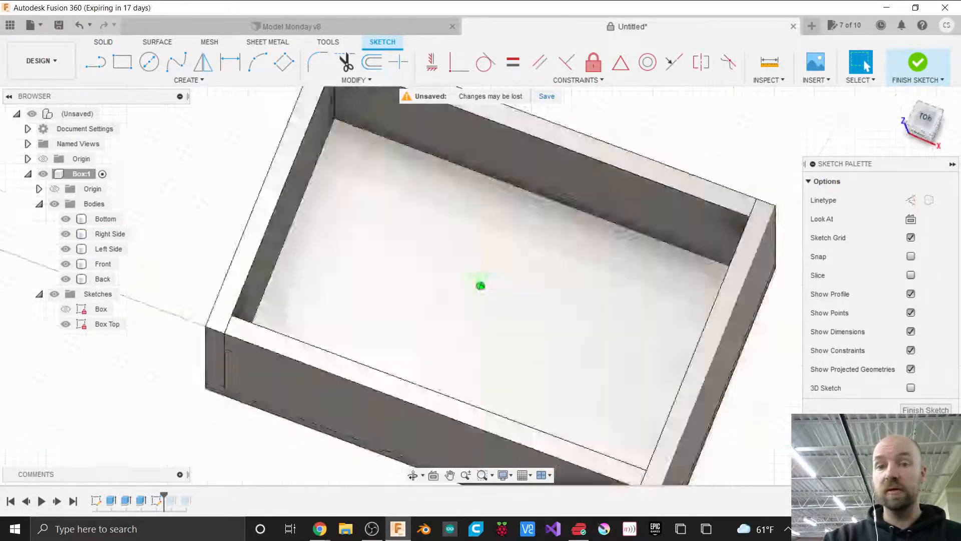
left_click(938, 120)
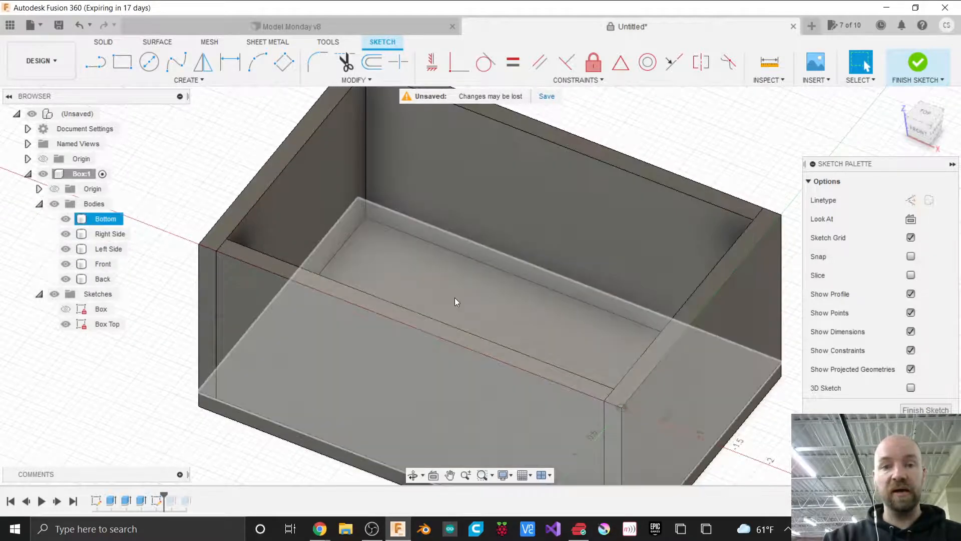
scroll(455, 298, "down", 3)
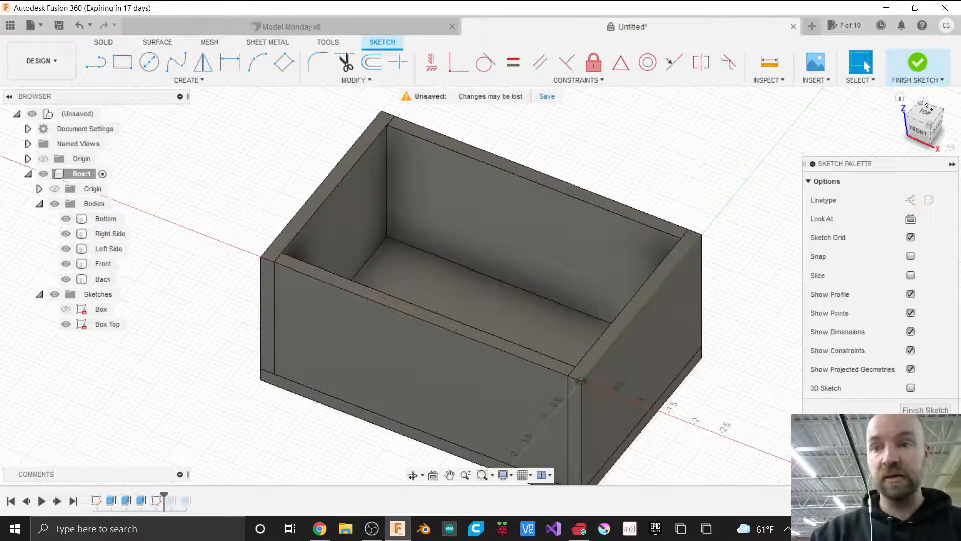
left_click(926, 119)
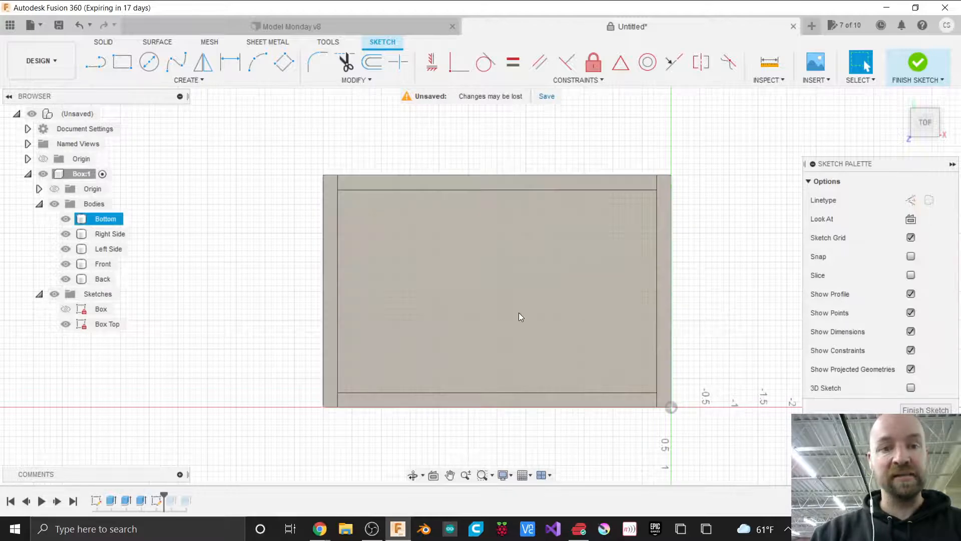
scroll(520, 316, "up", 2)
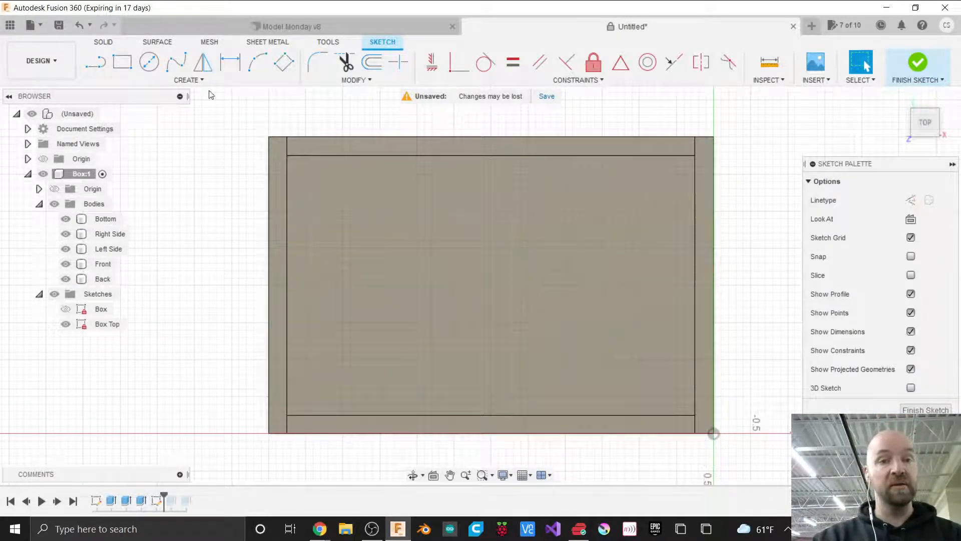
Project the Bottom body's outline into the Box Top sketch with Projection Link on, and check it with the bodies temporarily hidden.
left_click(200, 81)
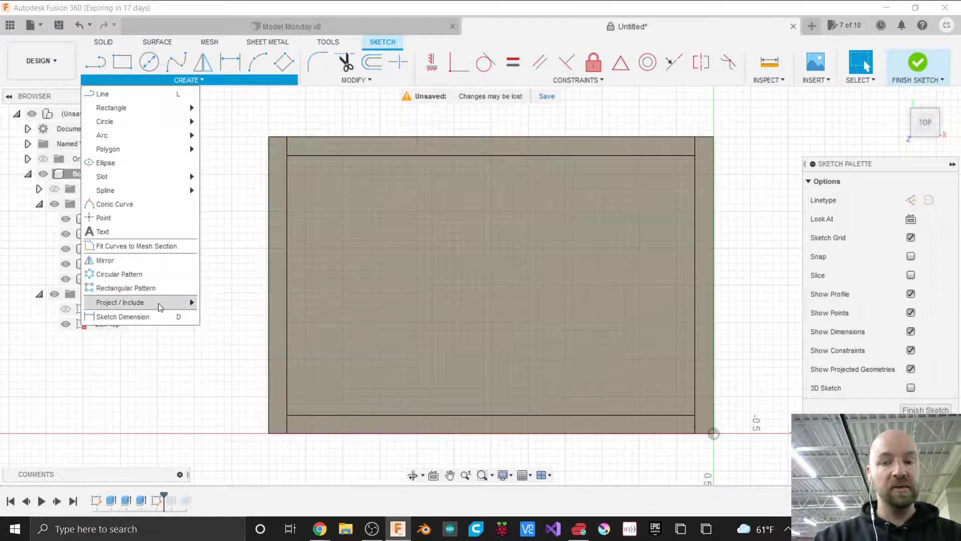
mouse_move(160, 307)
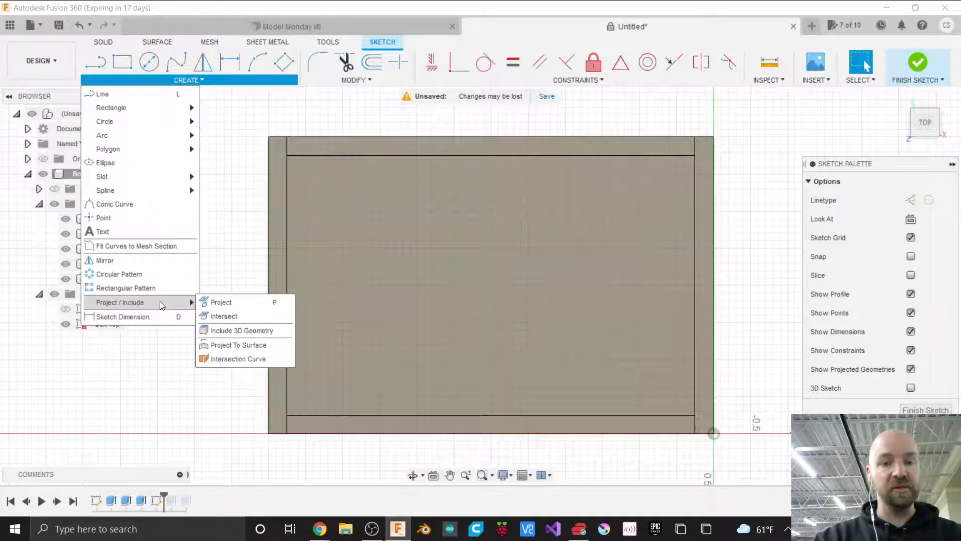
left_click(239, 305)
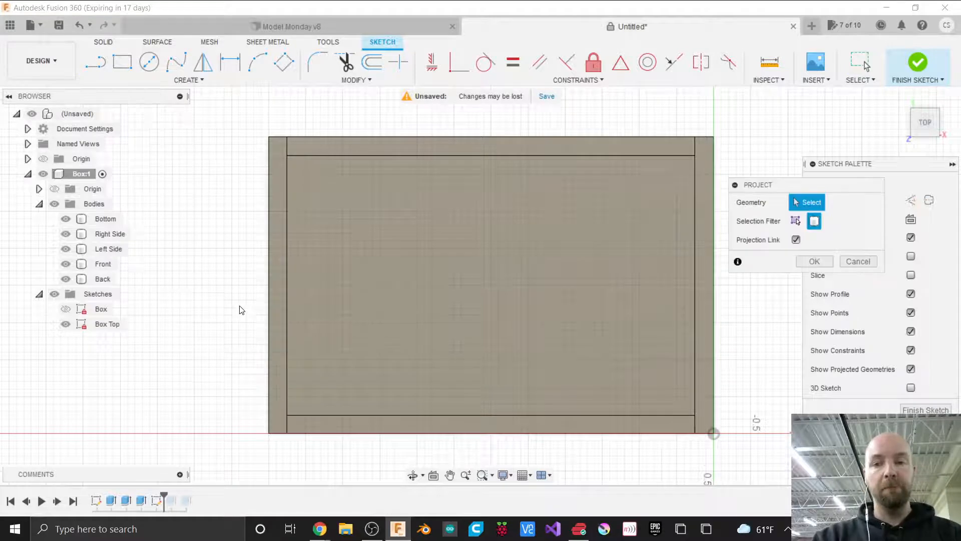
mouse_move(795, 184)
left_mouse_down()
mouse_move(660, 181)
mouse_move(684, 190)
mouse_move(684, 201)
left_mouse_up()
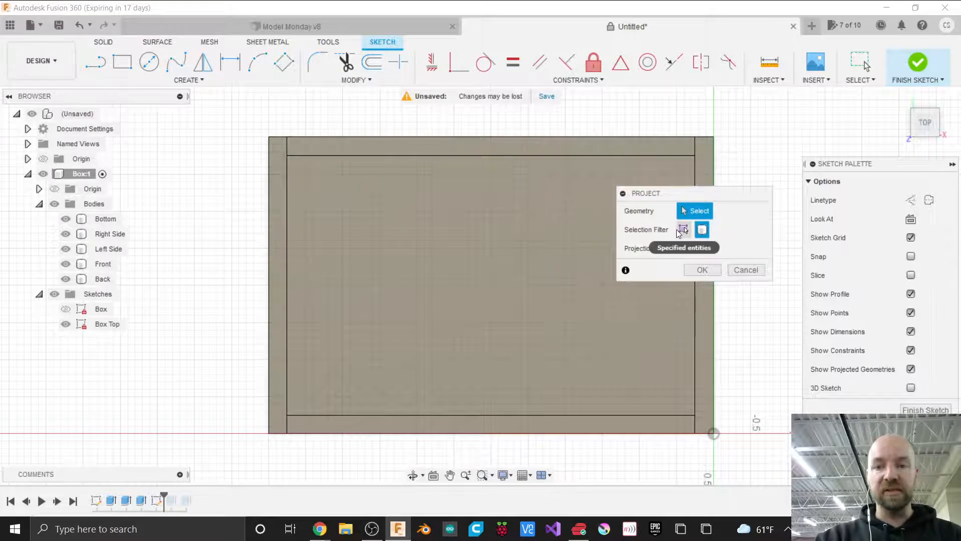
left_click(684, 231)
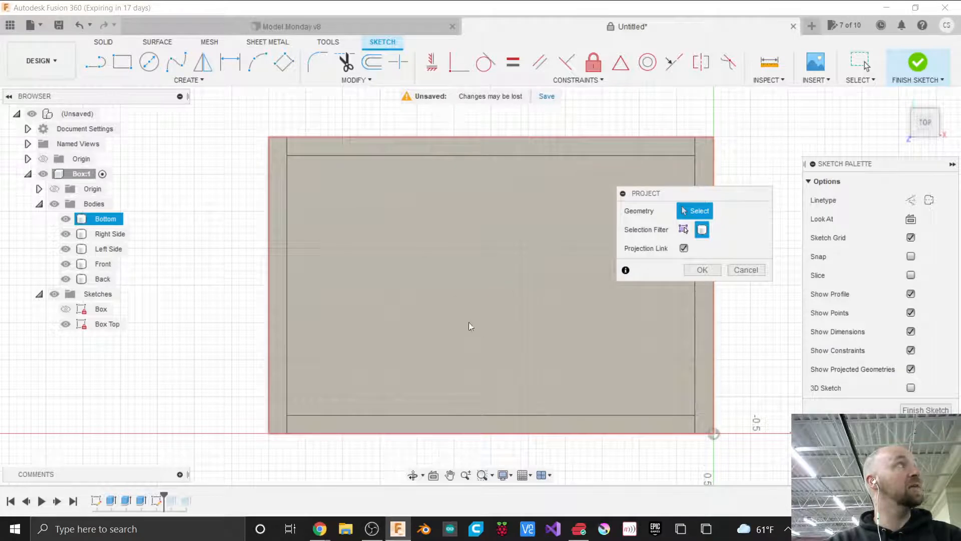
left_click(483, 302)
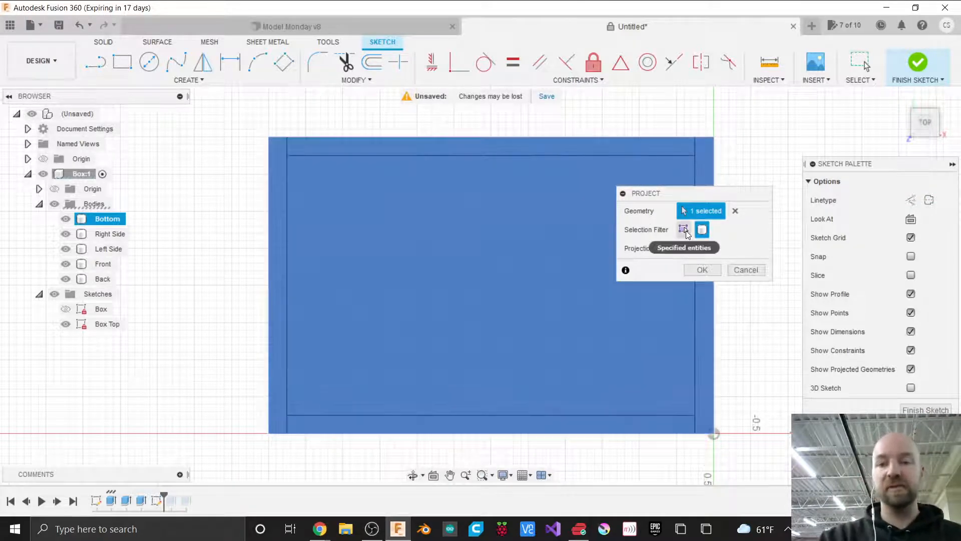
left_click(701, 271)
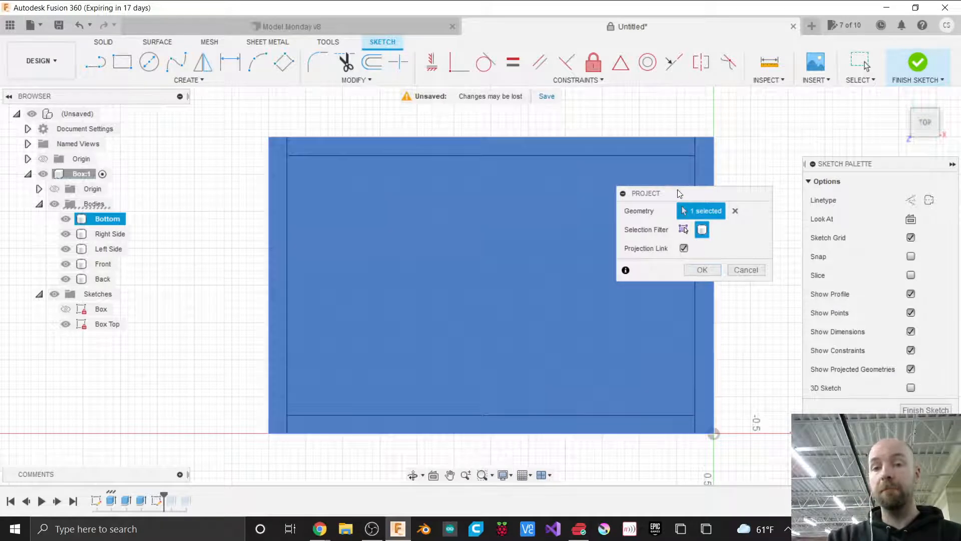
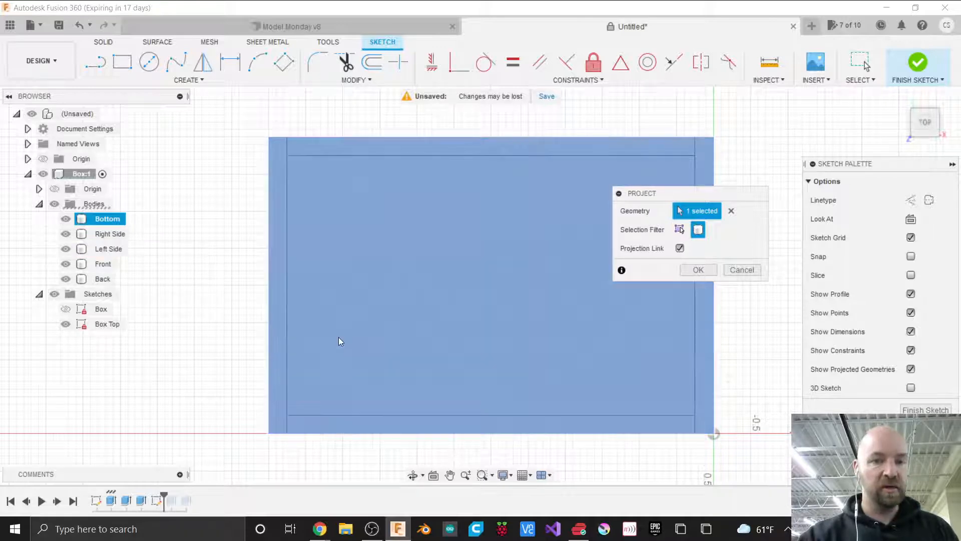
left_click(698, 270)
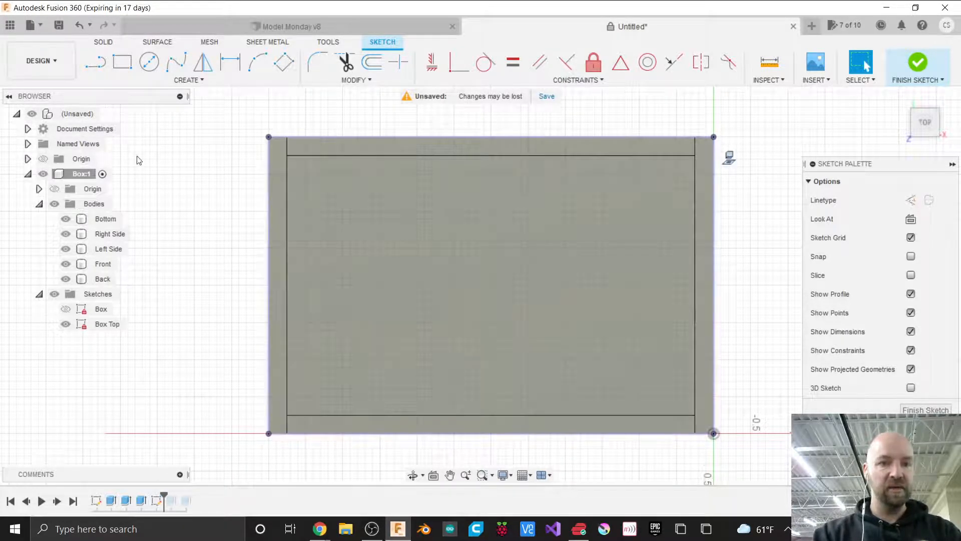
left_click(56, 204)
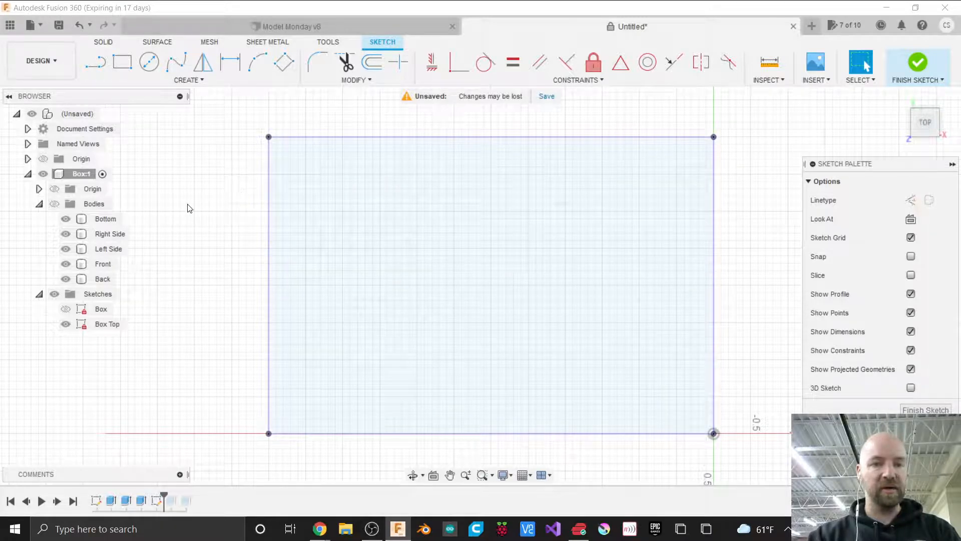
left_click(55, 204)
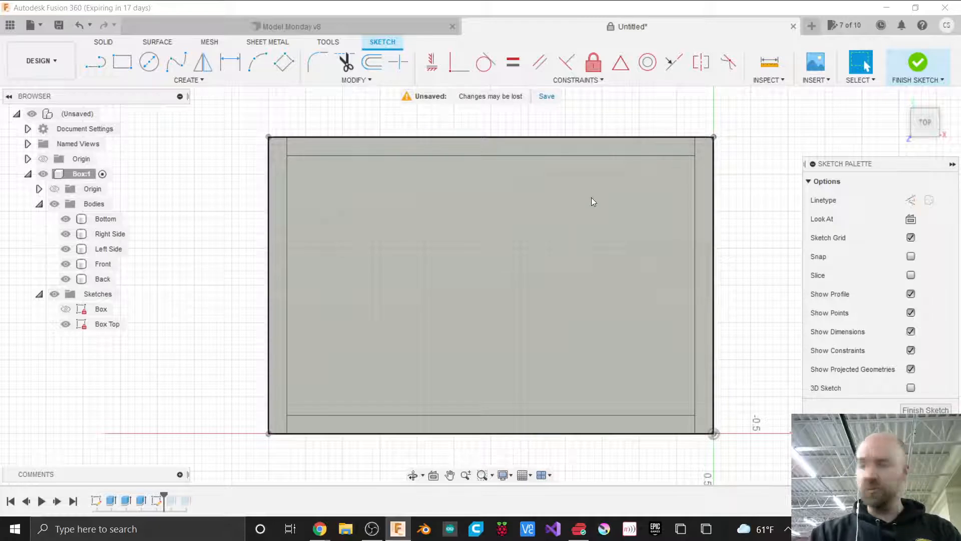
key("l")
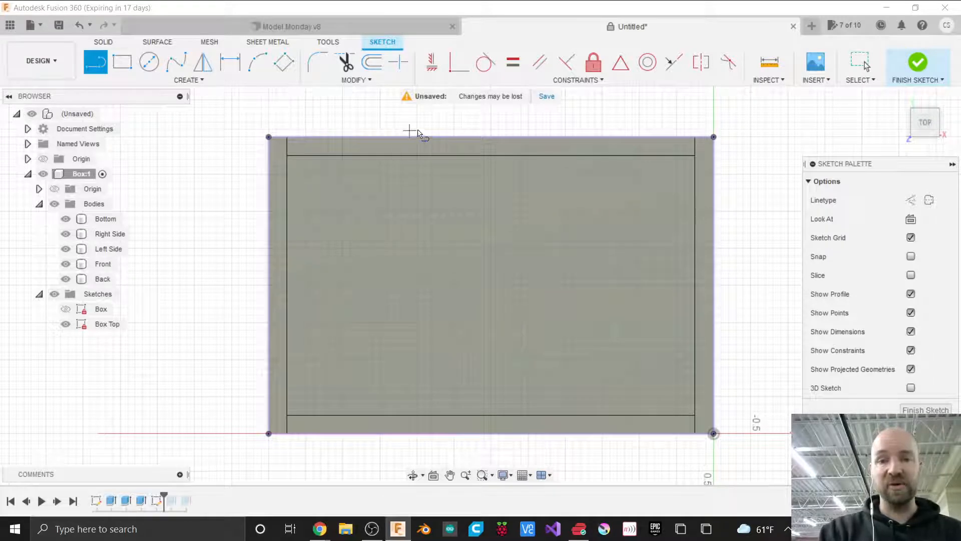
left_click(491, 137)
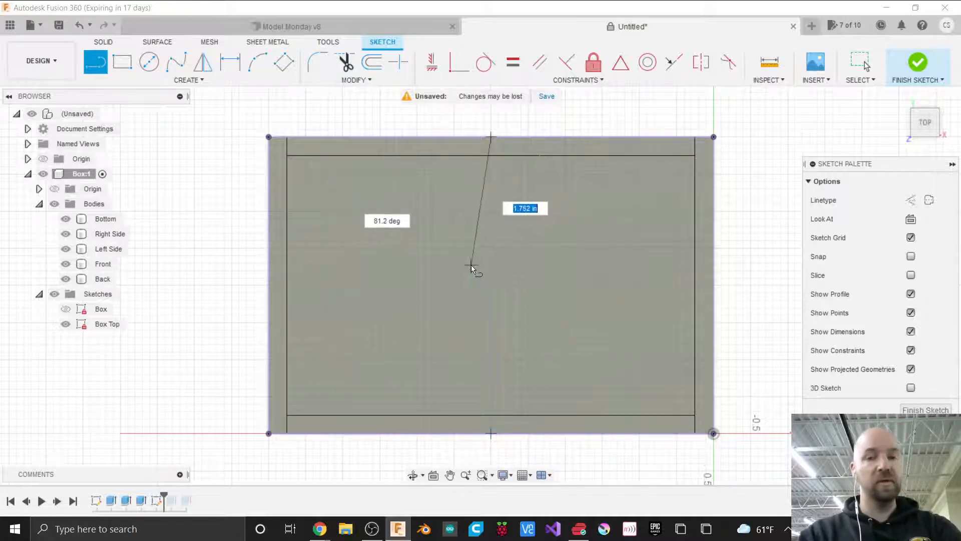
key("Escape")
Draw a slanted line about 4.02 in long between the outline's two long edges, with both ends slightly off their midpoints.
key("l")
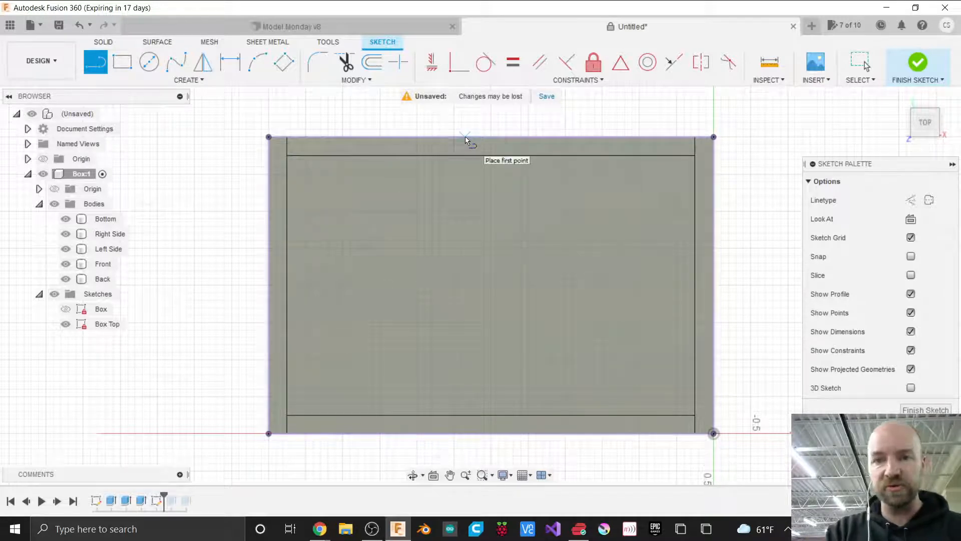
left_click(509, 136)
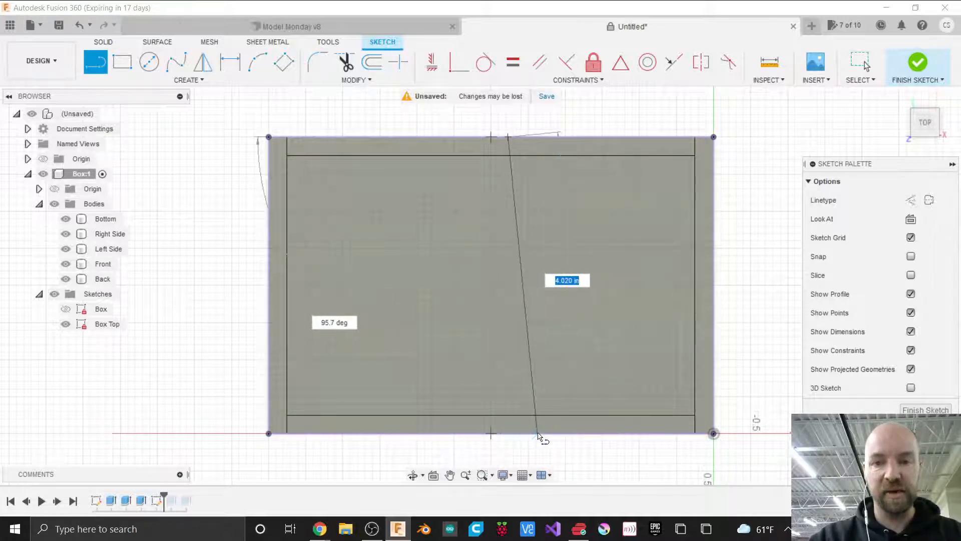
double_click(538, 434)
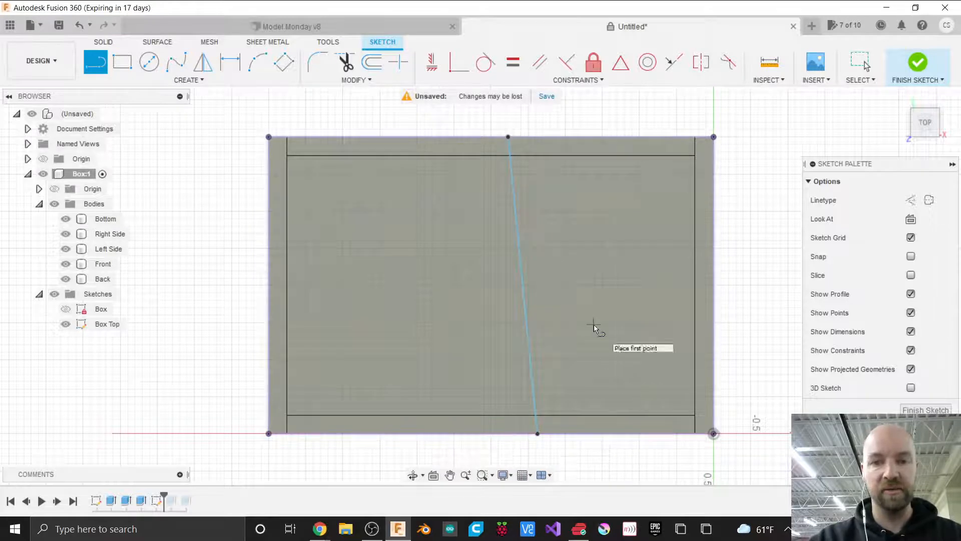
key("Escape")
left_click(518, 248)
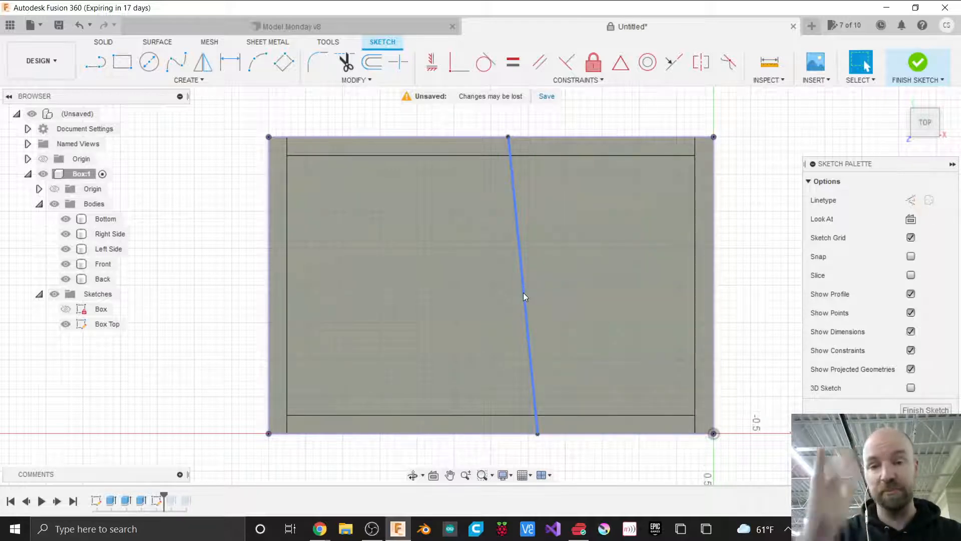
key("Escape")
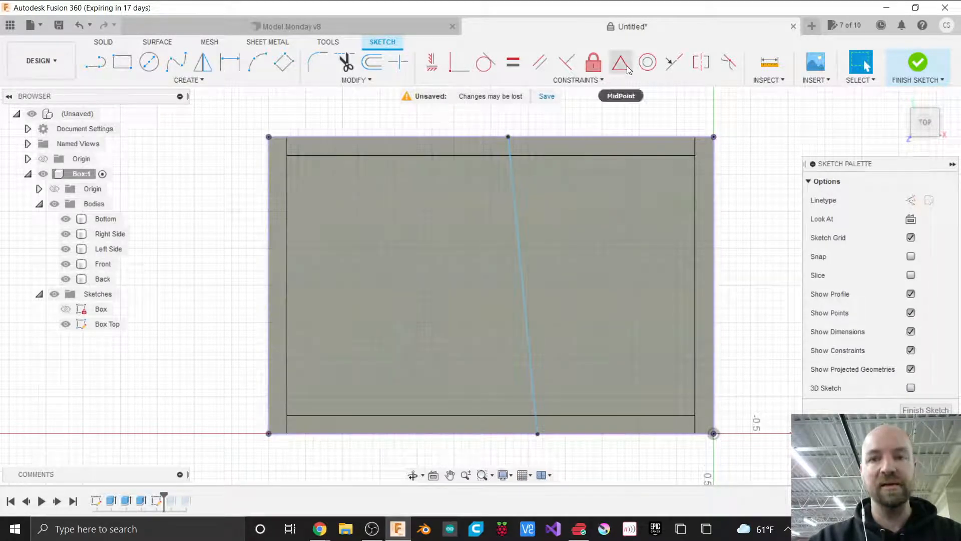
Constrain both ends of the slanted line to the midpoints of the outline's long edges with MidPoint constraints.
left_click(584, 88)
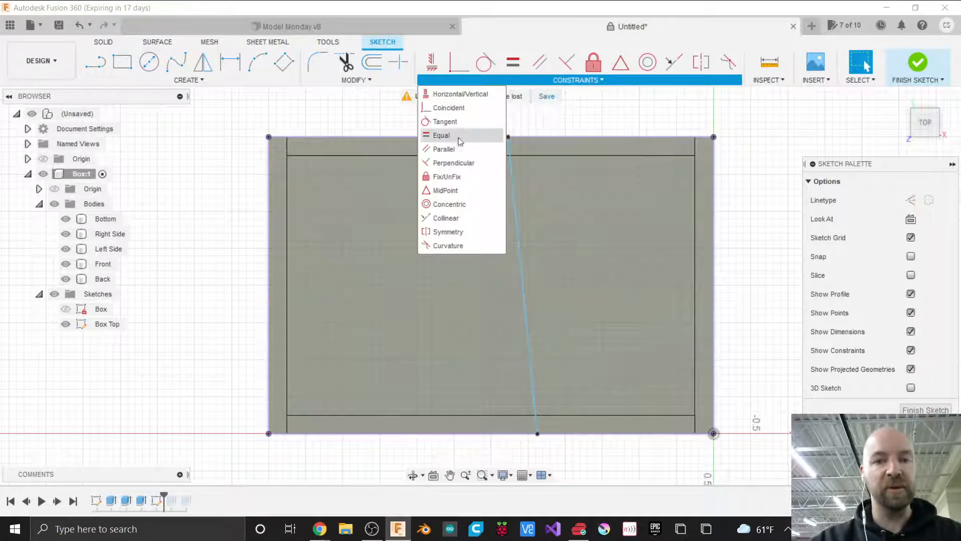
left_click(446, 190)
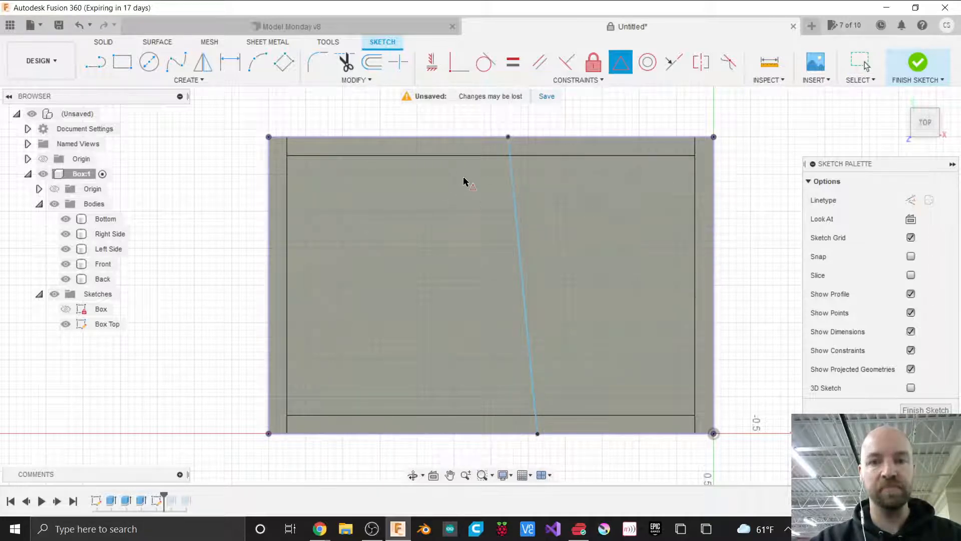
left_click(509, 139)
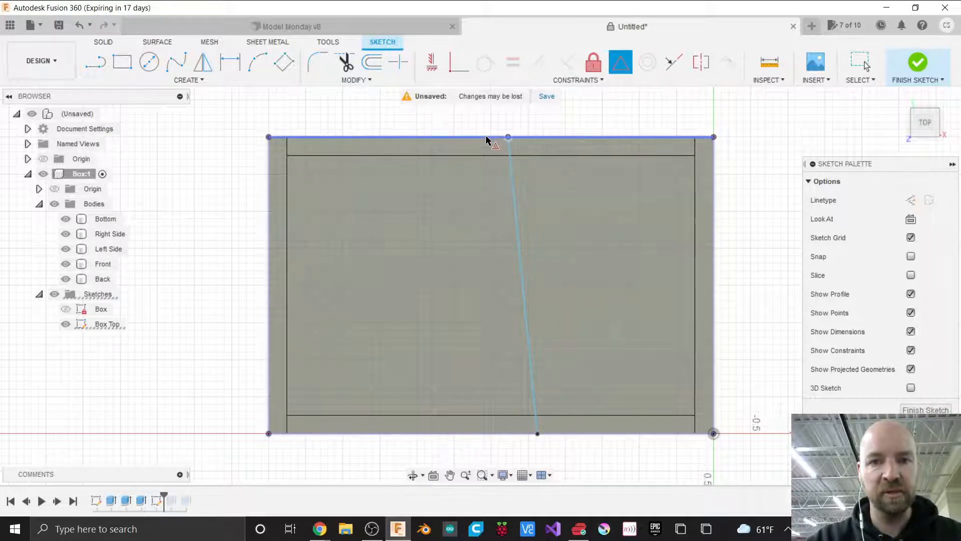
left_click(486, 138)
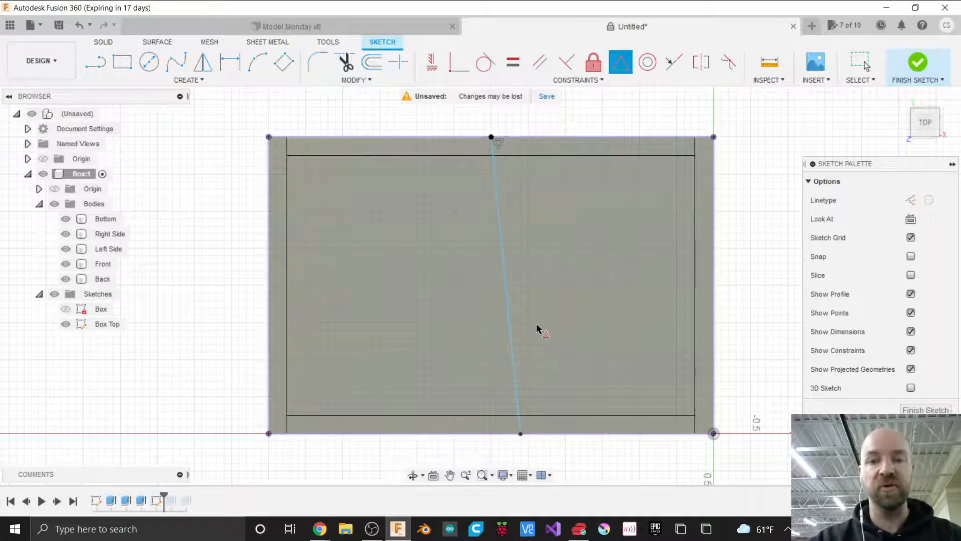
left_click(521, 434)
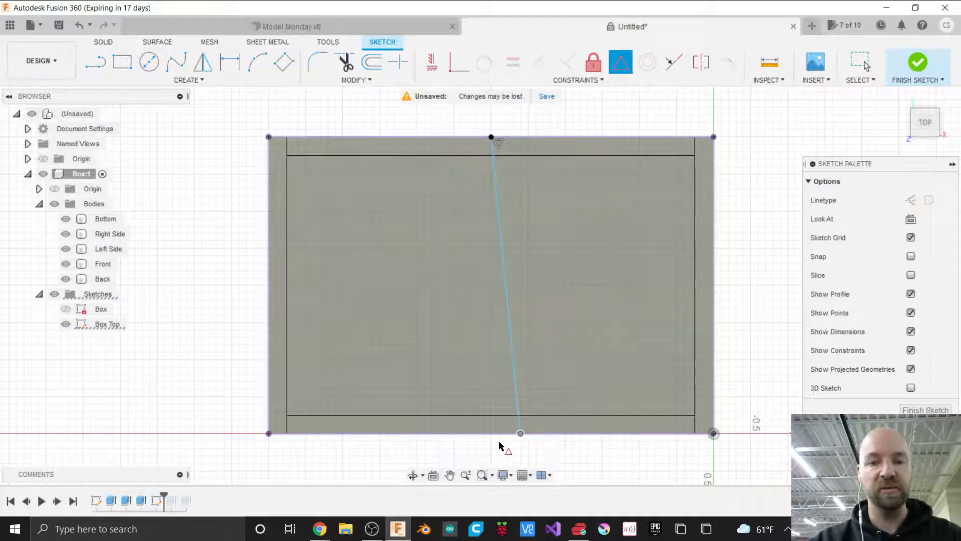
left_click(471, 434)
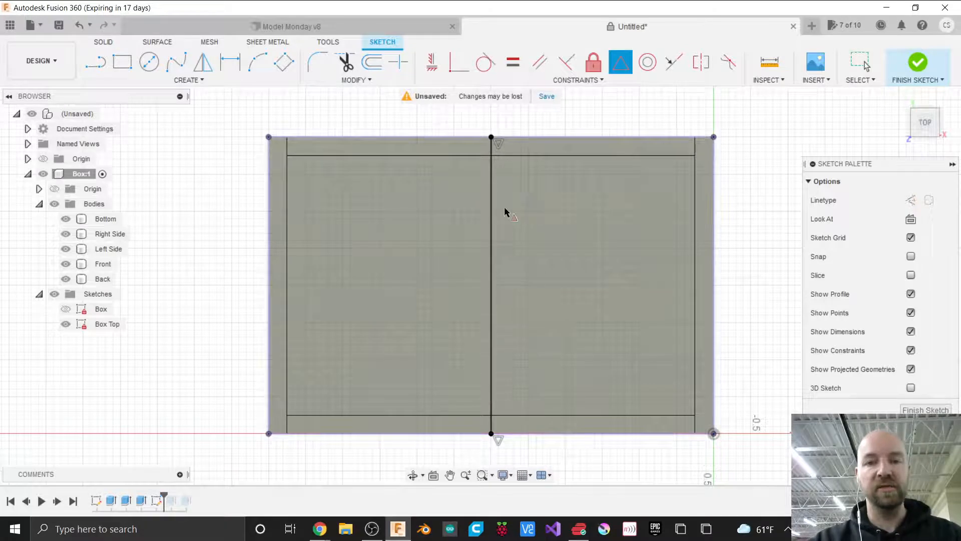
Finish the Box Top sketch and check that each half of the divided outline can be selected as a separate profile.
key("Escape")
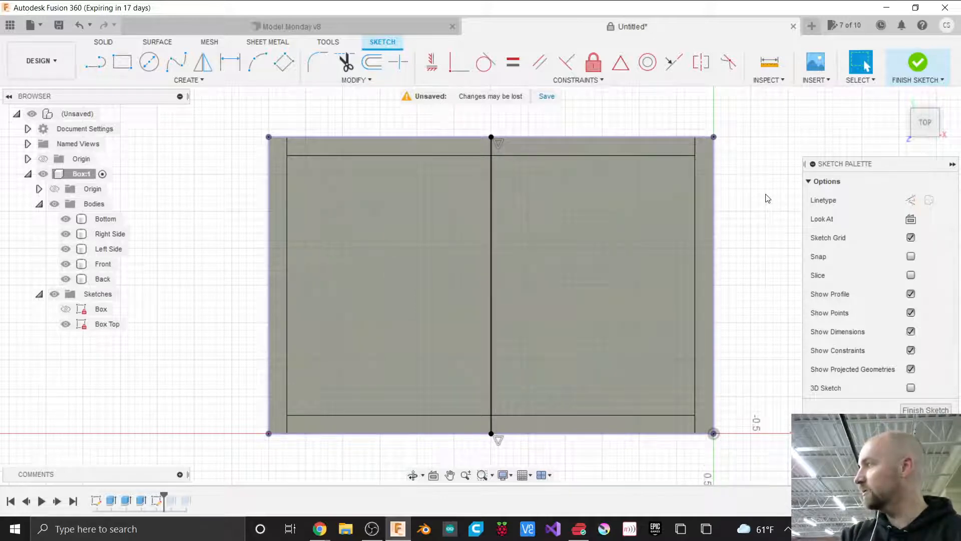
left_click(917, 63)
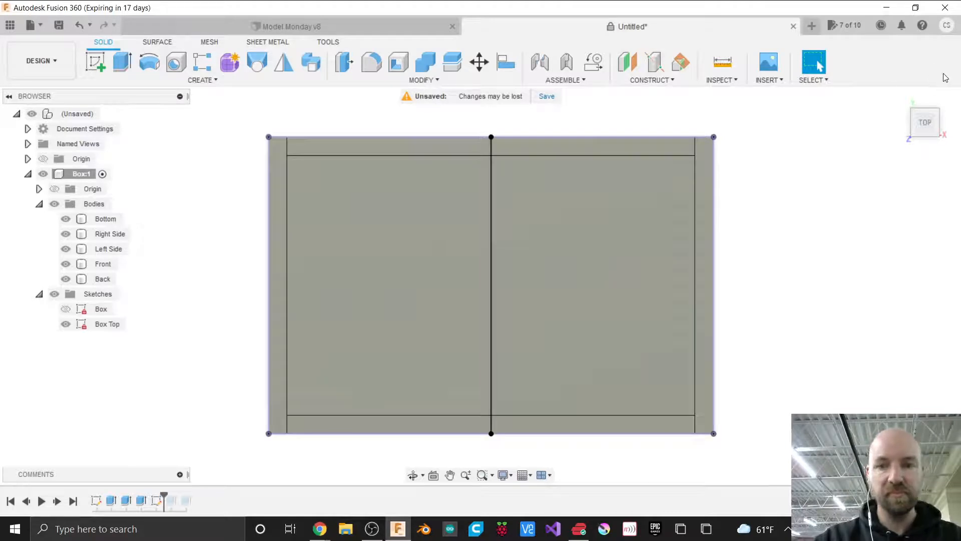
left_click(926, 135)
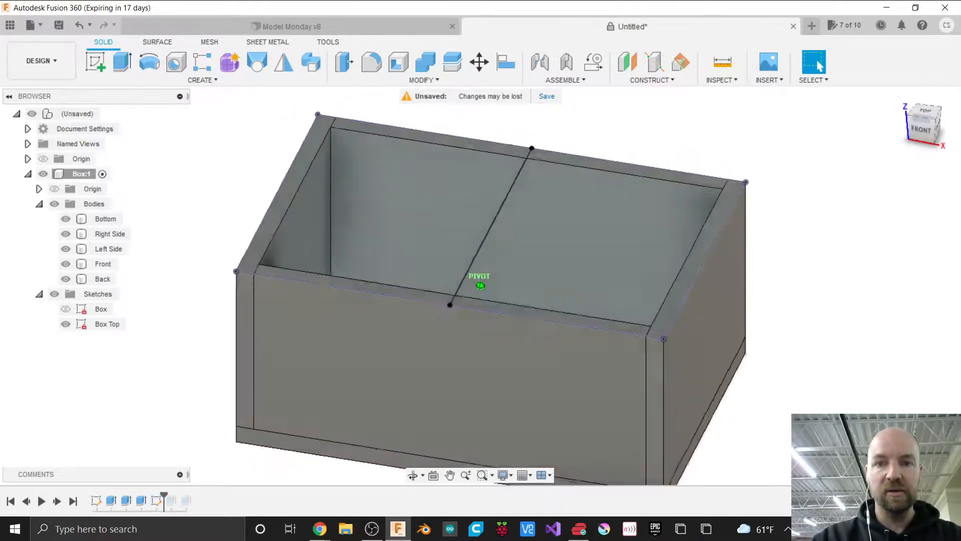
left_click(627, 239)
left_click(422, 205)
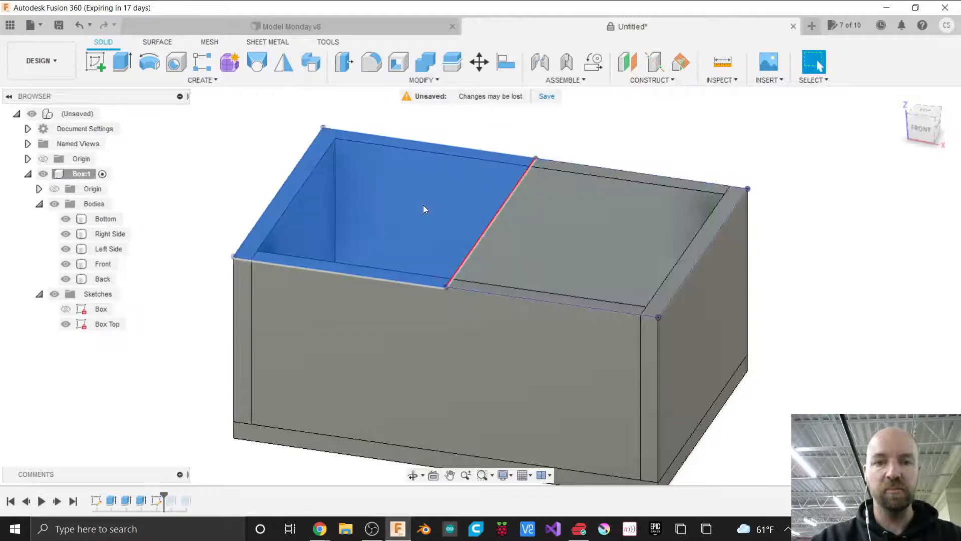
left_click(565, 216)
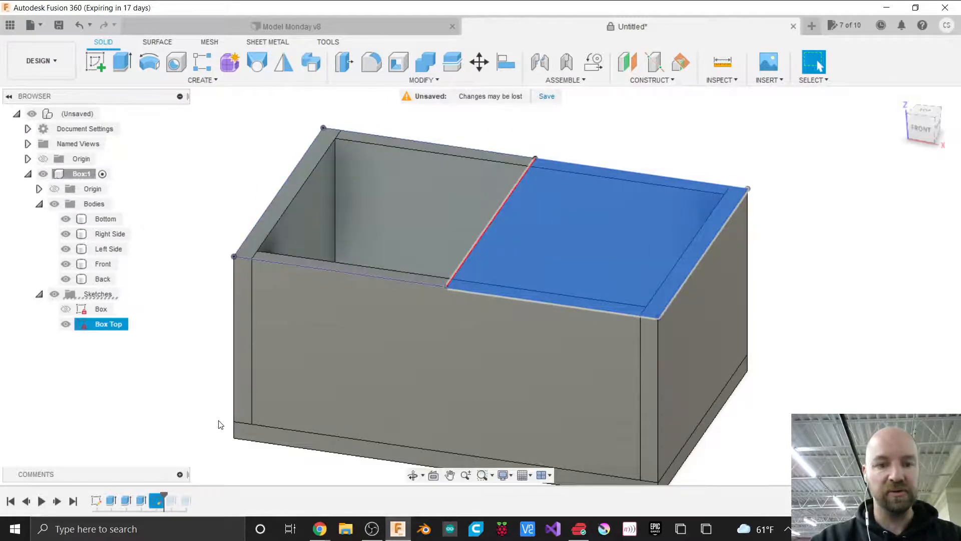
Roll the history forward past the Top Front extrusion and repair its missing profile with the right half of the Box Top sketch.
left_click_drag(164, 496, 174, 498)
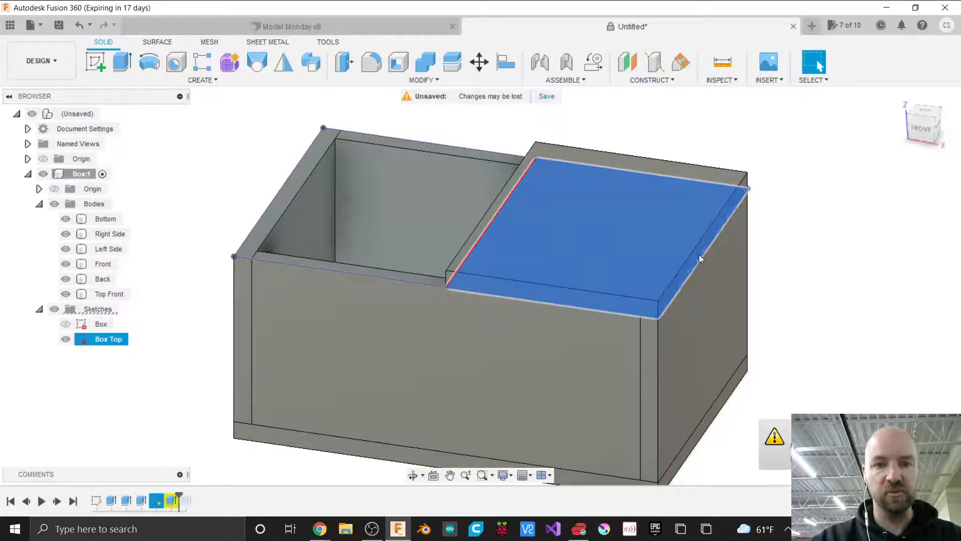
left_click(644, 201)
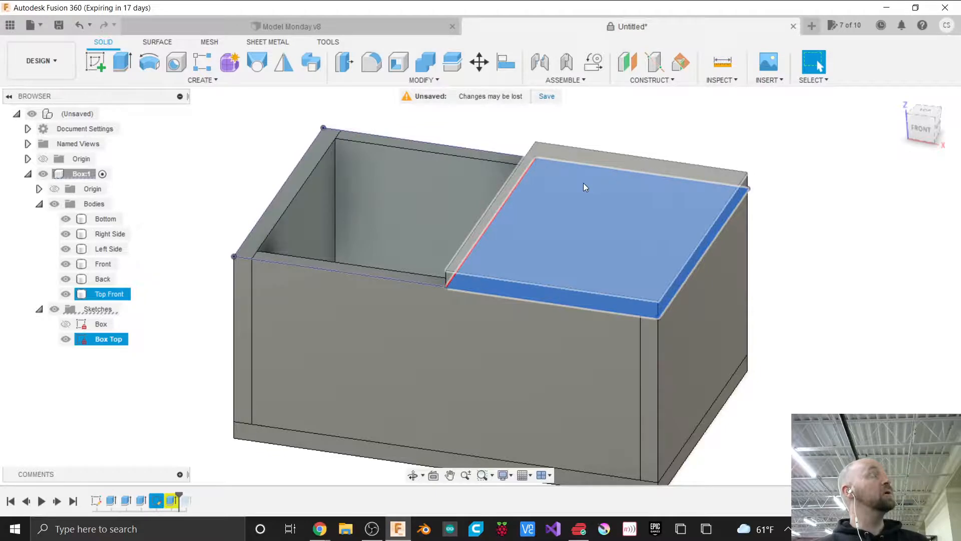
key("Escape")
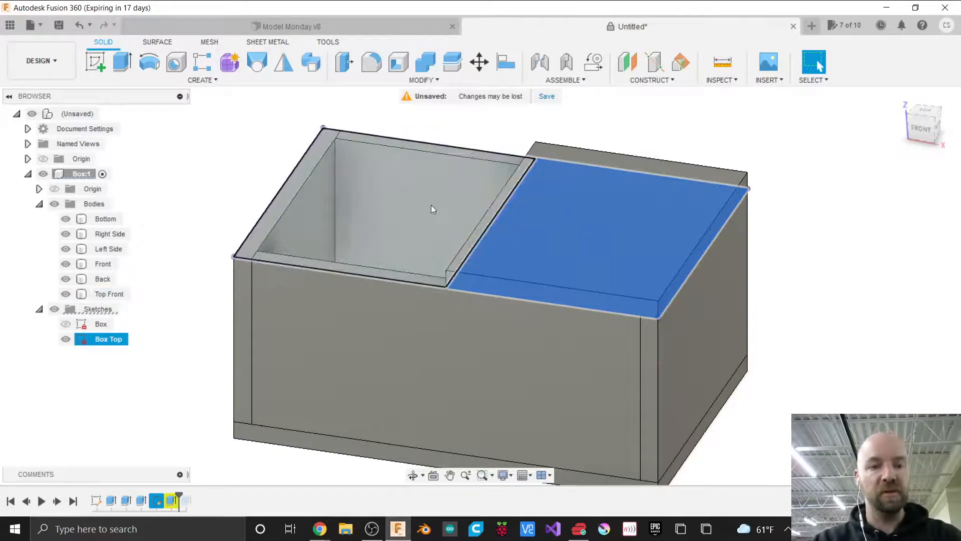
right_click(171, 500)
left_click(209, 361)
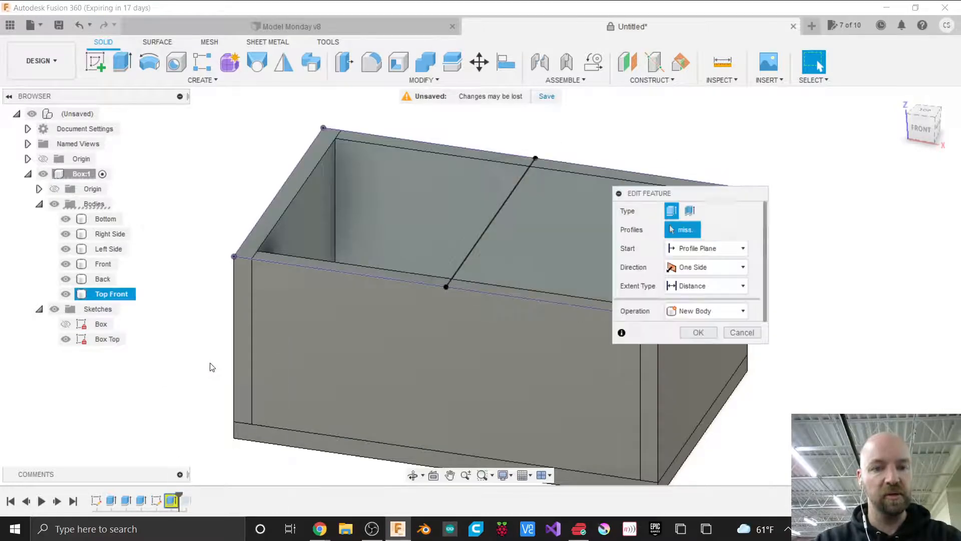
left_click(555, 224)
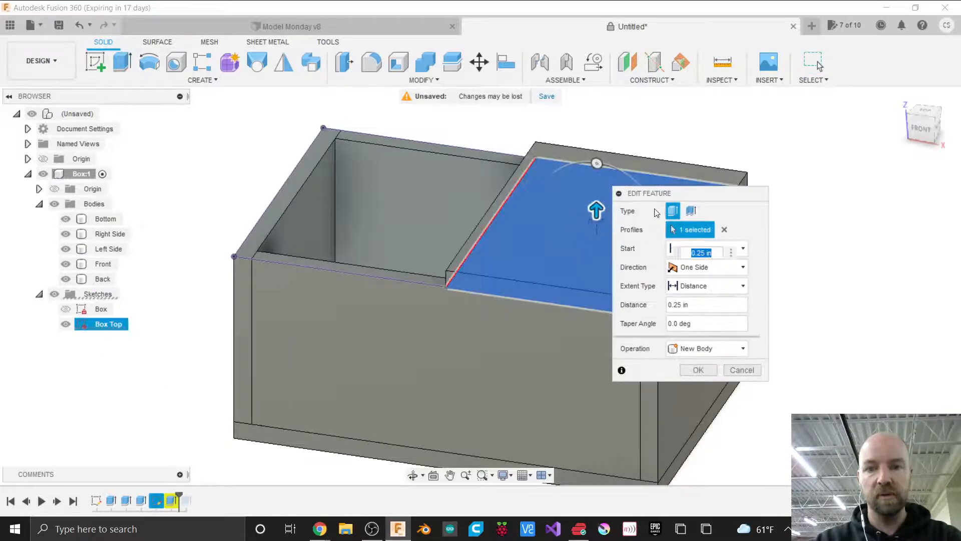
left_click_drag(662, 199, 778, 223)
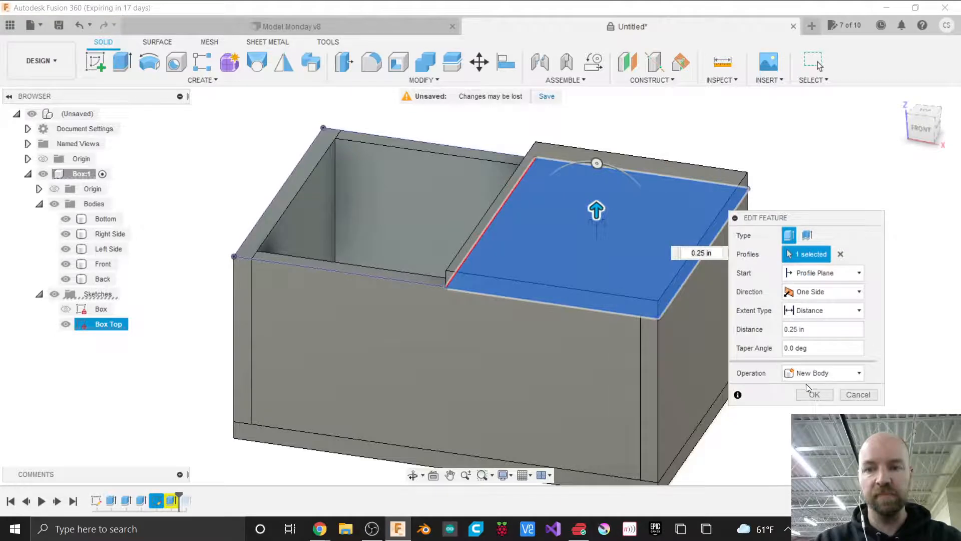
left_click(813, 395)
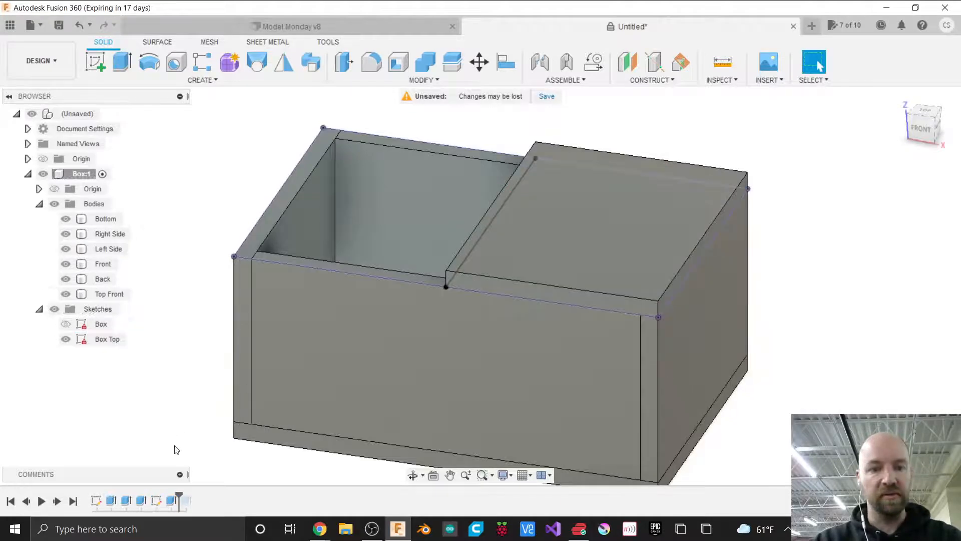
Roll the history to its end and repair the last extrusion's missing profile with the left half of the Box Top sketch.
left_click_drag(179, 495, 194, 497)
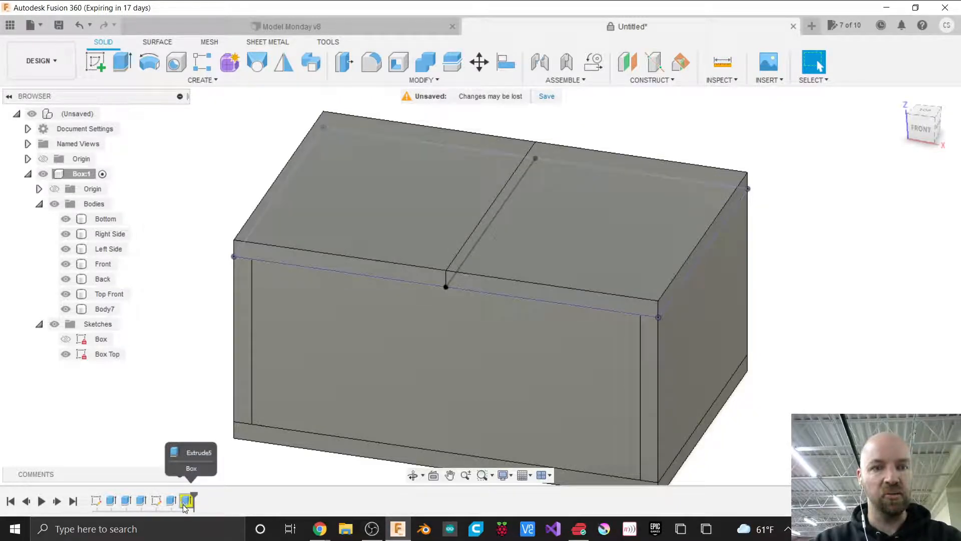
left_click(187, 501)
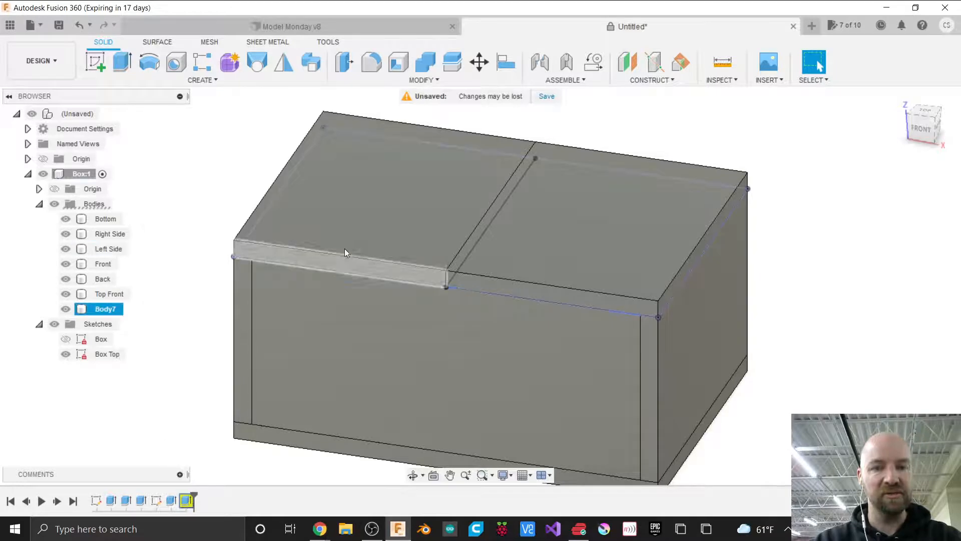
right_click(186, 500)
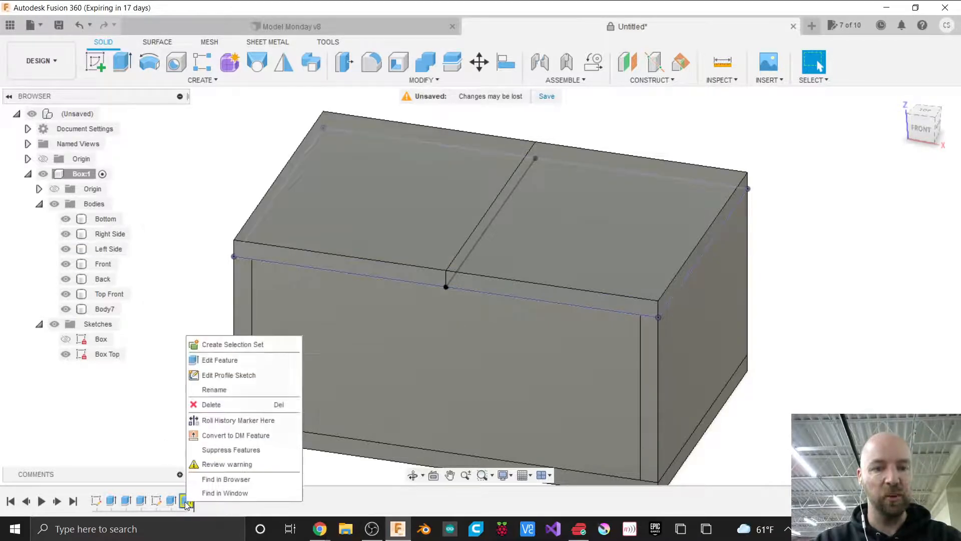
left_click(227, 360)
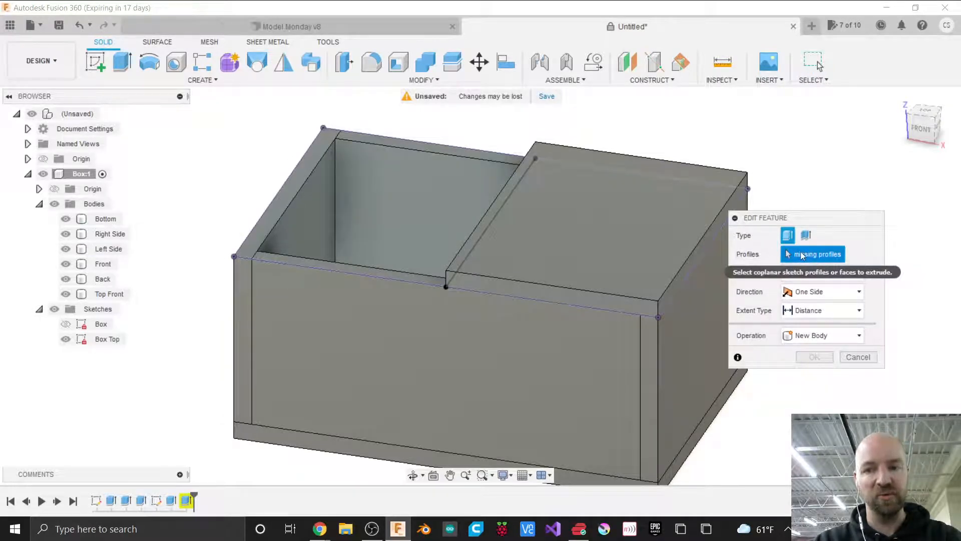
left_click(402, 188)
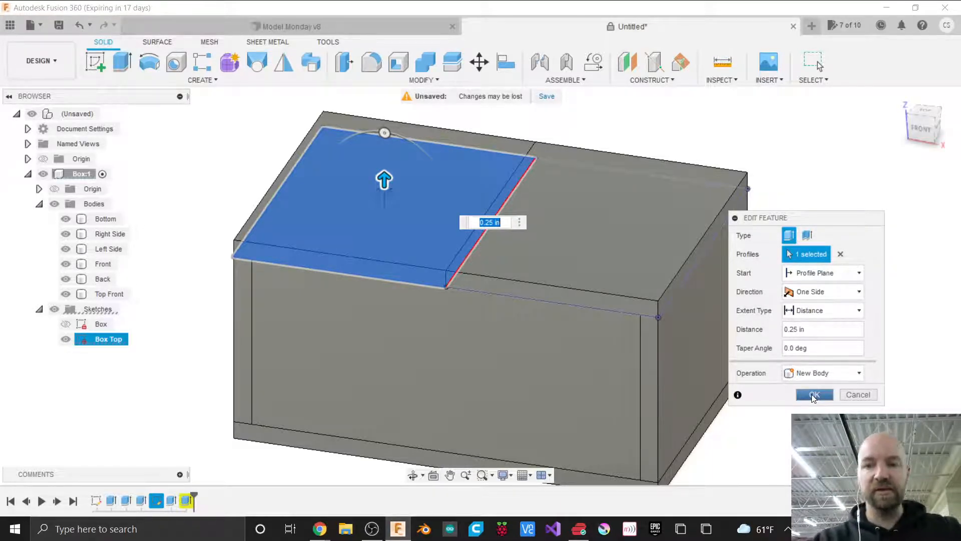
left_click(812, 394)
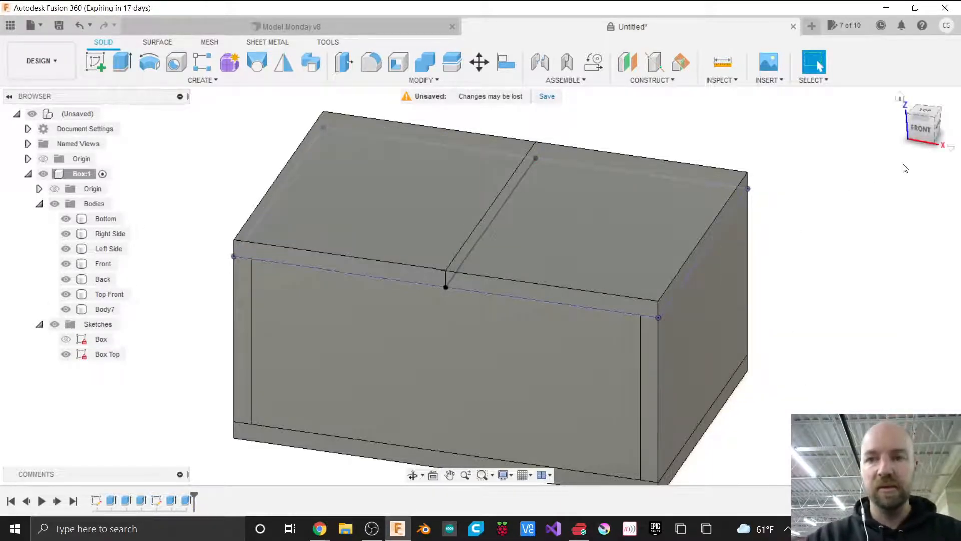
left_click(926, 136)
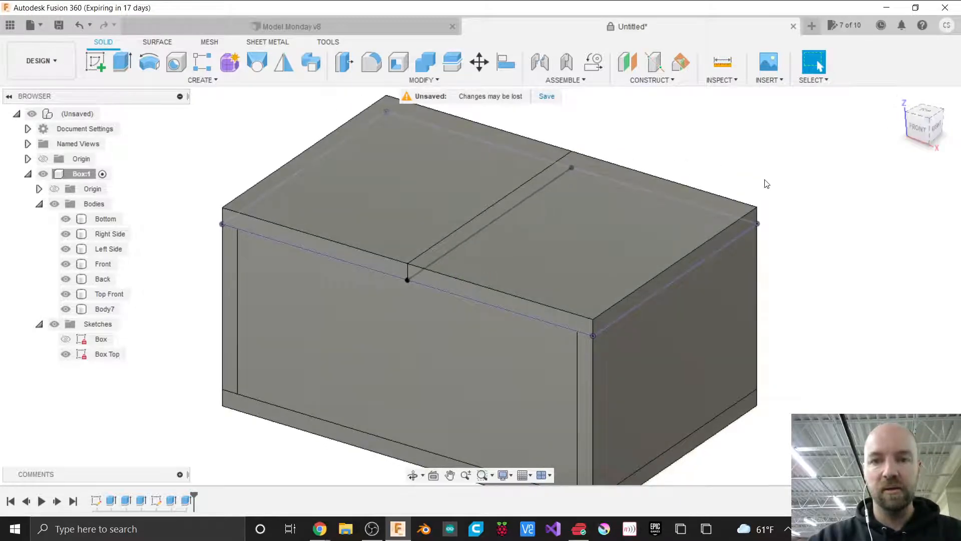
Hide the Box Top sketch in the Box component and leave no body selected.
left_click(66, 354)
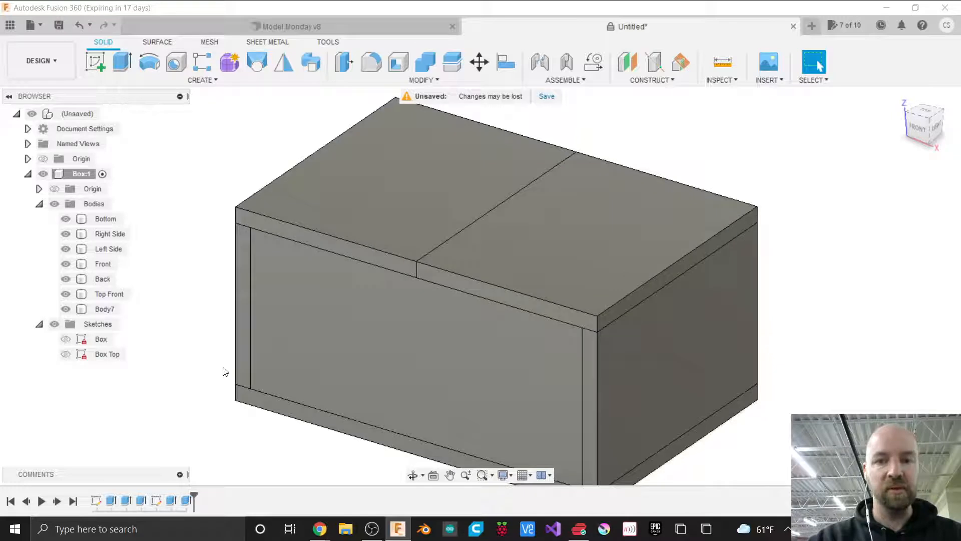
left_click(252, 360)
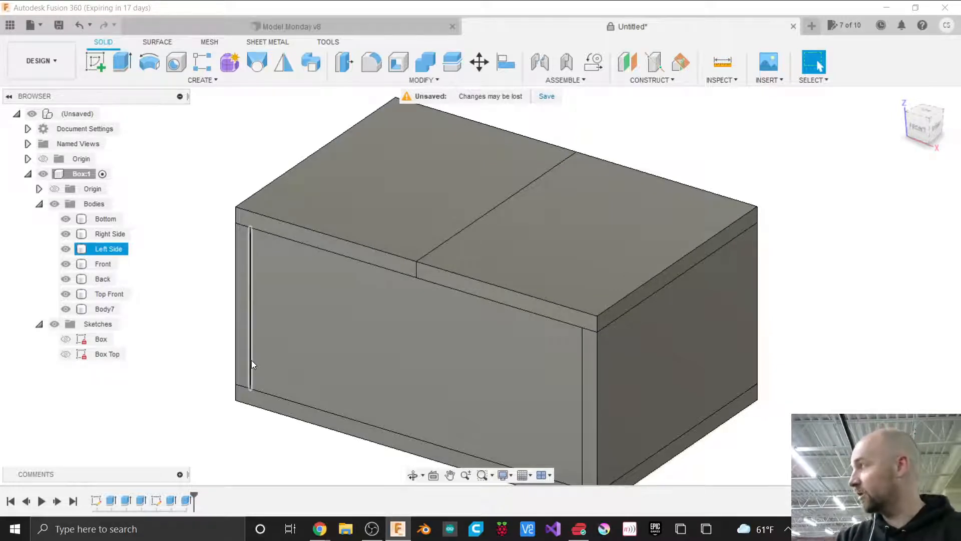
left_click(215, 350)
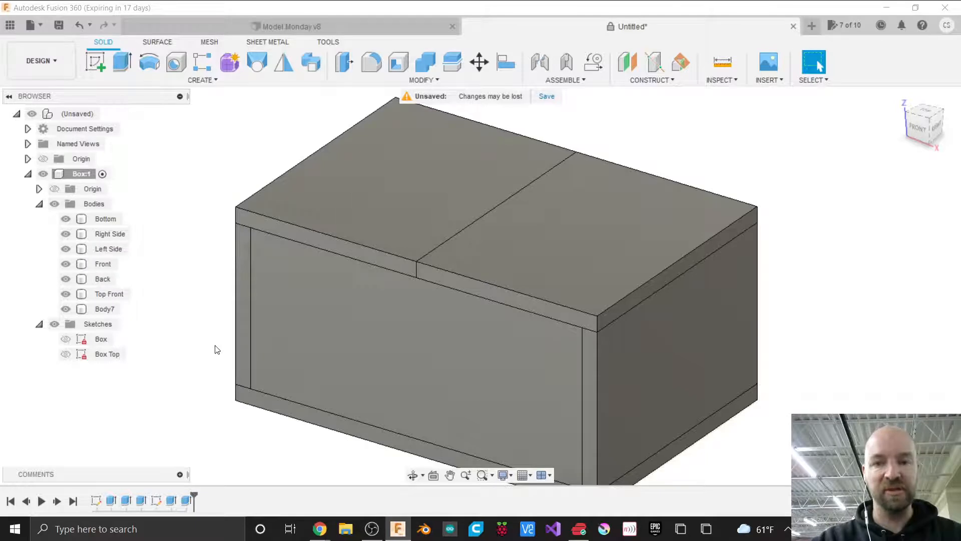
Rename Body7, the unnamed half of the box's lid, as Back Front.
double_click(102, 309)
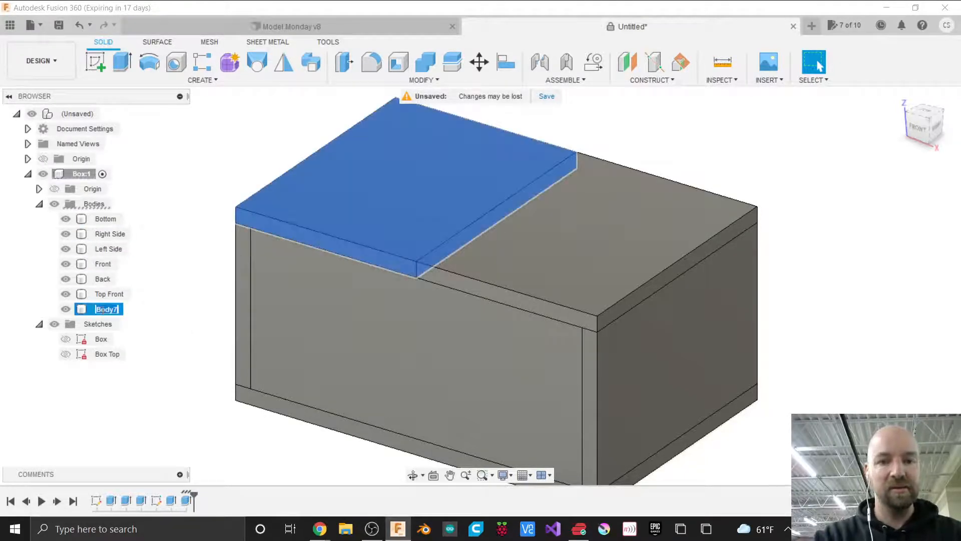
left_click(103, 310)
double_click(103, 310)
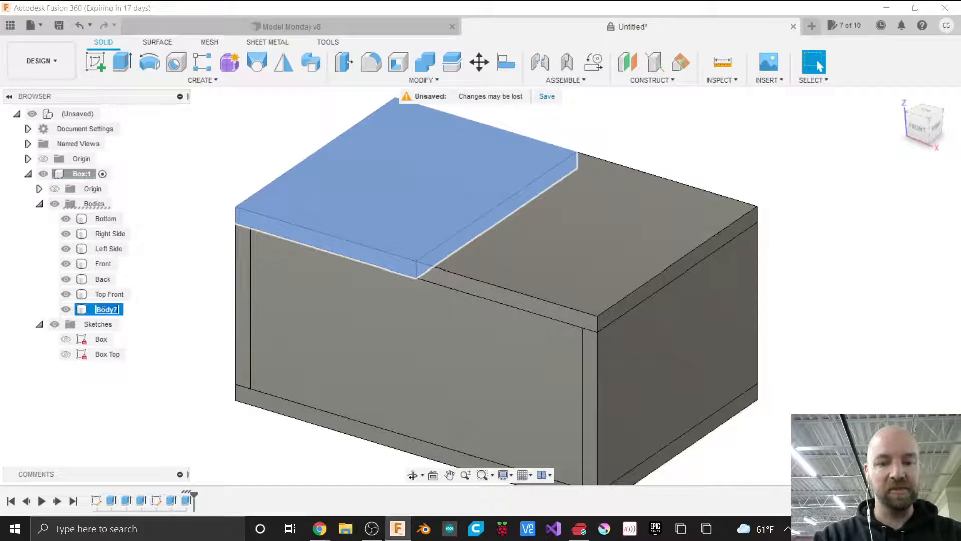
type("Back")
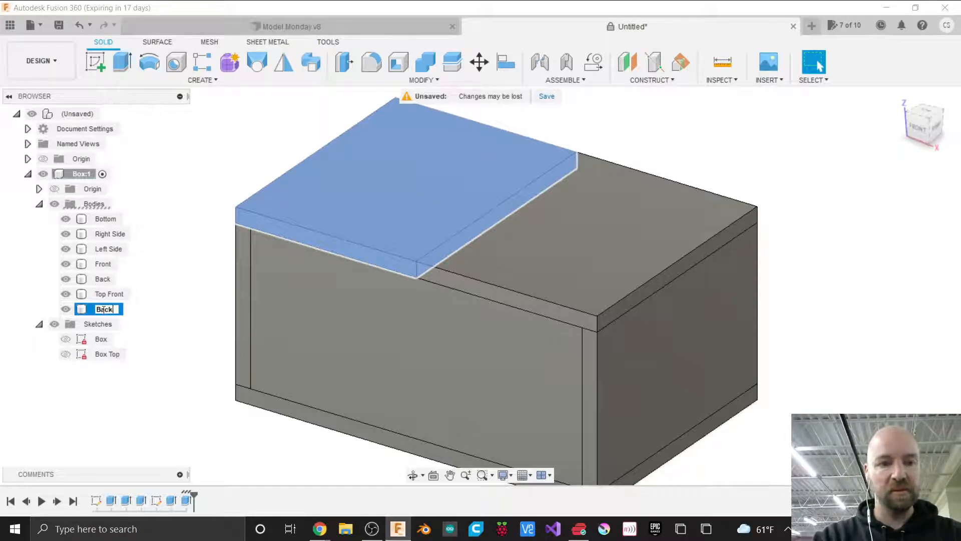
type(" Front")
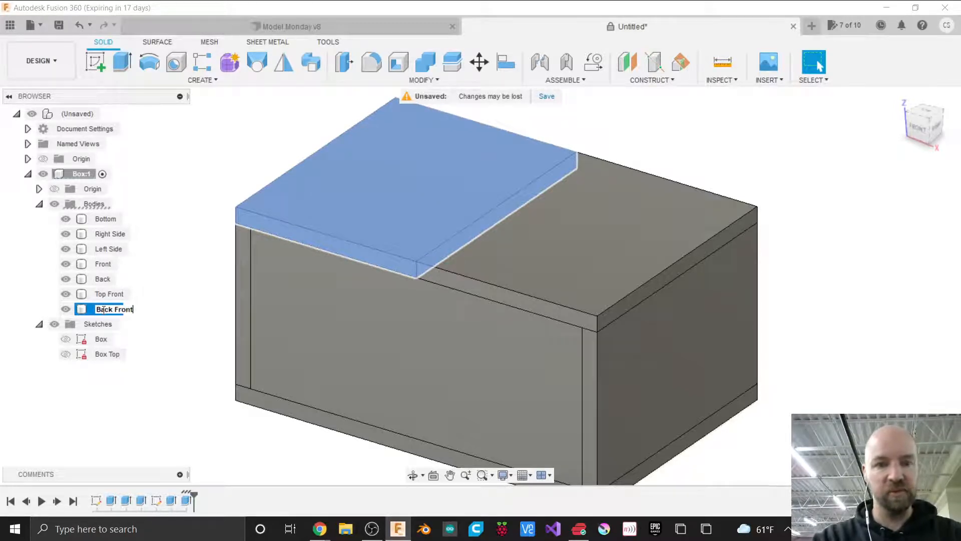
key("Return")
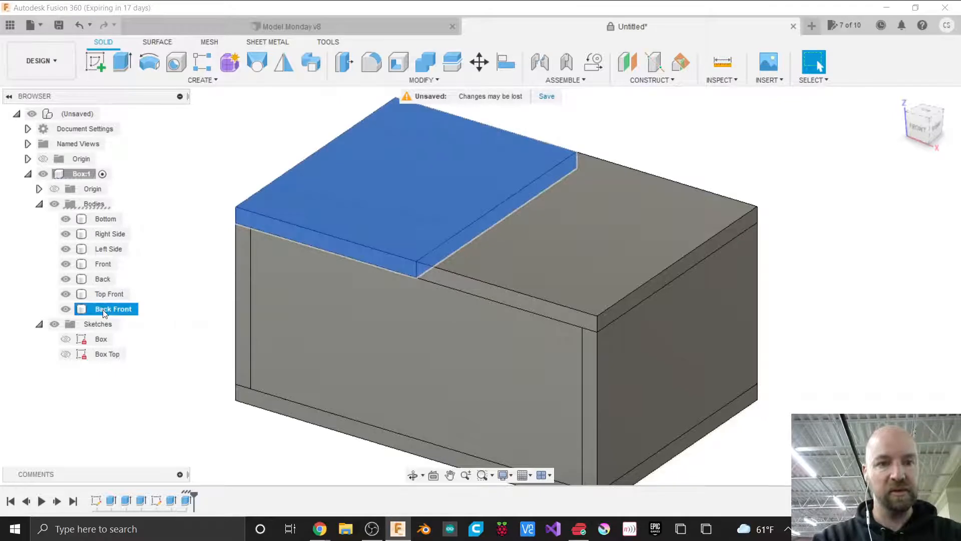
left_click(181, 295)
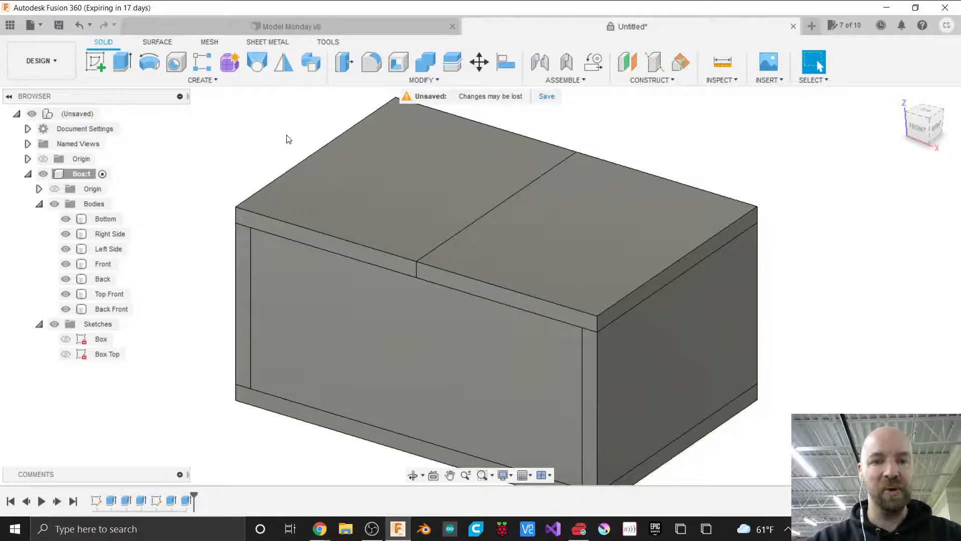
Collapse the Bodies and Sketches folders of the Box component.
scroll(296, 125, "down", 2)
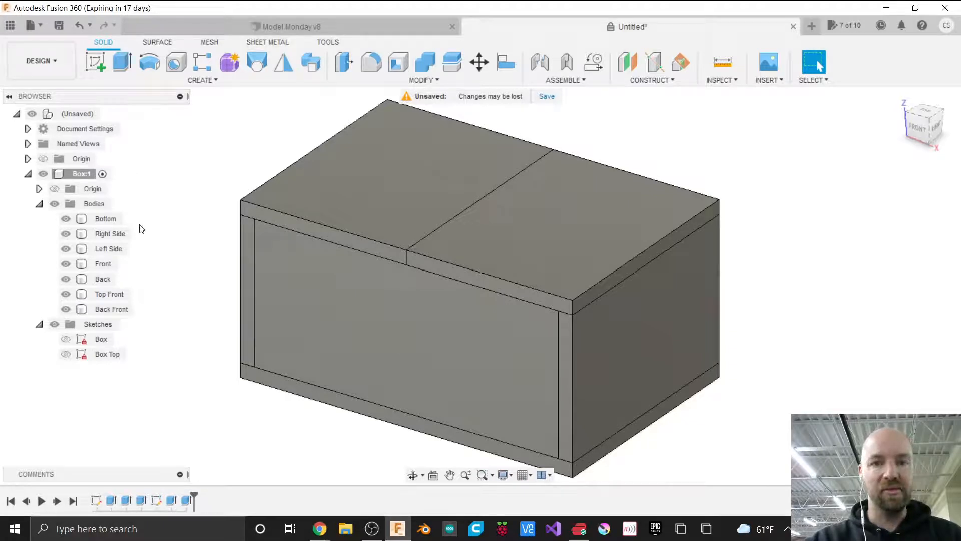
left_click(39, 204)
left_click(39, 219)
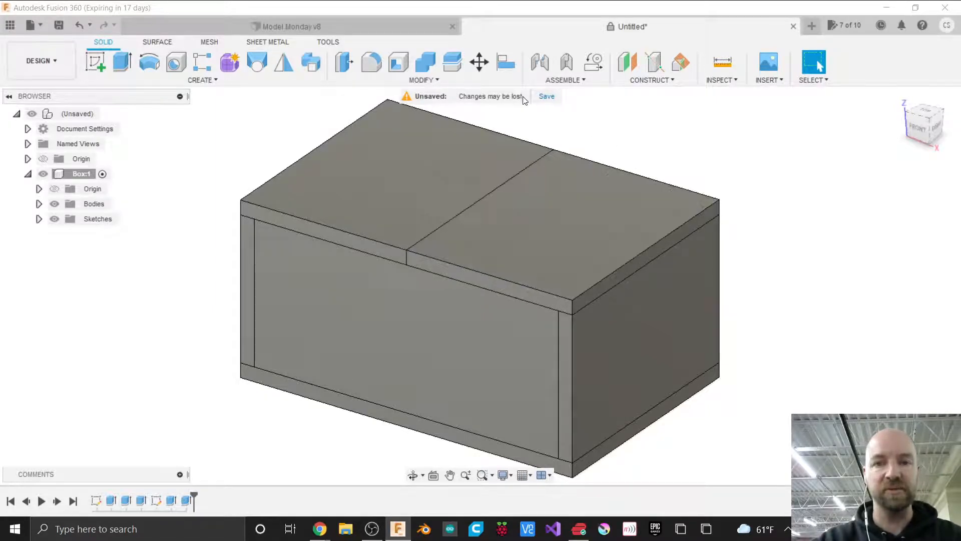
Open the Appearance settings and reposition and enlarge their window to show more of the material library.
left_click(433, 80)
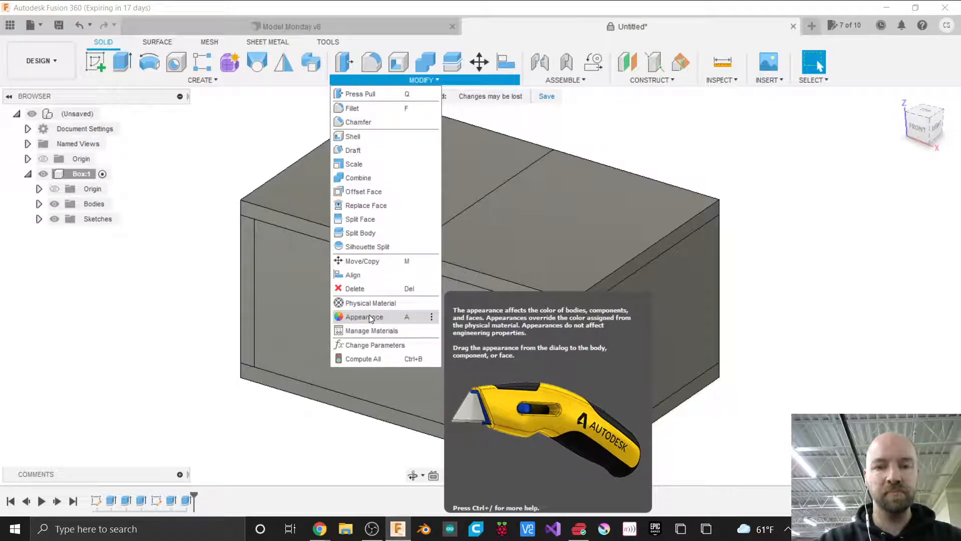
key("Escape")
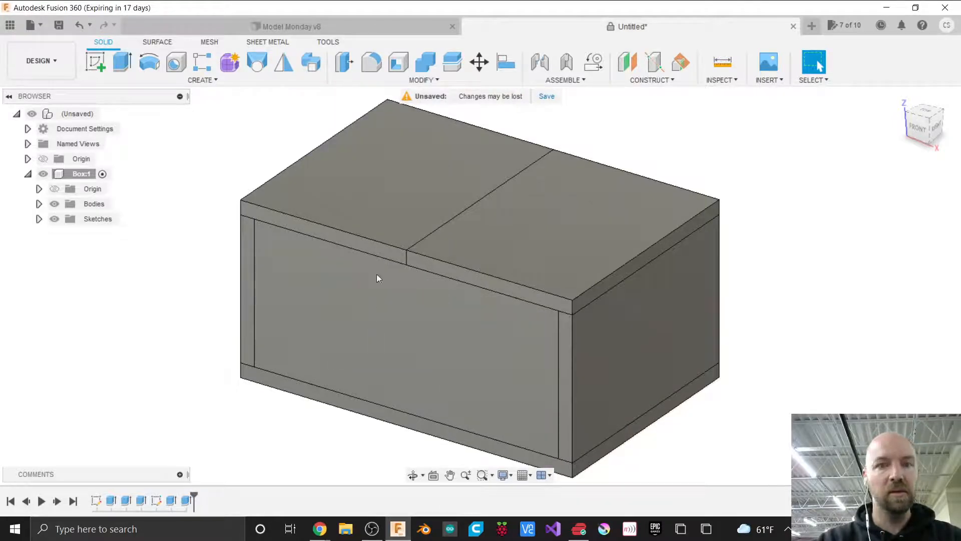
key("a")
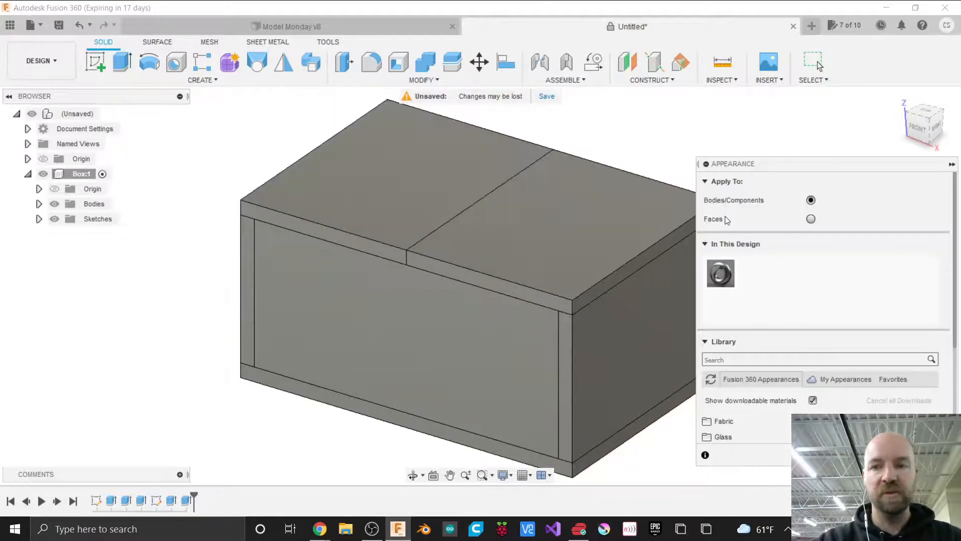
left_click_drag(820, 167, 781, 51)
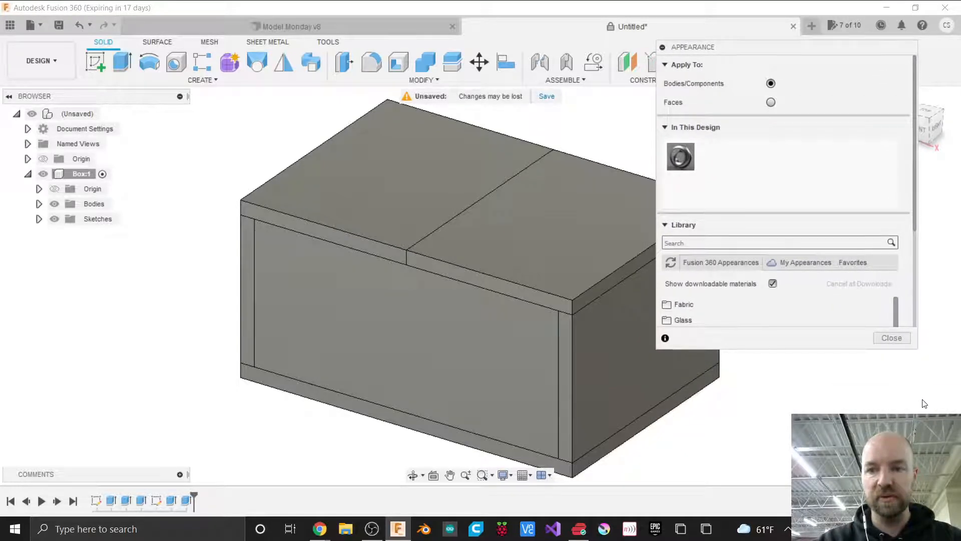
left_click_drag(919, 353, 931, 483)
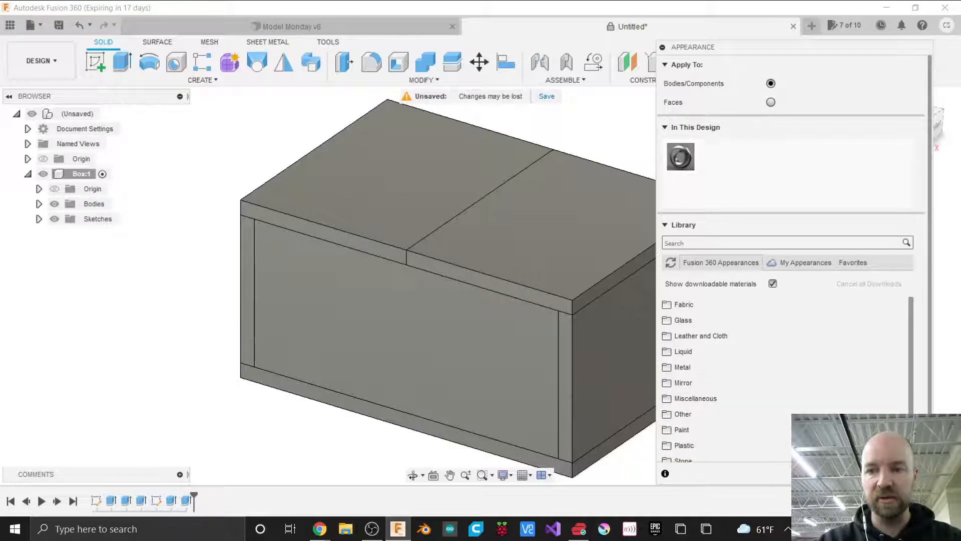
left_click_drag(930, 340, 929, 360)
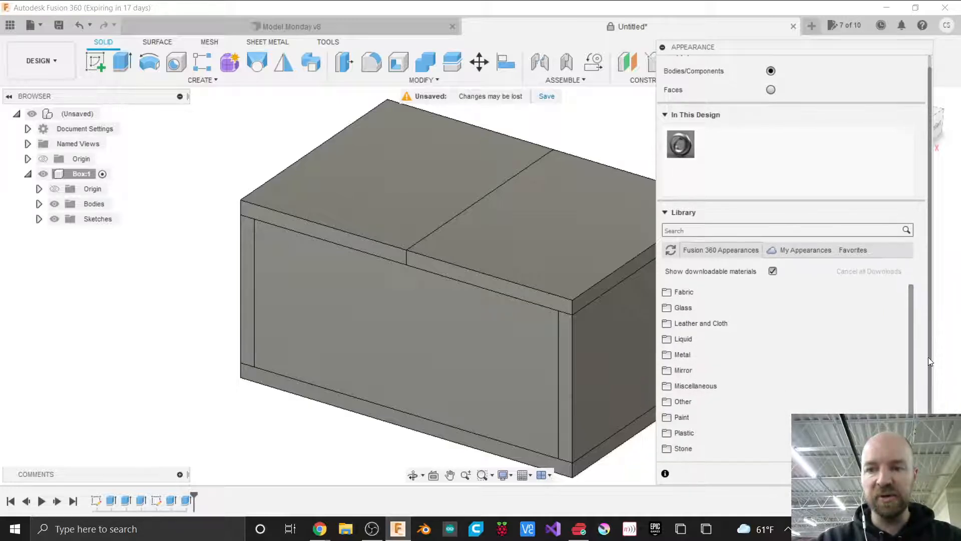
Expand the Finished category of Wood (Solid) in the Fusion 360 appearance library.
scroll(909, 377, "down", 2)
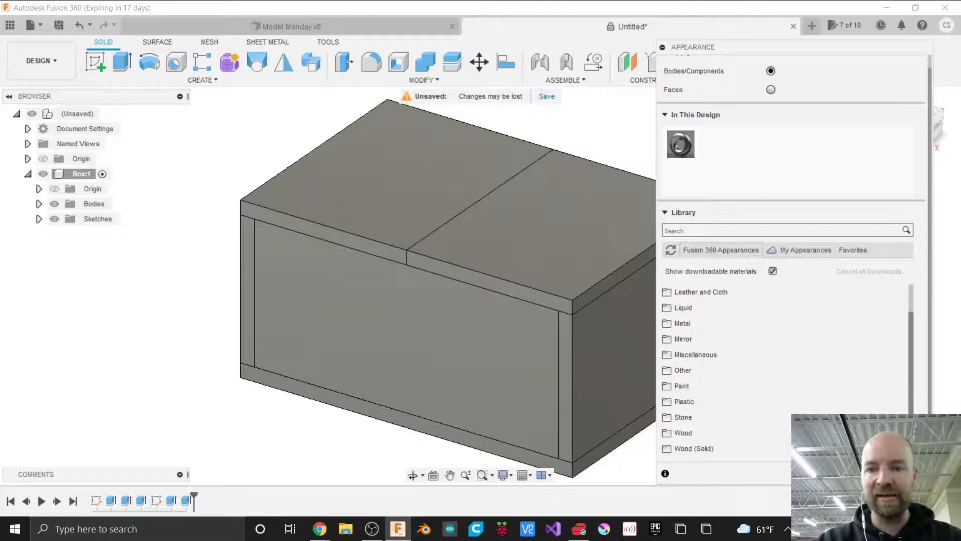
scroll(909, 350, "up", 2)
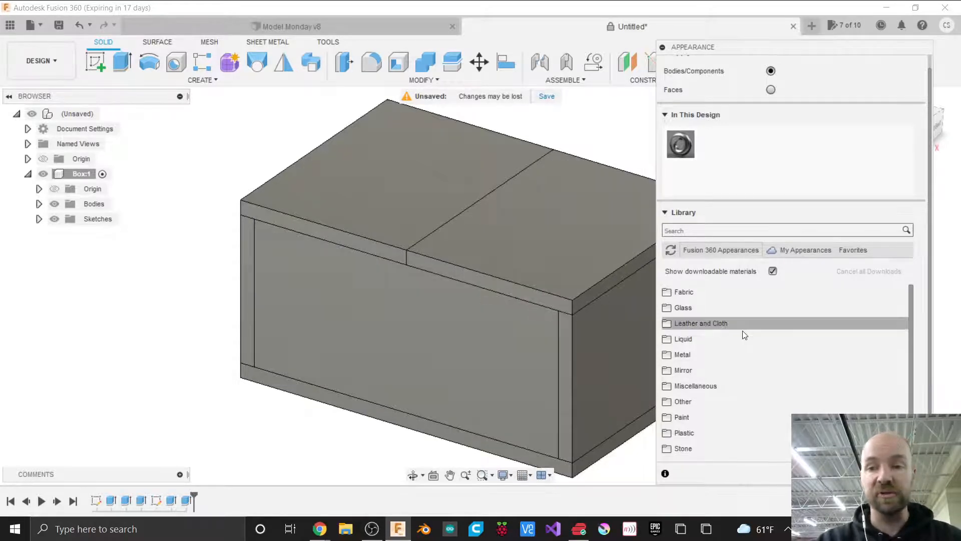
scroll(756, 340, "down", 2)
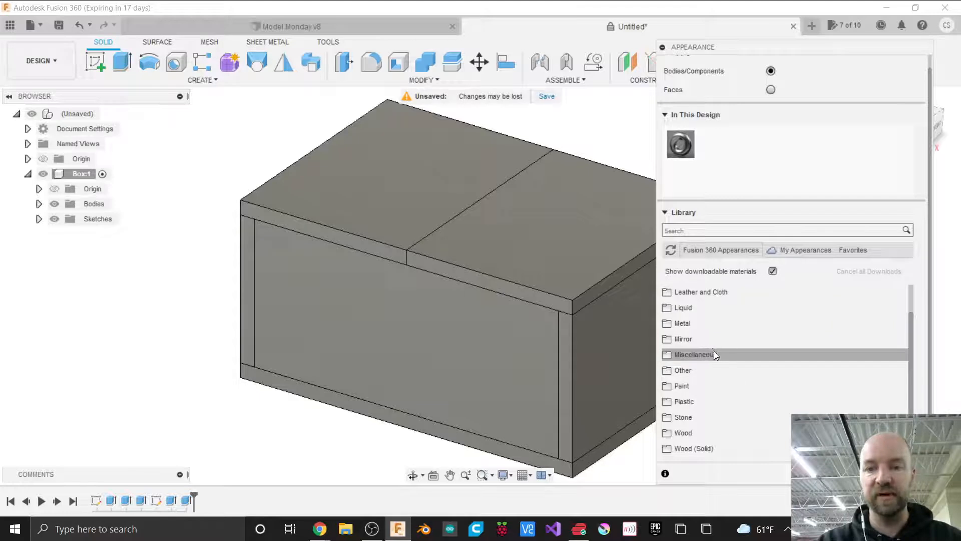
left_click(685, 450)
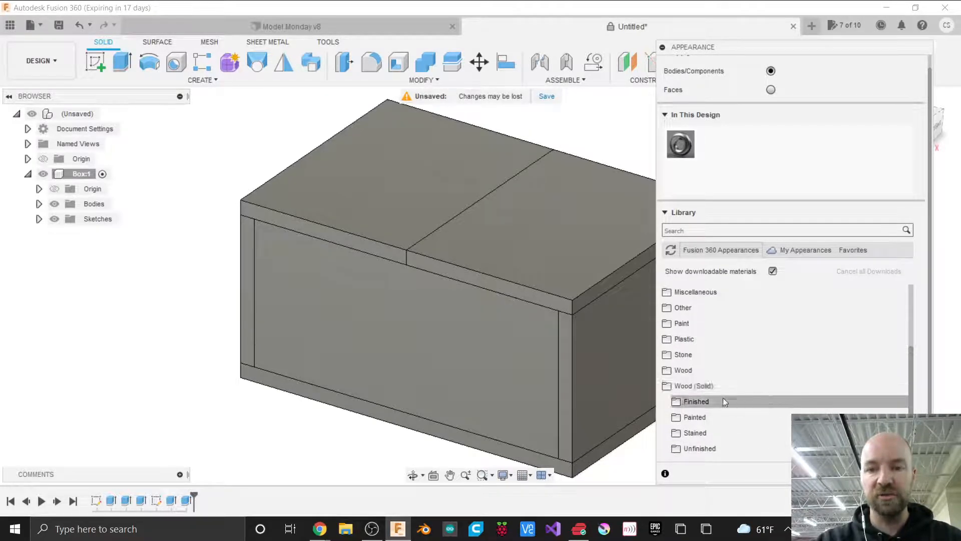
left_click(695, 402)
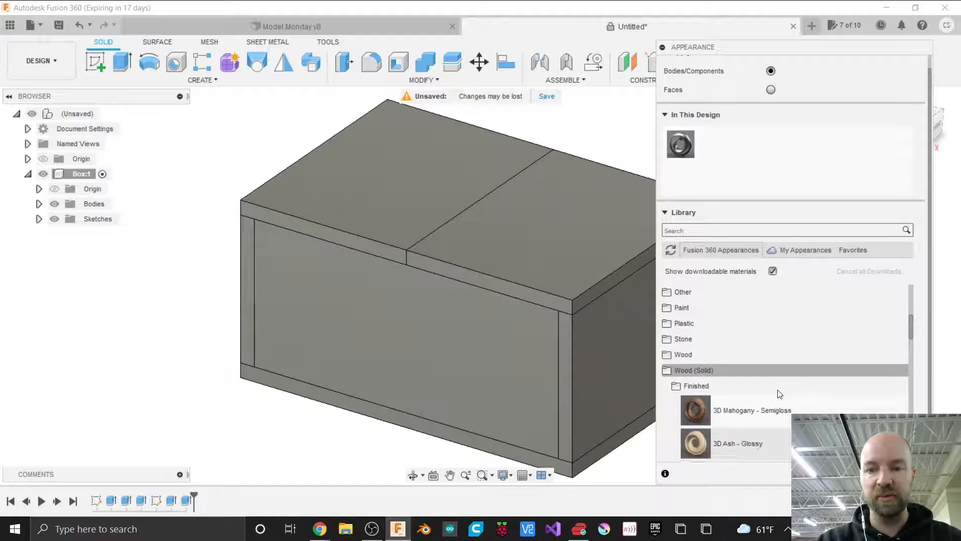
Download the 3D Ash - Glossy and 3D Ash - Semigloss appearances from the finished solid woods.
scroll(777, 389, "down", 3)
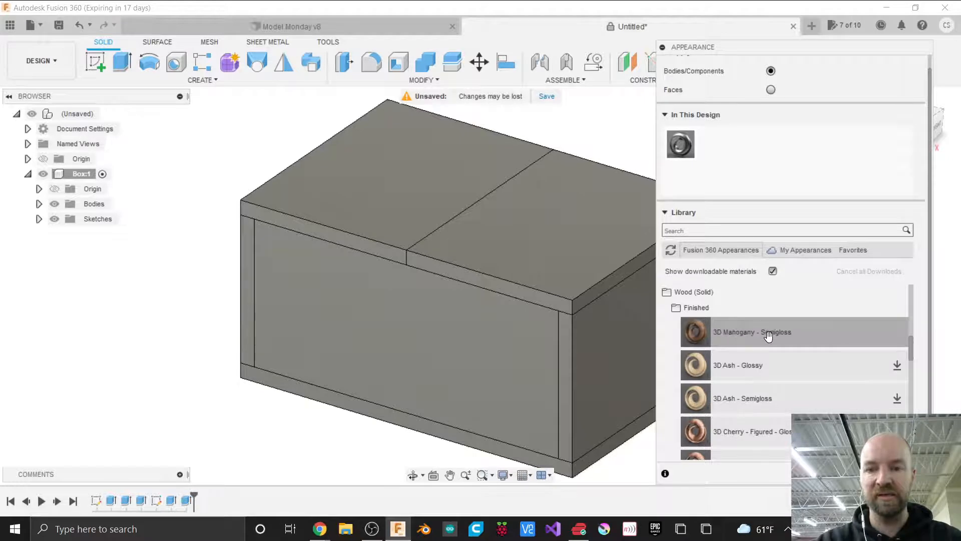
scroll(766, 333, "down", 2)
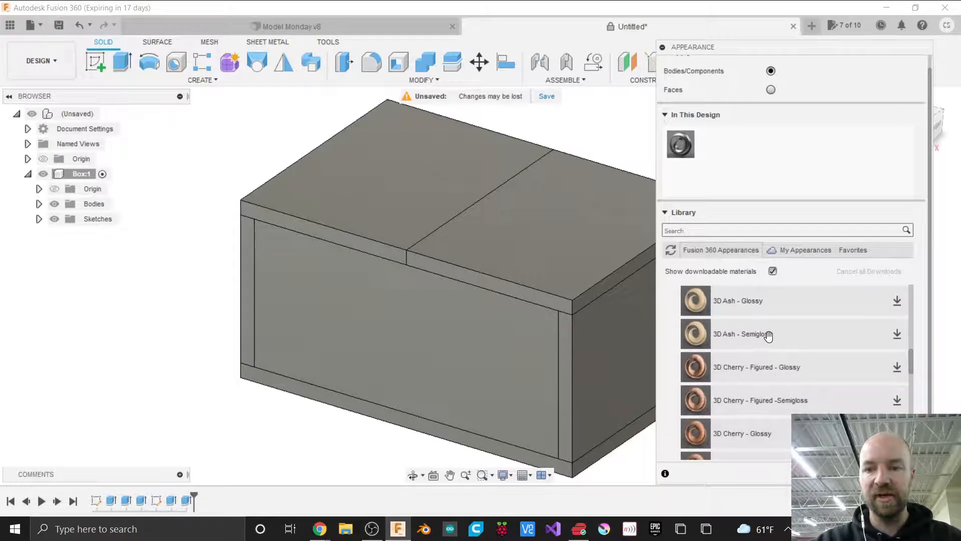
scroll(769, 335, "up", 2)
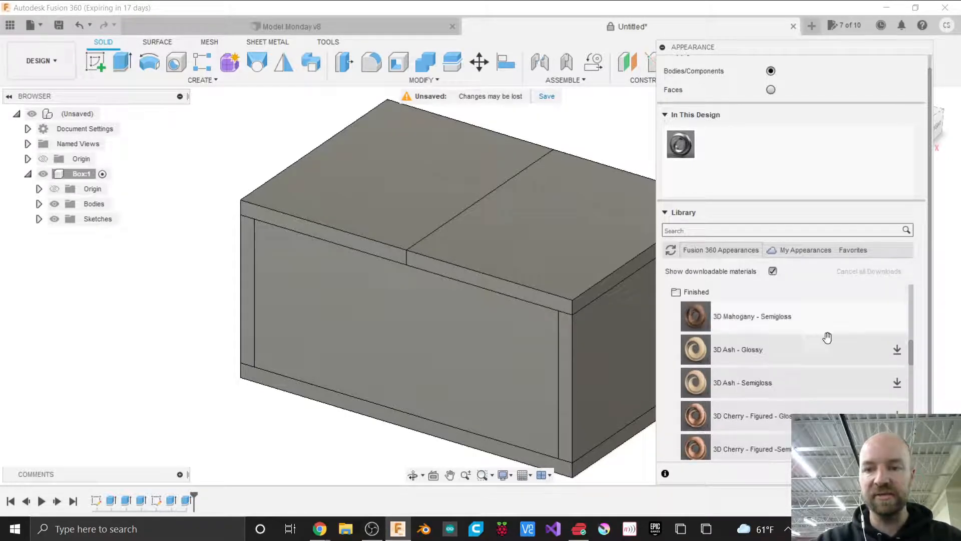
left_click(897, 352)
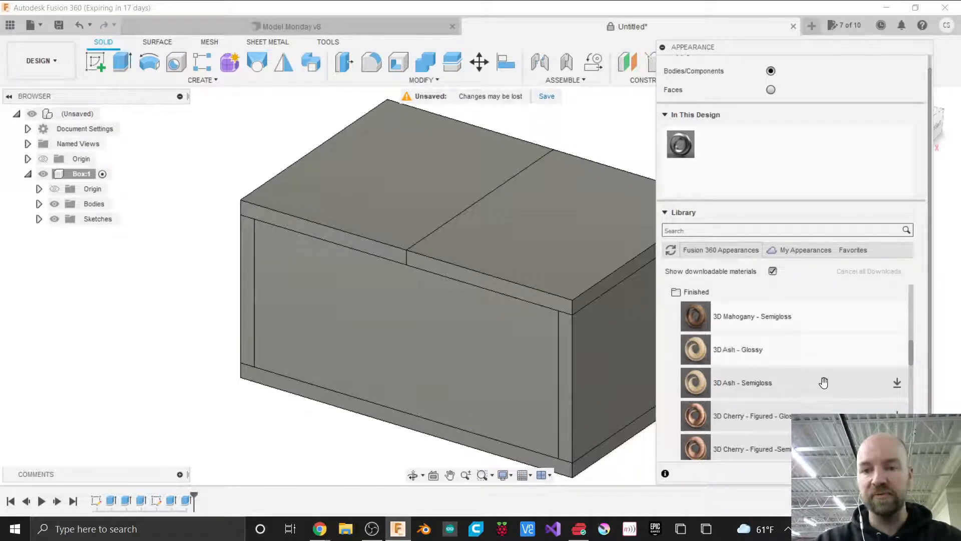
left_click(898, 383)
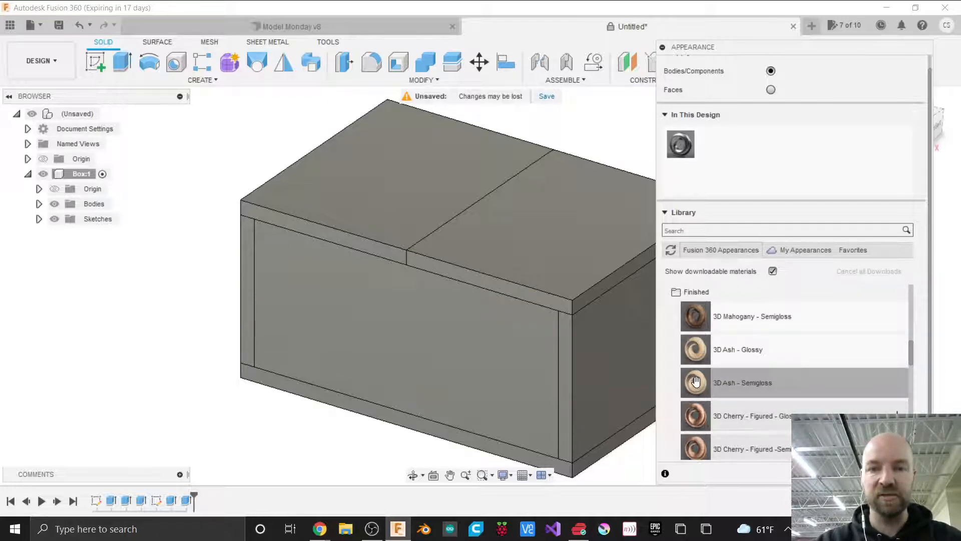
Apply the 3D Ash - Semigloss appearance to the box's long visible side panel and to the Bottom body.
left_click_drag(706, 381, 483, 315)
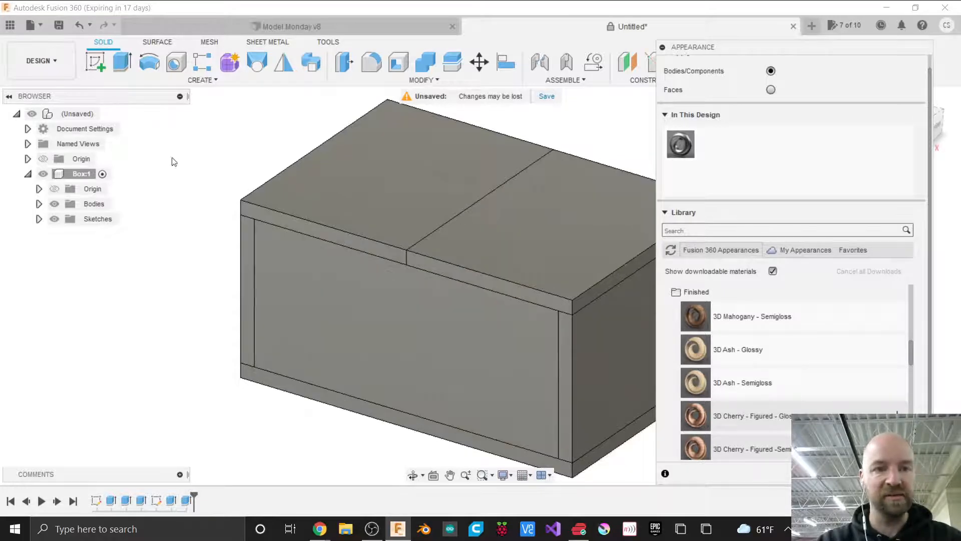
left_click(38, 203)
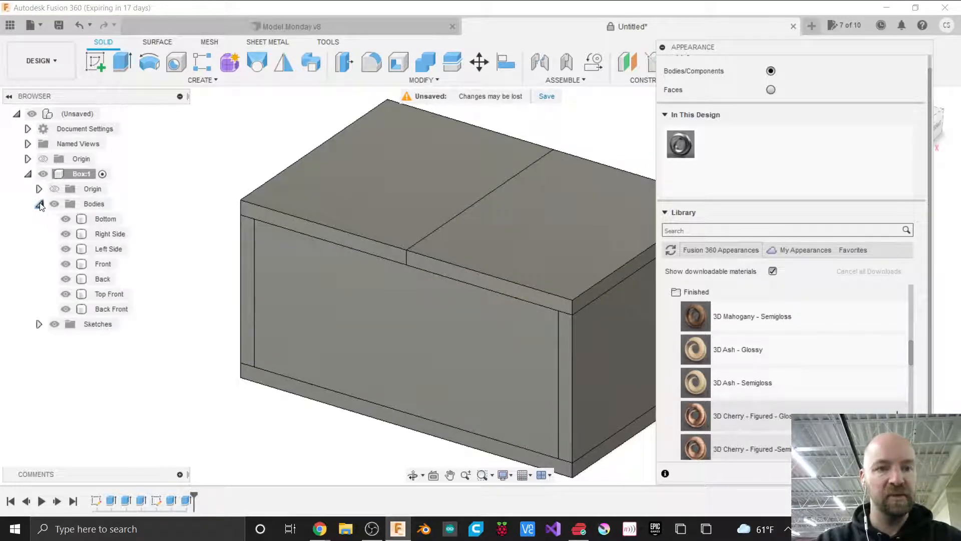
left_click_drag(732, 384, 478, 346)
mouse_move(386, 309)
left_mouse_down()
mouse_move(370, 314)
mouse_move(399, 315)
mouse_move(377, 314)
left_mouse_up()
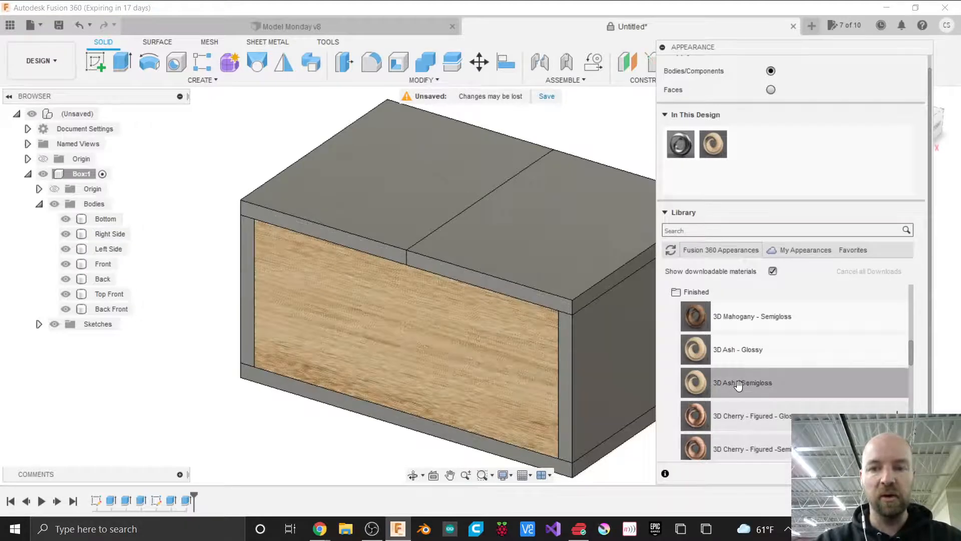
left_click_drag(738, 385, 98, 217)
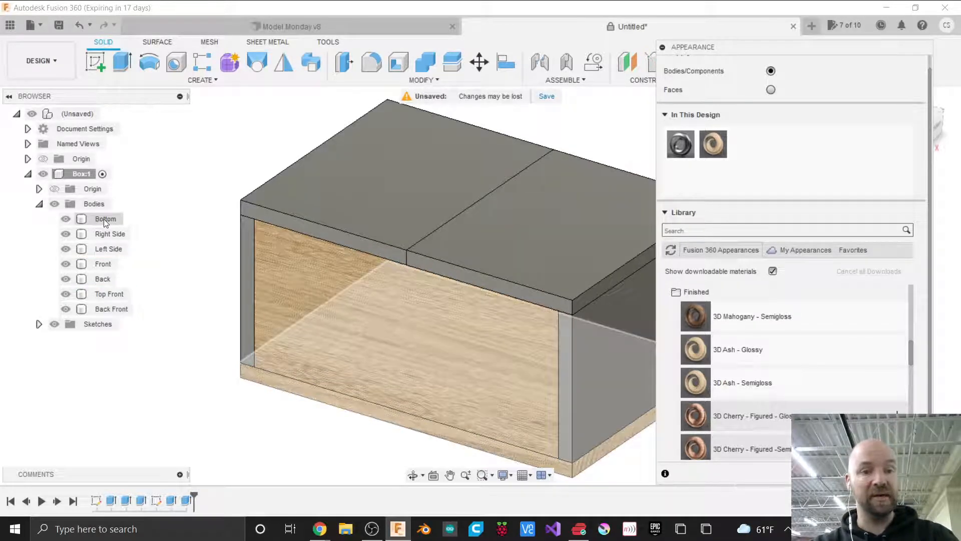
left_click(105, 220)
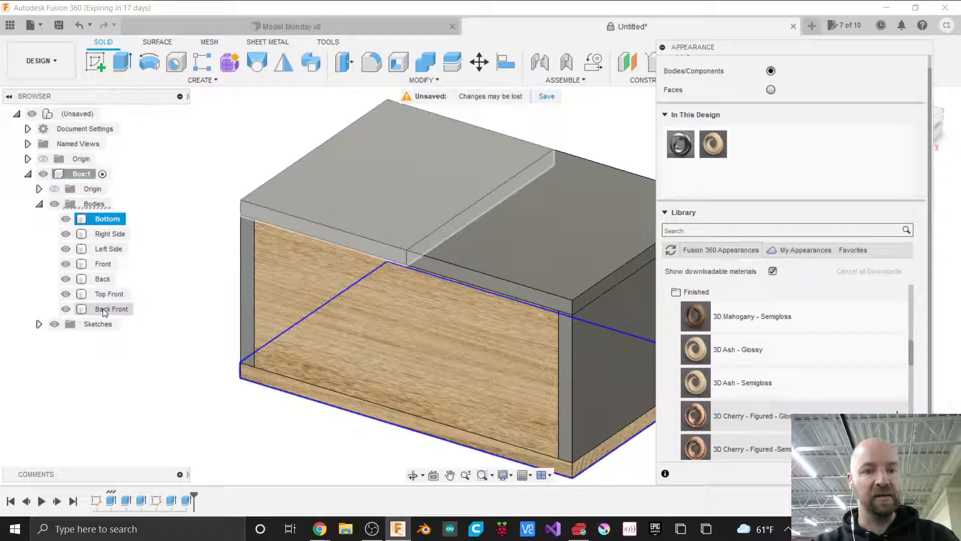
left_click(104, 310, "shift")
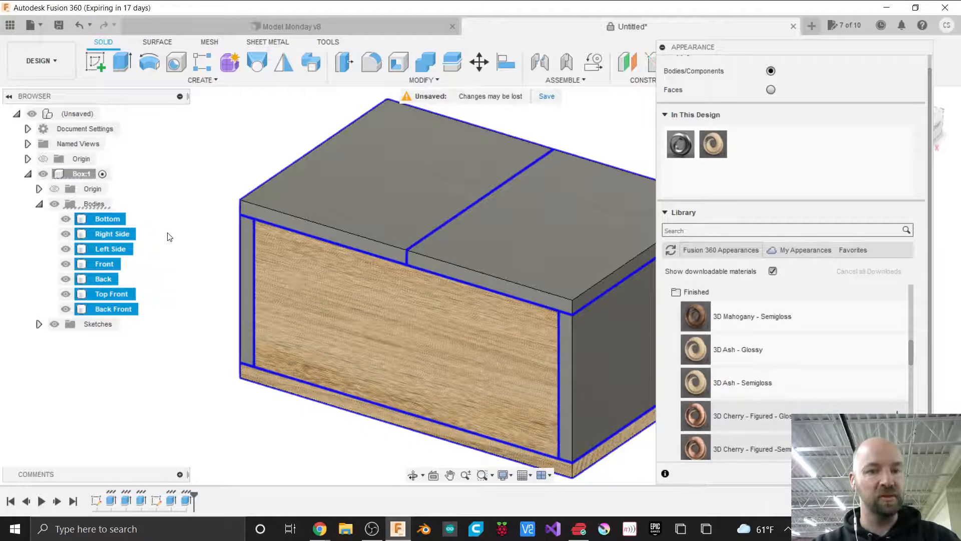
key("Escape")
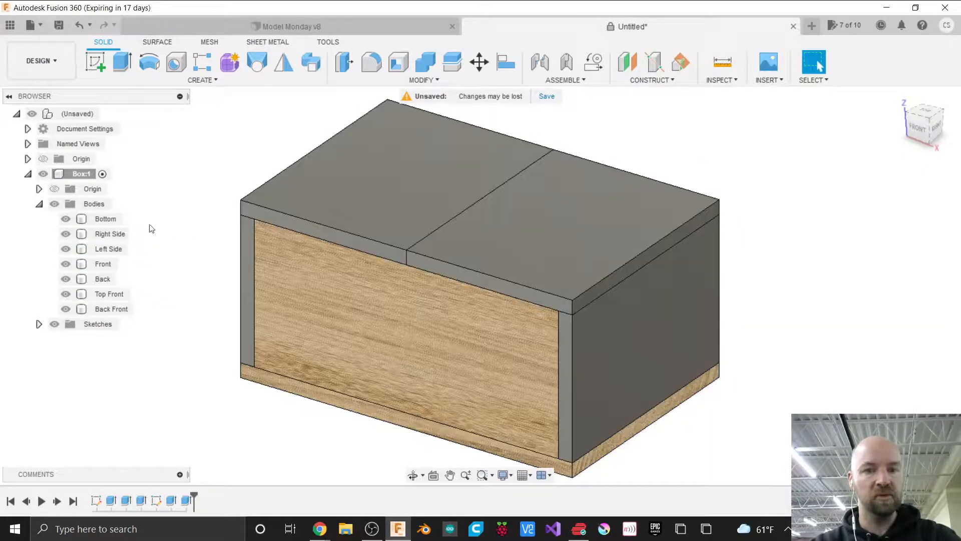
Reopen the Appearance settings and apply 3D Ash - Semigloss to the Bottom, Right Side, Left Side and Top Front bodies together.
left_click(422, 80)
key("Escape")
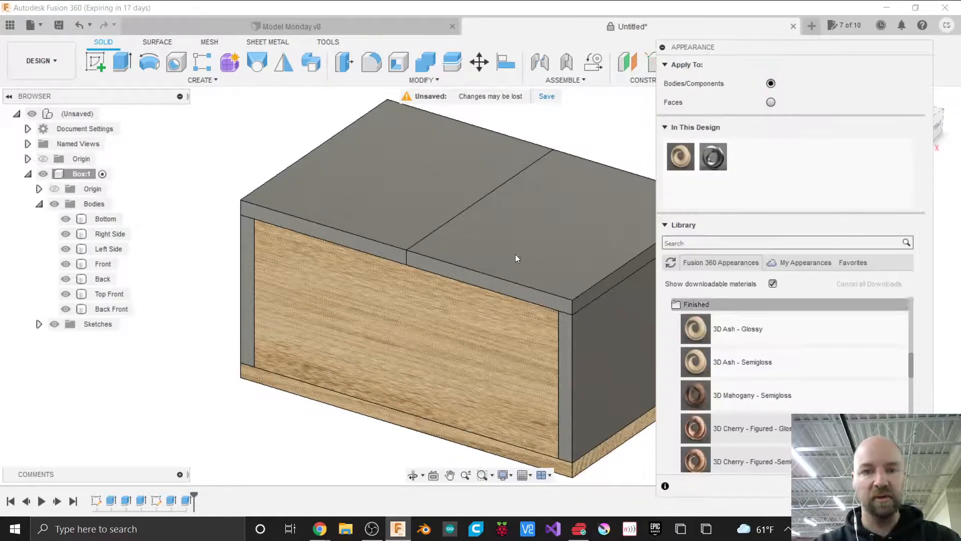
left_click(106, 219)
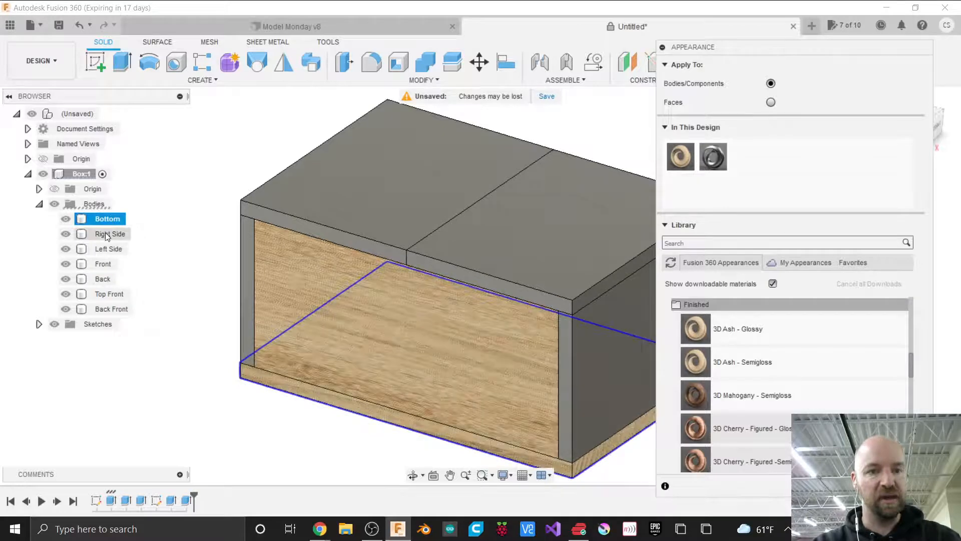
left_click(105, 249, "shift")
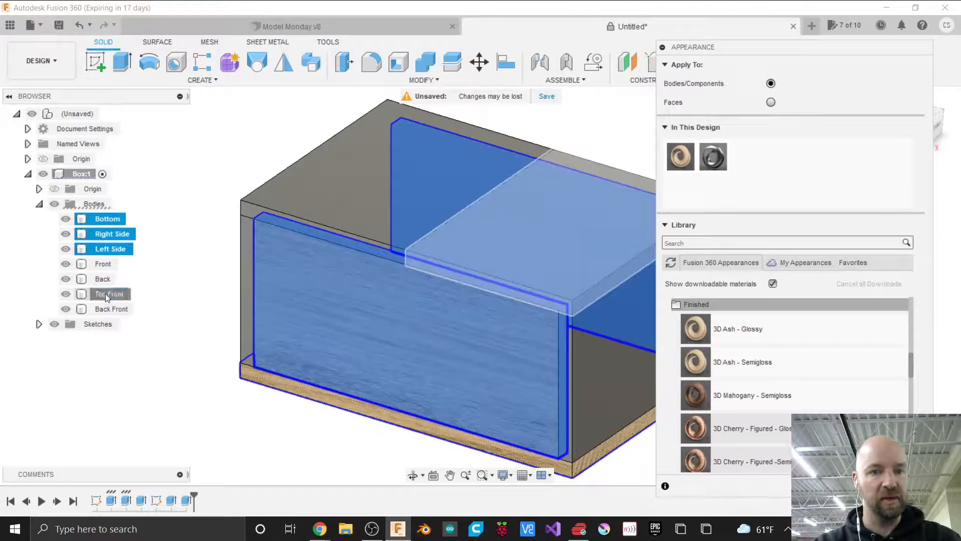
left_click(106, 293, "ctrl")
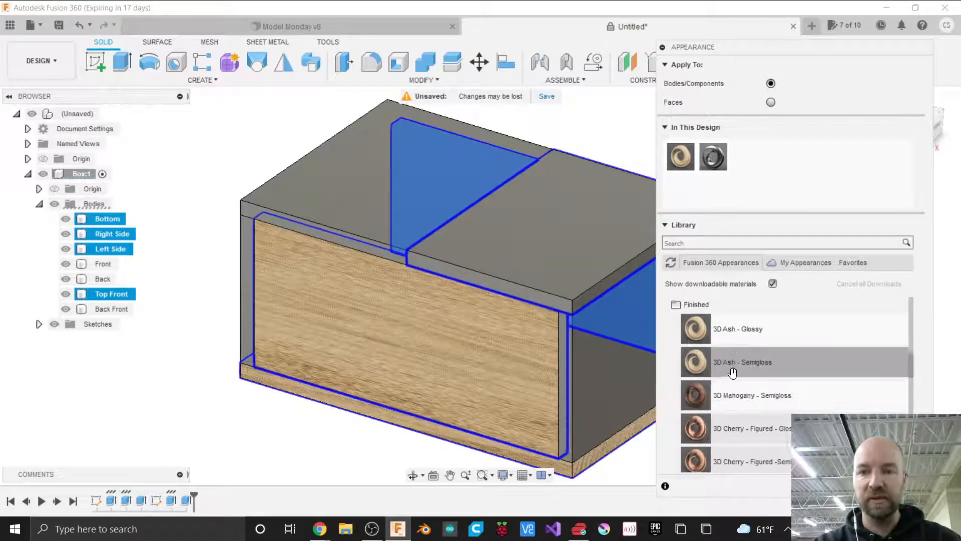
left_click_drag(734, 366, 110, 232)
key("Escape")
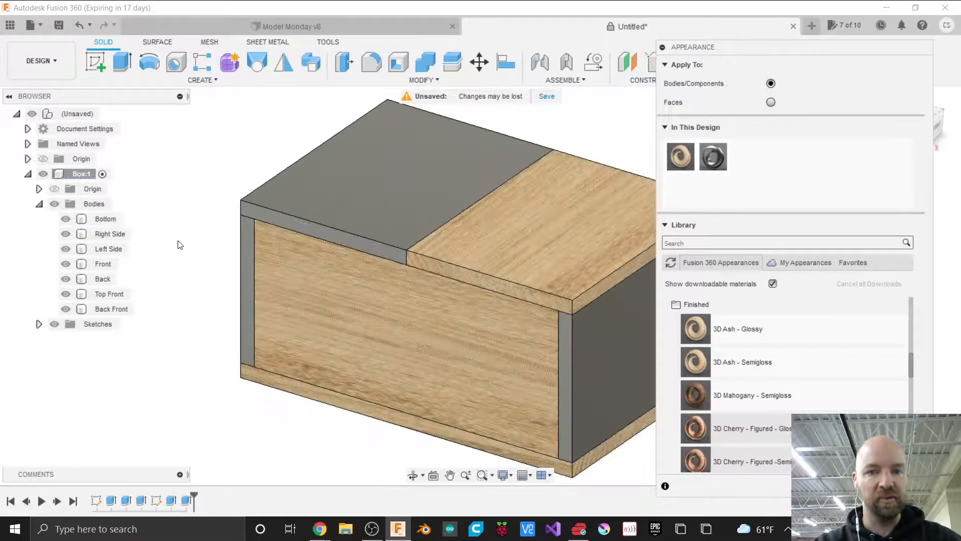
Apply 3D Ash - Semigloss to all seven bodies of the box, from Bottom through Back Front, at once.
left_click(459, 375)
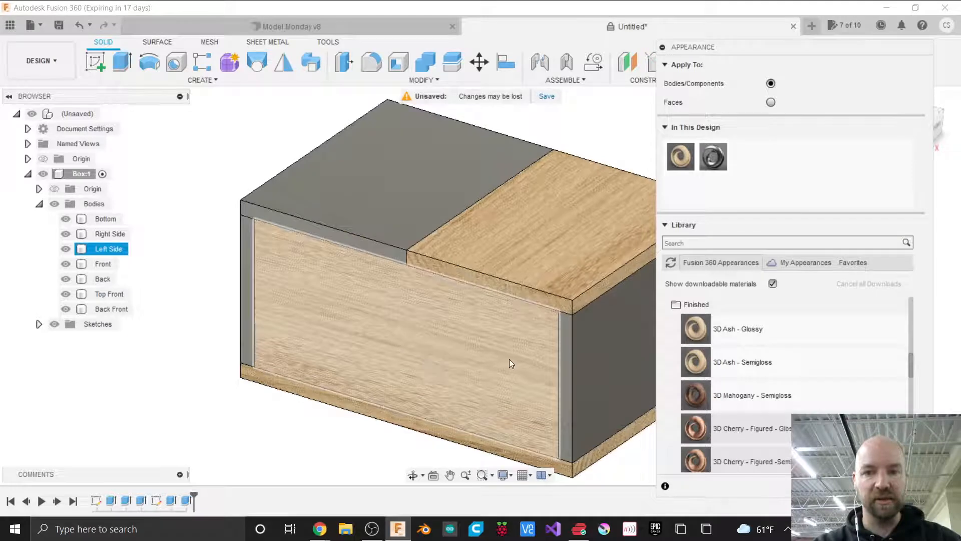
key("Escape")
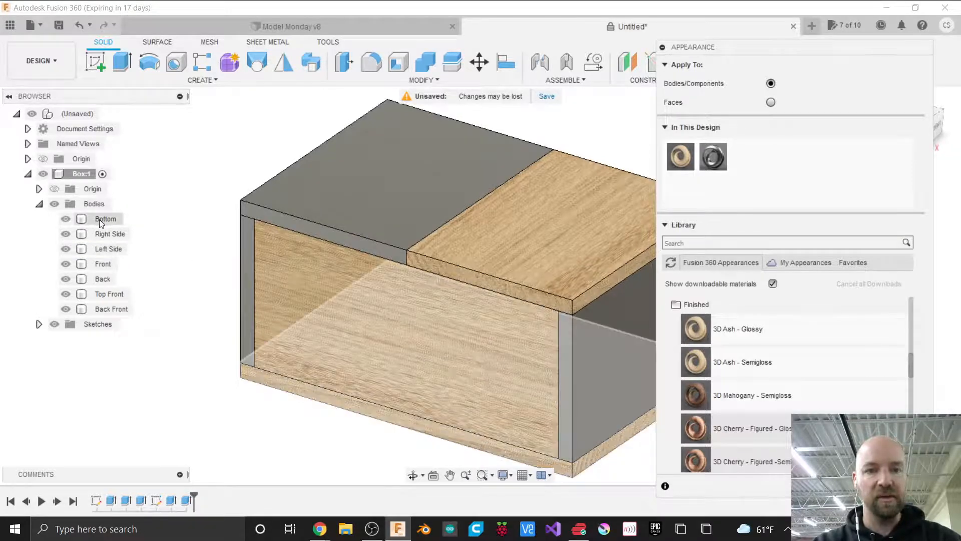
left_click(100, 219)
left_click(106, 310, "shift")
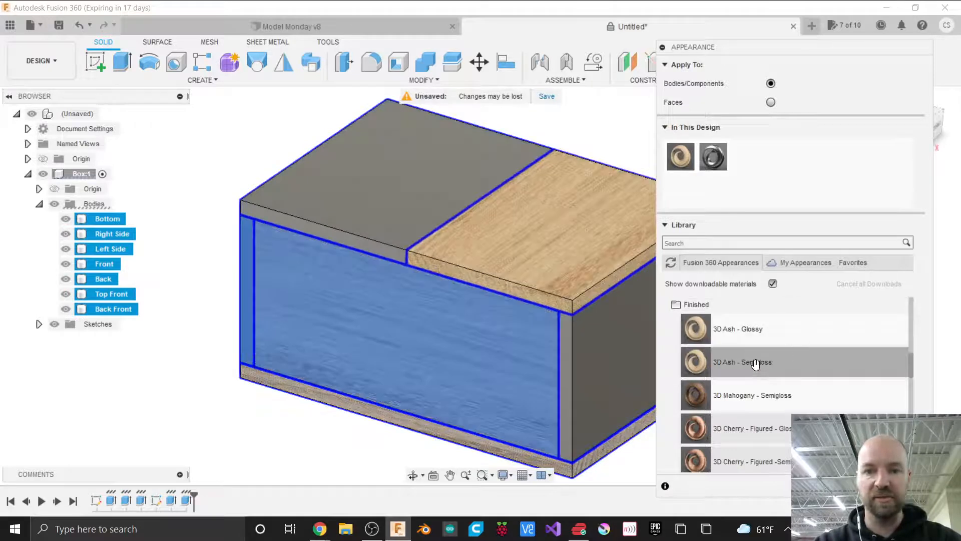
left_click_drag(755, 363, 382, 193)
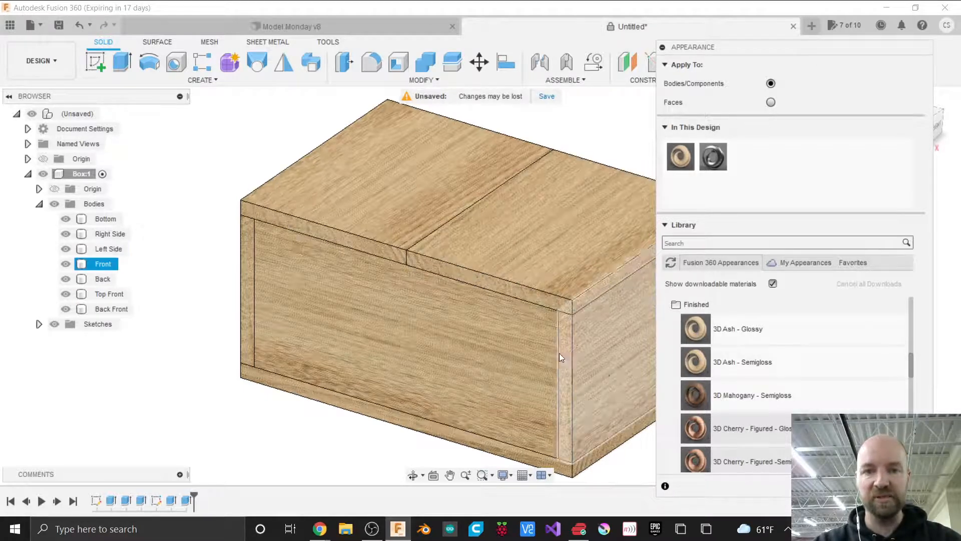
left_click(398, 305)
Collapse the Wood (Solid) category of the appearance library and expand the Gold category under Metal.
left_click(696, 305)
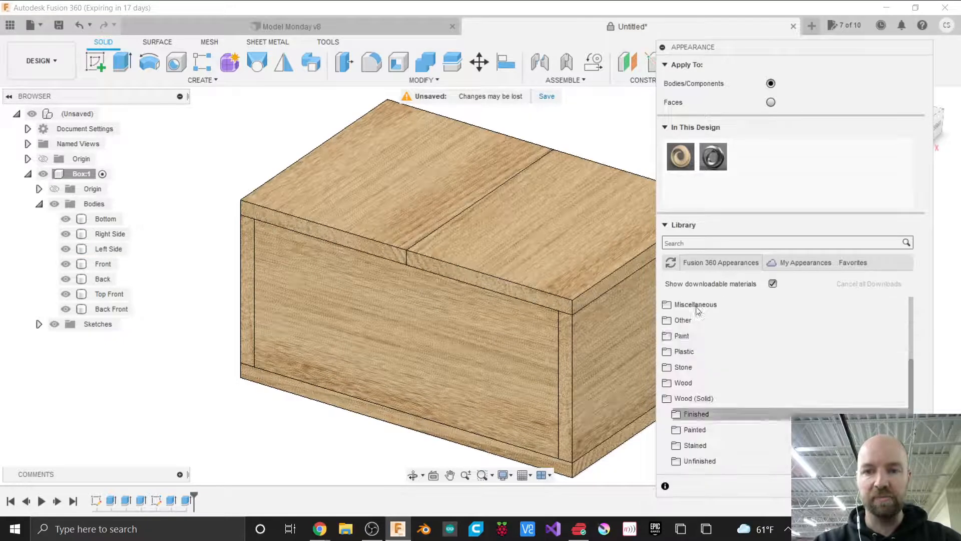
left_click(674, 398)
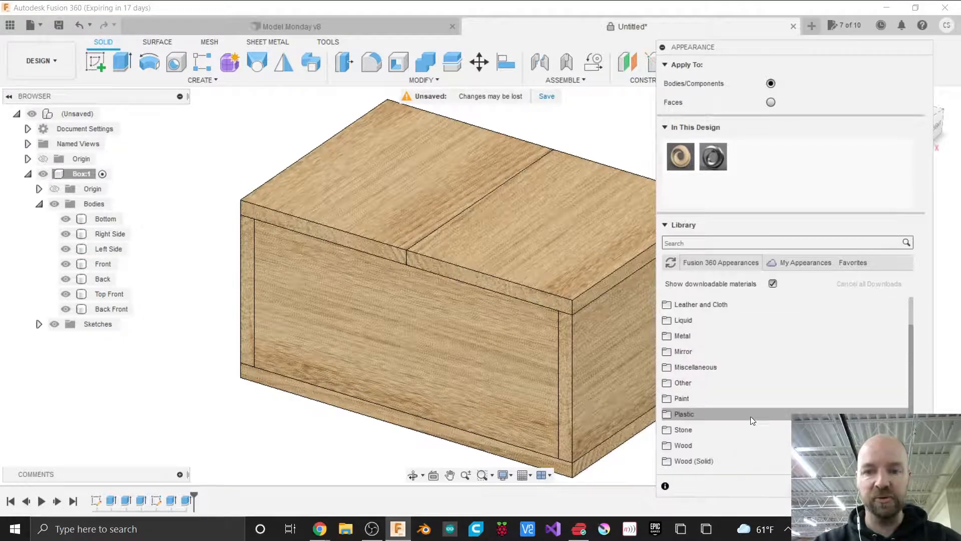
scroll(750, 416, "up", 1)
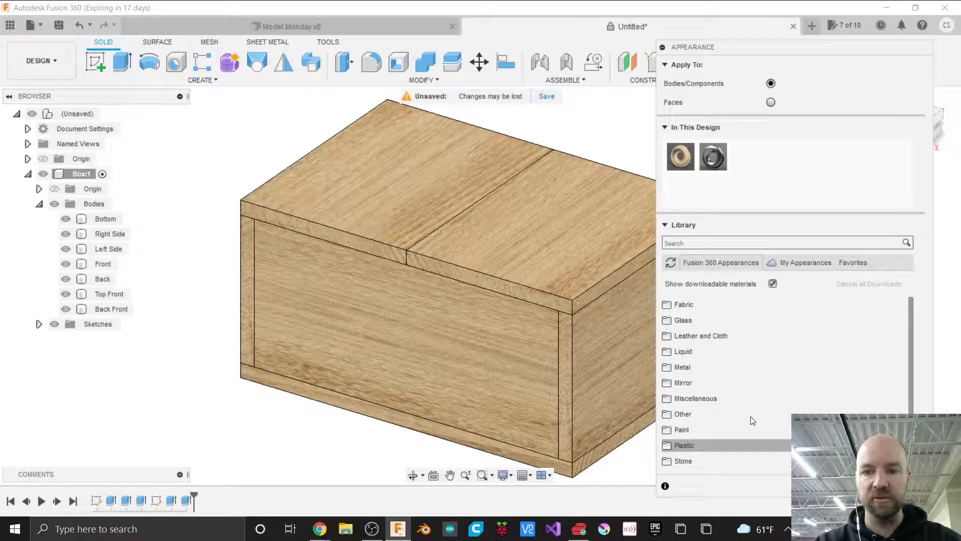
scroll(752, 421, "down", 1)
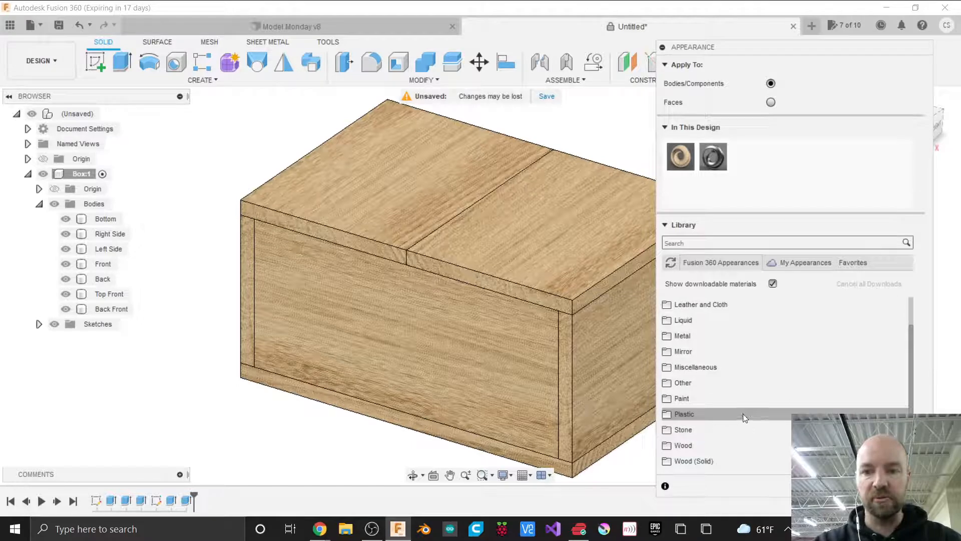
scroll(742, 408, "up", 1)
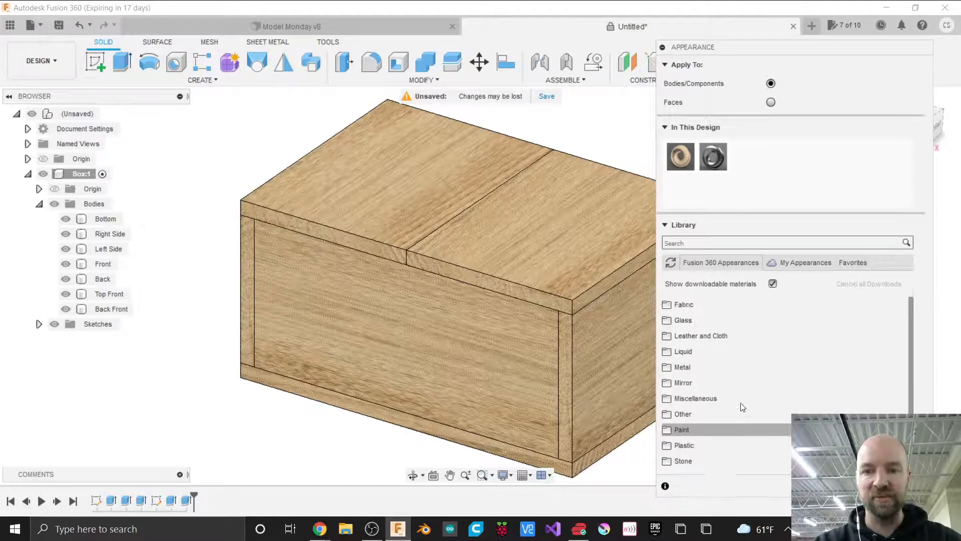
scroll(727, 395, "down", 1)
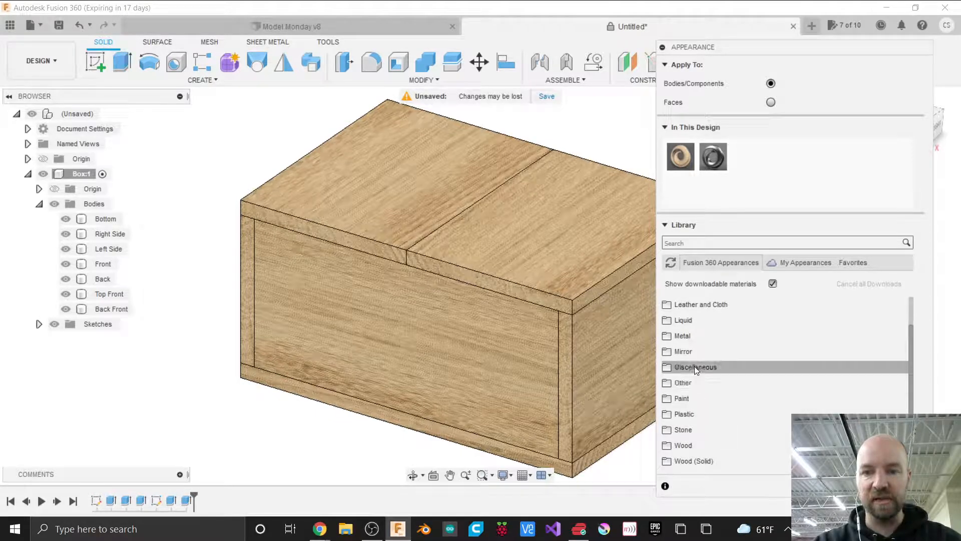
left_click(684, 335)
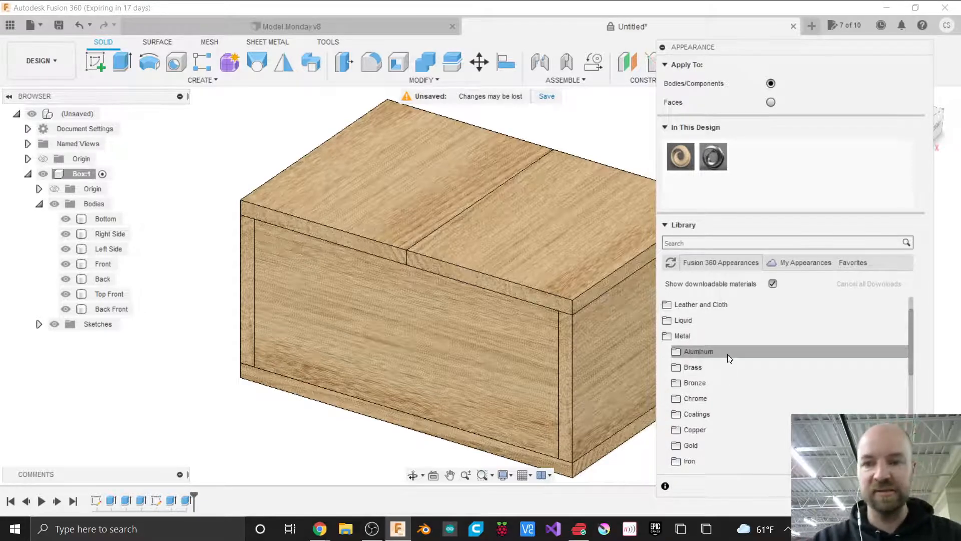
scroll(730, 381, "down", 3)
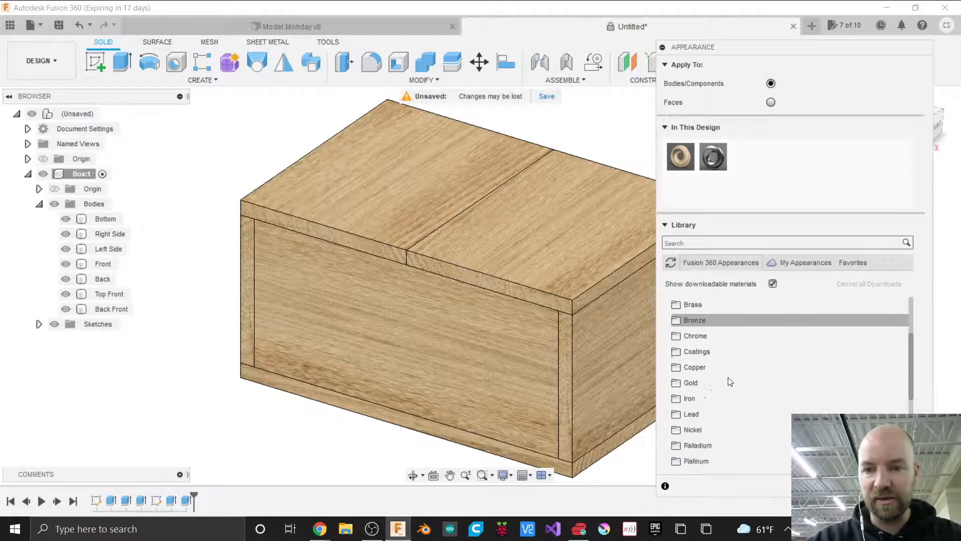
left_click(691, 382)
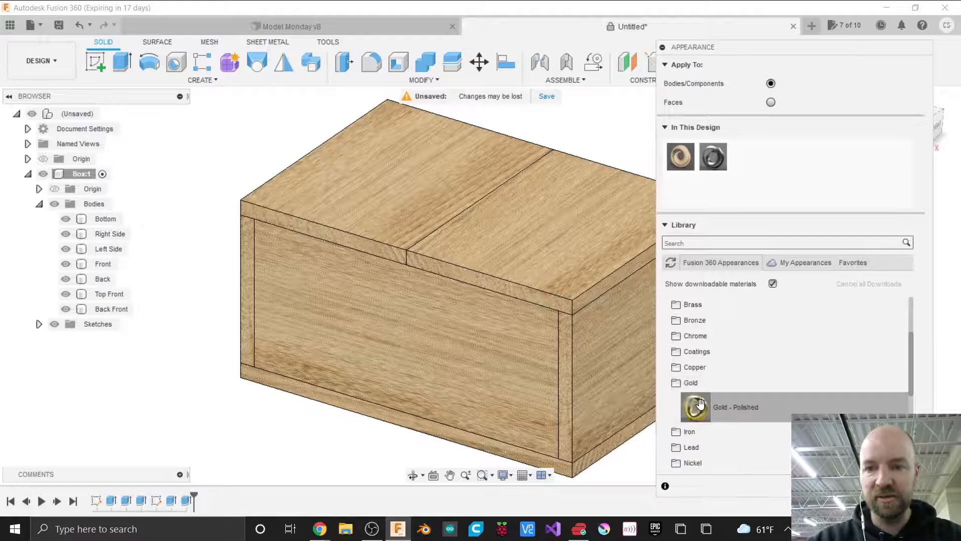
Apply Gold - Polished to both lid panels, restore 3D Ash - Semigloss on the rear one, and close the Appearance settings.
left_click_drag(699, 405, 554, 240)
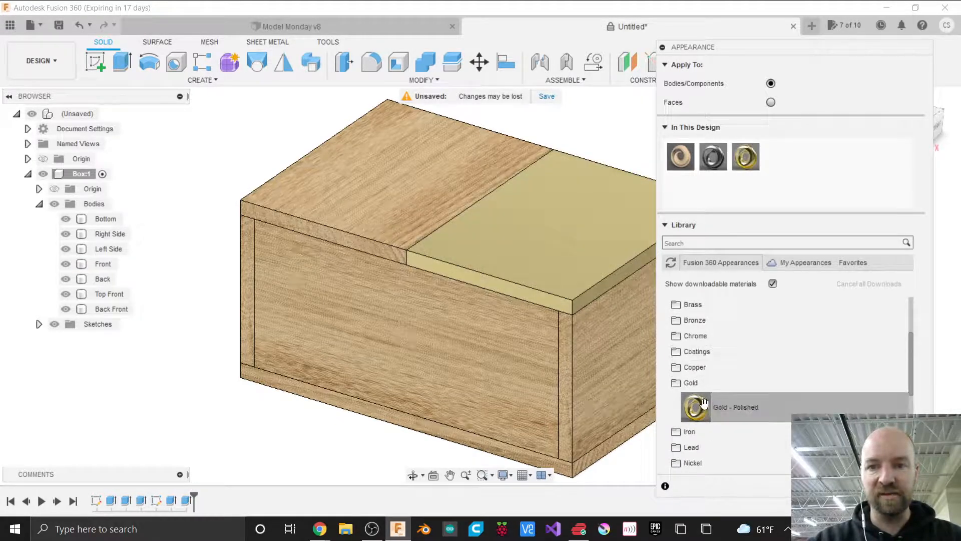
left_click_drag(697, 406, 383, 154)
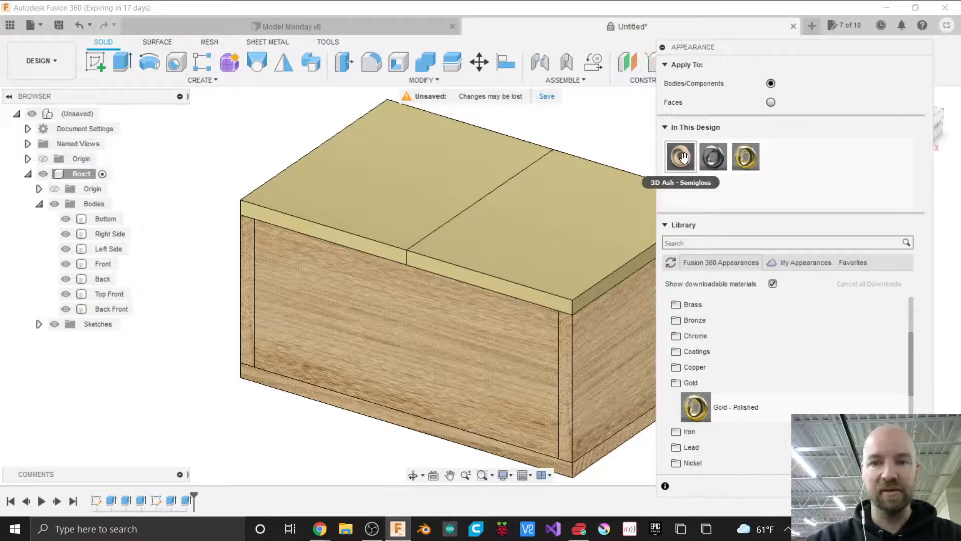
left_click_drag(684, 158, 434, 160)
left_click_drag(370, 160, 380, 170)
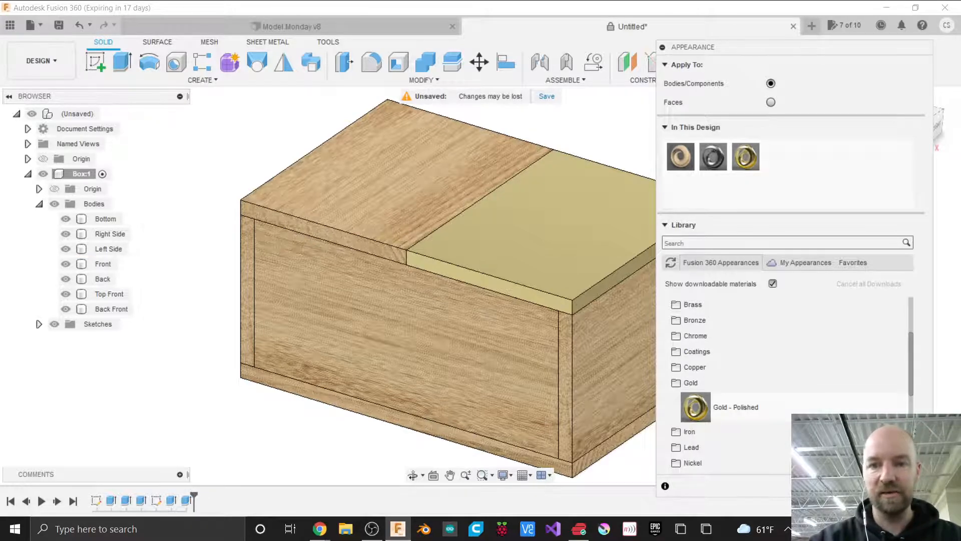
left_click(910, 486)
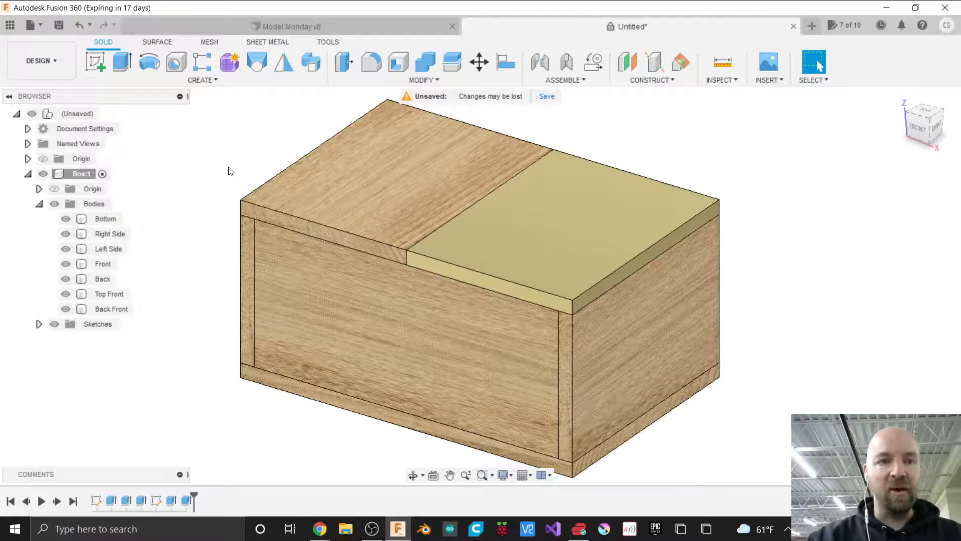
Collapse the Box component and save the design as "Useless Box From Class" in the Useless Box project.
left_click(27, 174)
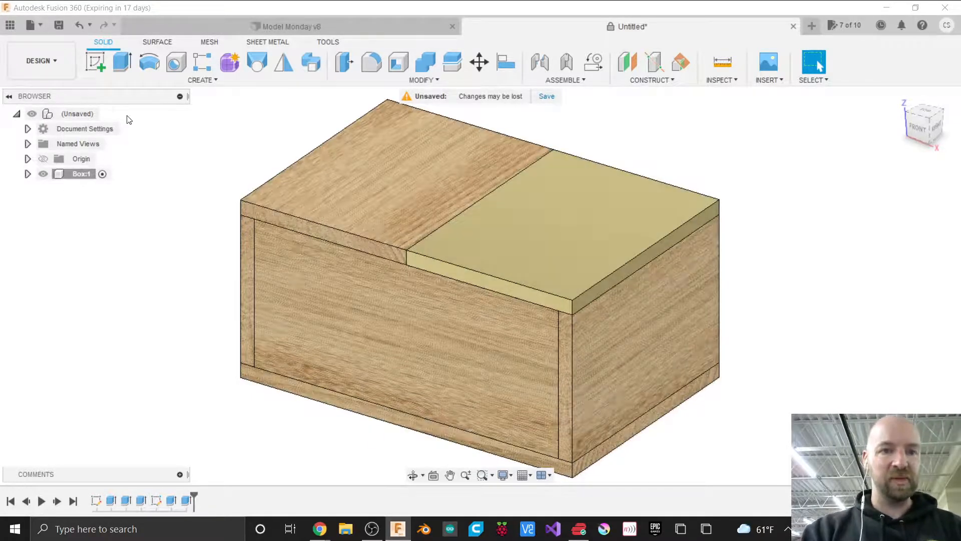
left_click(61, 22)
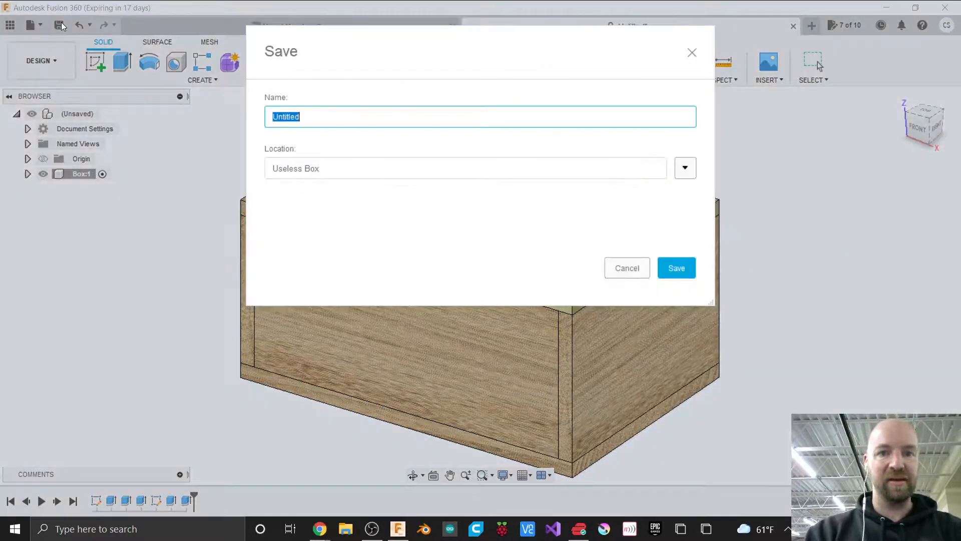
left_click_drag(339, 56, 369, 150)
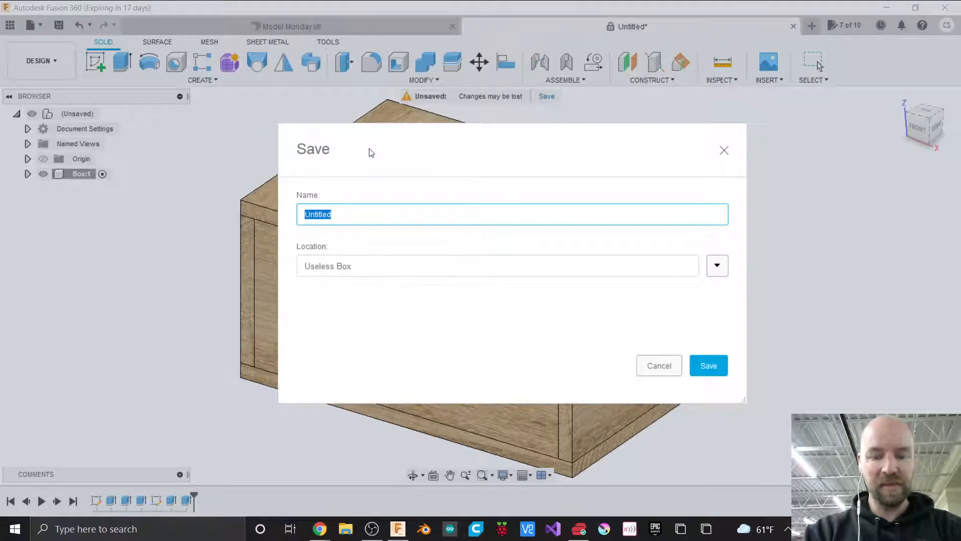
type("Us")
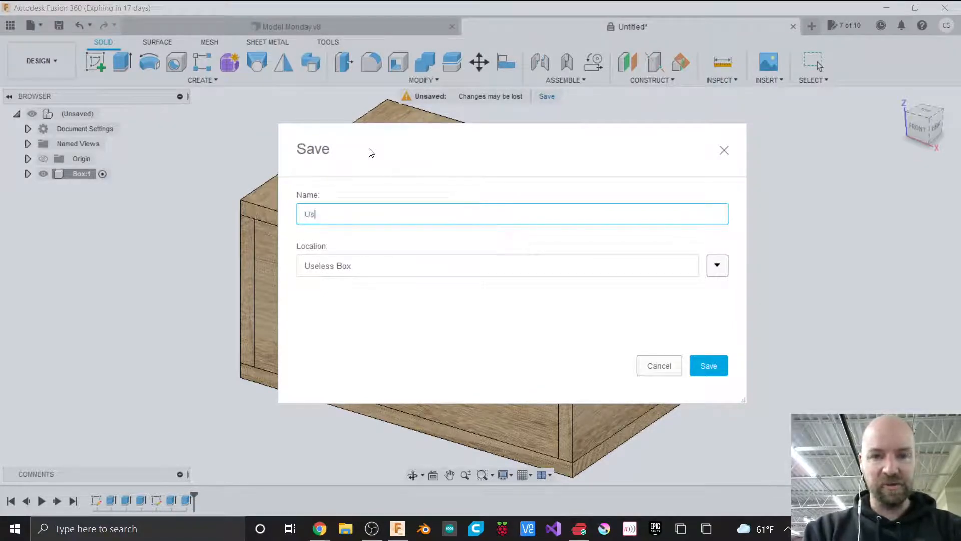
type("eless")
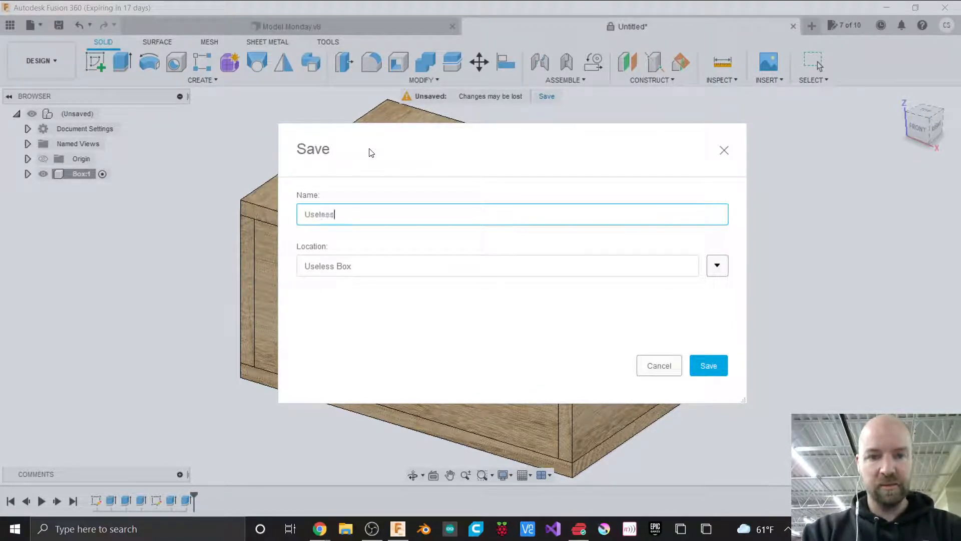
type(" Box From Cla")
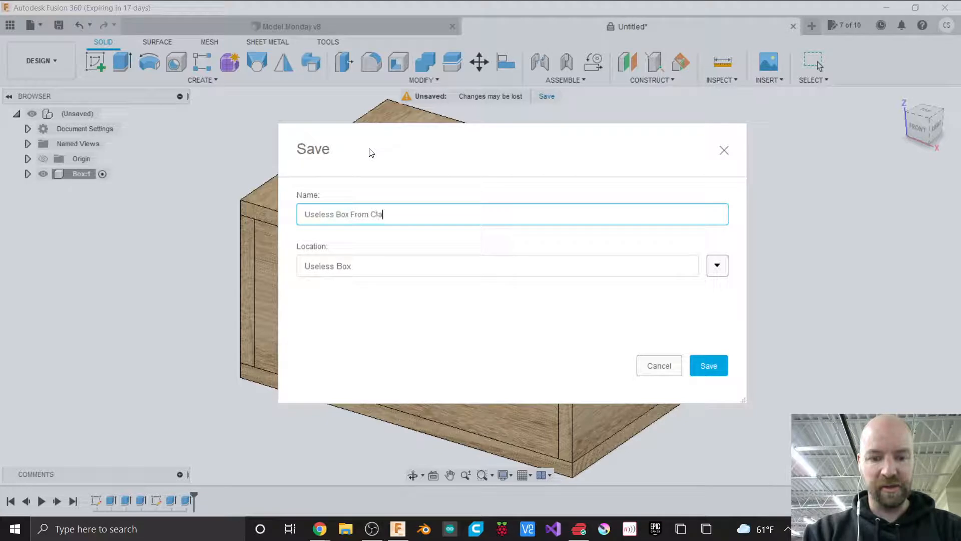
type("ss")
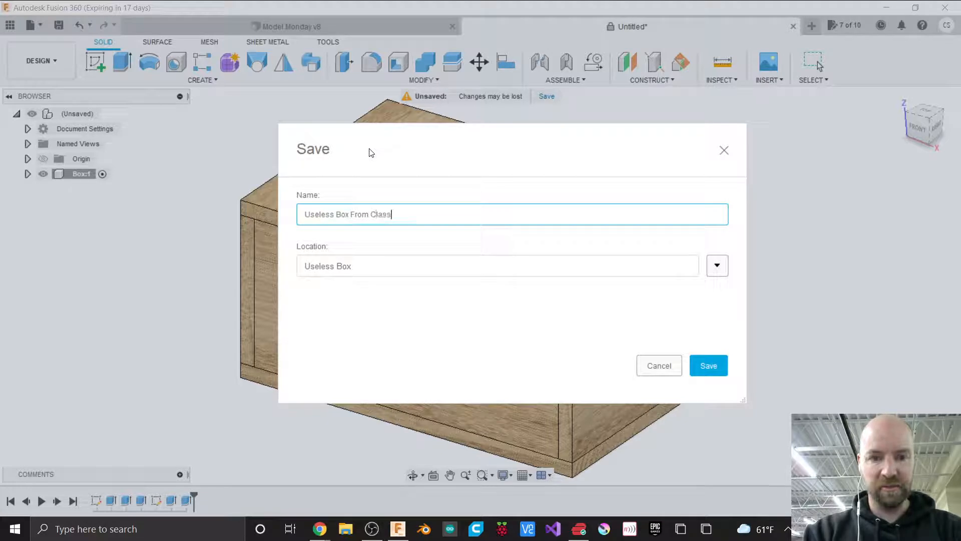
left_click(713, 363)
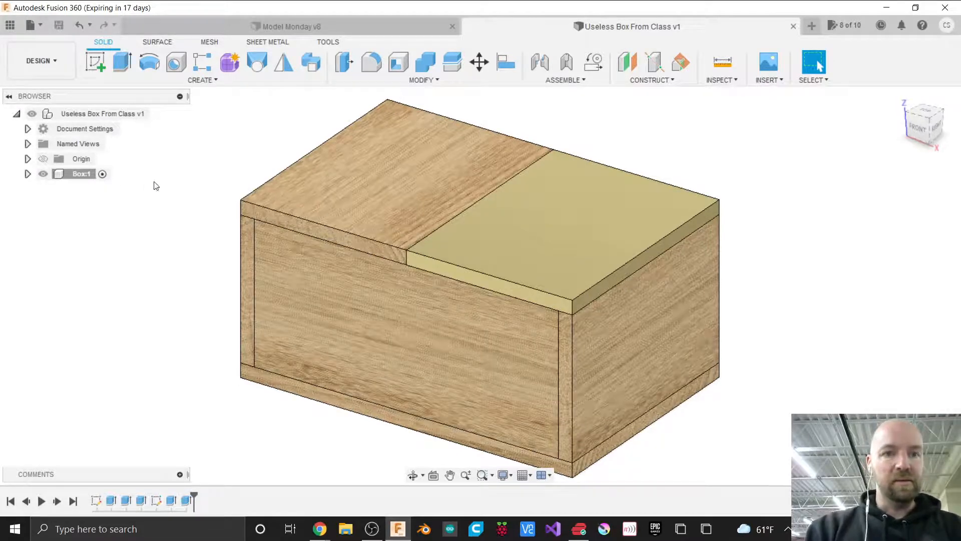
Show the Useless Box project's files, select the Servo design, and activate the top-level component of Useless Box From Class.
left_click(10, 25)
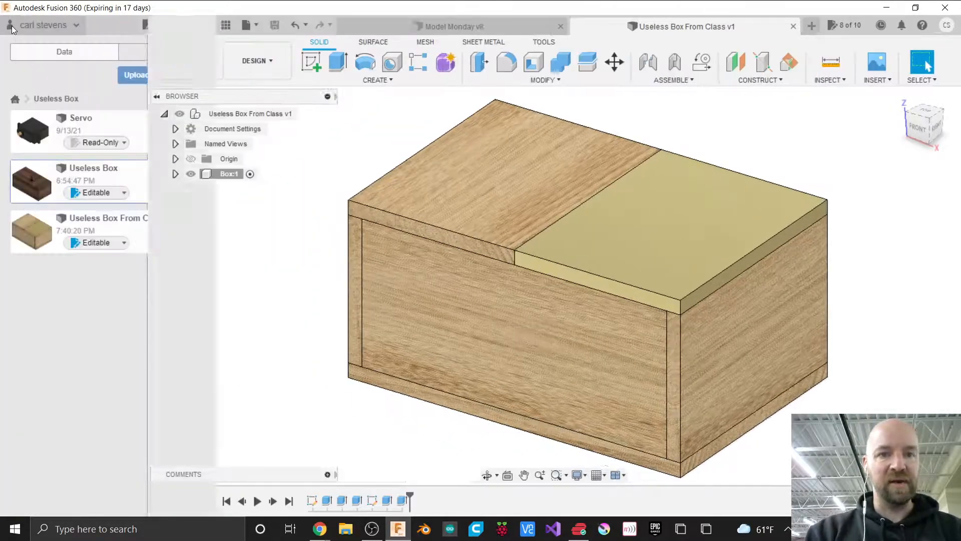
left_click(144, 130)
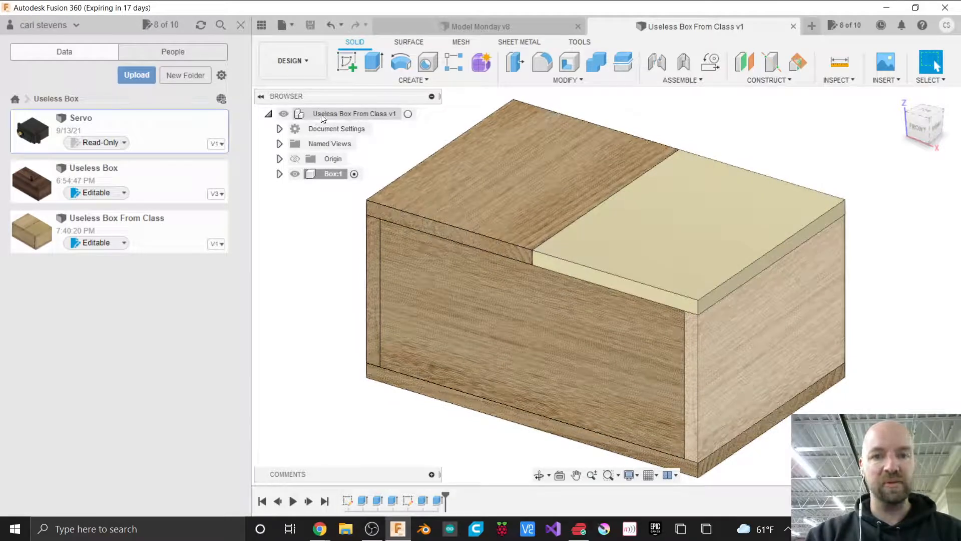
left_click(354, 174)
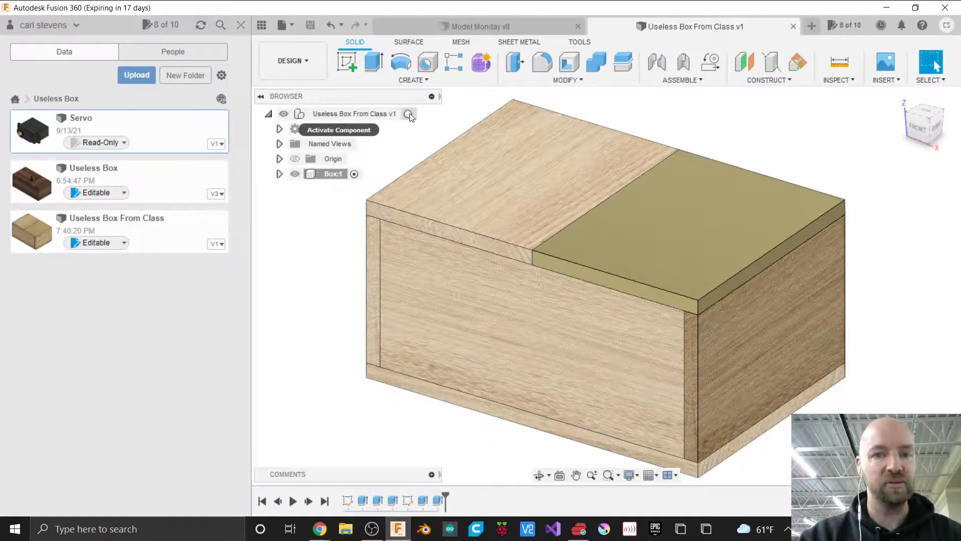
left_click(408, 114)
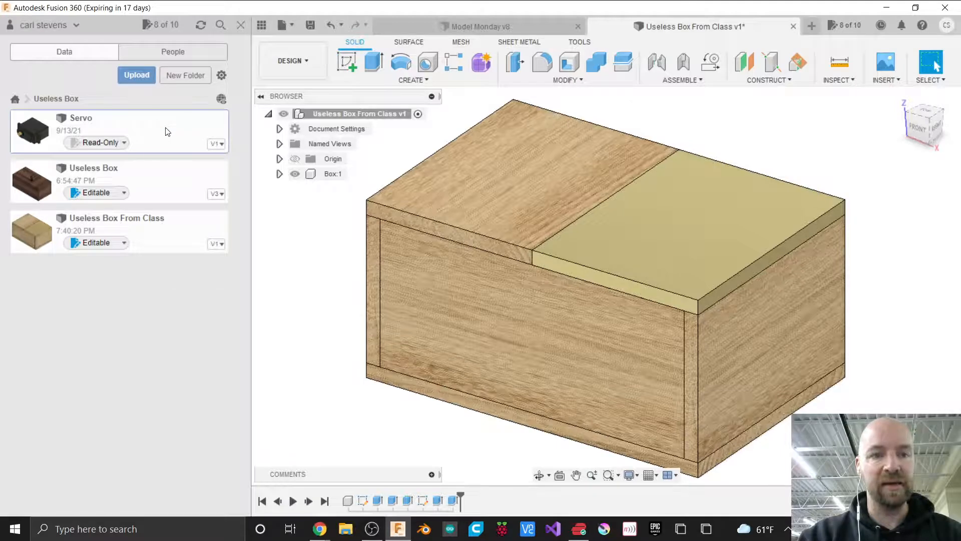
Insert the Servo design into the current design and shift it from the box's outer corner towards the interior.
right_click(167, 131)
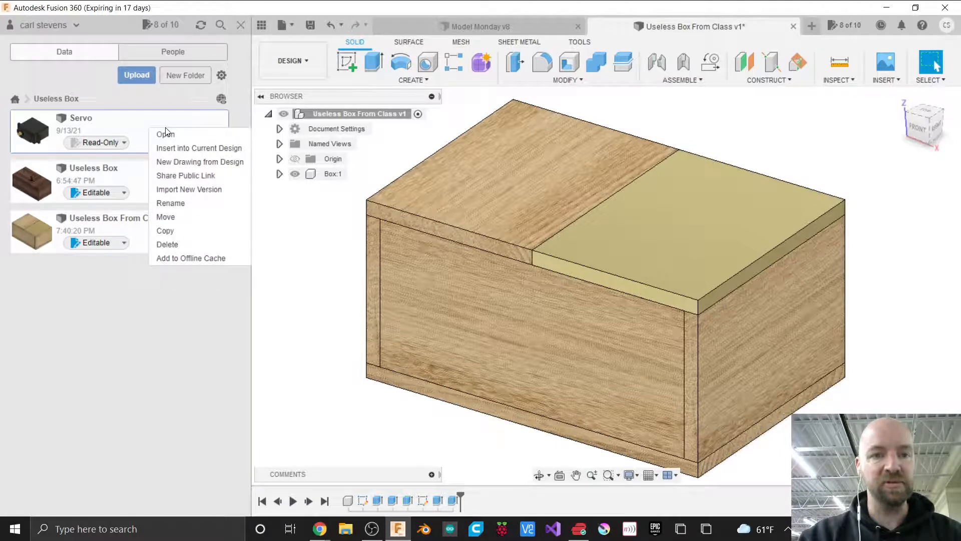
left_click(198, 149)
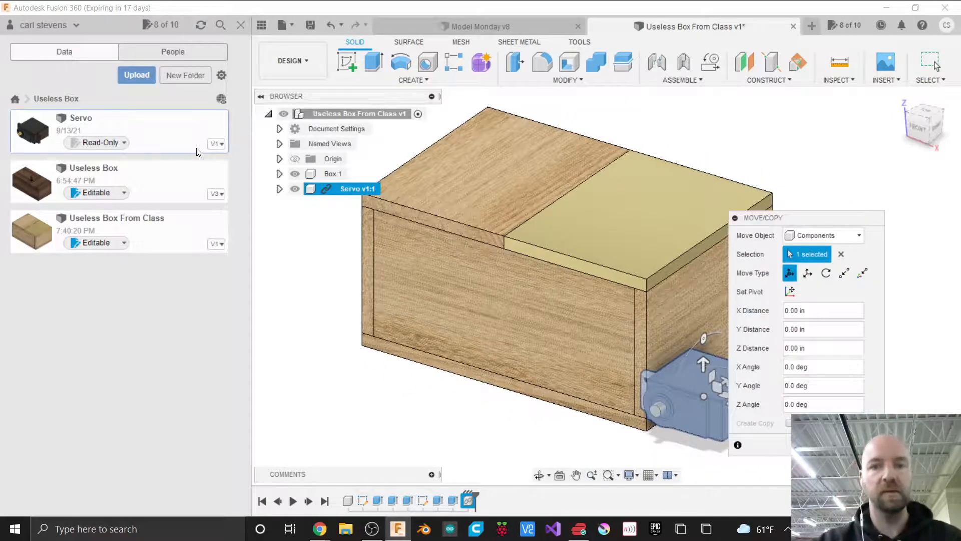
left_click_drag(772, 219, 829, 214)
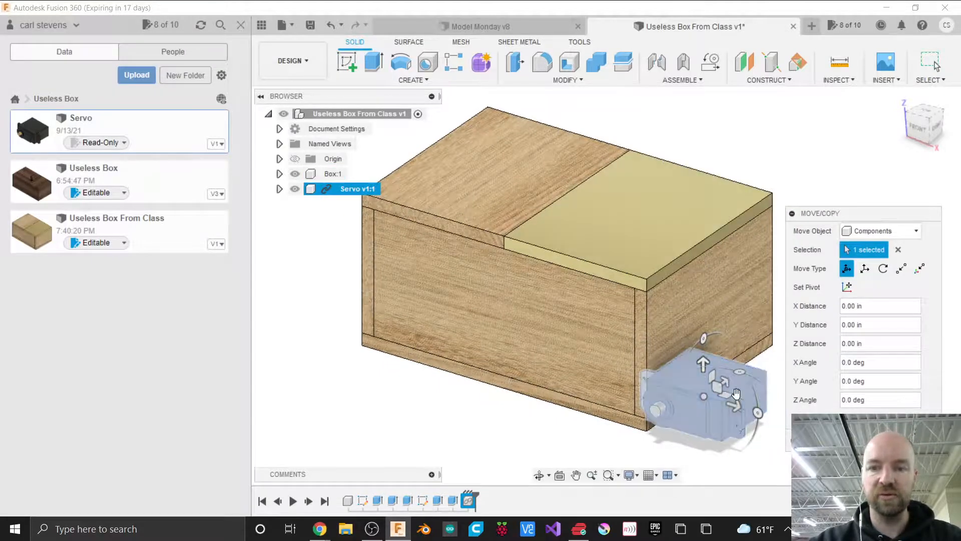
mouse_move(735, 402)
left_mouse_down()
mouse_move(597, 363)
mouse_move(534, 361)
mouse_move(591, 317)
mouse_move(528, 367)
mouse_move(604, 311)
mouse_move(506, 350)
mouse_move(520, 378)
mouse_move(588, 317)
left_mouse_up()
Position the inserted servo inside the box at about 1.70 in along Y and -0.20 in along X, and accept the placement.
left_click(924, 113)
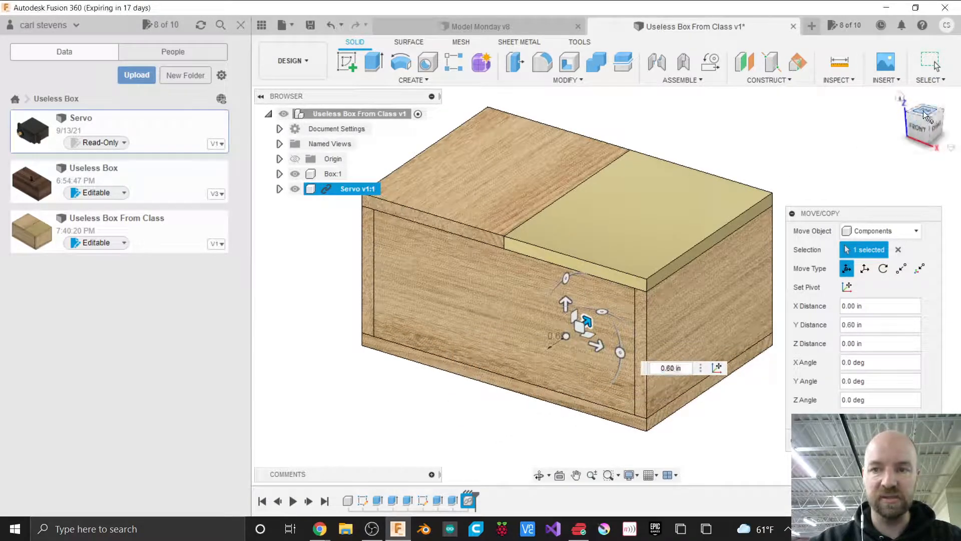
left_click_drag(581, 283, 579, 215)
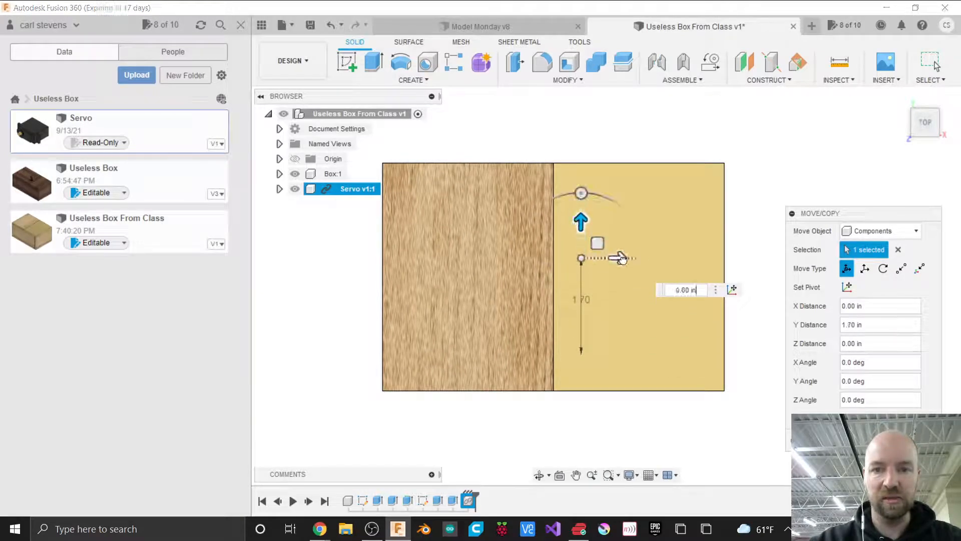
mouse_move(618, 258)
left_mouse_down()
mouse_move(593, 258)
mouse_move(610, 259)
left_mouse_up()
left_click(936, 134)
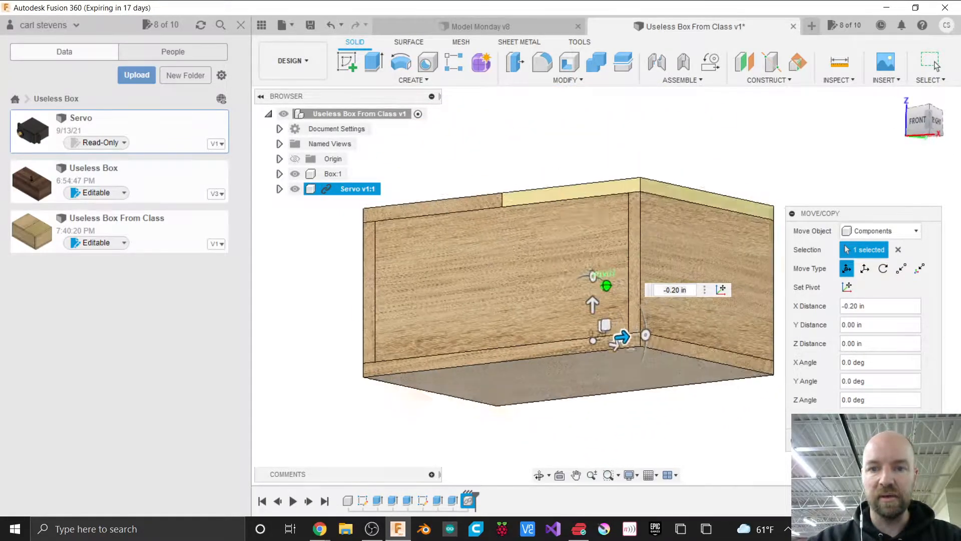
left_click(939, 107)
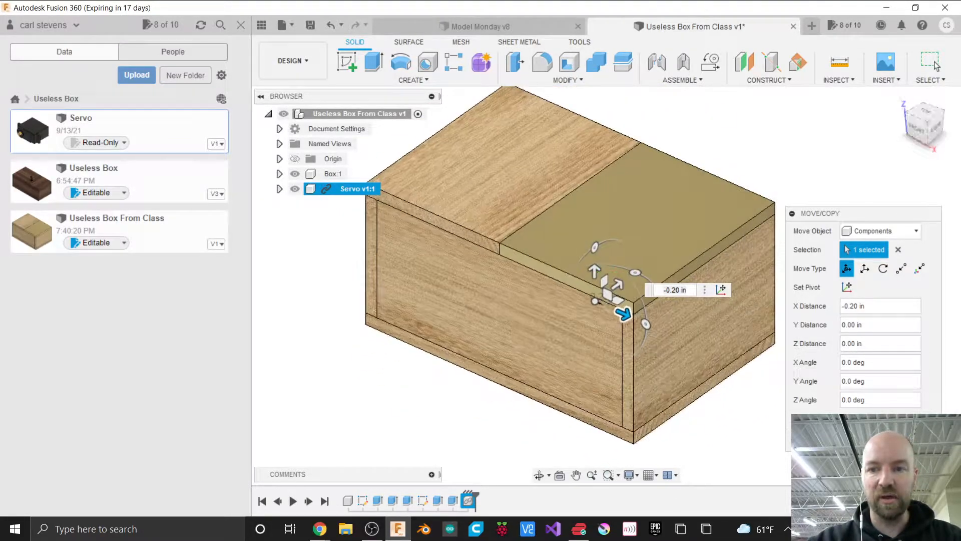
key("Return")
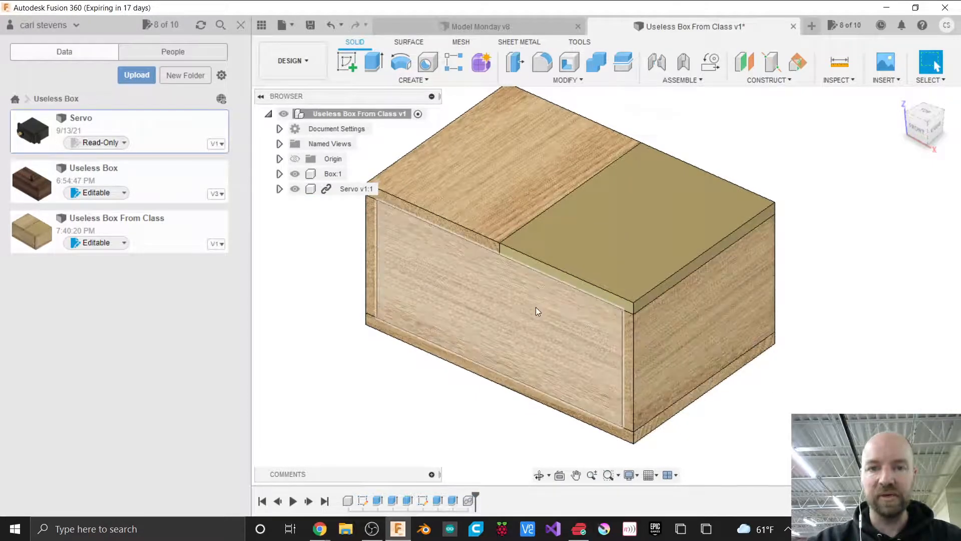
Expand the Box component and hide its Left Side body to expose the servo inside the box.
left_click(279, 174)
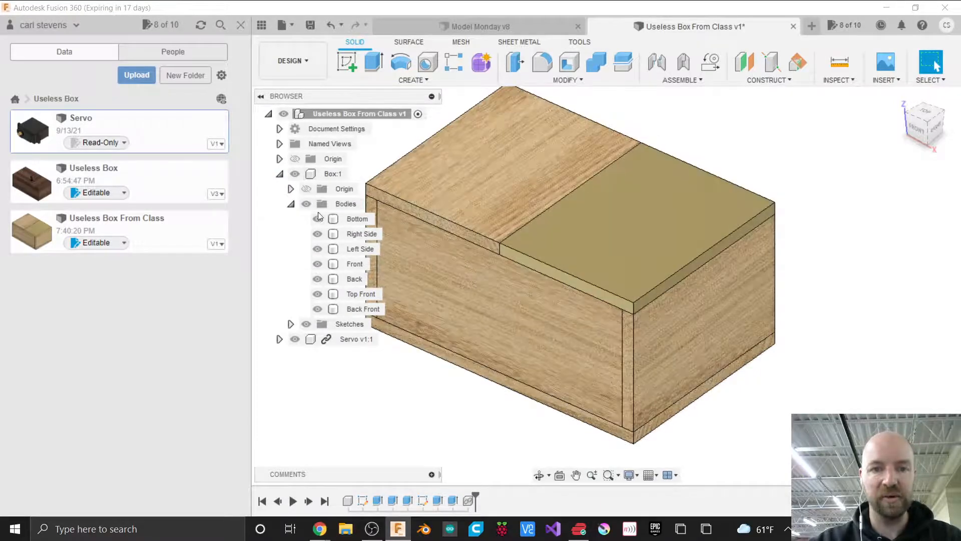
left_click(318, 249)
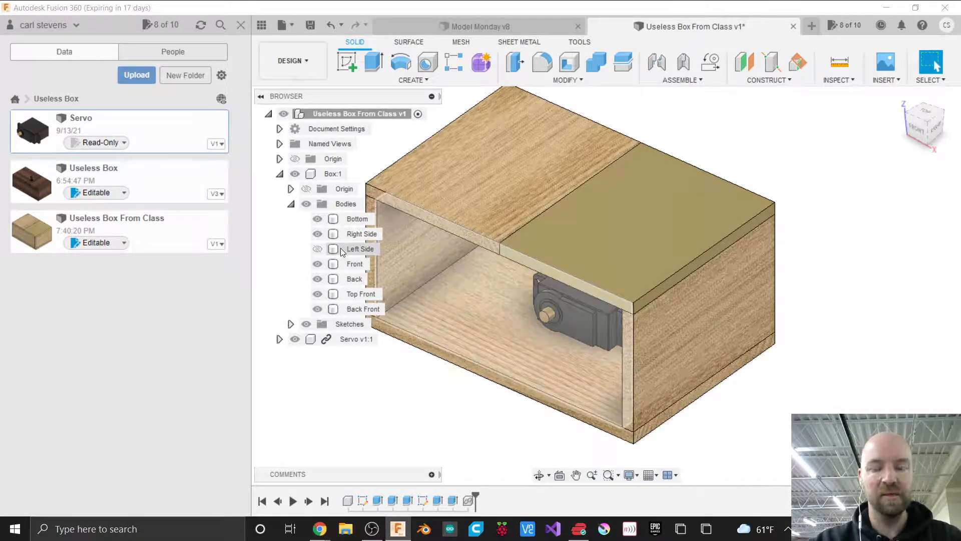
left_click(918, 130)
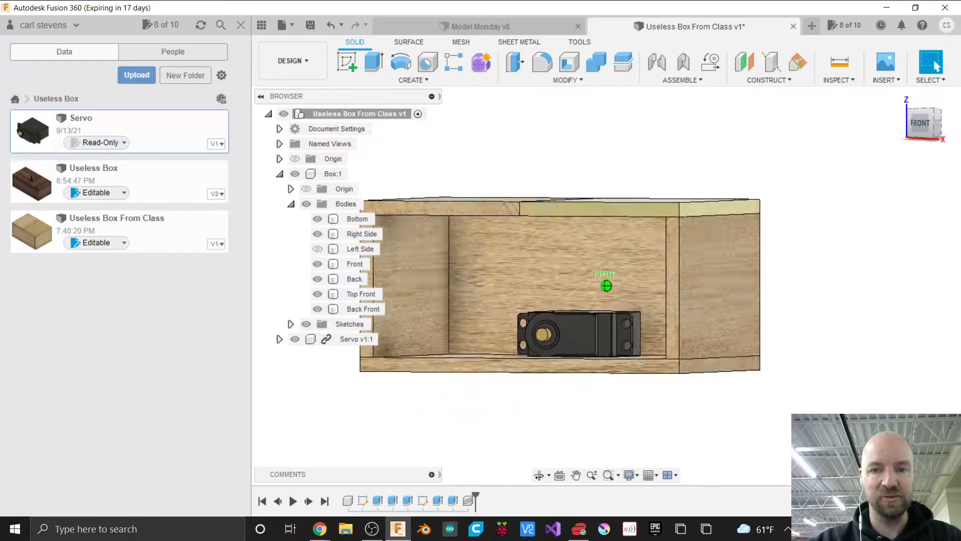
middle_click_drag(606, 286, 661, 212, "shift")
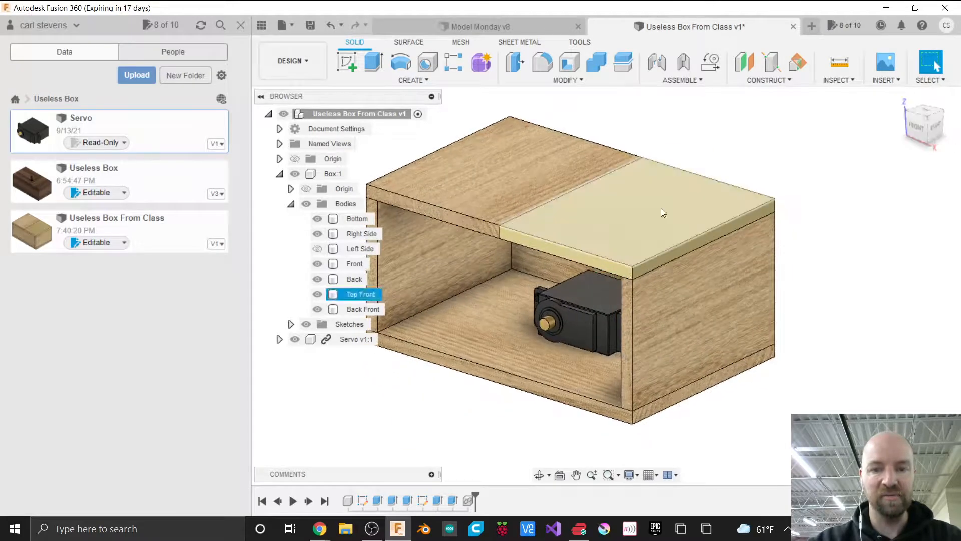
Close the project's file list and cancel the Move/Copy command.
key("m")
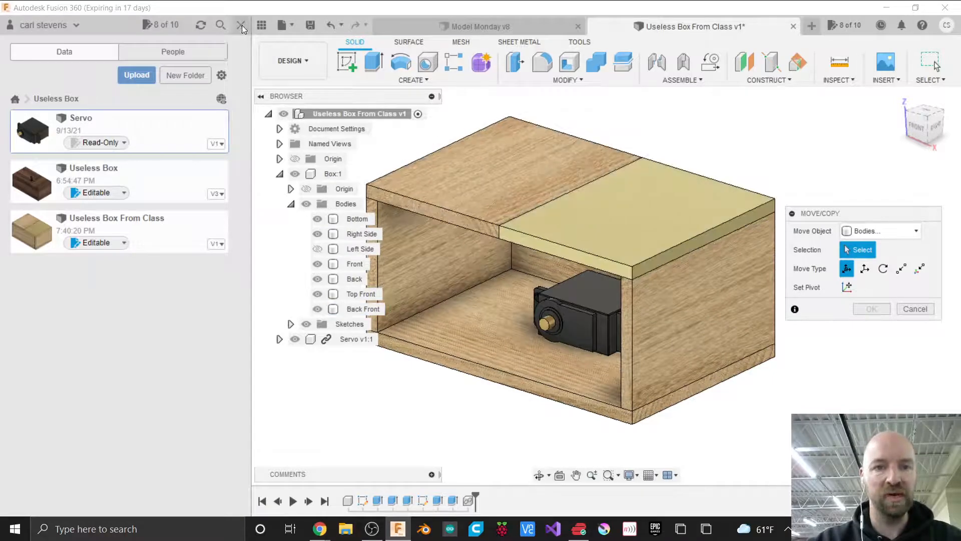
left_click(241, 24)
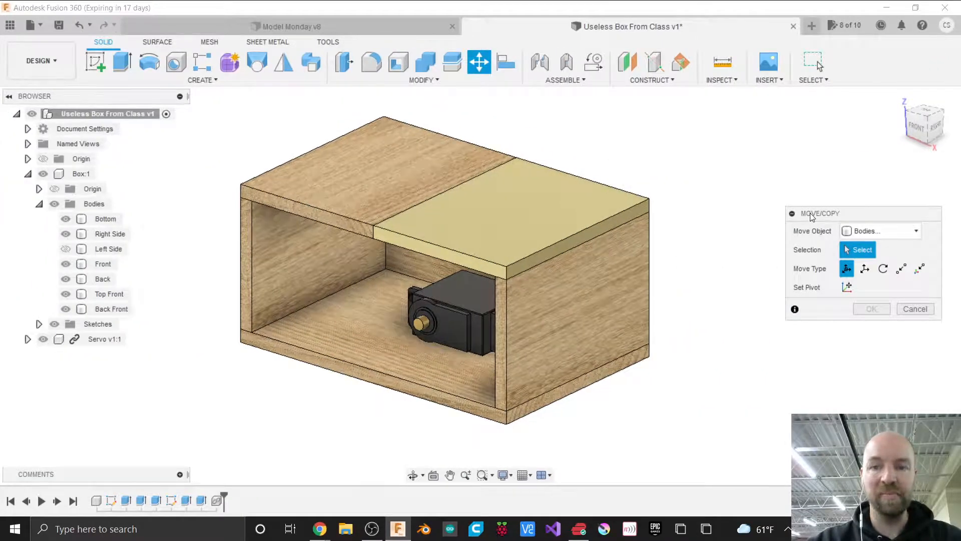
left_click(823, 296)
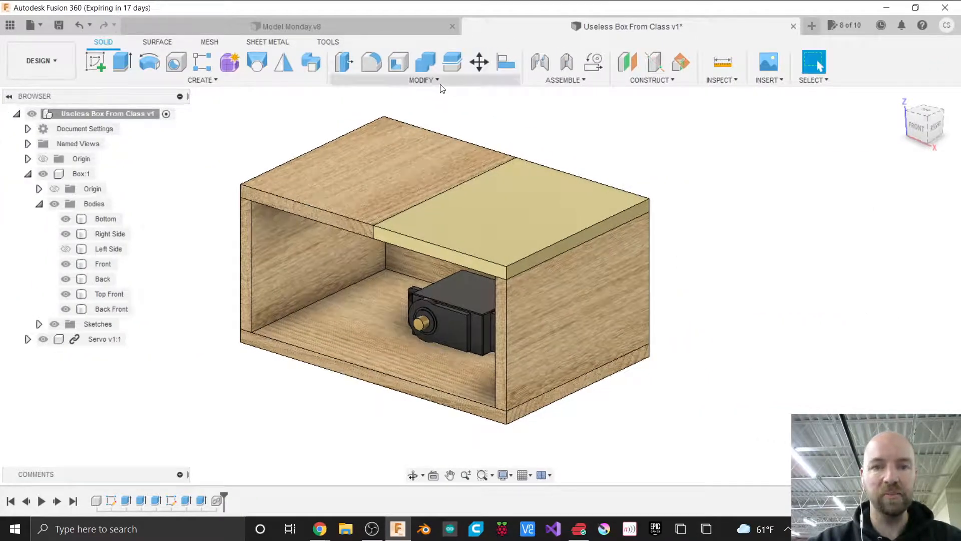
Move the Servo component 0.30 in along Y using Move/Copy with Components as the object type, and accept the new position.
left_click(431, 83)
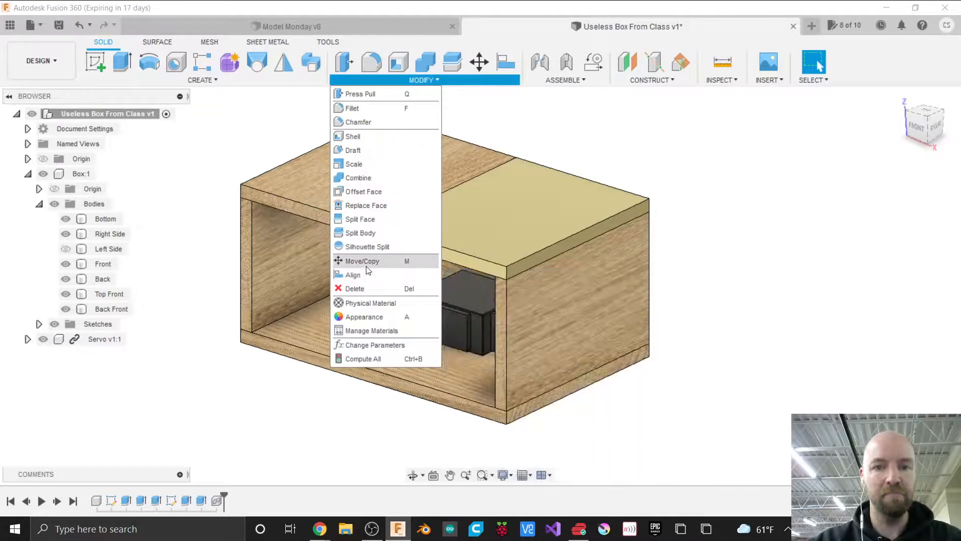
left_click(366, 264)
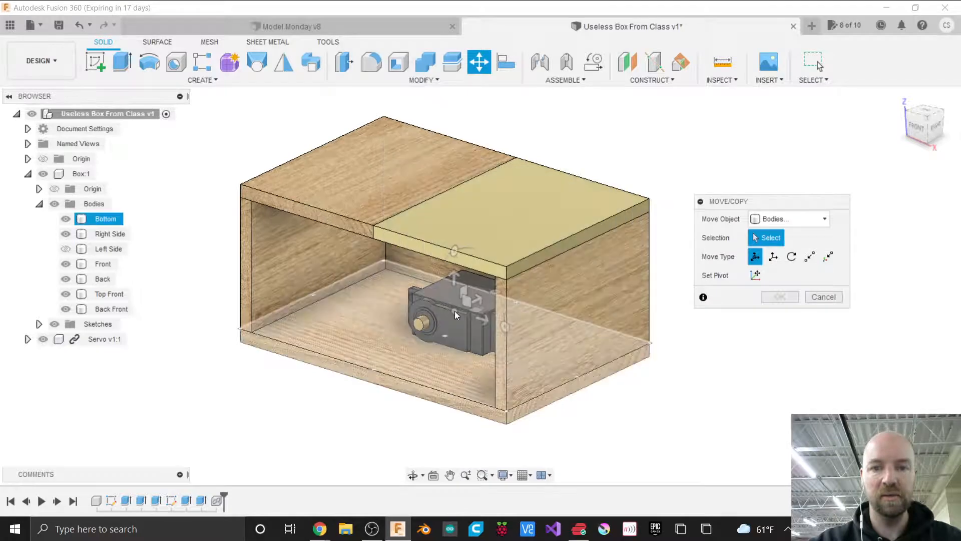
left_click_drag(777, 199, 746, 185)
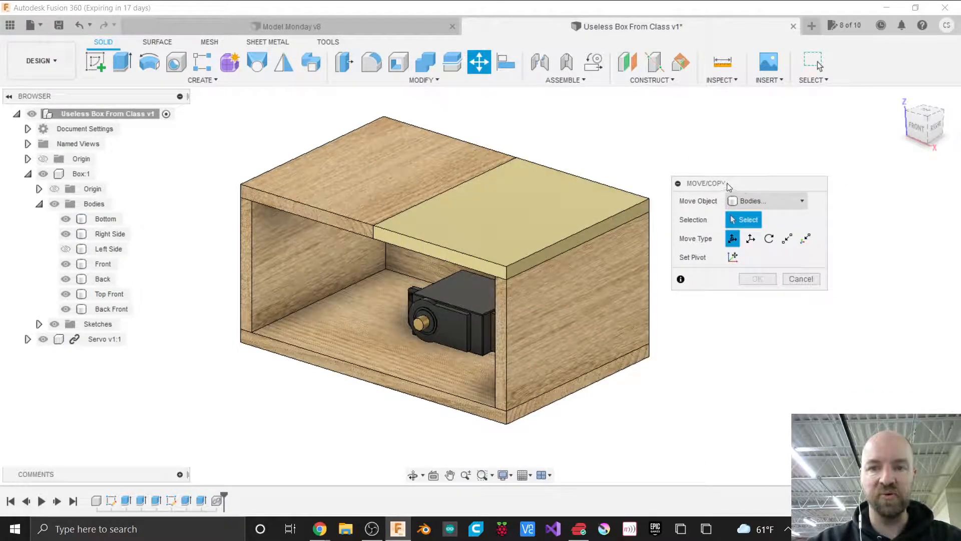
left_click(771, 203)
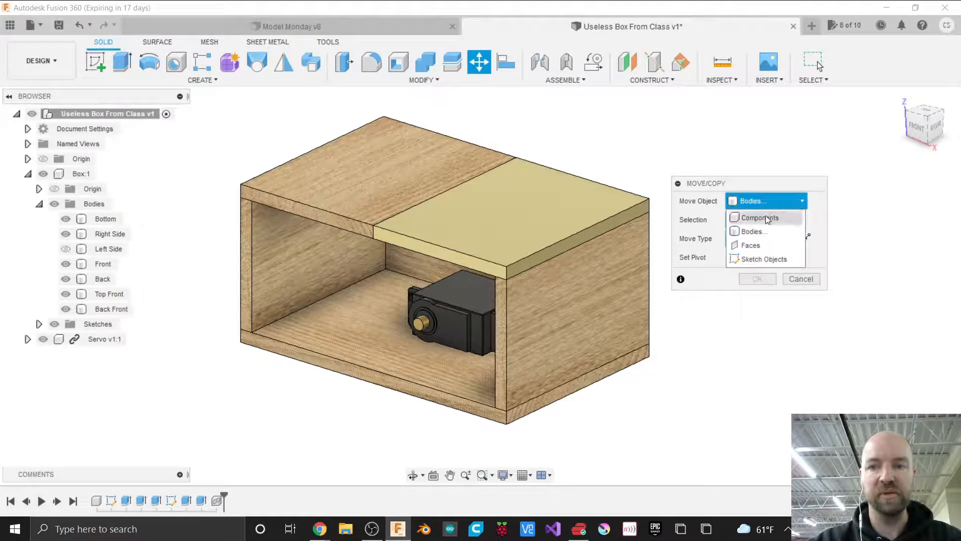
left_click(767, 219)
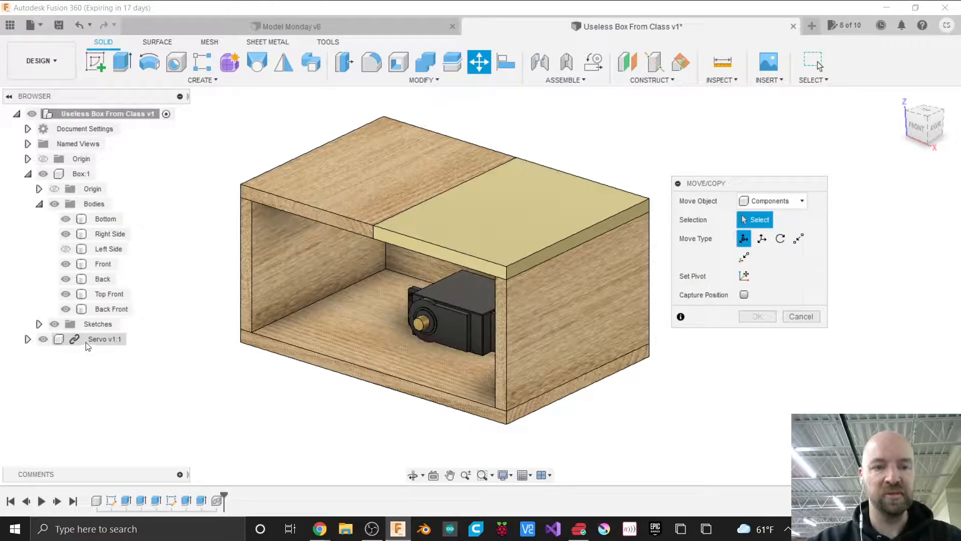
left_click(245, 296)
left_click(245, 290)
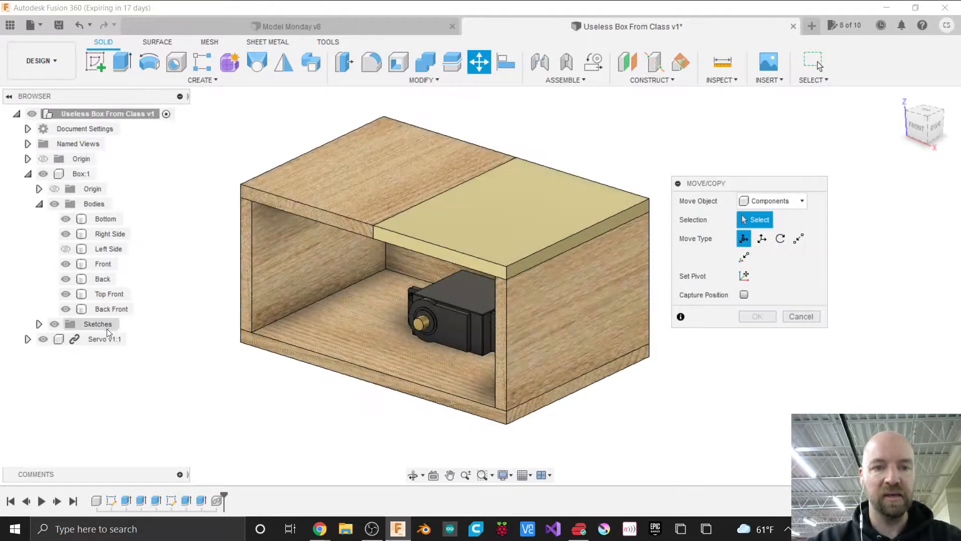
left_click(98, 340)
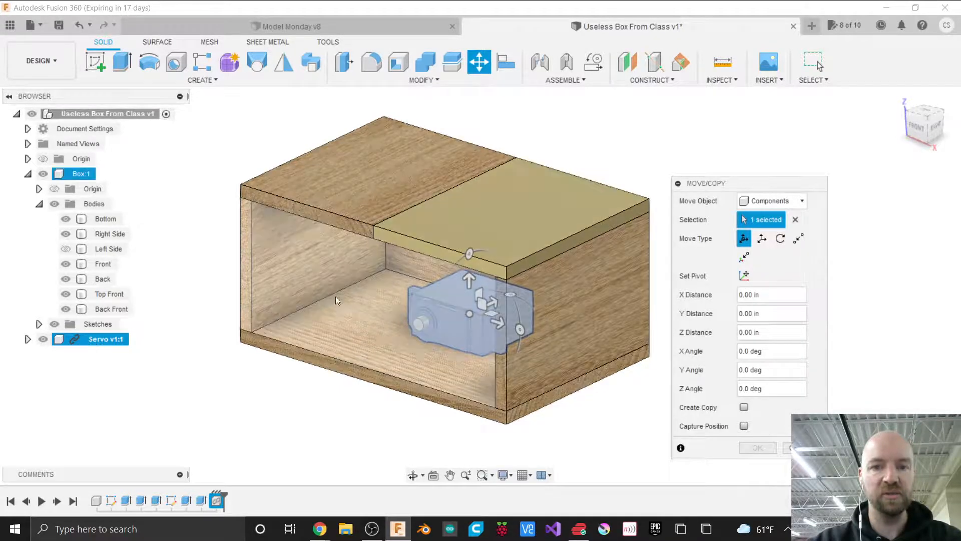
left_click_drag(492, 301, 501, 296)
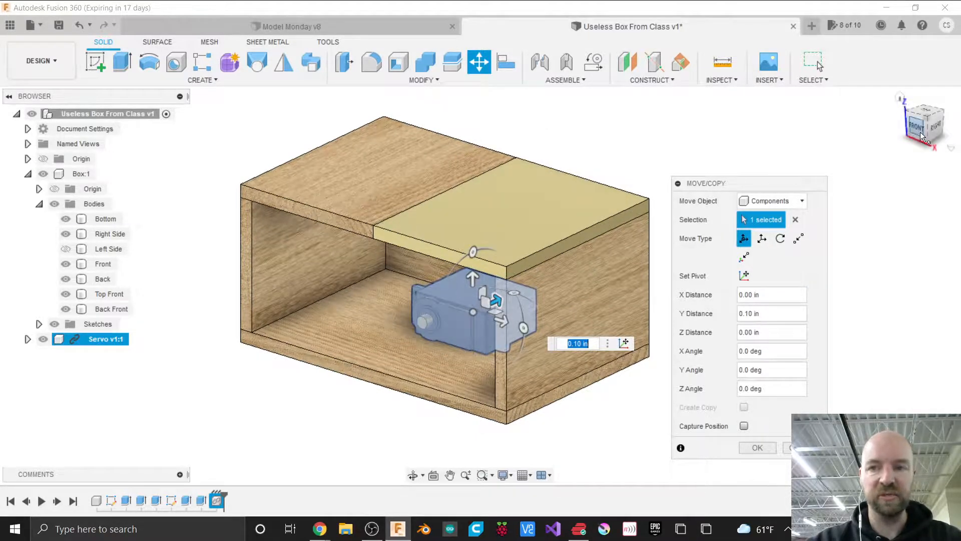
left_click_drag(918, 128, 937, 107)
middle_click_drag(447, 280, 473, 313, "shift")
middle_click_drag(413, 319, 411, 316, "shift")
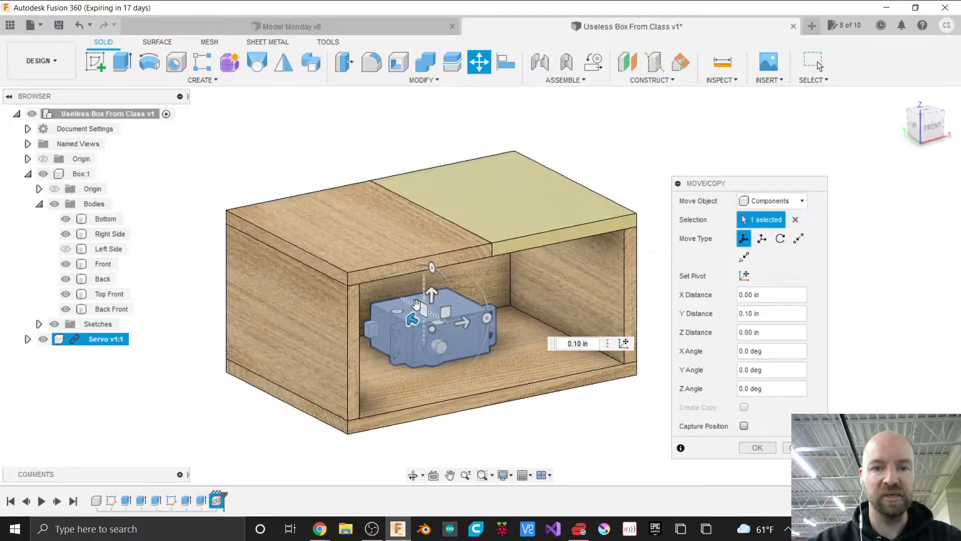
left_click_drag(409, 314, 407, 311)
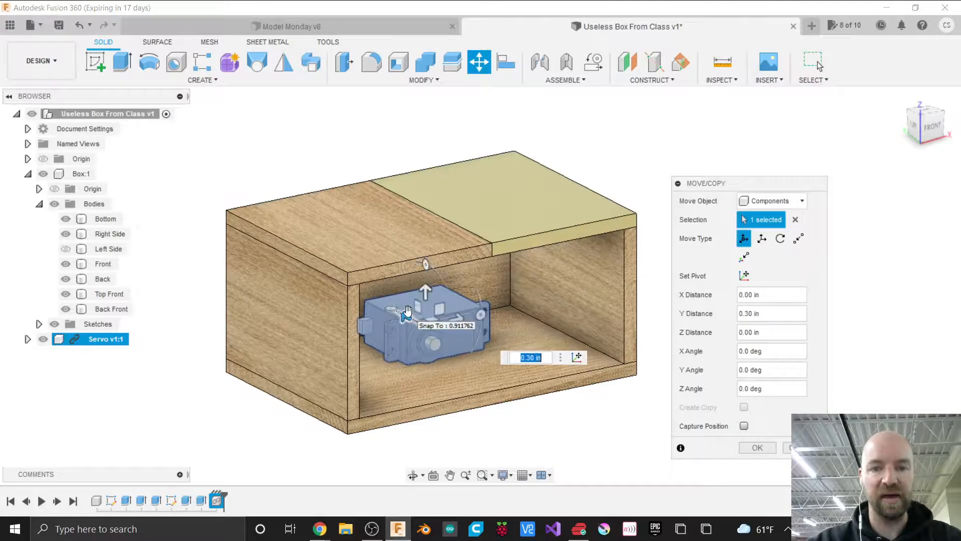
left_click(932, 129)
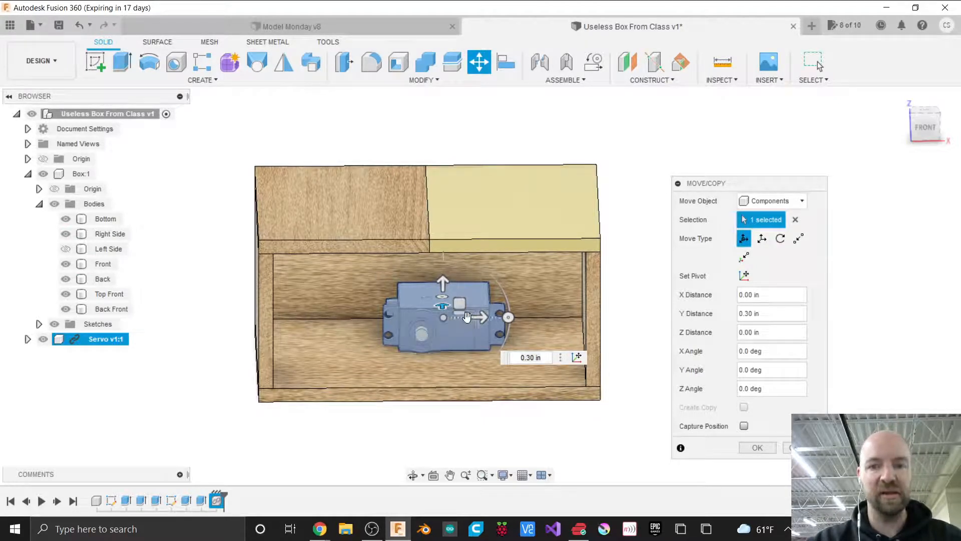
left_click(757, 447)
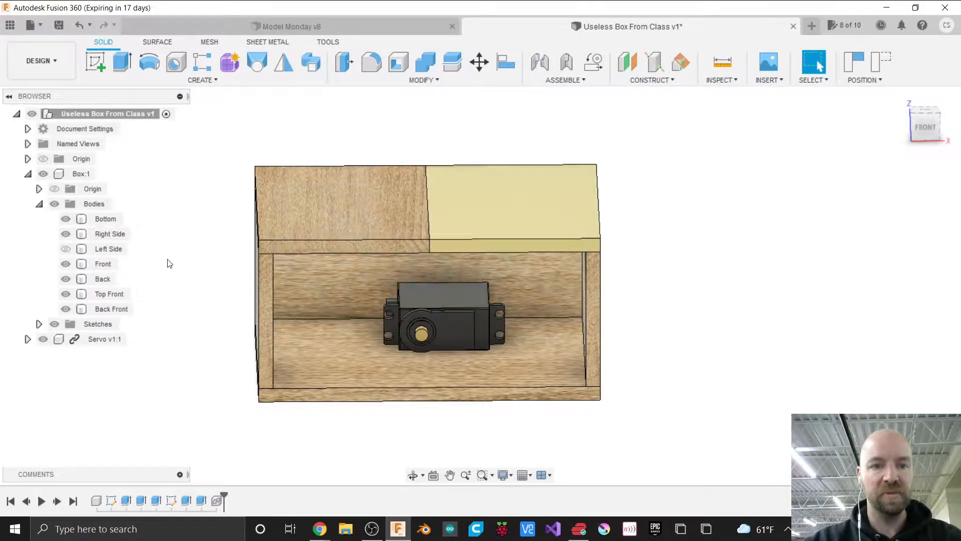
Show the Left Side body again and view the closed box from the front right corner.
left_click(66, 249)
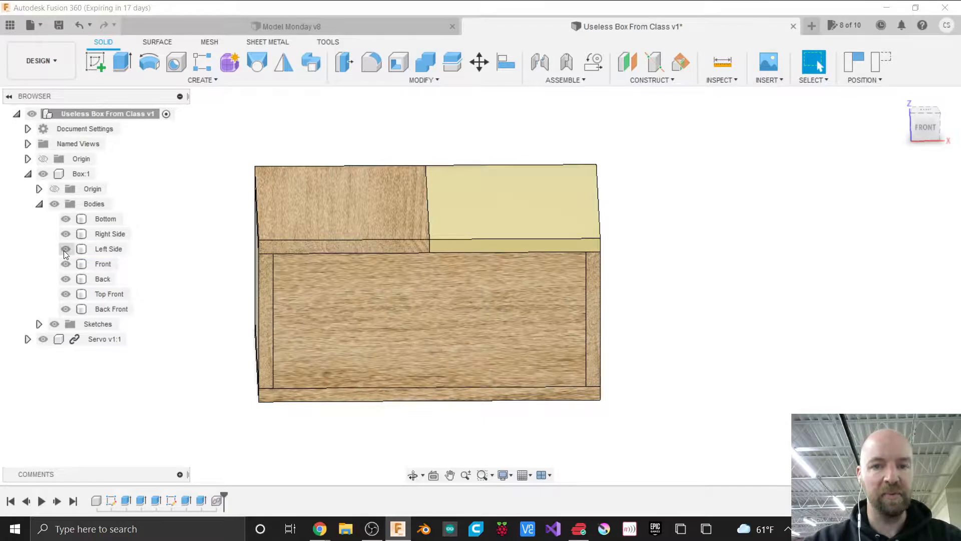
left_click(447, 233)
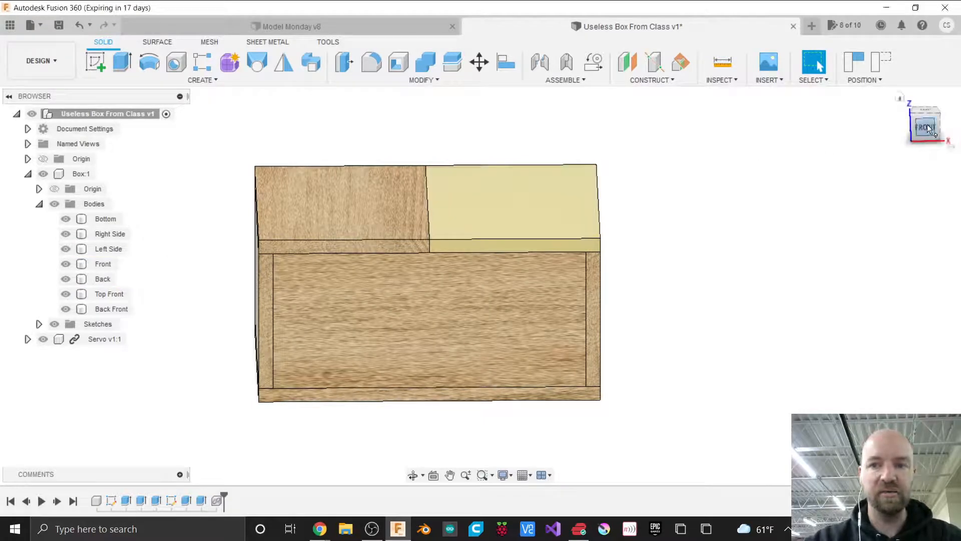
left_click(901, 96)
left_click_drag(922, 127, 911, 127)
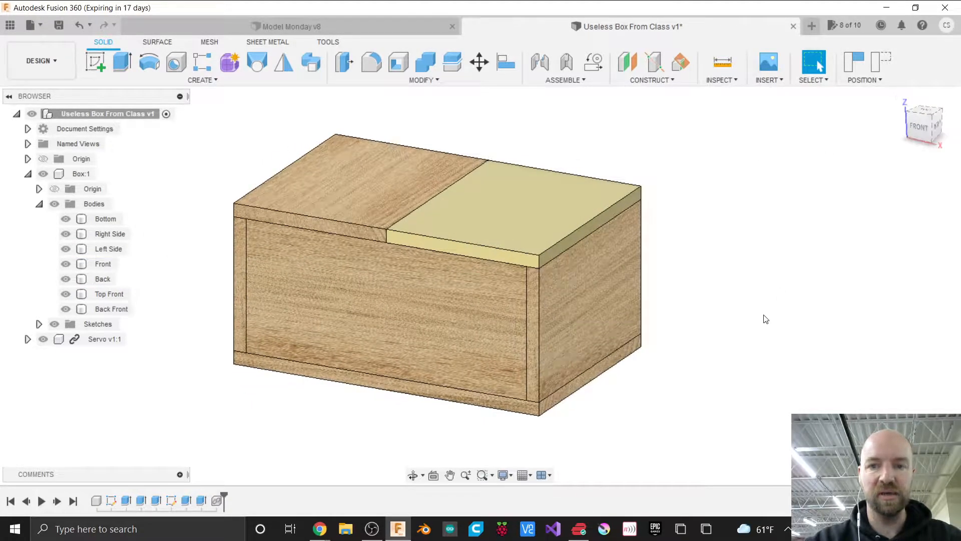
scroll(785, 334, "down", 1)
scroll(379, 133, "up", 2)
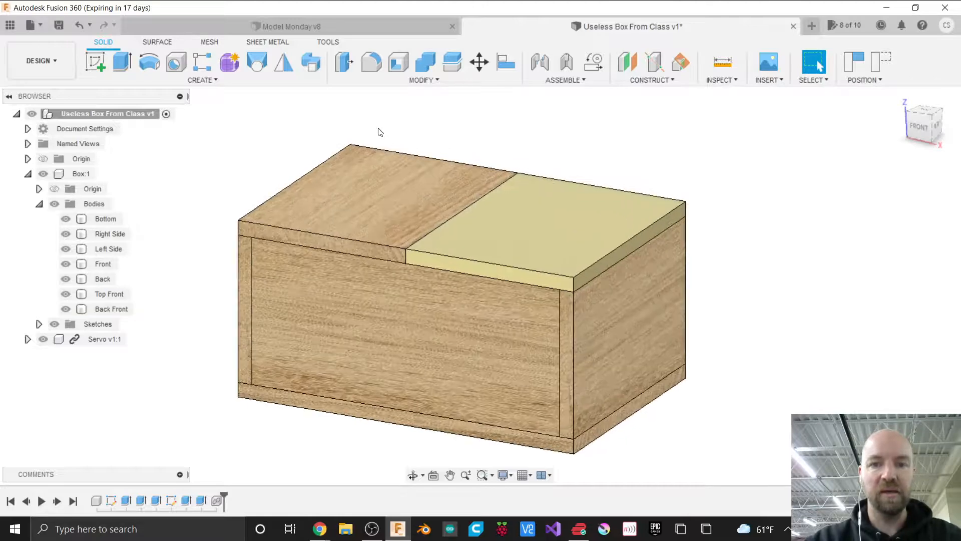
scroll(278, 138, "down", 1)
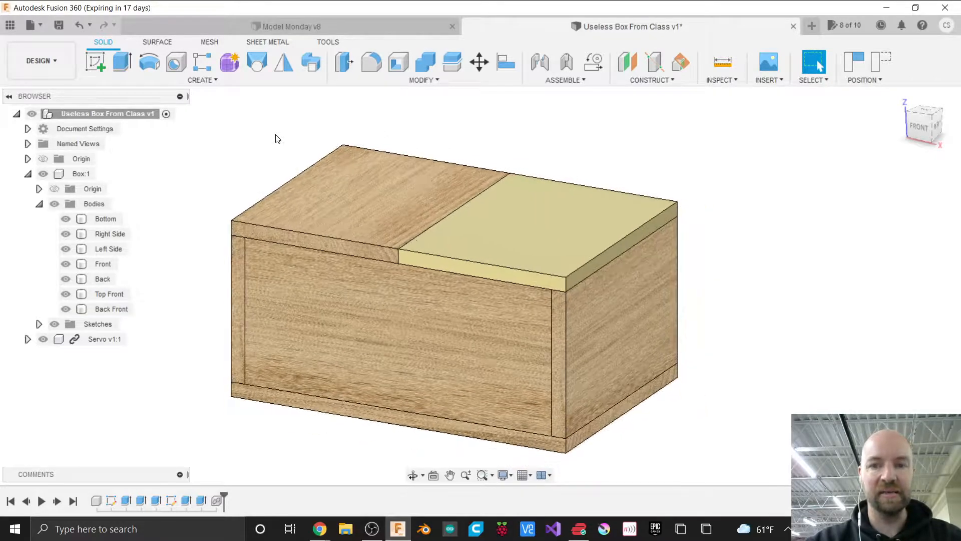
scroll(215, 349, "up", 2)
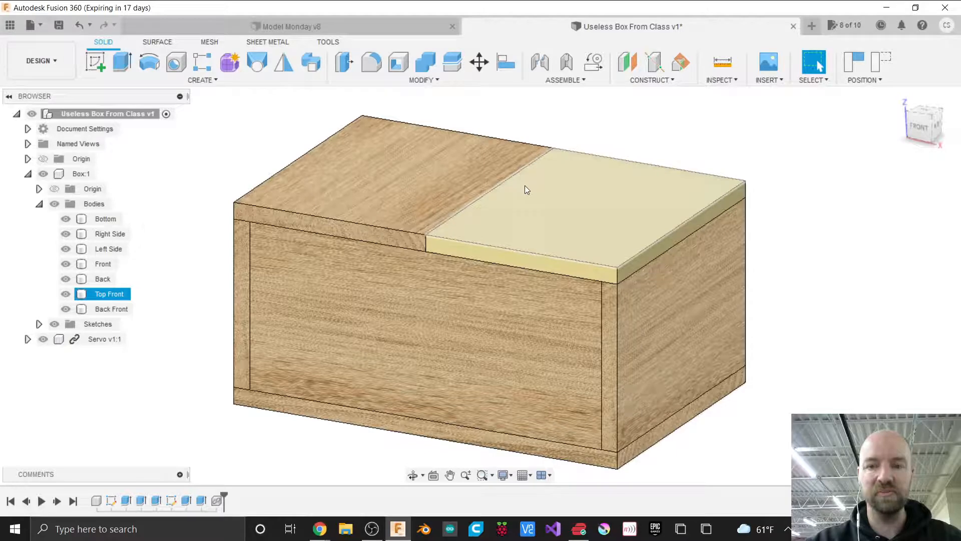
left_click(707, 146)
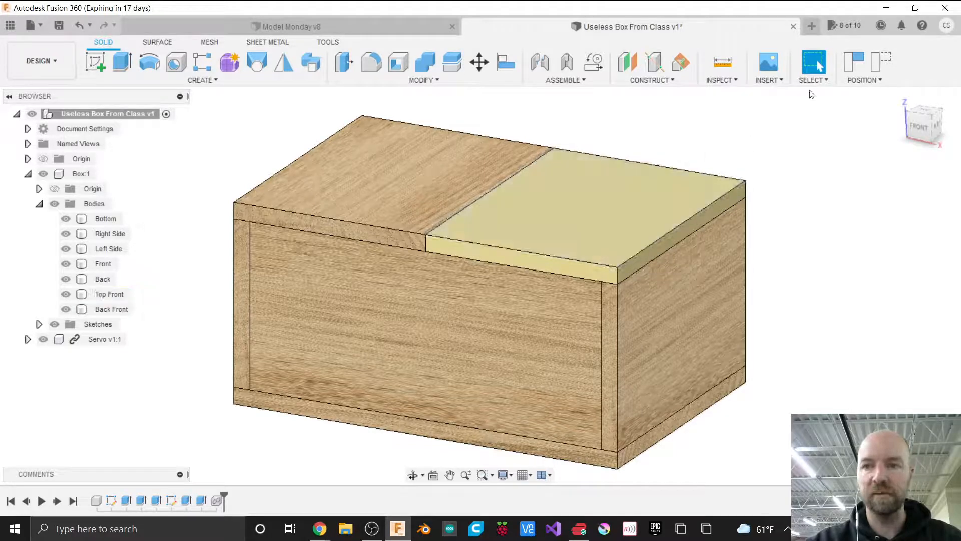
left_click(776, 80)
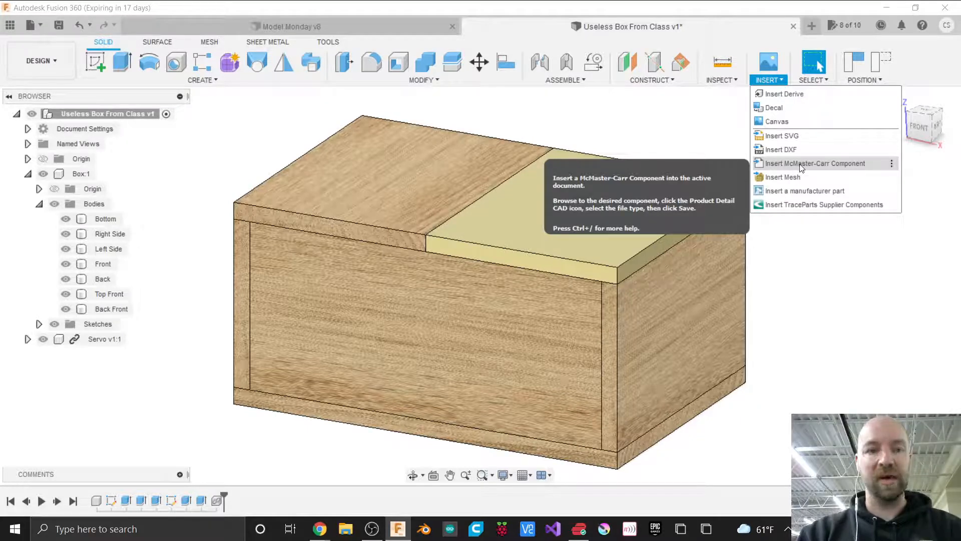
left_click(631, 135)
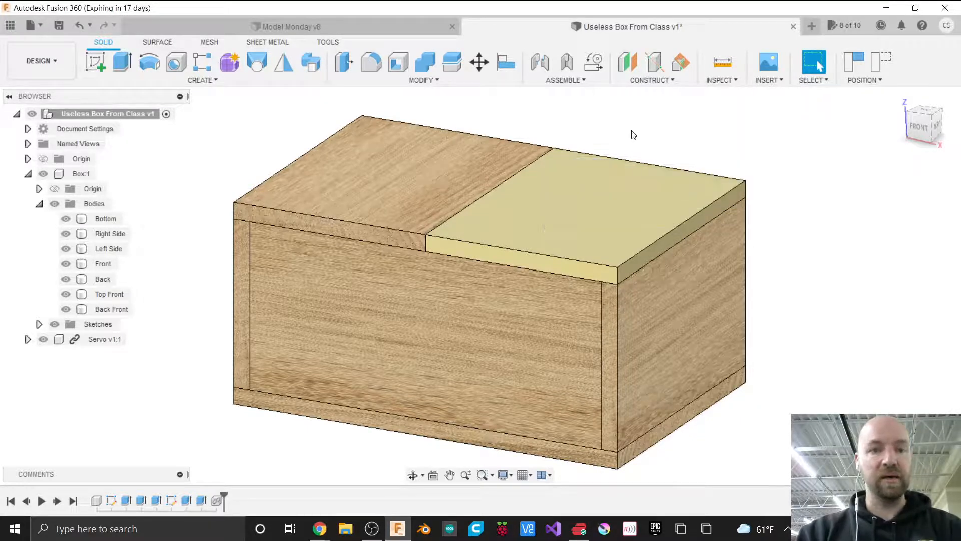
Collapse the Box component and open the McMaster-Carr component catalog in an enlarged window.
left_click(28, 176)
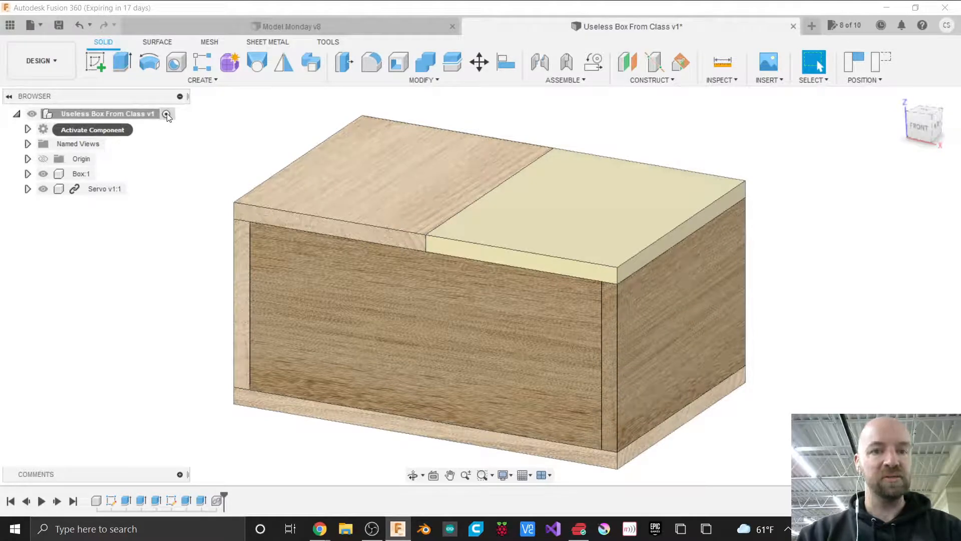
left_click(769, 81)
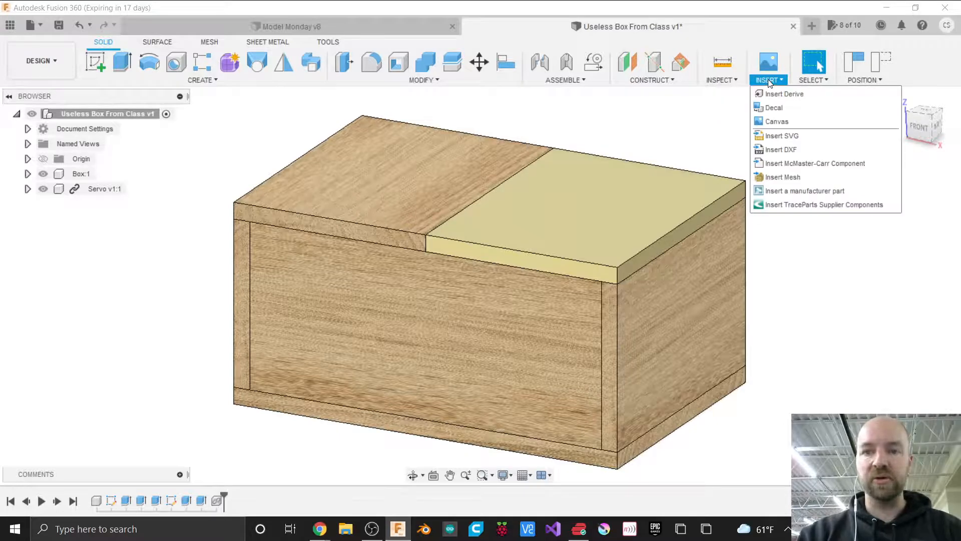
left_click(797, 165)
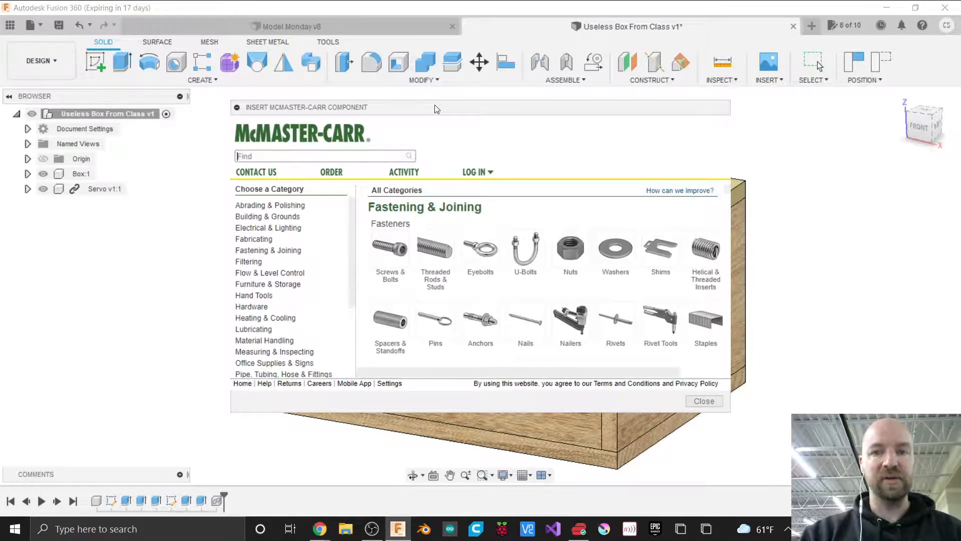
left_click_drag(434, 108, 407, 109)
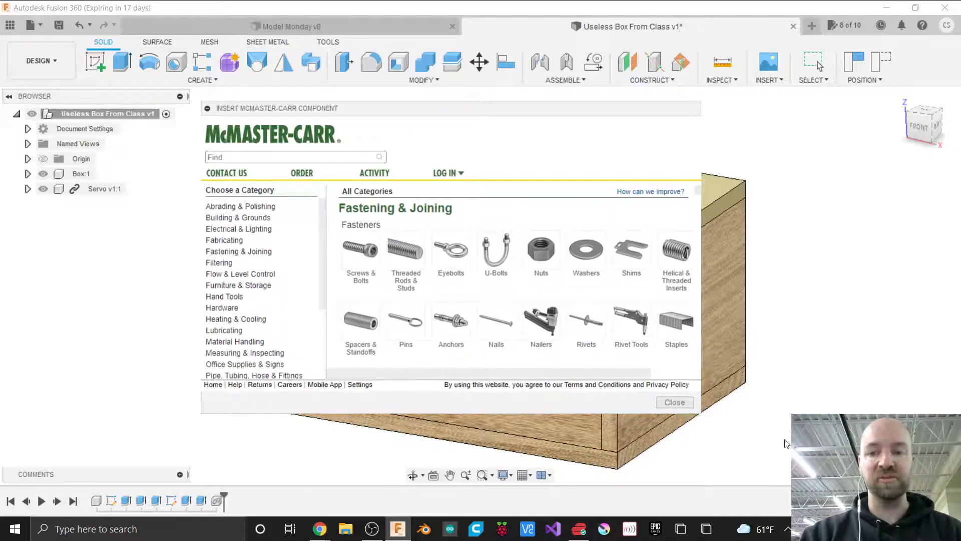
left_click_drag(700, 417, 808, 445)
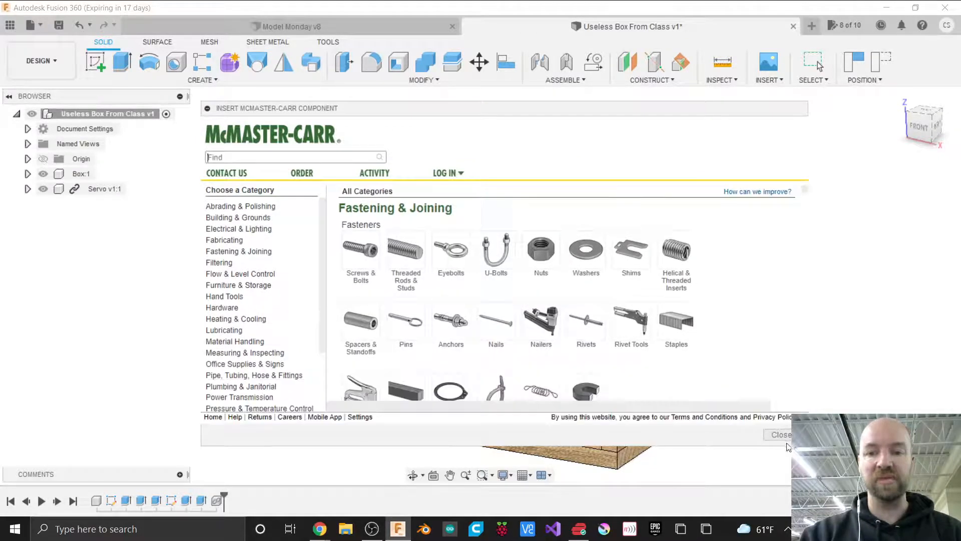
Search the McMaster-Carr catalog for "swit" and open the Toggle Switches category.
left_click(288, 157)
type("s")
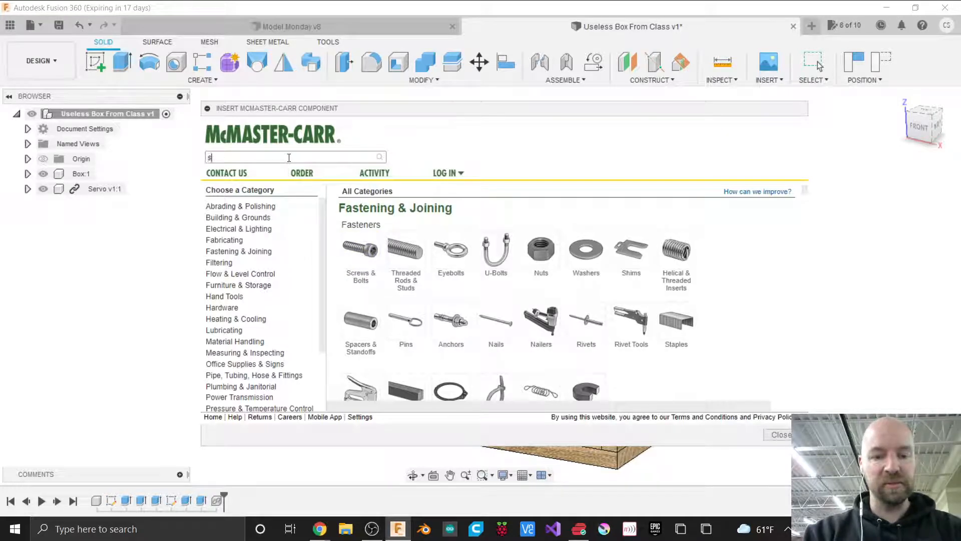
type("wic")
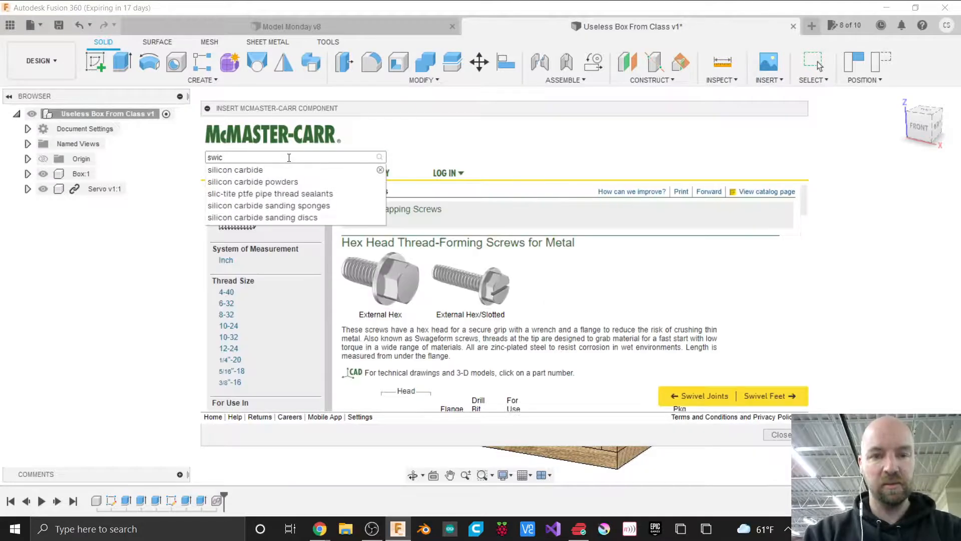
key("BackSpace")
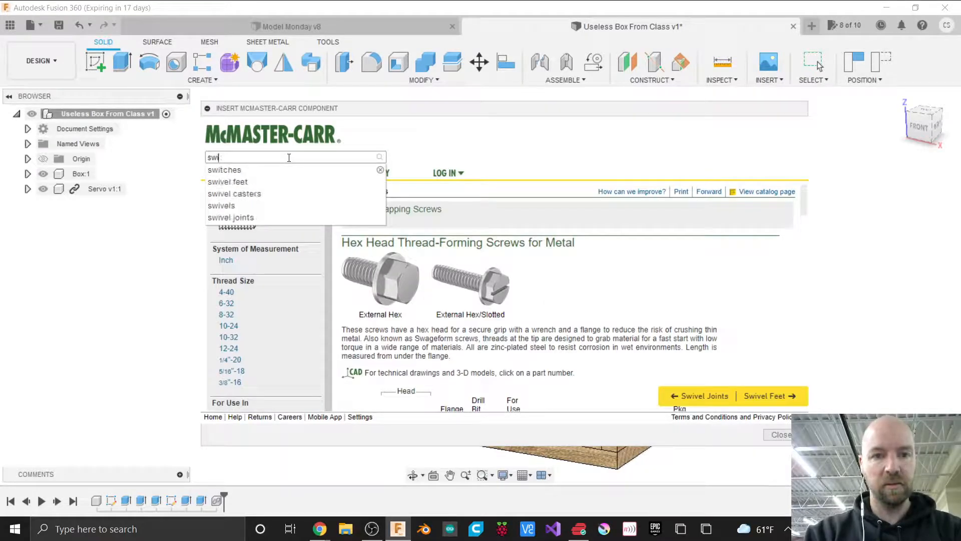
type("t")
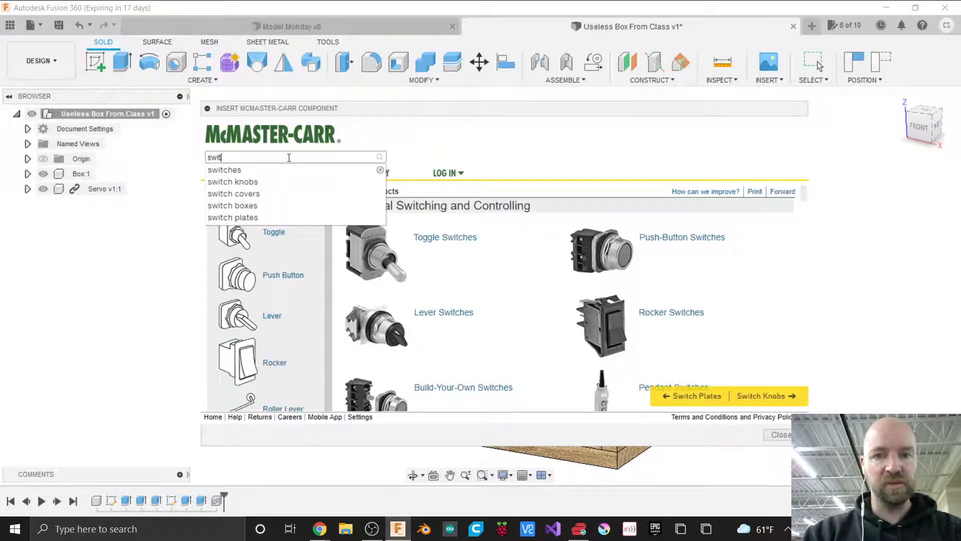
left_click(431, 241)
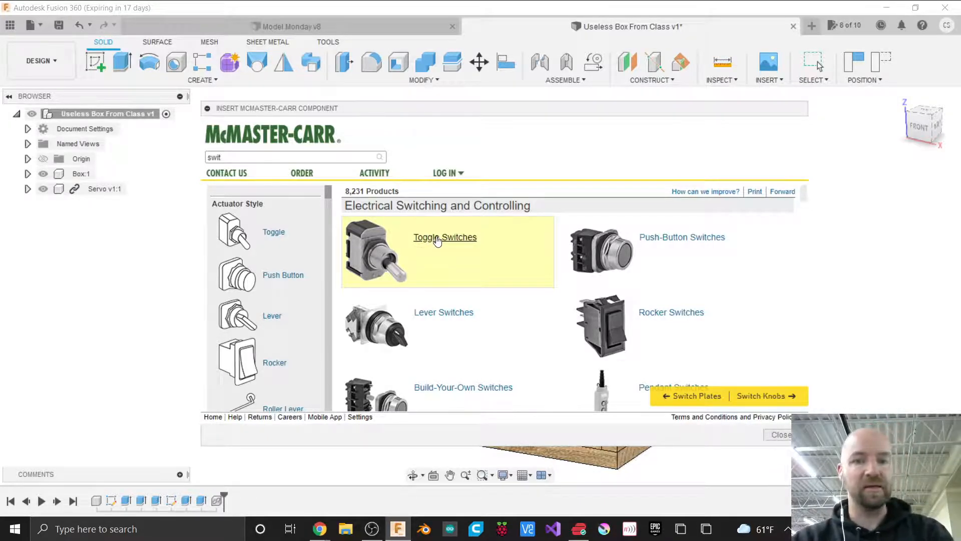
left_click(437, 239)
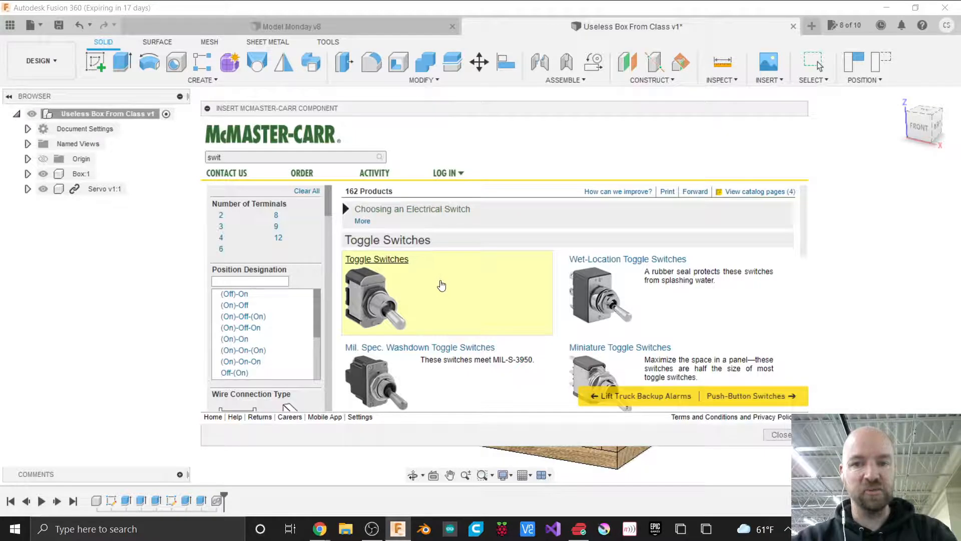
Look through the available toggle switch types and open the standard Toggle Switches product family.
scroll(438, 295, "down", 4)
scroll(441, 285, "down", 3)
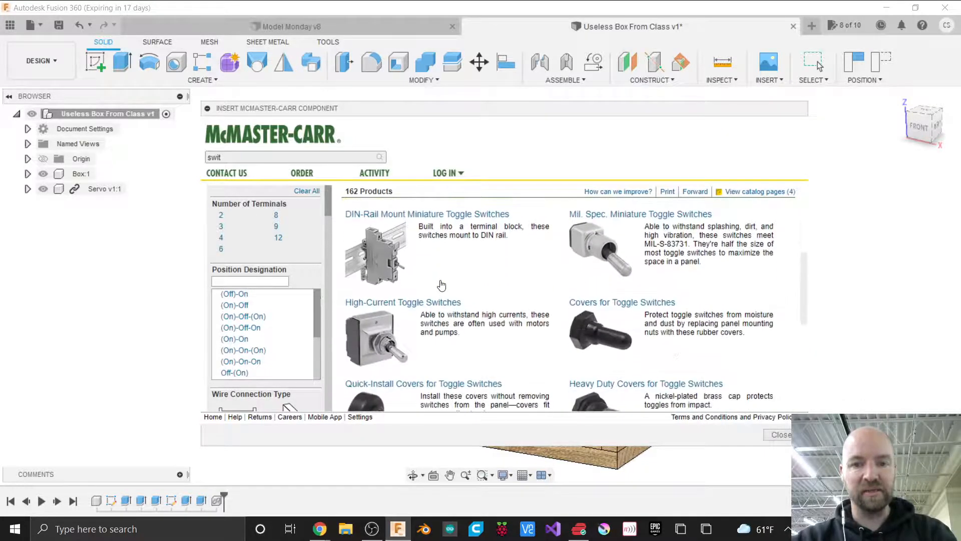
scroll(441, 284, "down", 3)
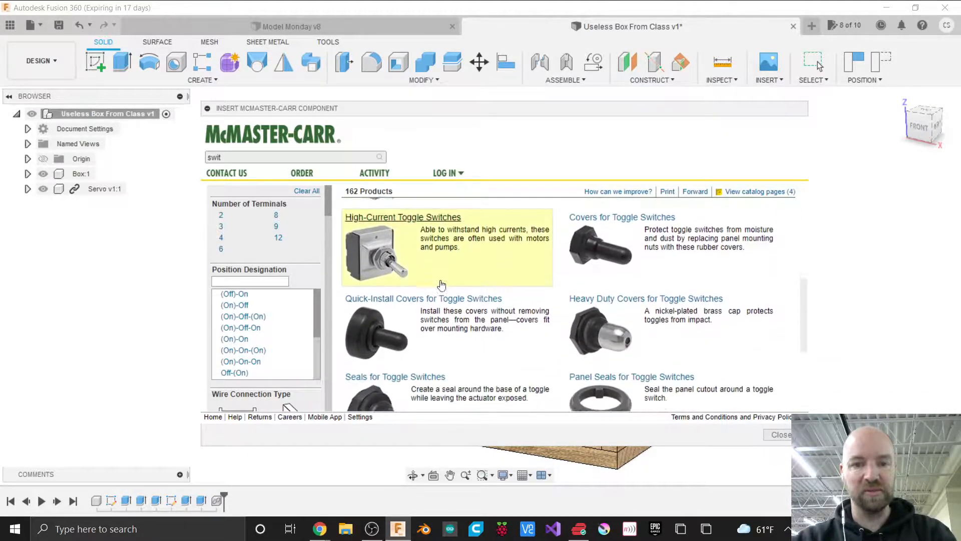
scroll(441, 286, "up", 4)
scroll(441, 286, "up", 2)
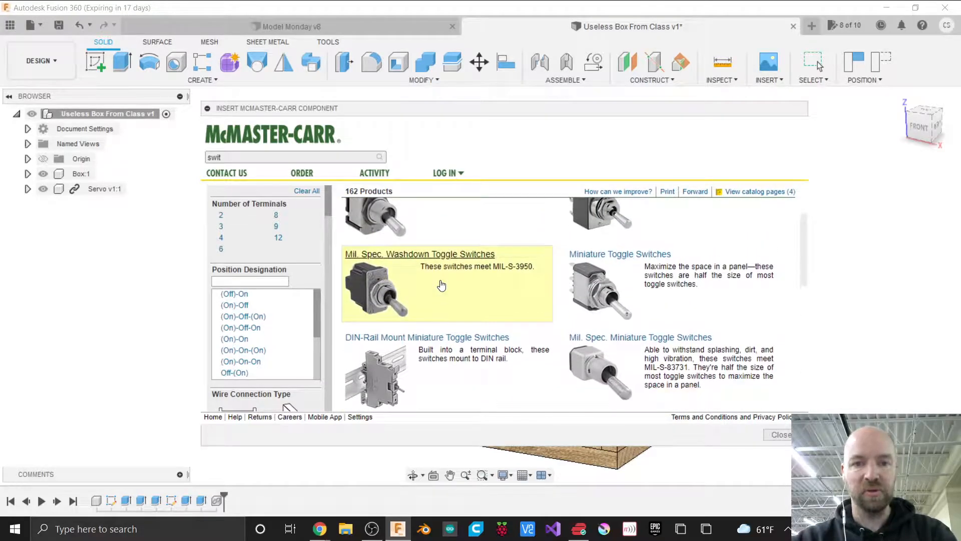
scroll(440, 280, "up", 1)
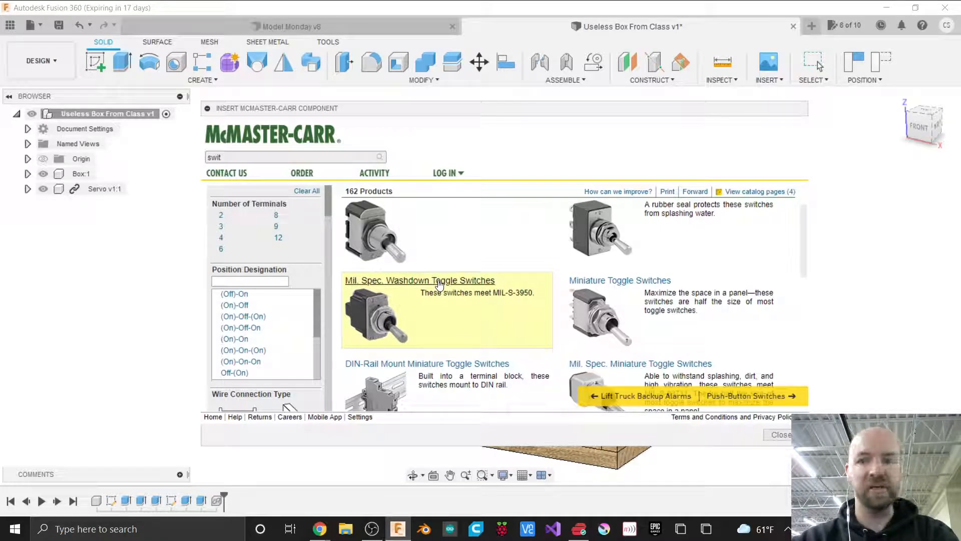
scroll(441, 283, "up", 2)
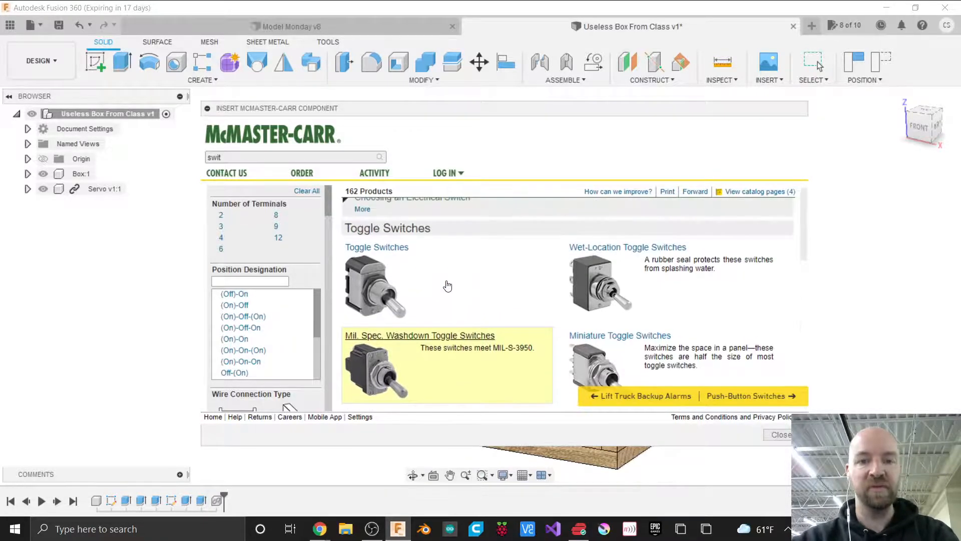
left_click(384, 257)
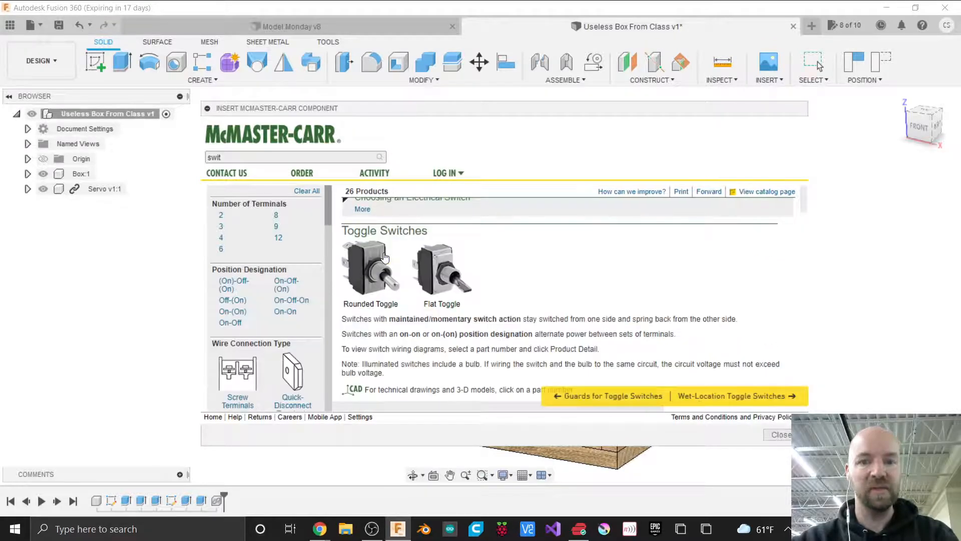
Choose the flat illuminated two-position toggle switch, part 7343K93, in green.
mouse_move(470, 261)
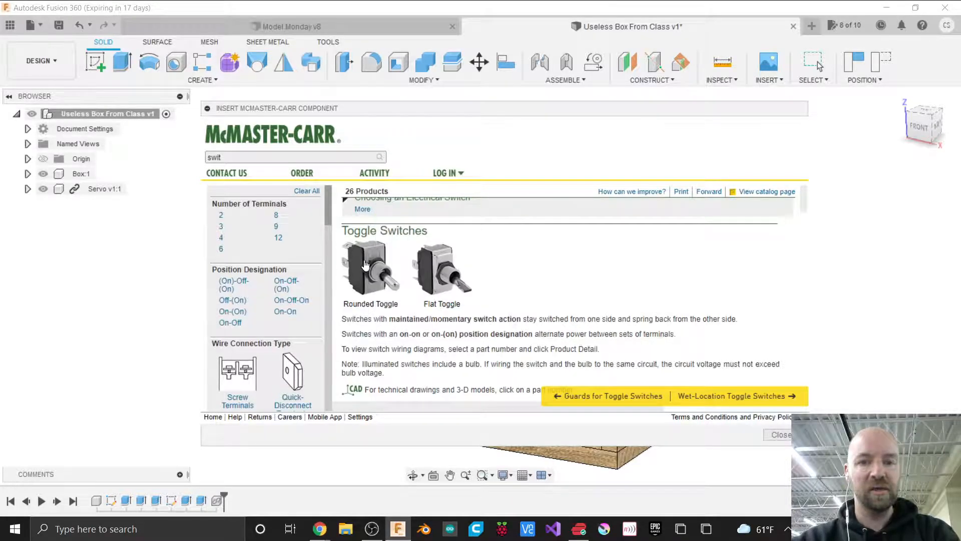
mouse_move(458, 290)
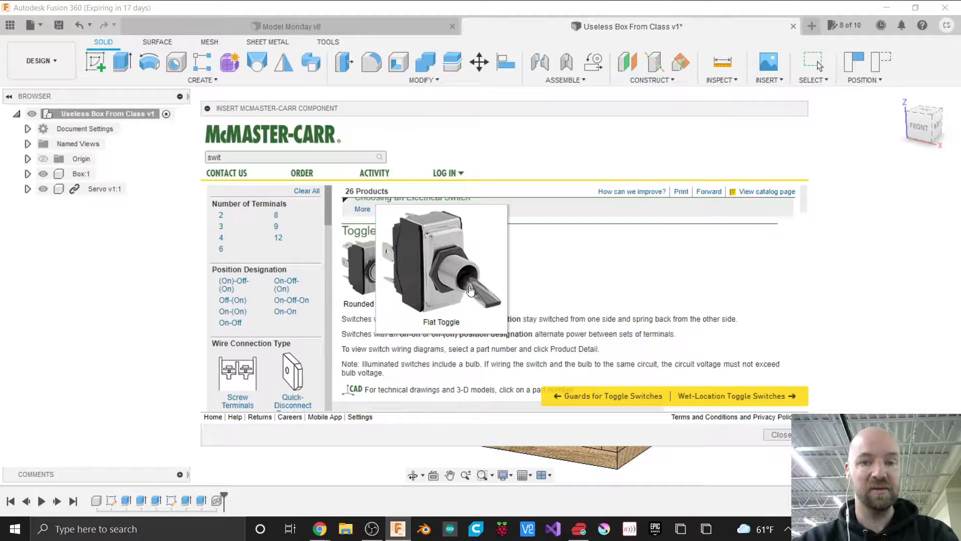
left_click(471, 290)
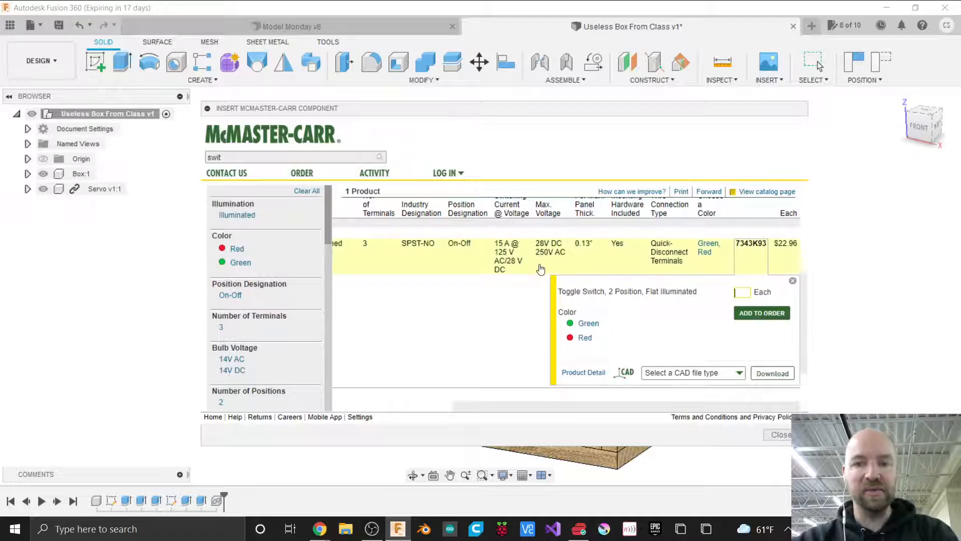
scroll(541, 269, "left", 3)
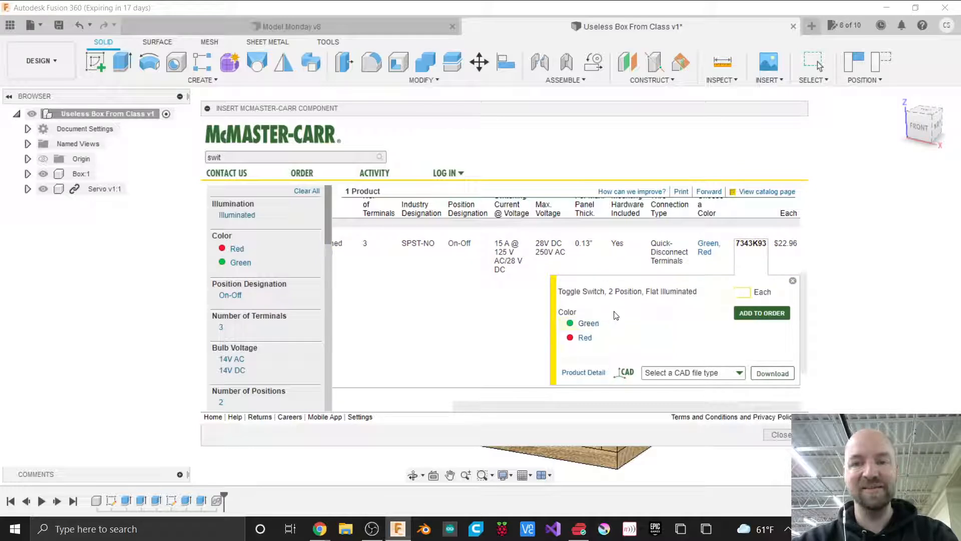
left_click(587, 328)
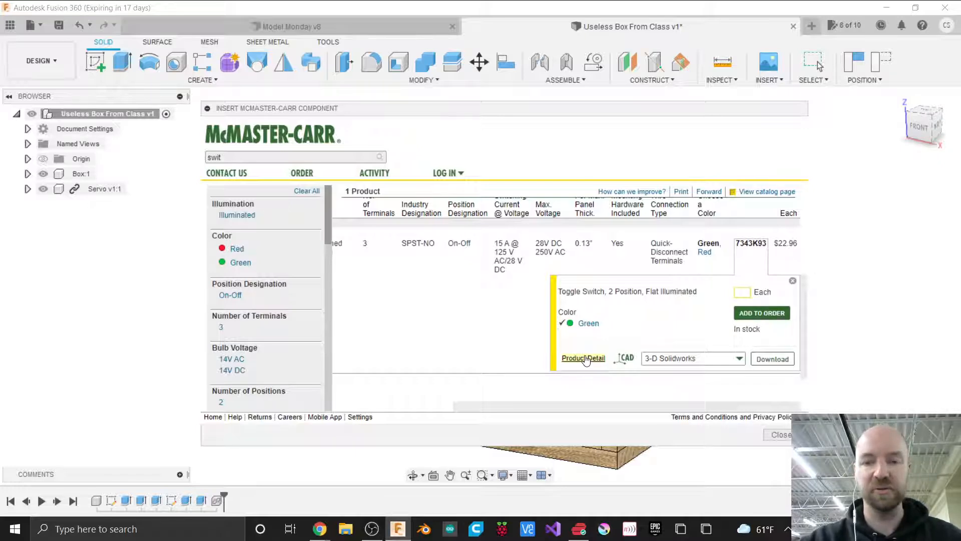
Set the CAD file type to 3-D STEP and download the green toggle switch into the design.
left_click(714, 361)
scroll(713, 381, "down", 2)
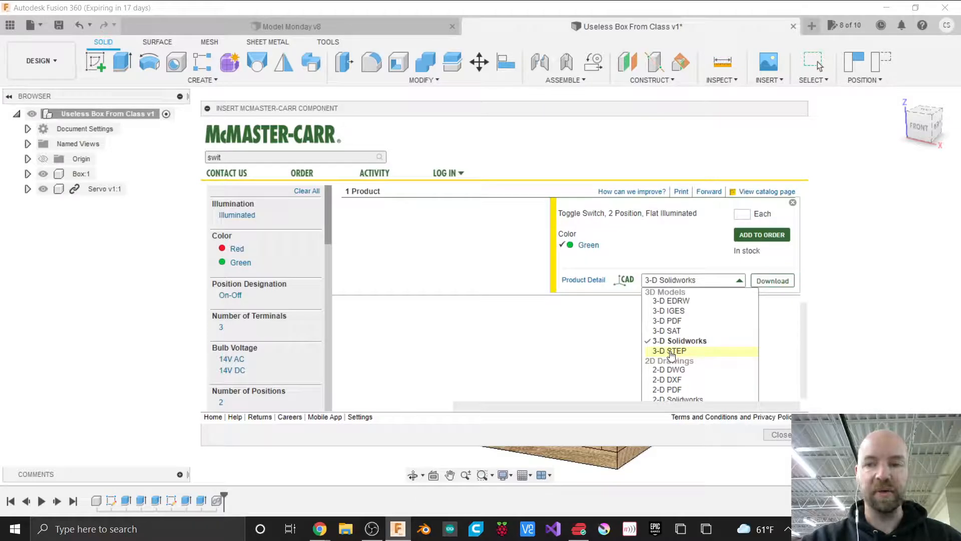
left_click(672, 350)
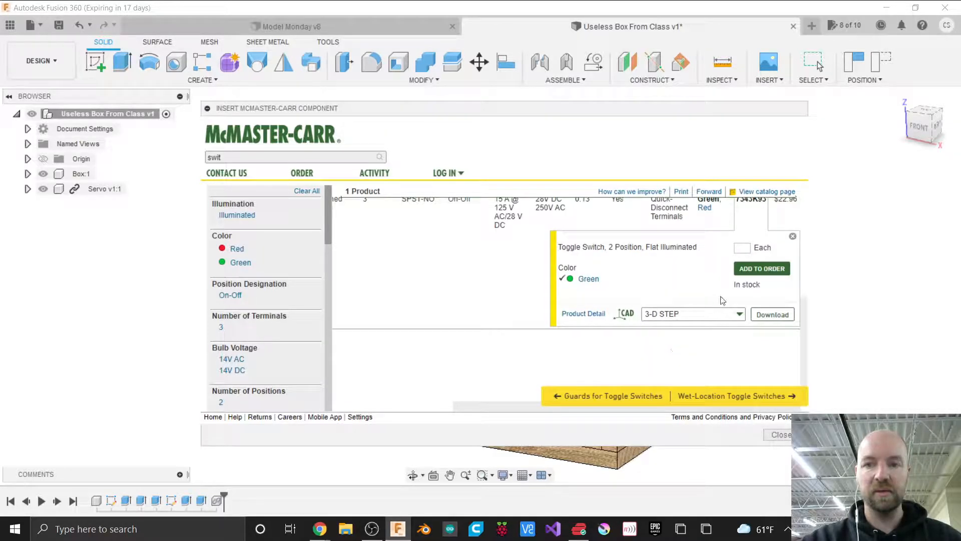
left_click(772, 314)
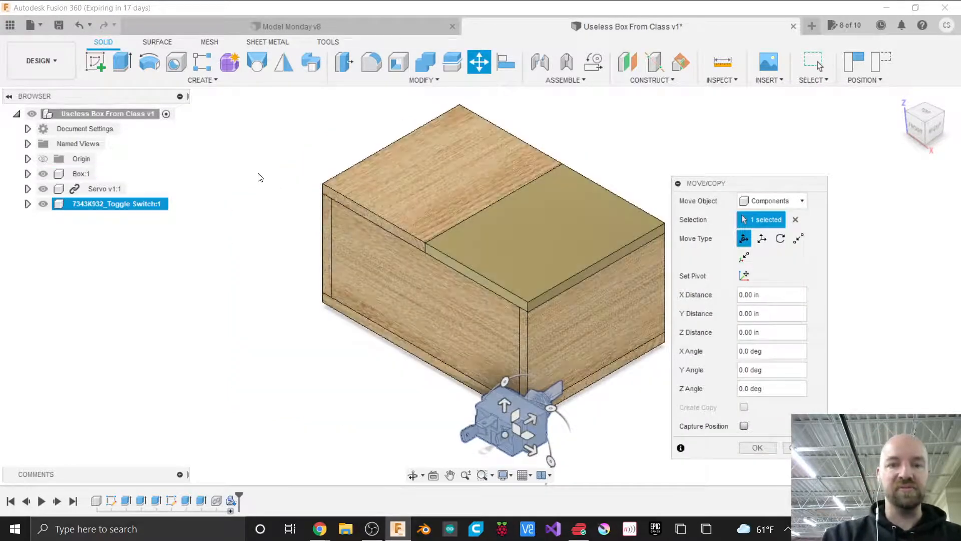
Rotate the toggle switch 90 degrees about X to stand upright, shift it along the box's front and raise it about 1.50 in.
scroll(258, 178, "down", 1)
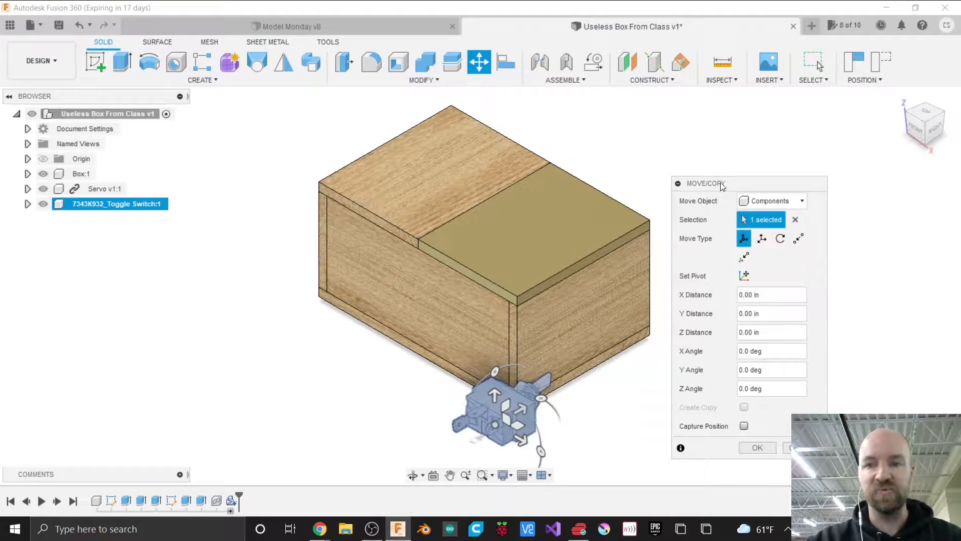
left_click_drag(720, 182, 764, 170)
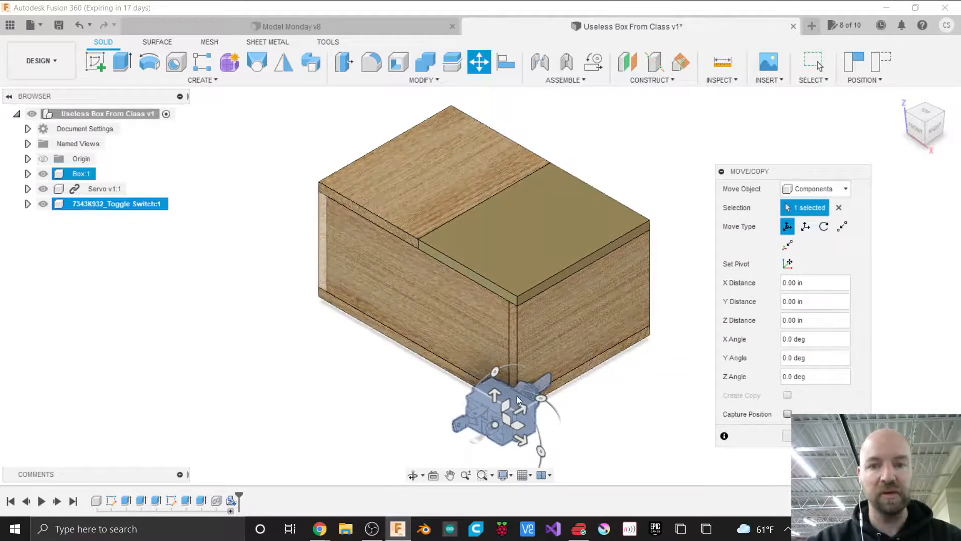
left_click_drag(495, 371, 453, 443)
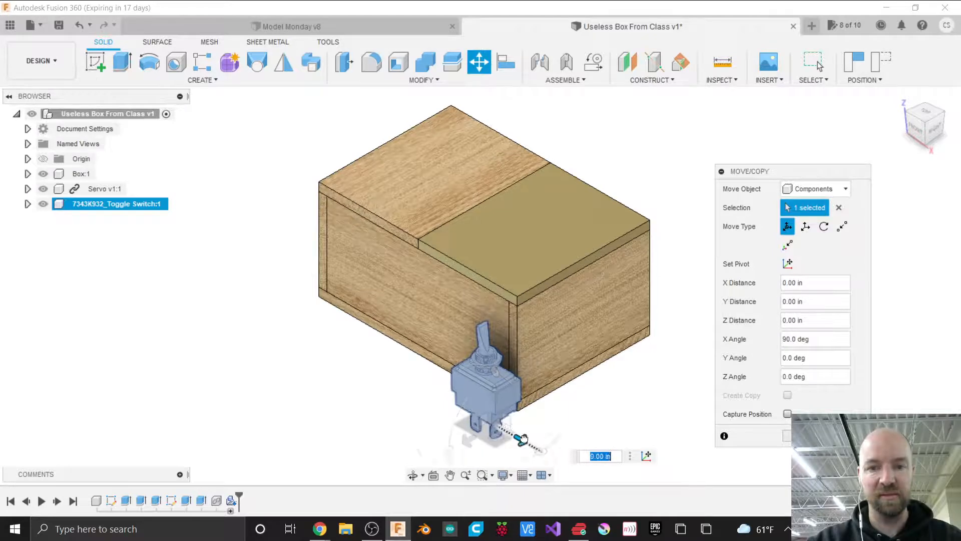
left_click_drag(520, 438, 424, 309)
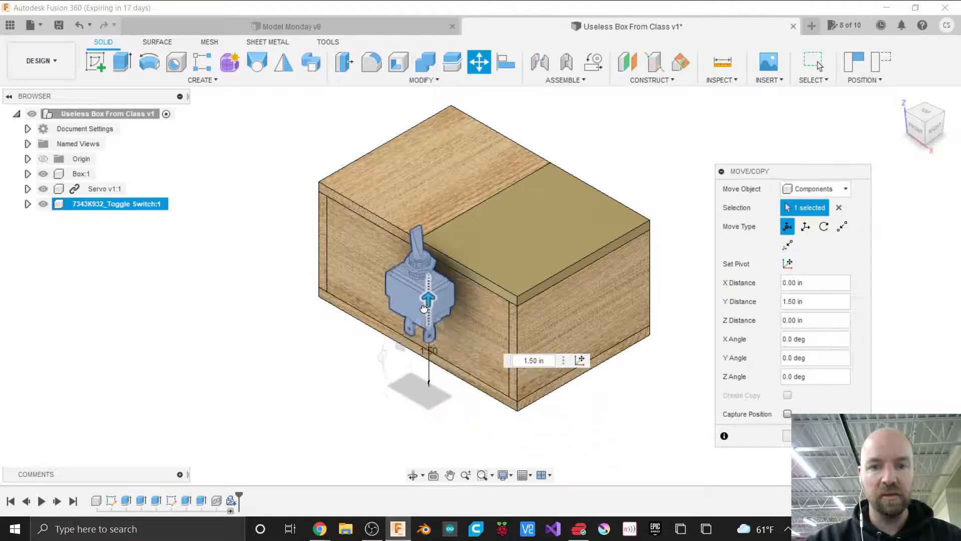
Lower the toggle switch to a Y distance of 1.10 in so its threaded neck passes through the top front panel.
left_click(916, 129)
scroll(512, 209, "up", 4)
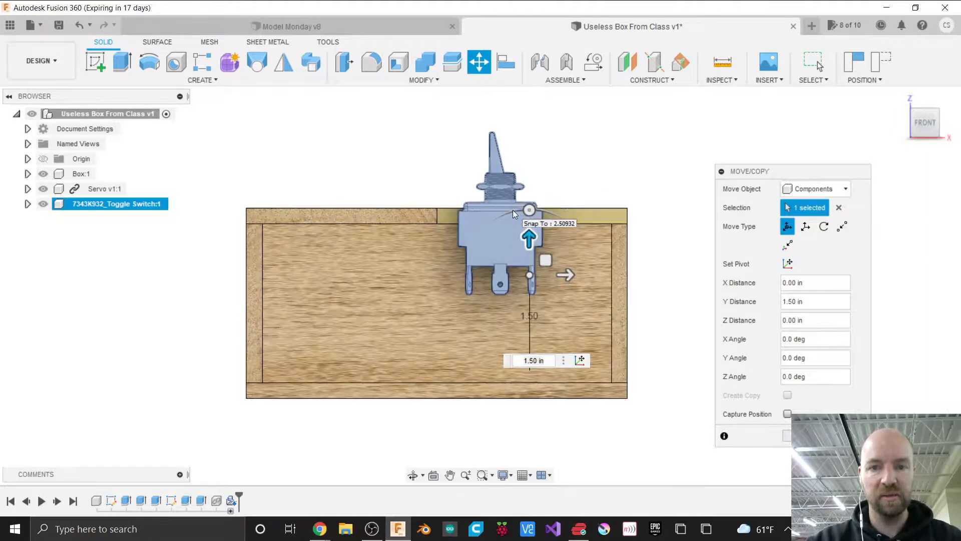
left_click_drag(533, 269, 531, 306)
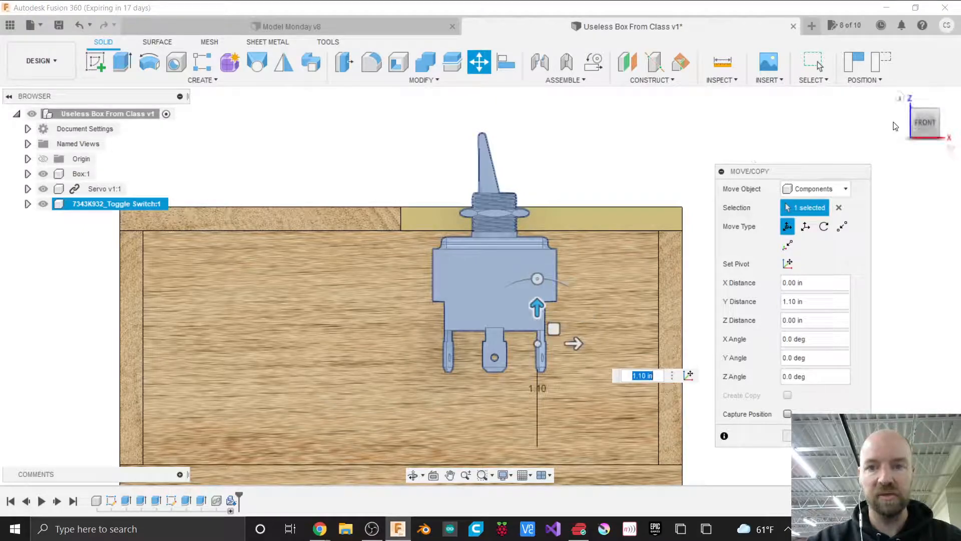
Shift the toggle switch to a Z distance of -3.00 in, near the middle of the box's depth, and finish the move.
left_click(923, 100)
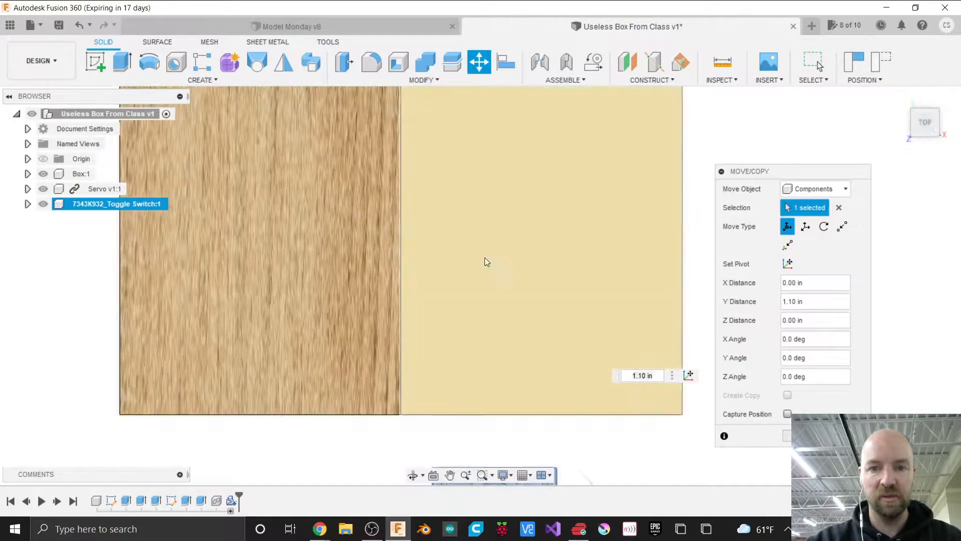
scroll(467, 244, "down", 2)
left_click_drag(502, 417, 494, 284)
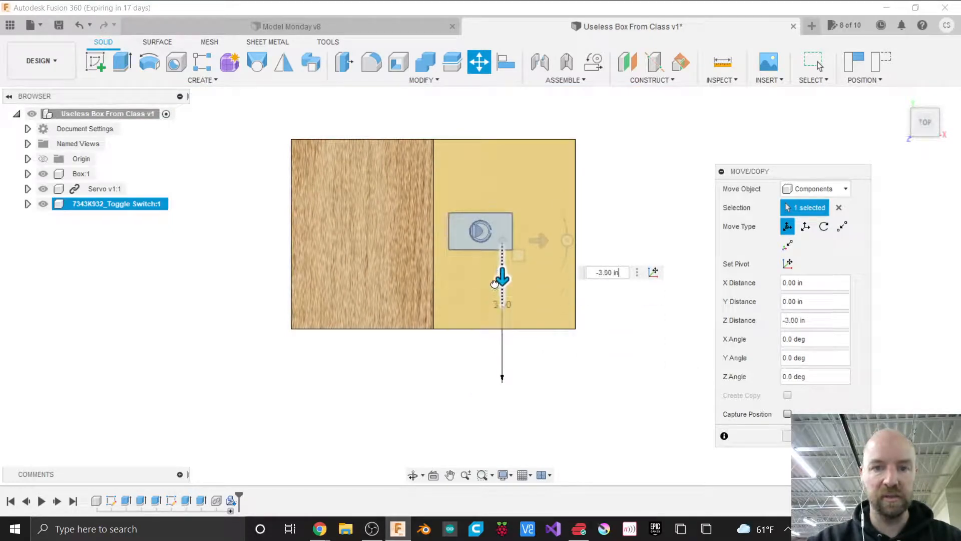
scroll(476, 257, "up", 3)
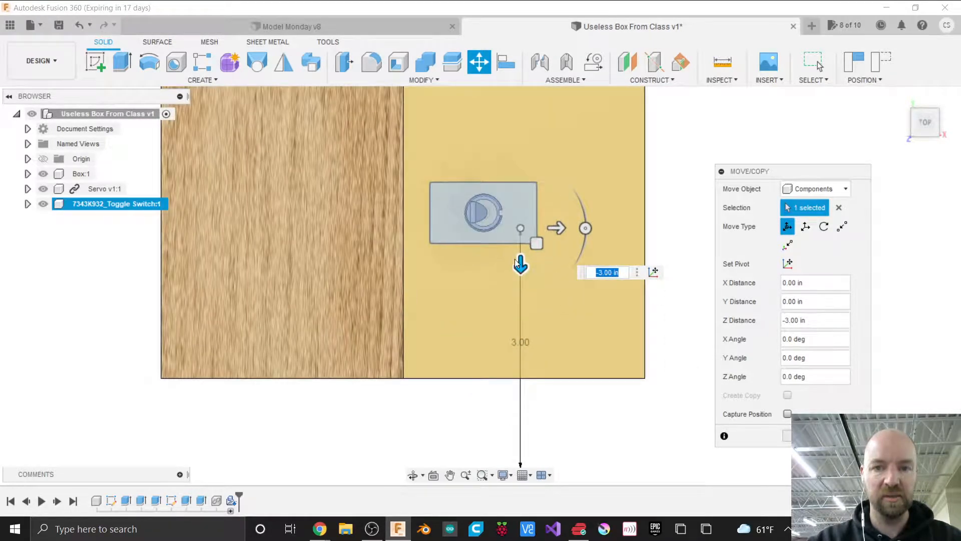
left_click_drag(514, 260, 493, 377)
scroll(493, 376, "down", 2)
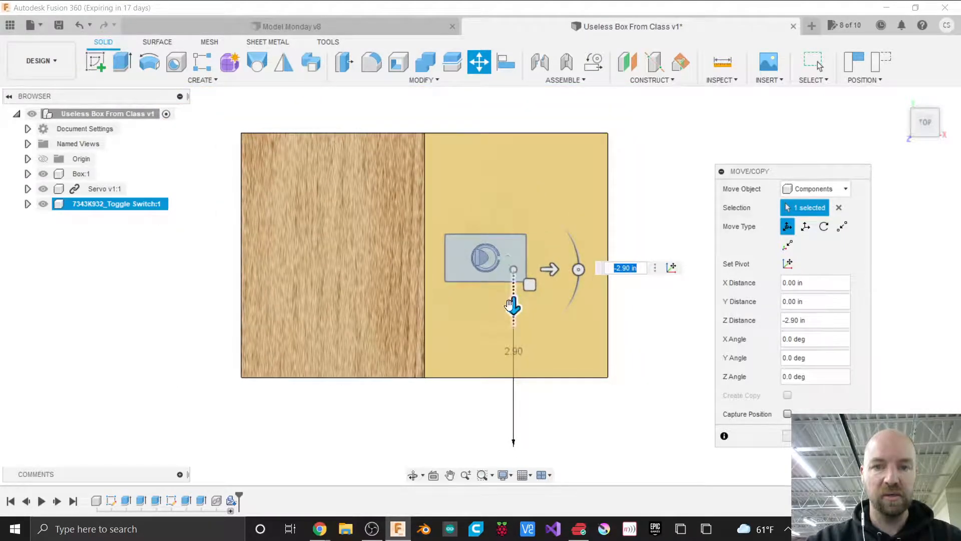
left_click_drag(514, 306, 514, 299)
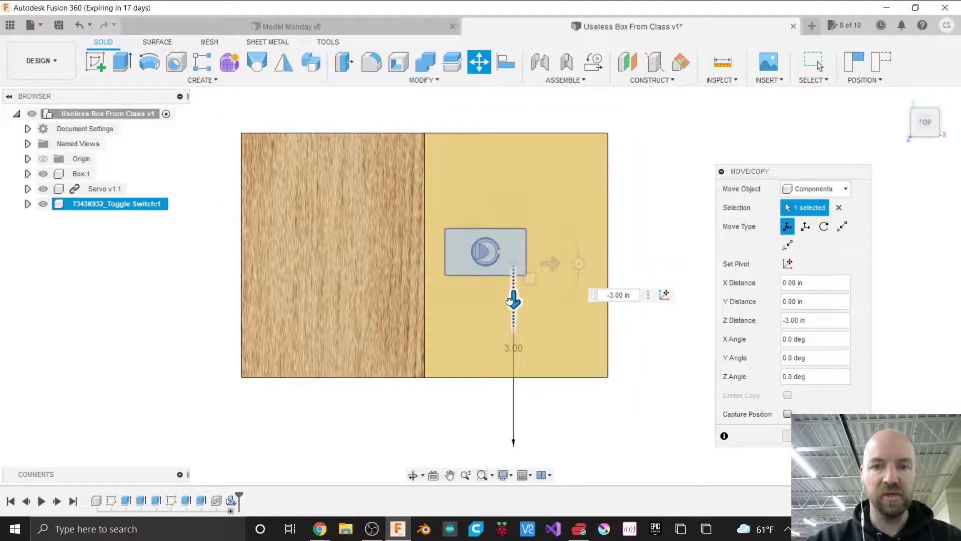
left_click(939, 134)
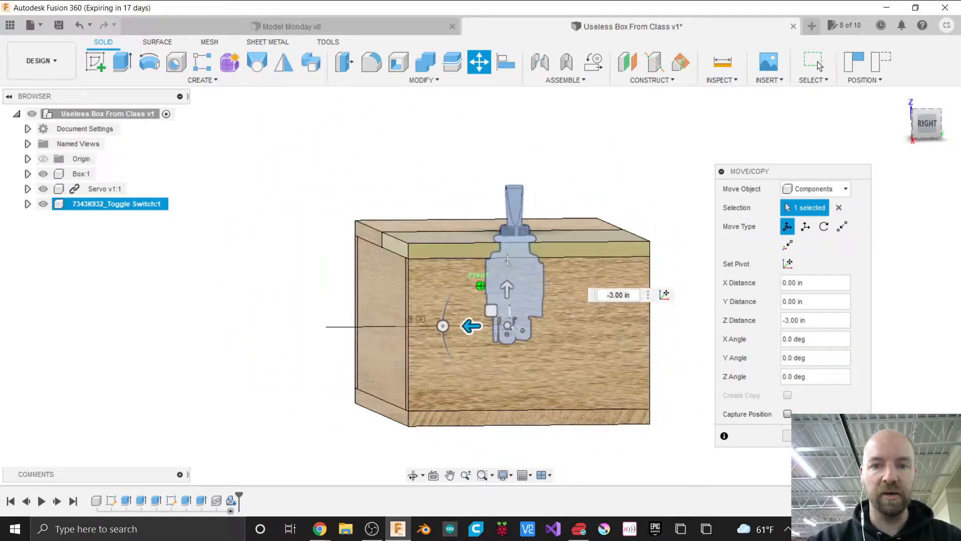
key("F6")
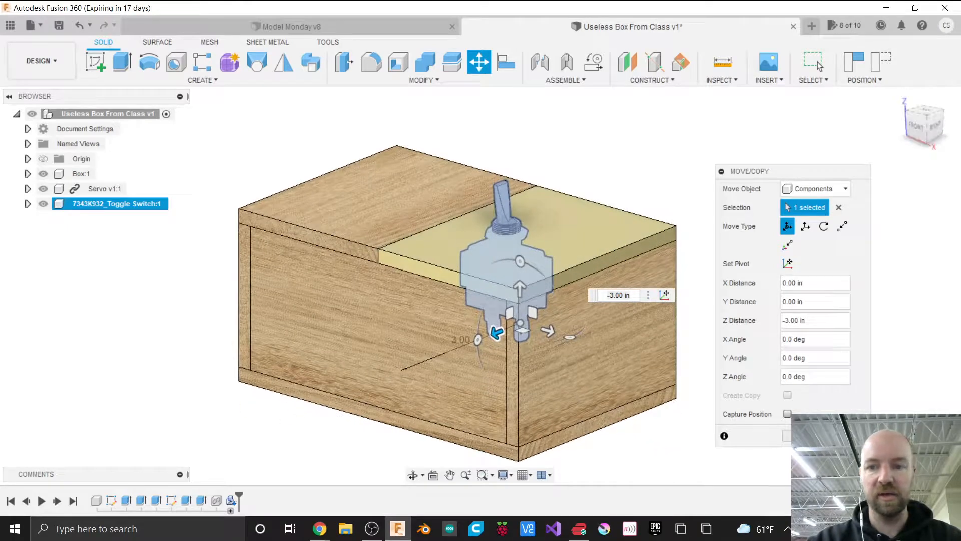
left_click(804, 436)
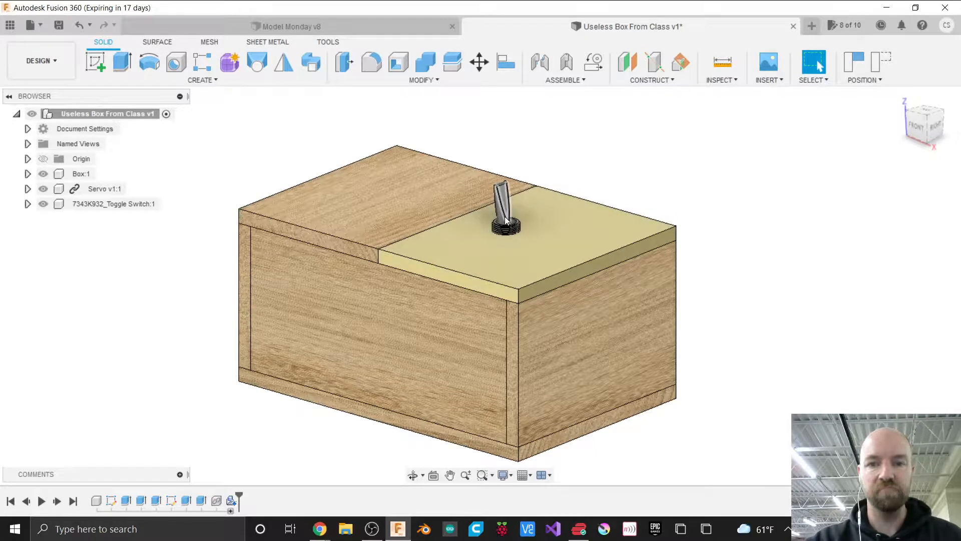
scroll(505, 217, "up", 3)
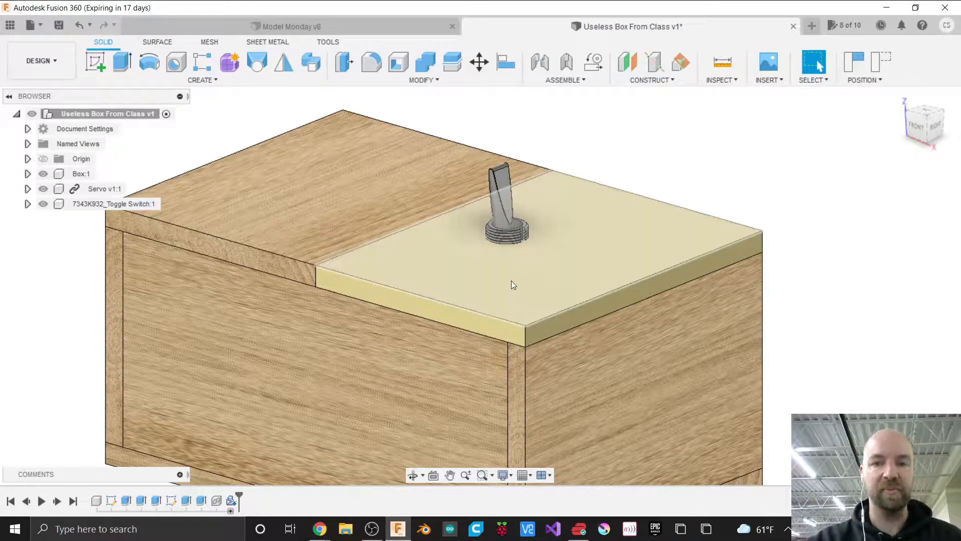
left_click(571, 233)
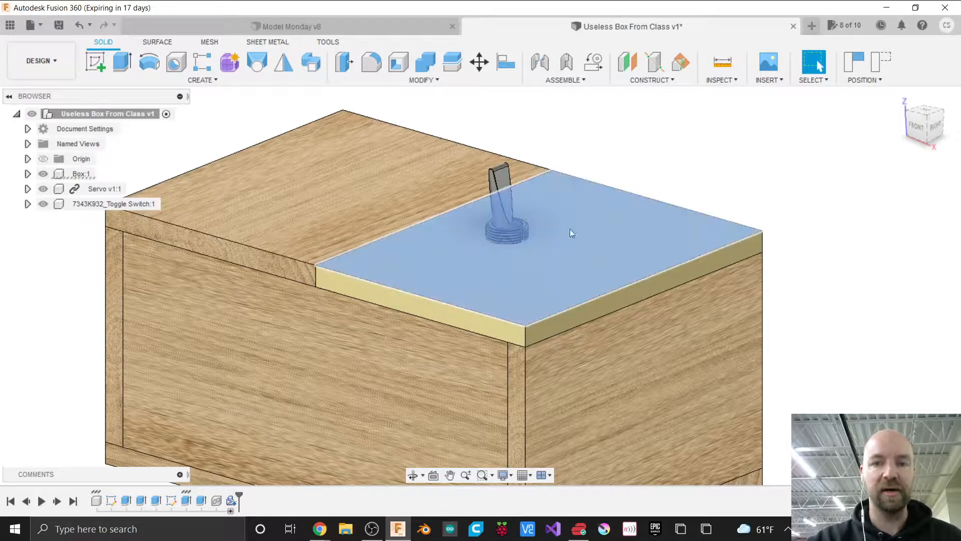
key("Escape")
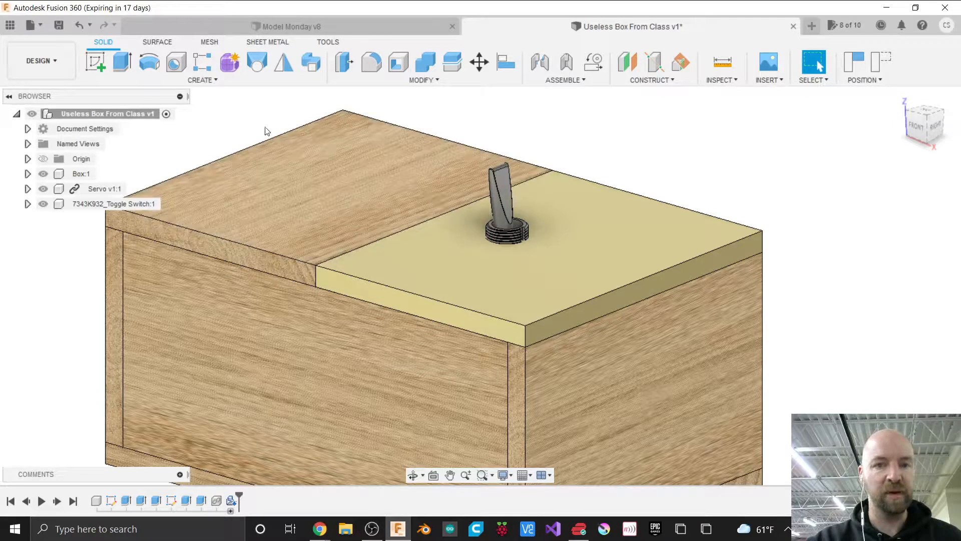
left_click(94, 61)
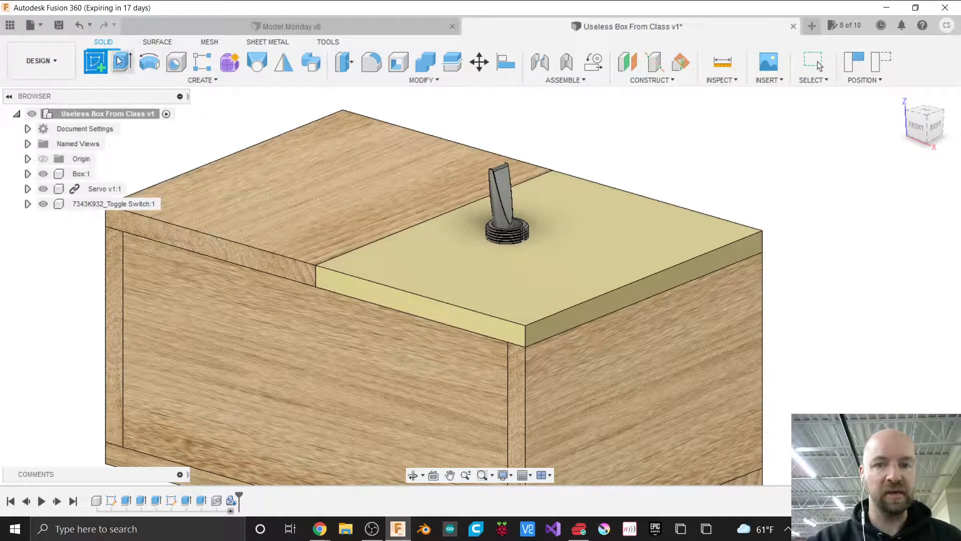
left_click(484, 251)
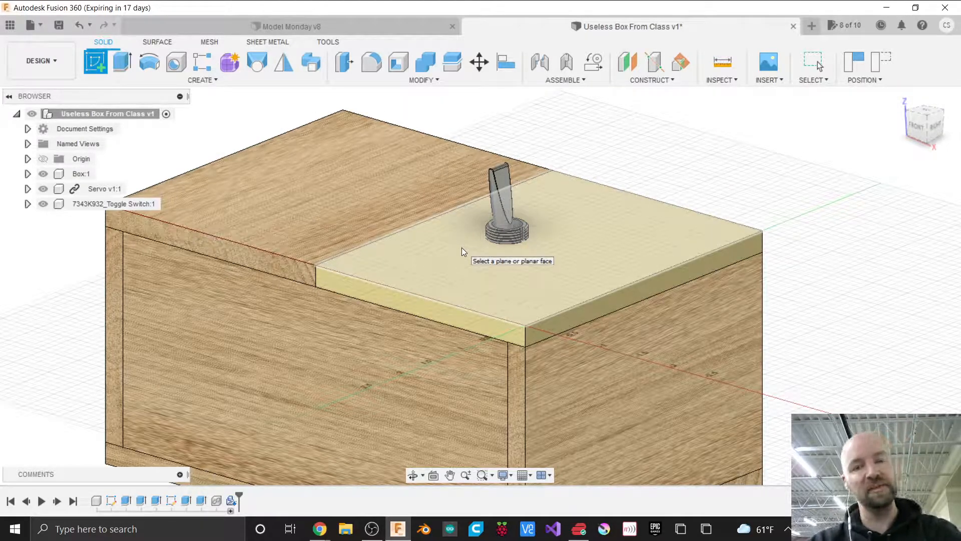
key("Escape")
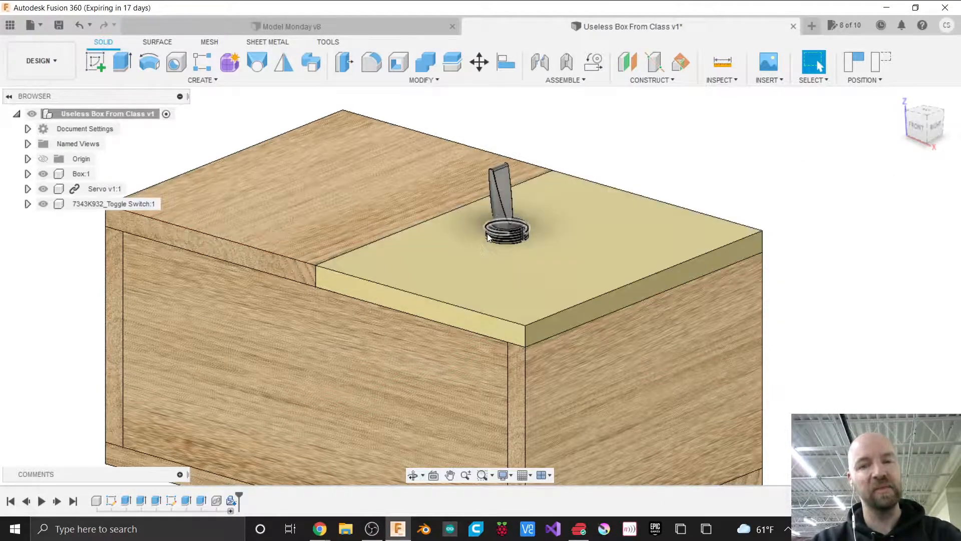
scroll(823, 210, "down", 1)
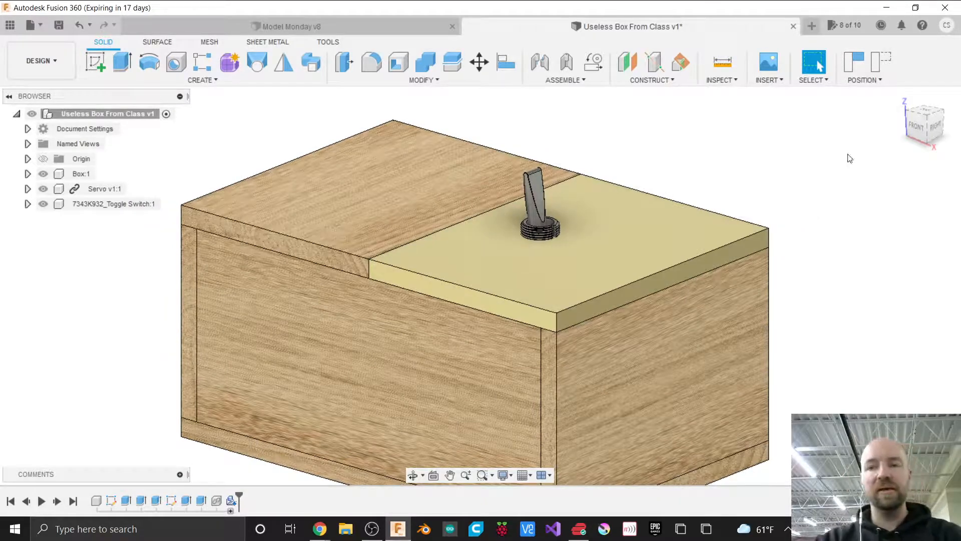
mouse_move(922, 128)
left_mouse_down()
mouse_move(960, 120)
mouse_move(915, 122)
left_mouse_up()
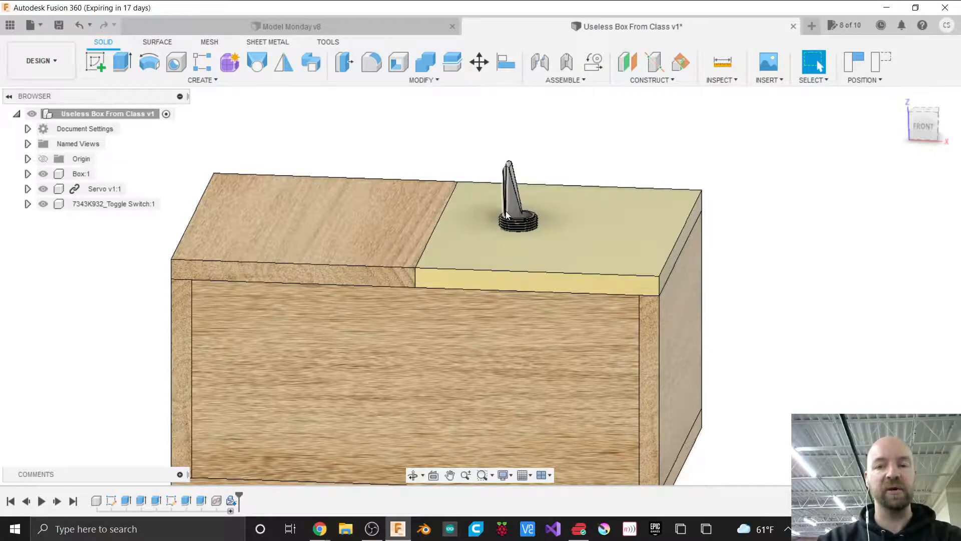
left_click(938, 108)
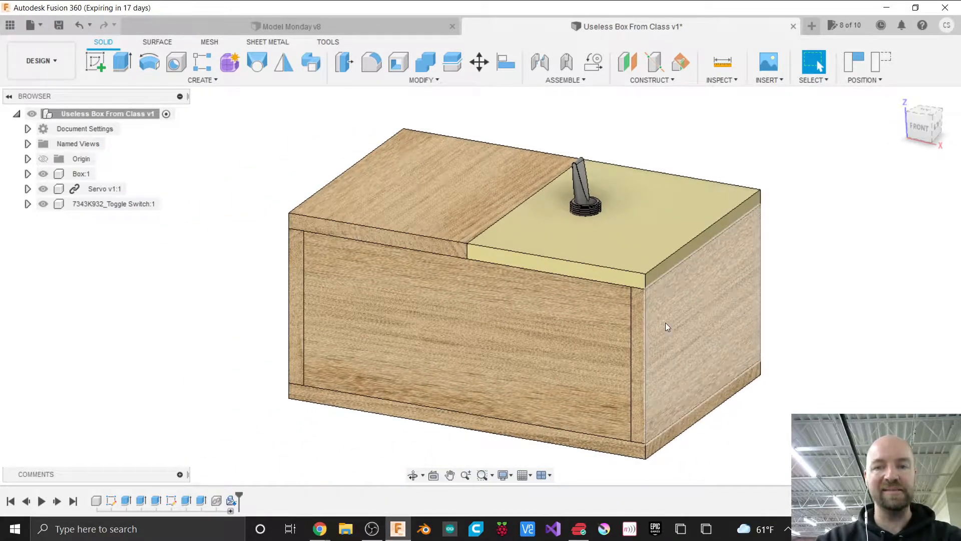
scroll(665, 328, "up", 1)
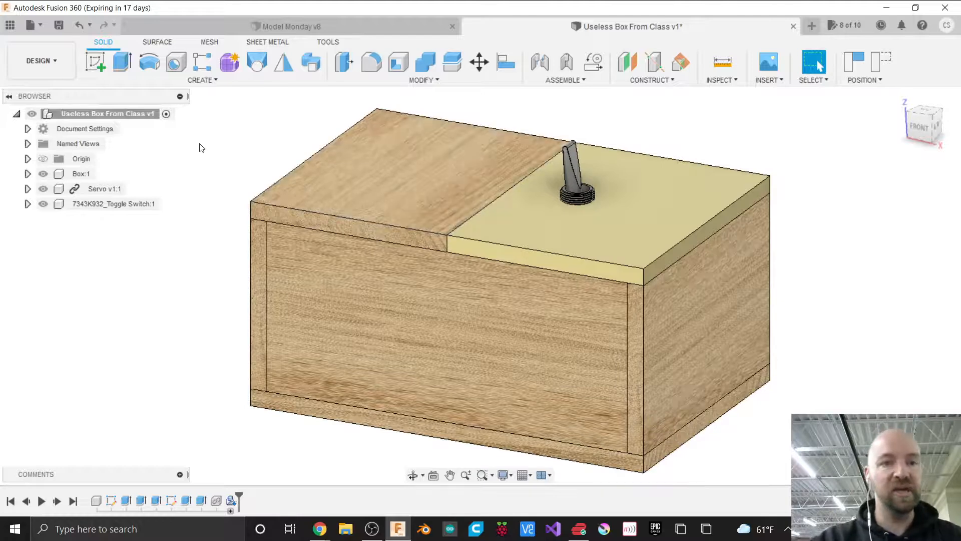
Start a new drawing from the full assembly design and set its sheet size to A (8.5in x 11in).
left_click(36, 25)
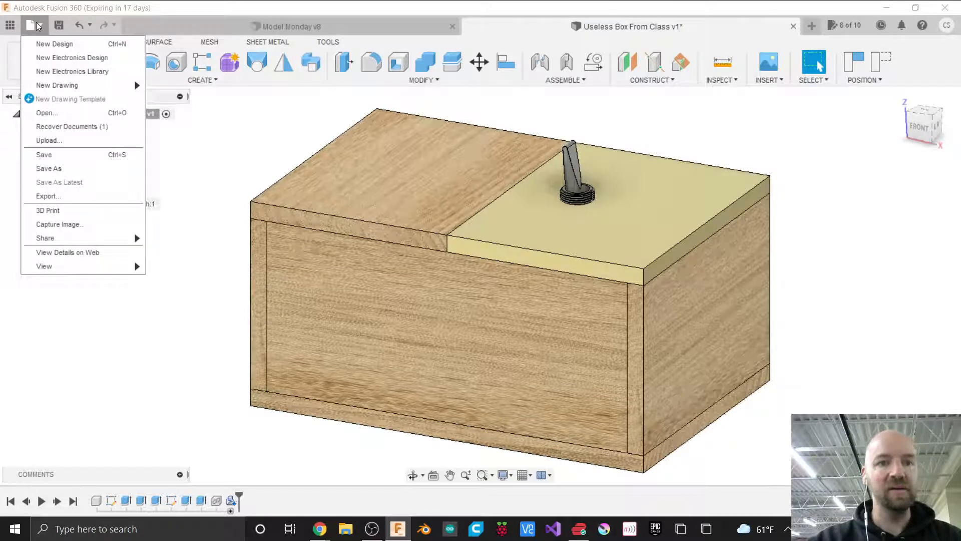
mouse_move(60, 88)
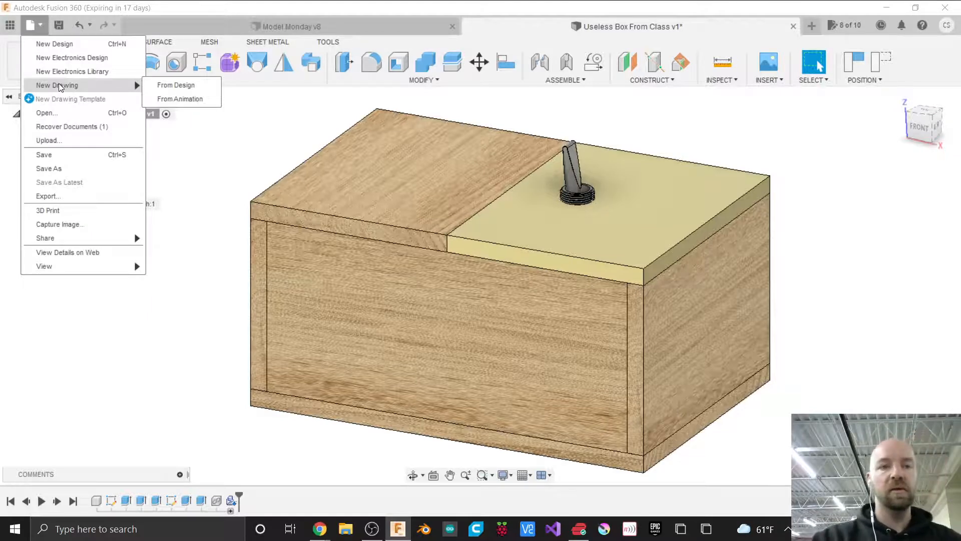
left_click(181, 86)
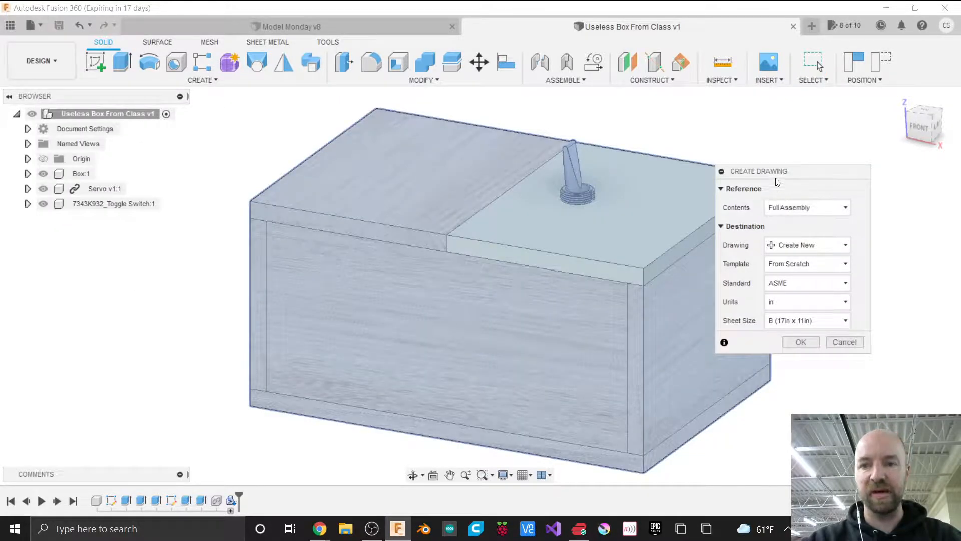
mouse_move(779, 178)
left_mouse_down()
mouse_move(826, 188)
mouse_move(848, 182)
left_mouse_up()
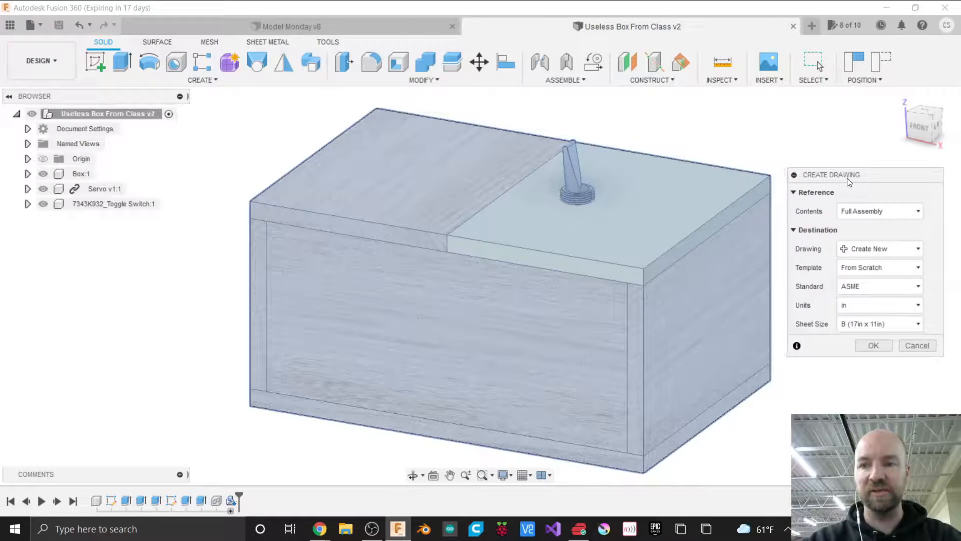
left_click(897, 325)
left_click(876, 340)
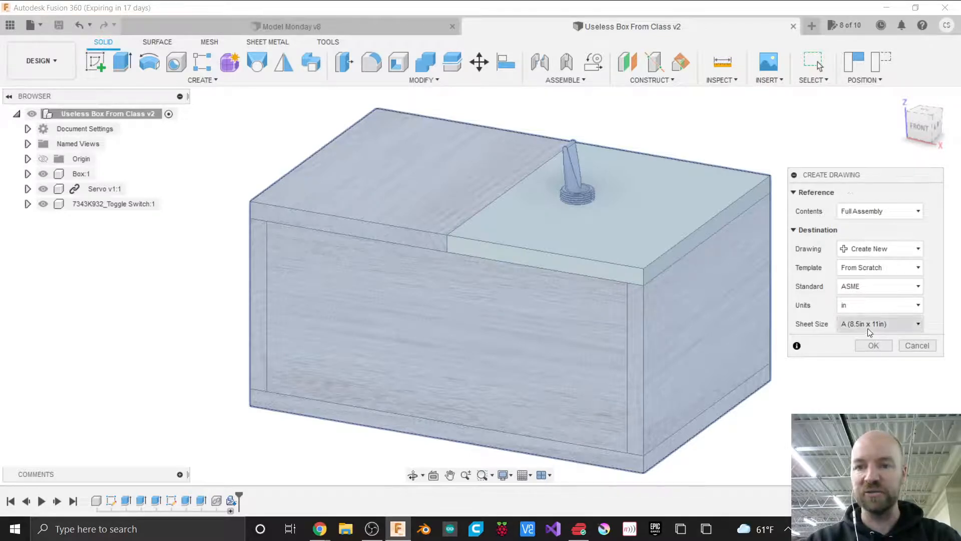
mouse_move(826, 182)
left_mouse_down()
mouse_move(813, 178)
mouse_move(820, 182)
left_mouse_up()
left_click(855, 326)
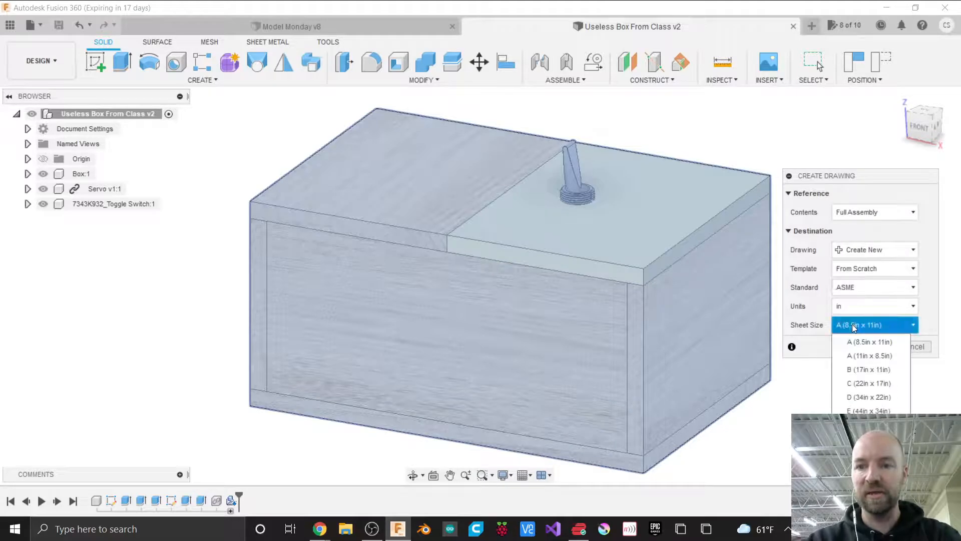
left_click(854, 344)
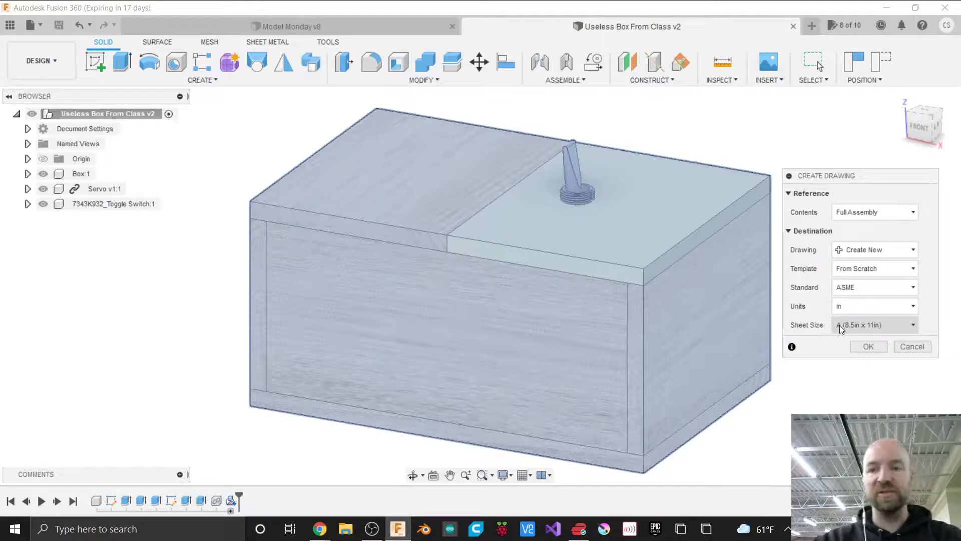
Choose the ASME standard and inch units for the new drawing and create it.
left_click(864, 288)
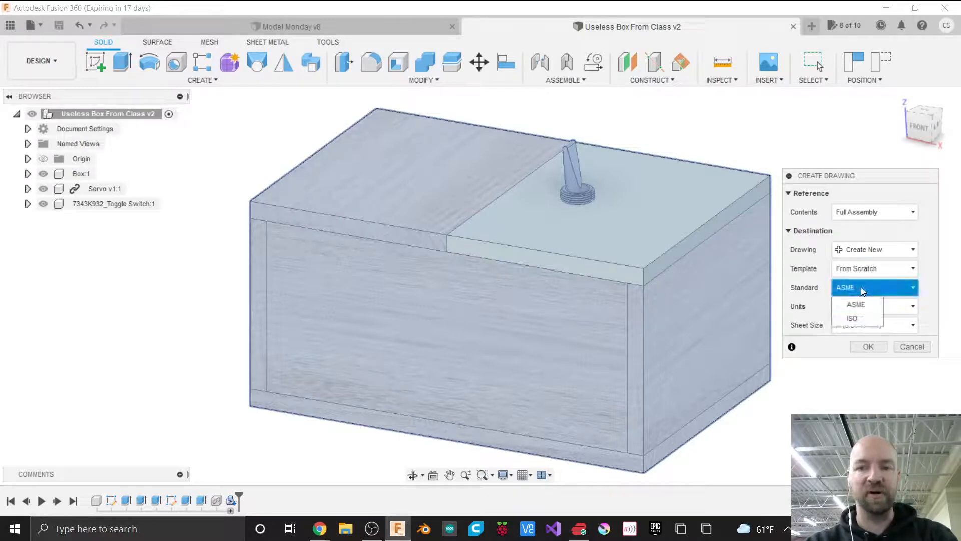
left_click(859, 305)
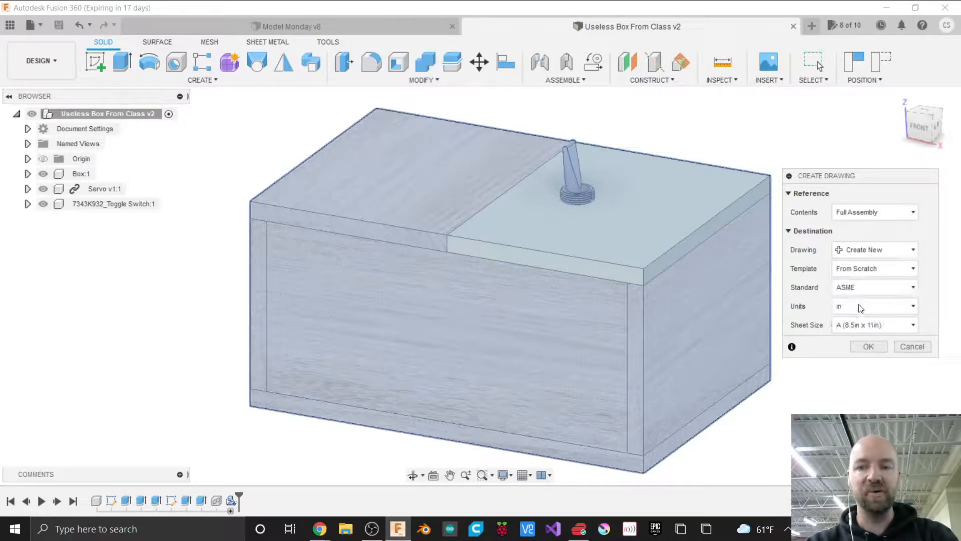
left_click(863, 289)
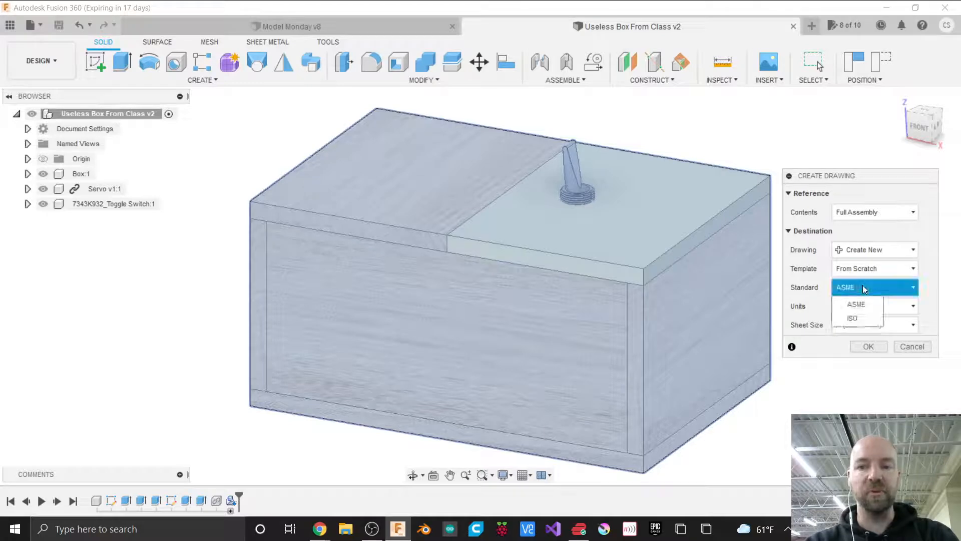
left_click(855, 303)
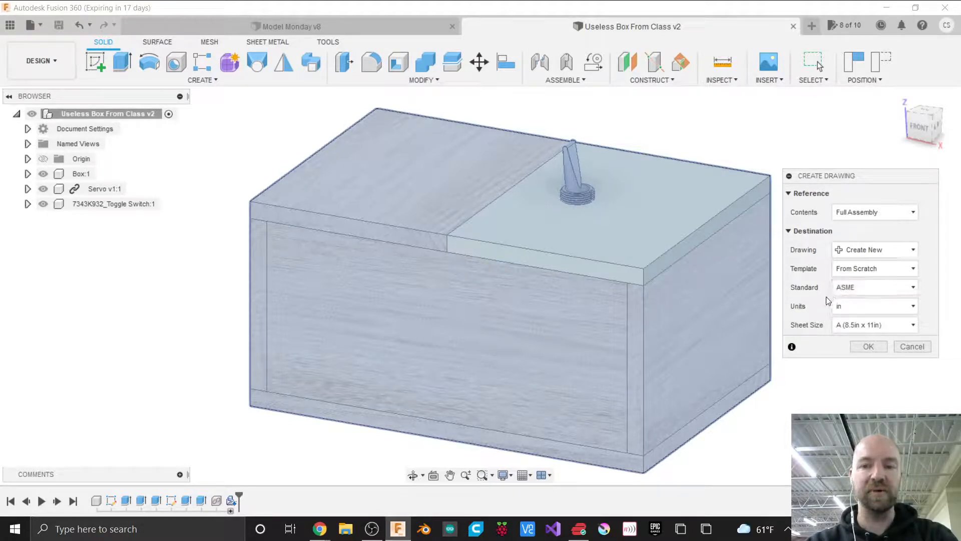
left_click(856, 308)
left_click(858, 326)
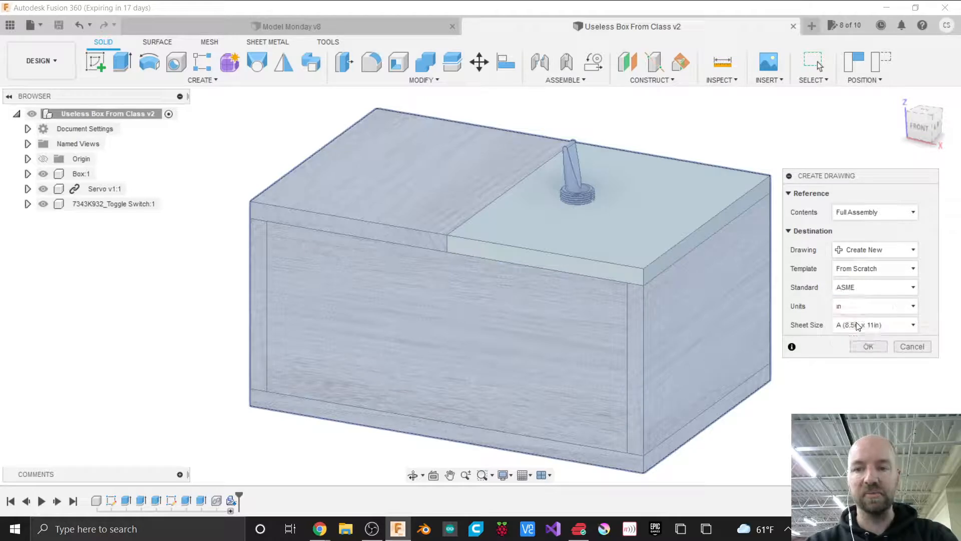
left_click(853, 308)
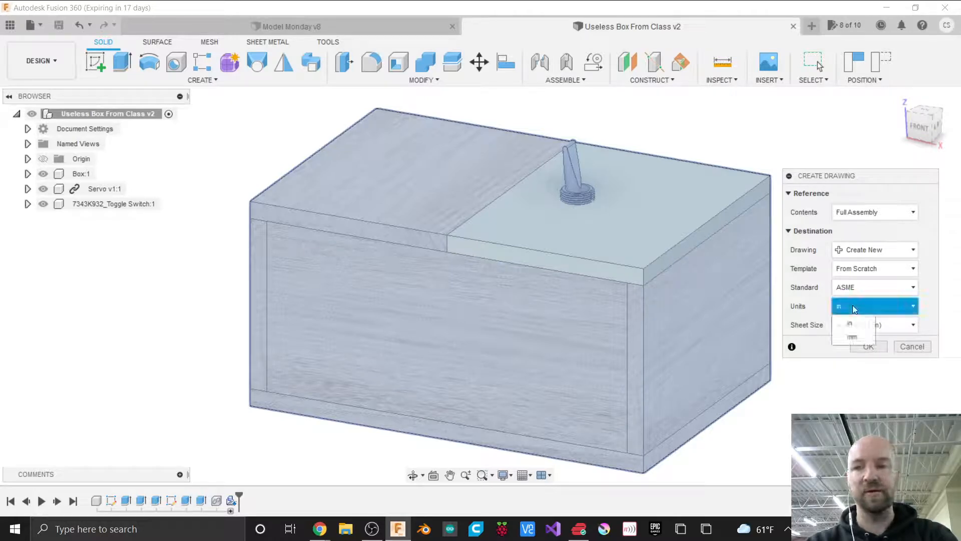
left_click(853, 325)
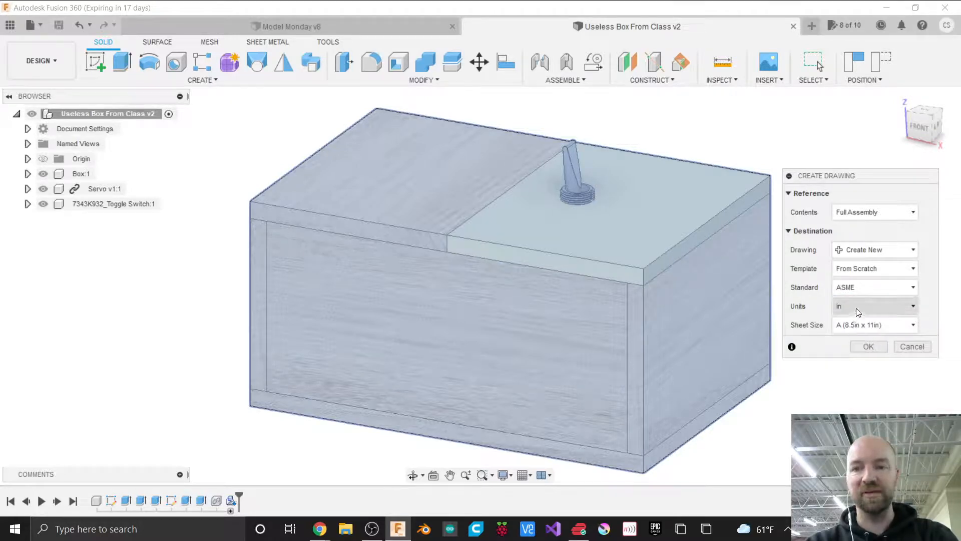
left_click(869, 347)
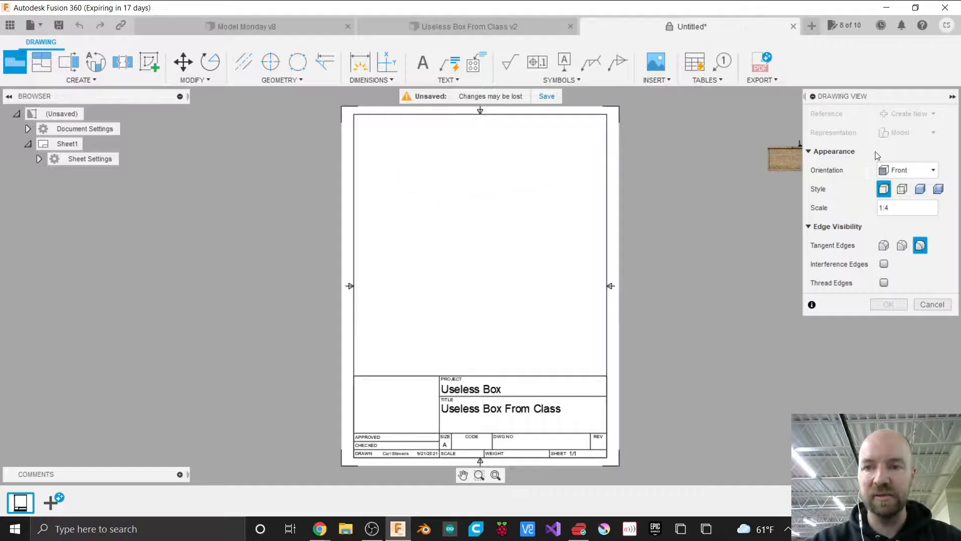
Place a base view of the assembly in NE Isometric orientation in the upper-left area of the sheet.
left_click_drag(879, 98, 749, 117)
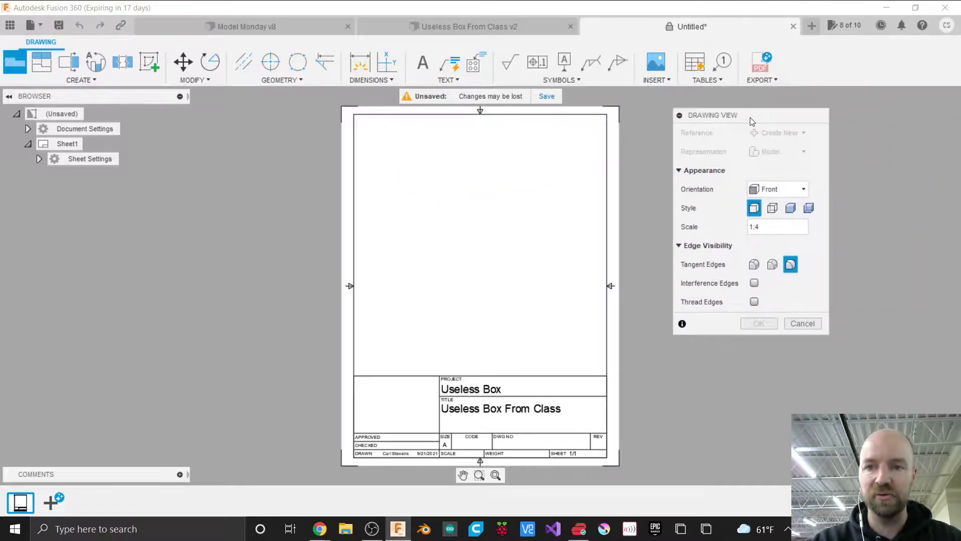
left_click(770, 190)
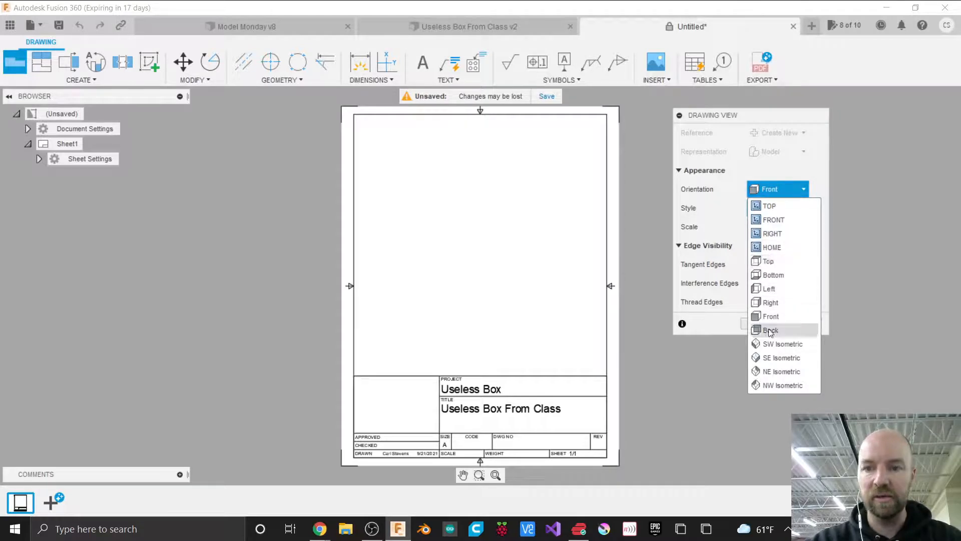
left_click(780, 371)
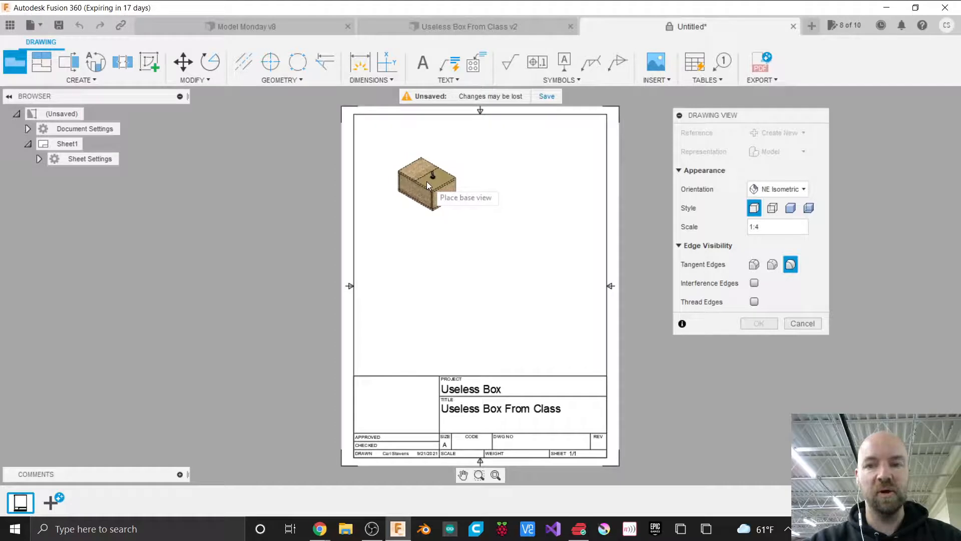
left_click(427, 180)
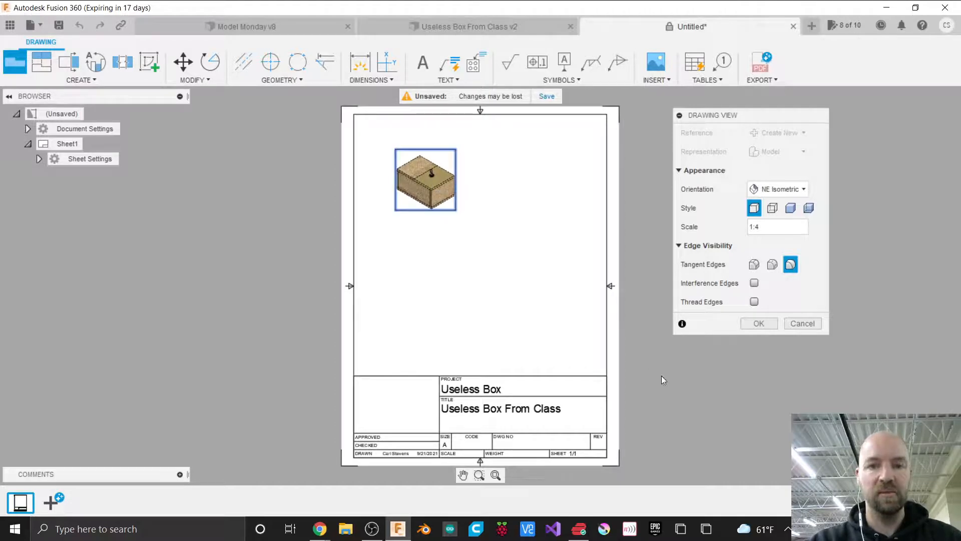
Set the isometric view's scale to 1:2.
left_click(768, 228)
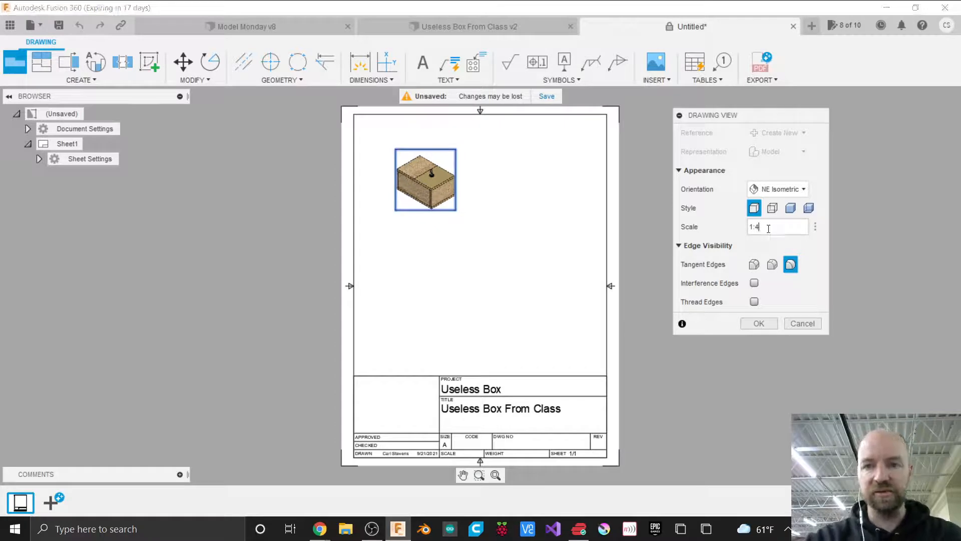
key("BackSpace")
type("2")
key("Return")
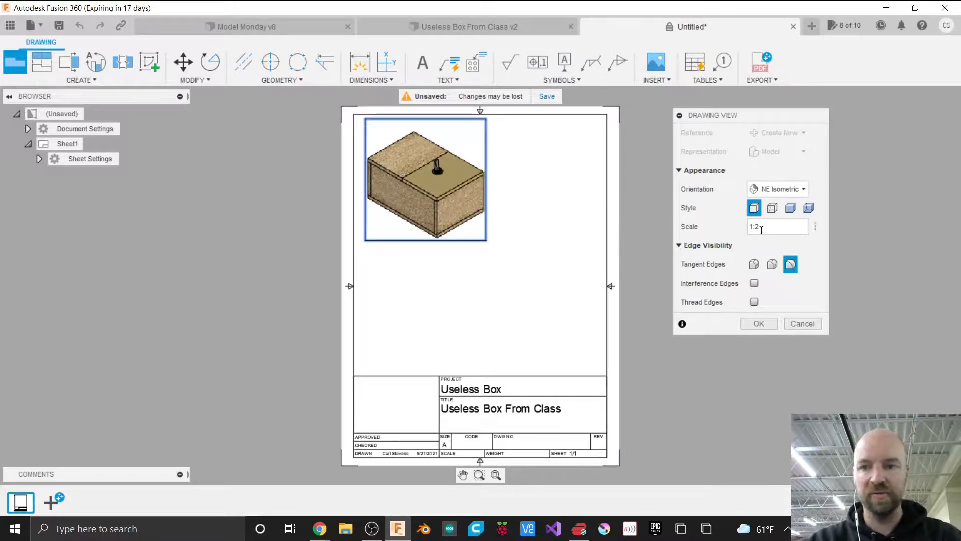
mouse_move(740, 116)
left_mouse_down()
mouse_move(727, 125)
mouse_move(705, 115)
left_mouse_up()
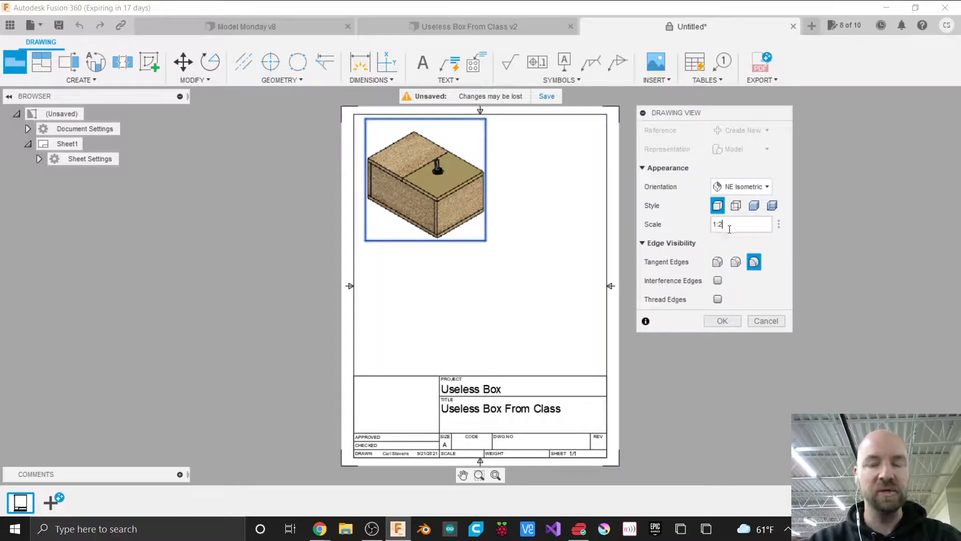
Try the preset scales 1/2" = 1'-0" and 1-1/2" = 1'-0" on the isometric view.
left_click(779, 225)
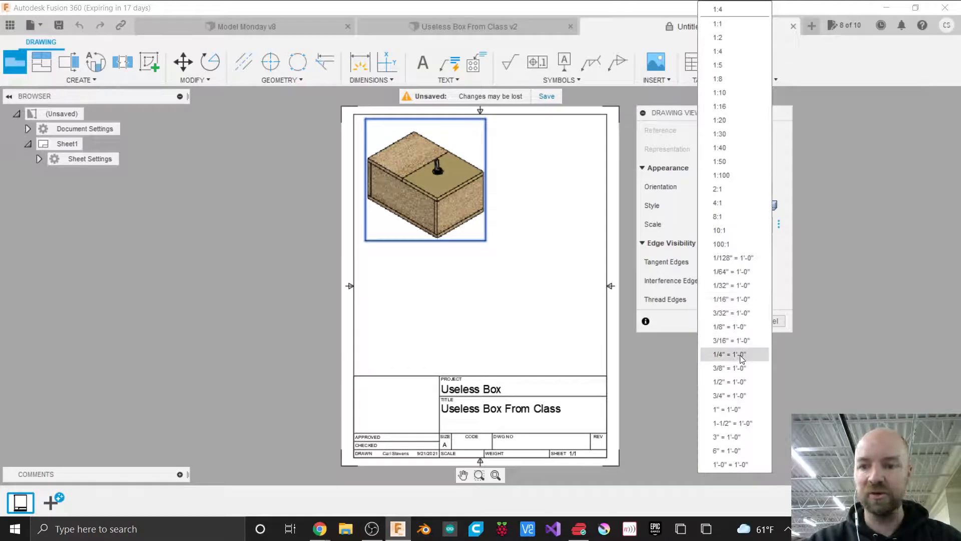
left_click(732, 383)
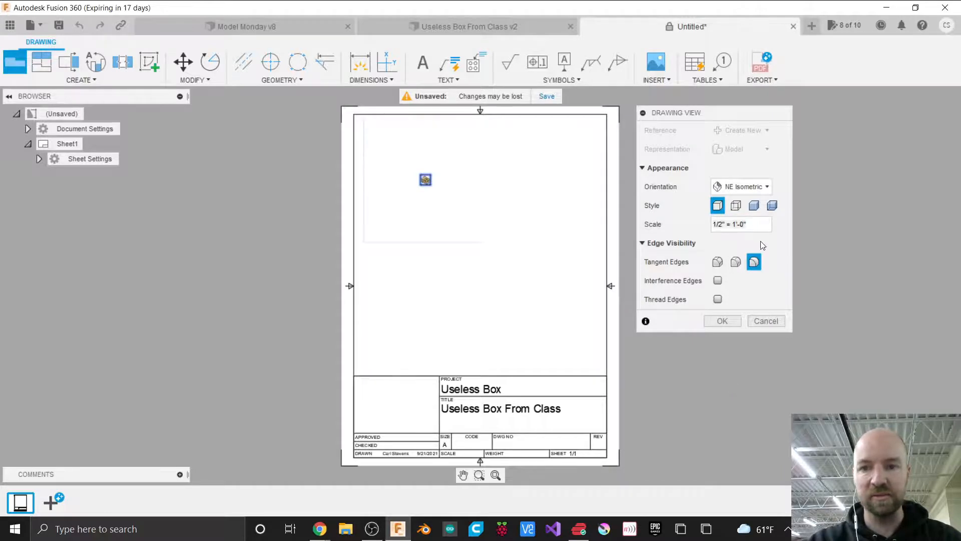
left_click(779, 225)
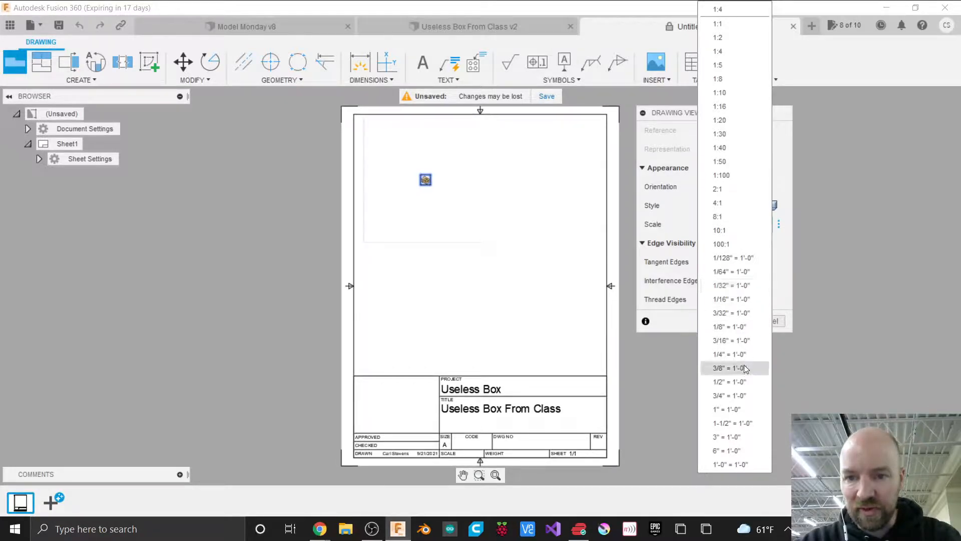
left_click(746, 424)
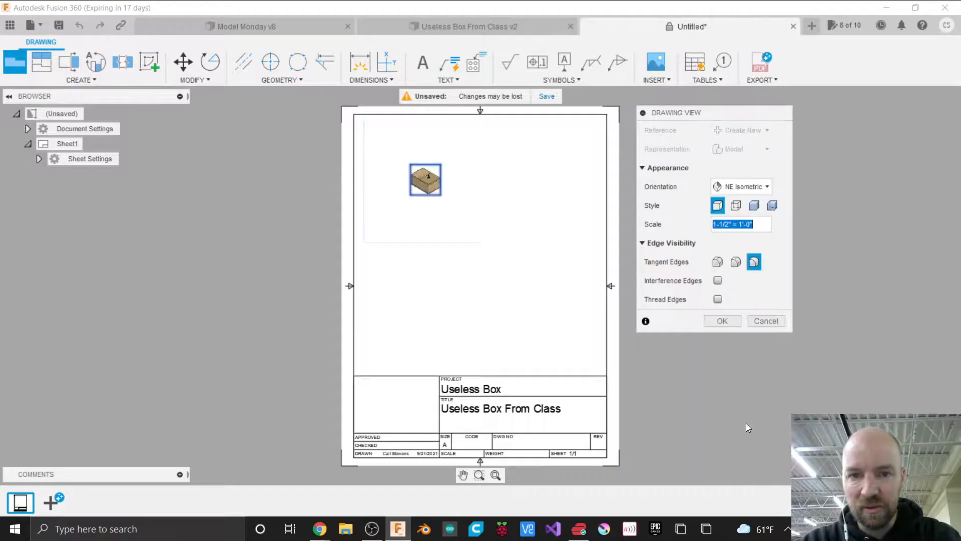
Set the isometric view's scale to 1/2" = 1" and finish creating the view.
left_click(779, 224)
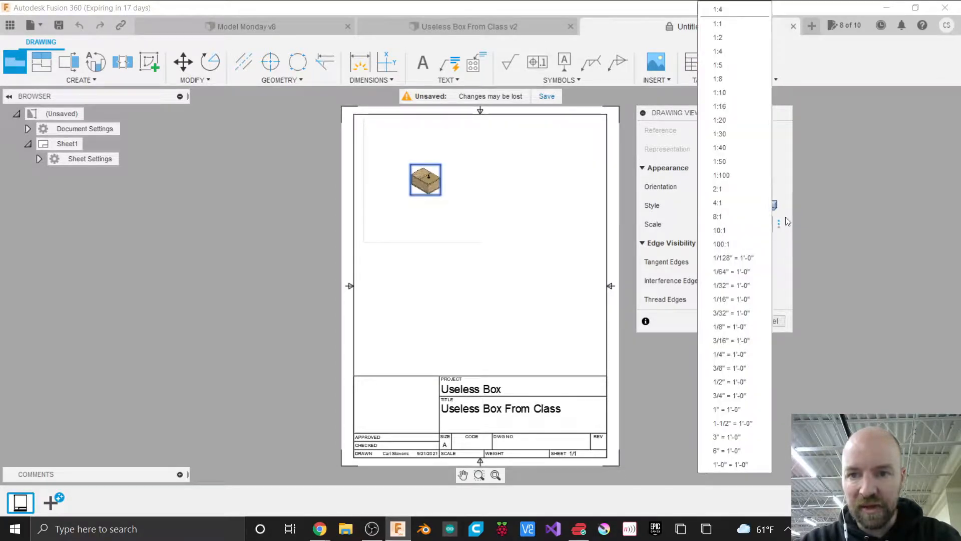
left_click(790, 214)
double_click(730, 224)
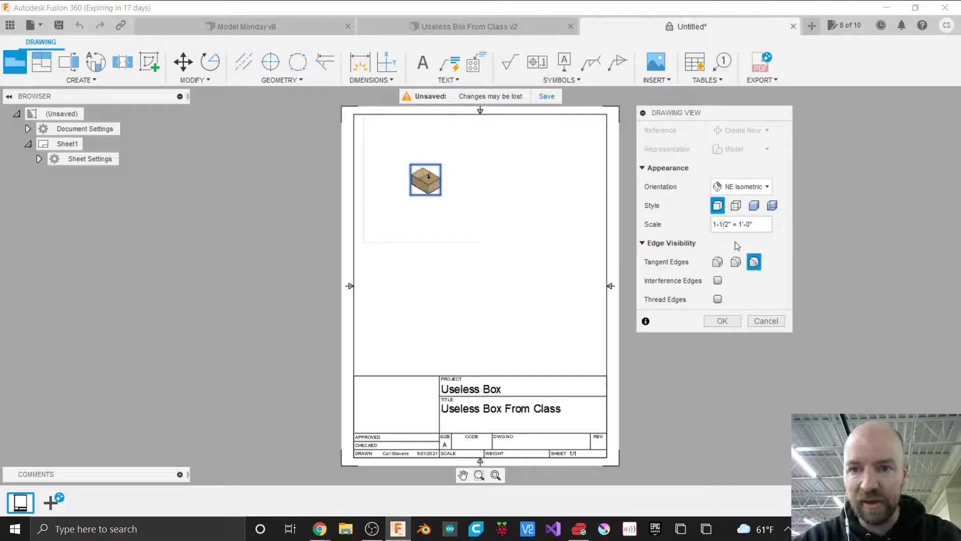
key("BackSpace")
key("BackSpace")
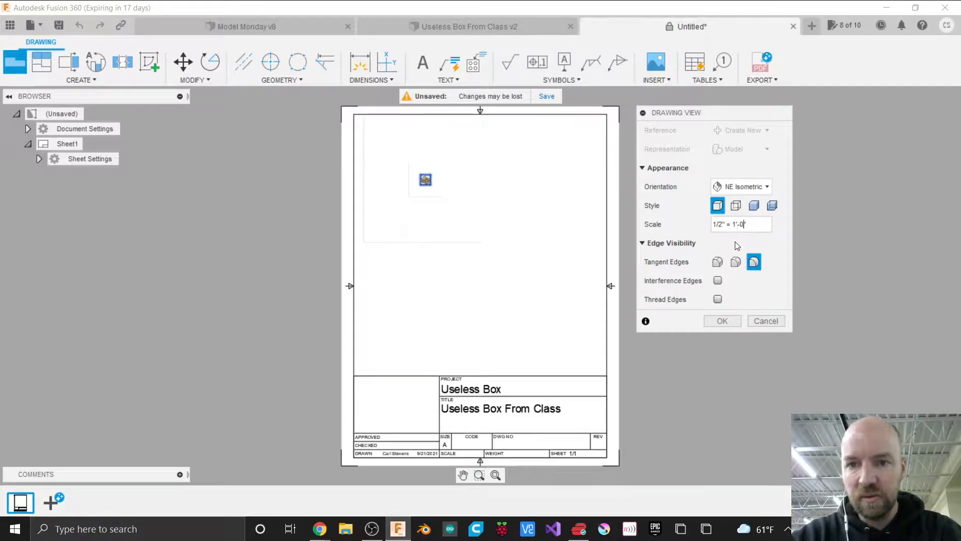
type("\"")
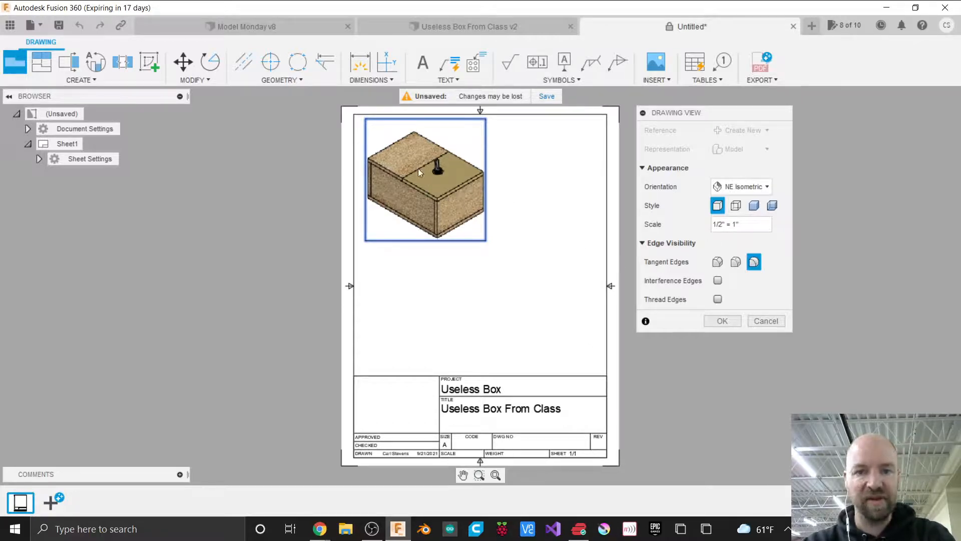
left_click(723, 321)
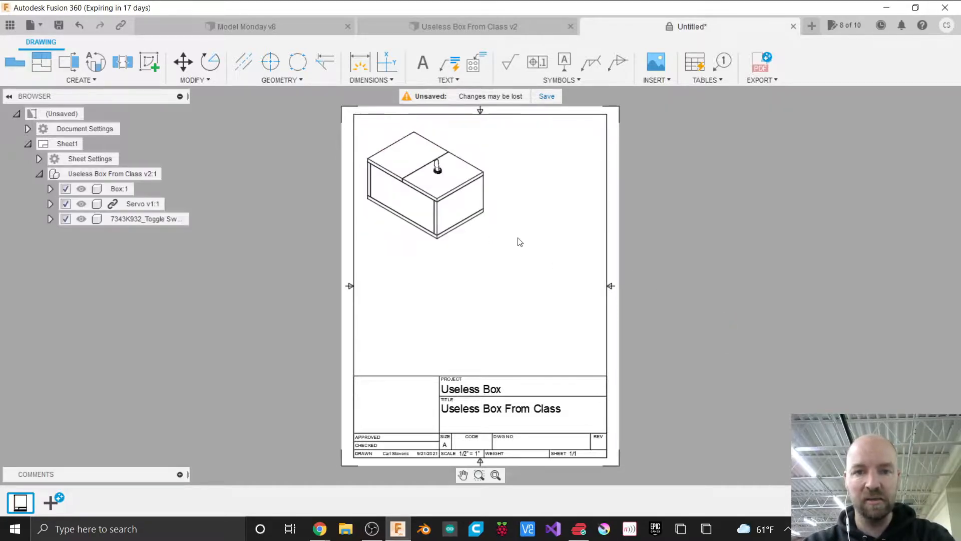
Move the isometric view slightly away from the sheet's upper-left corner and change its style to shaded with visible edges only.
left_click(440, 163)
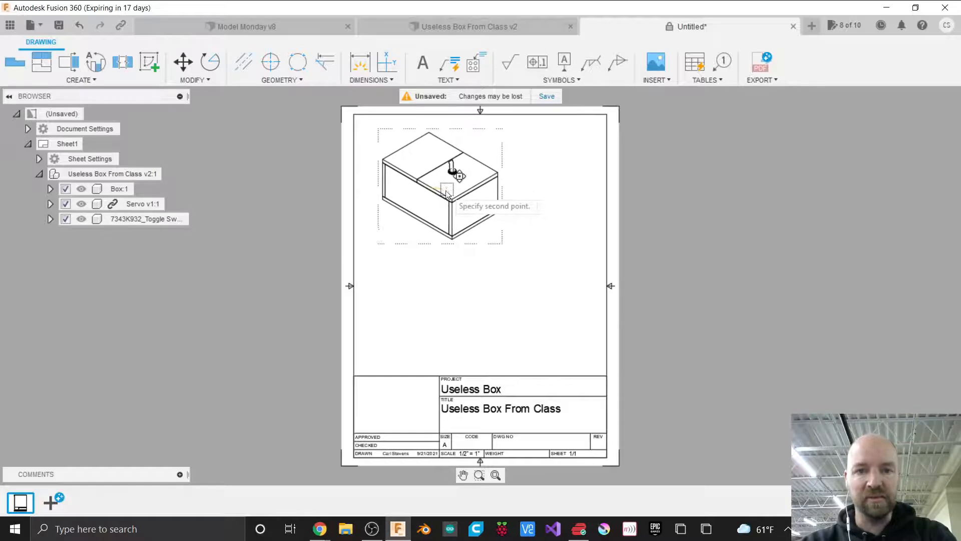
left_click(441, 195)
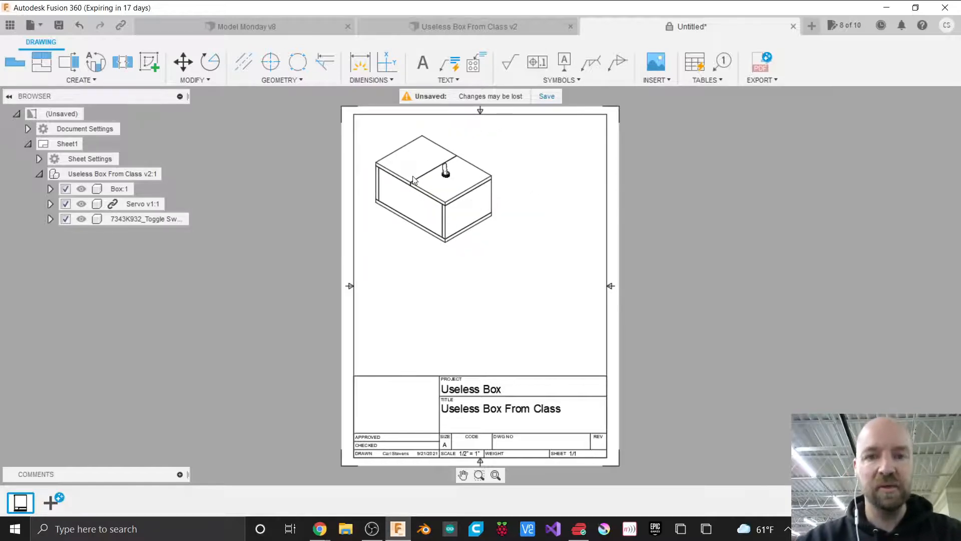
double_click(443, 205)
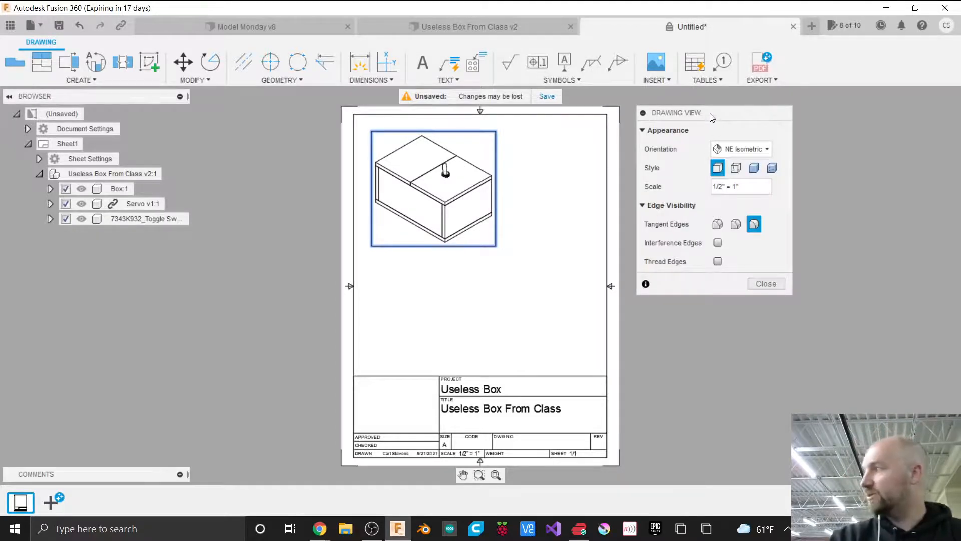
mouse_move(712, 117)
left_mouse_down()
mouse_move(700, 122)
mouse_move(708, 119)
left_mouse_up()
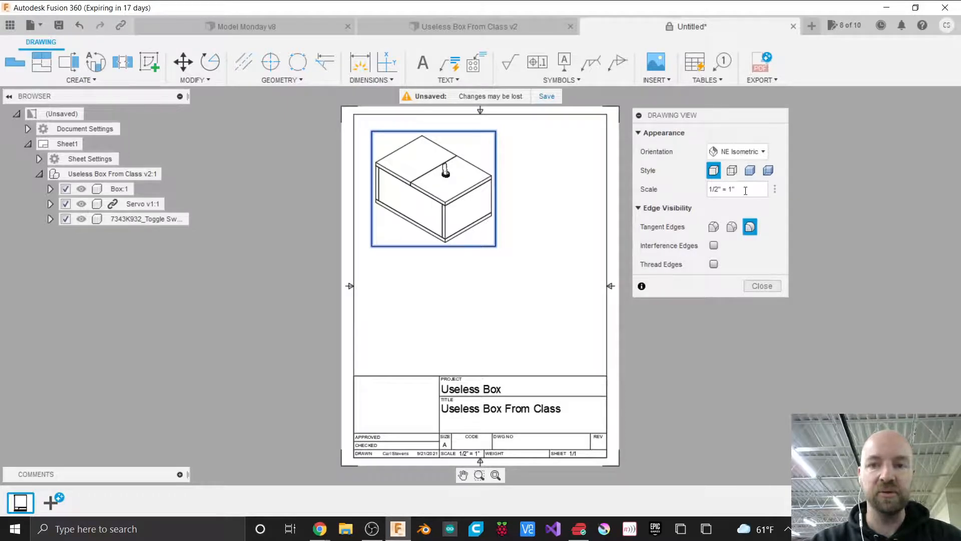
left_click(751, 174)
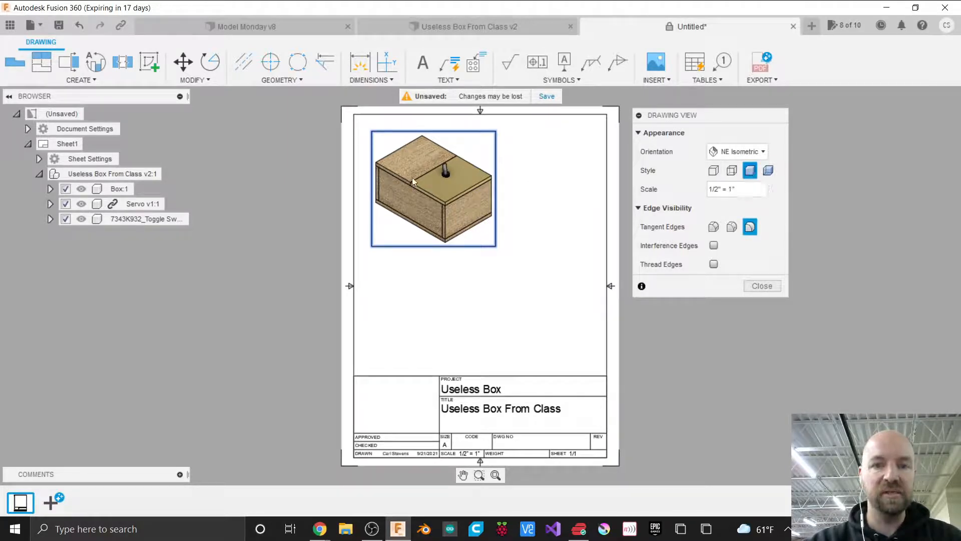
left_click(762, 287)
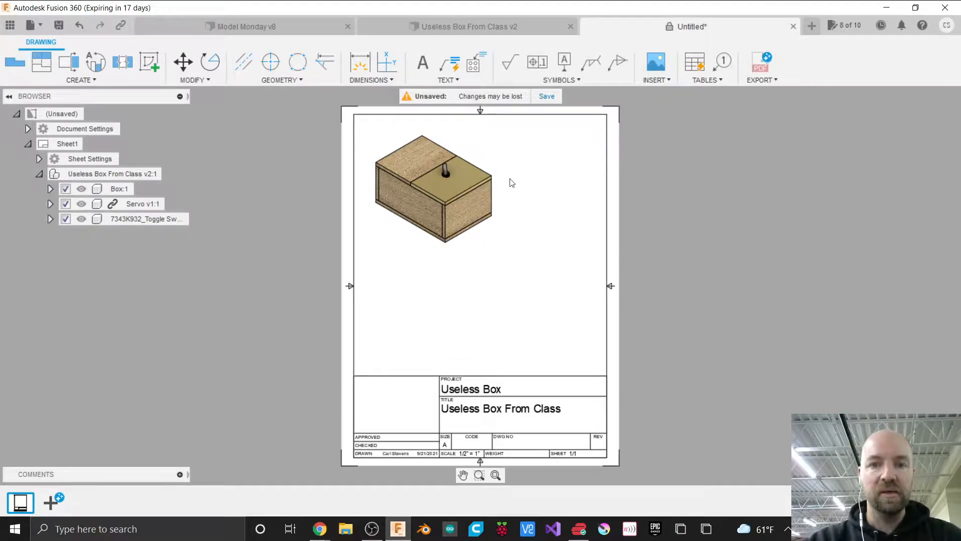
Move the shaded isometric view closer to the upper-left corner of the sheet border.
key("m")
left_click(429, 182)
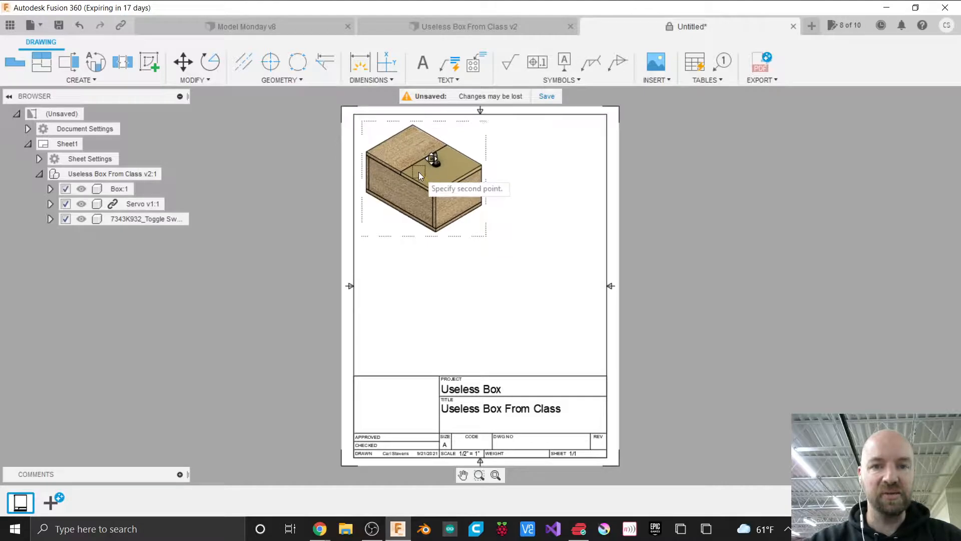
left_click(418, 172)
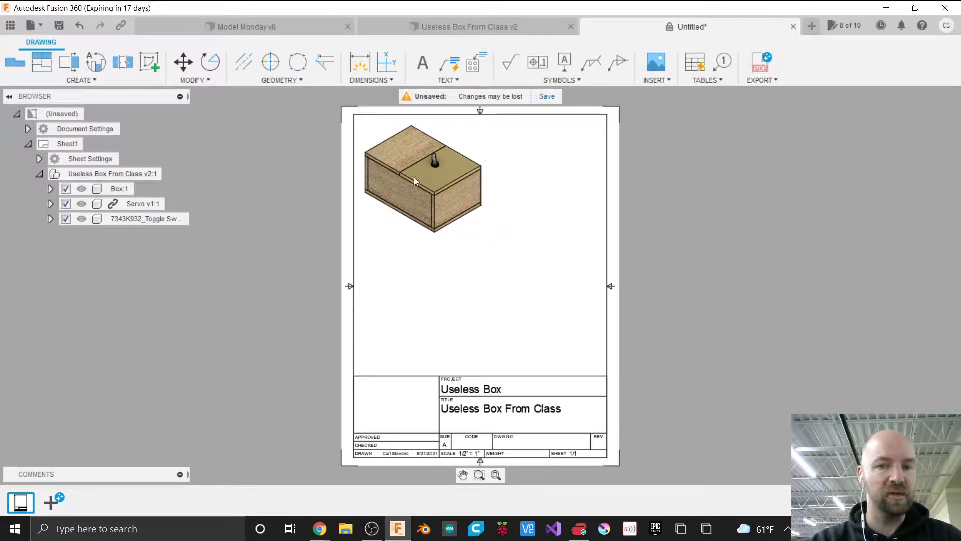
Add a Front base view of the assembly below the isometric view at a scale of 1/2" = 1".
left_click(23, 64)
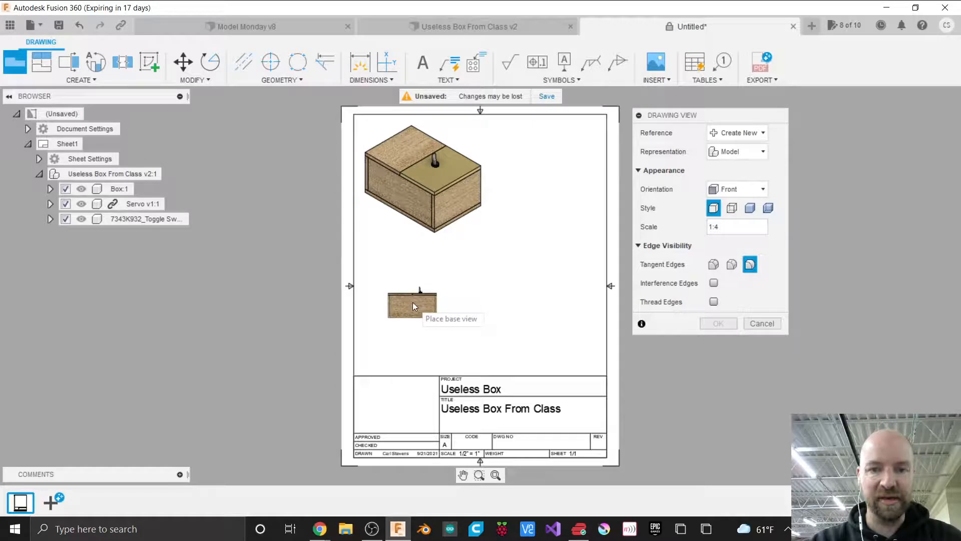
left_click(413, 302)
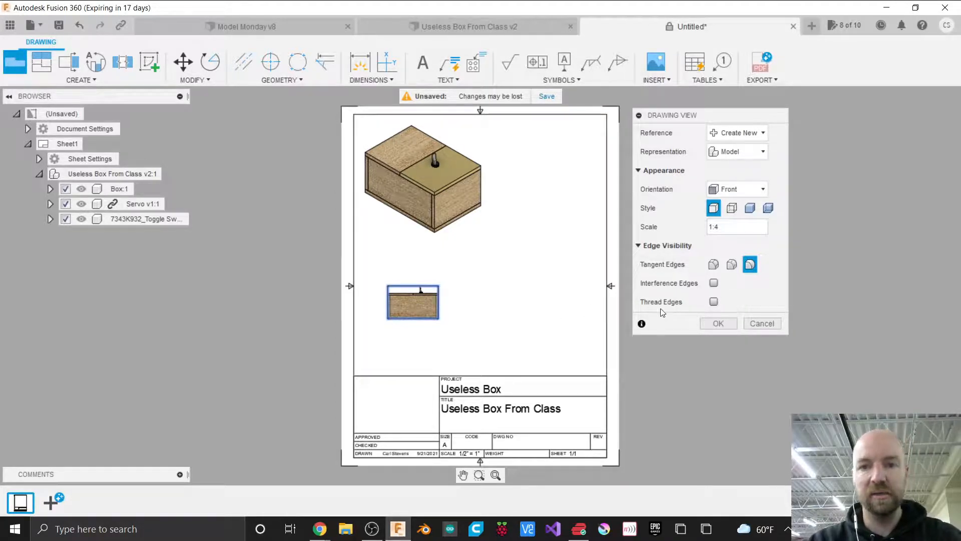
left_click(775, 228)
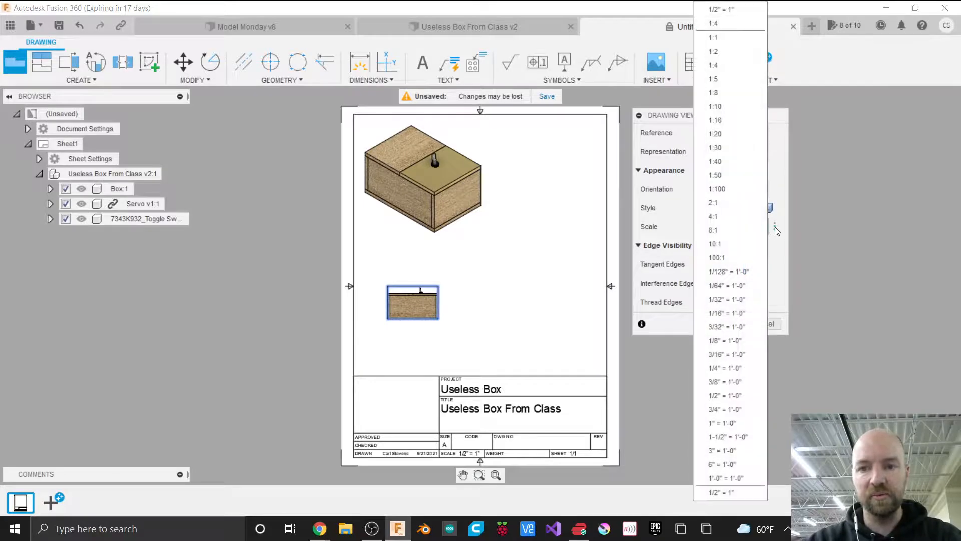
key("Escape")
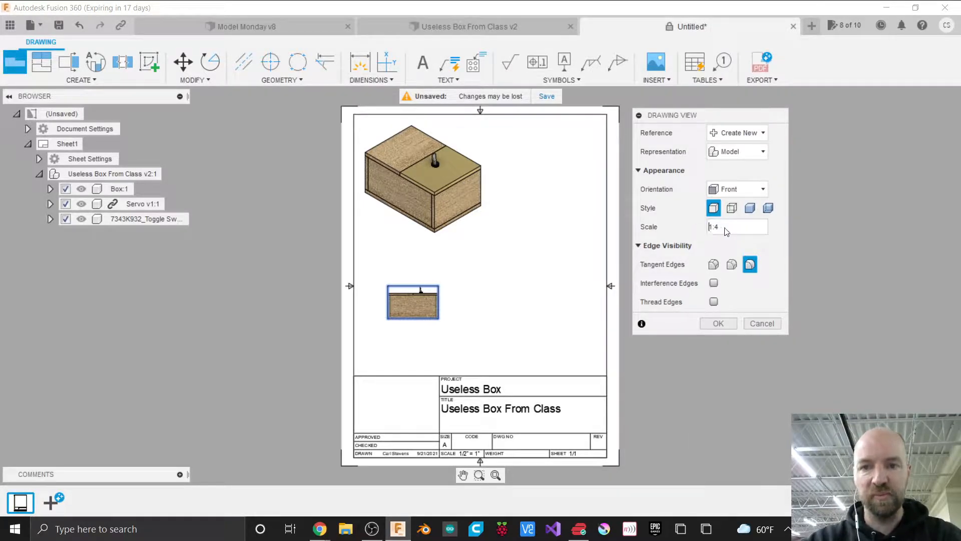
type("1")
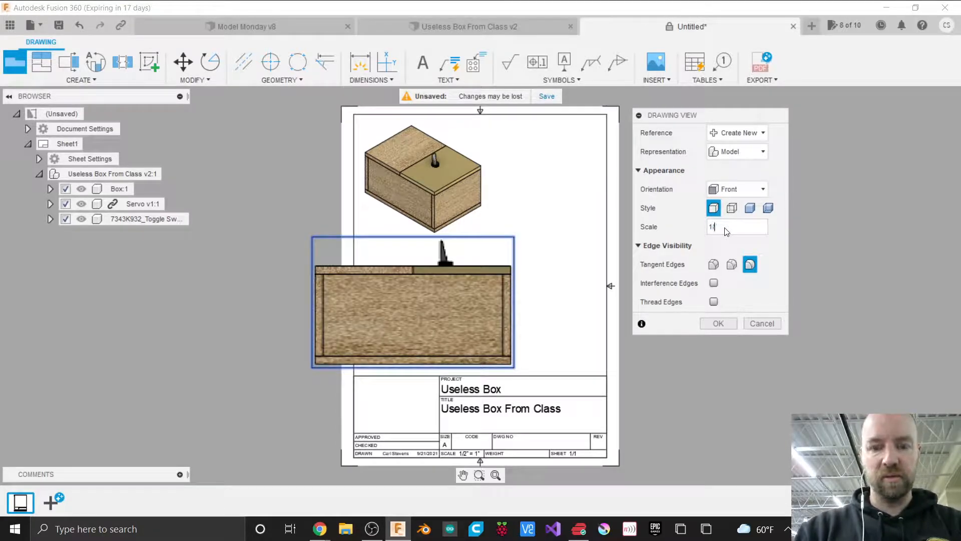
type("/2")
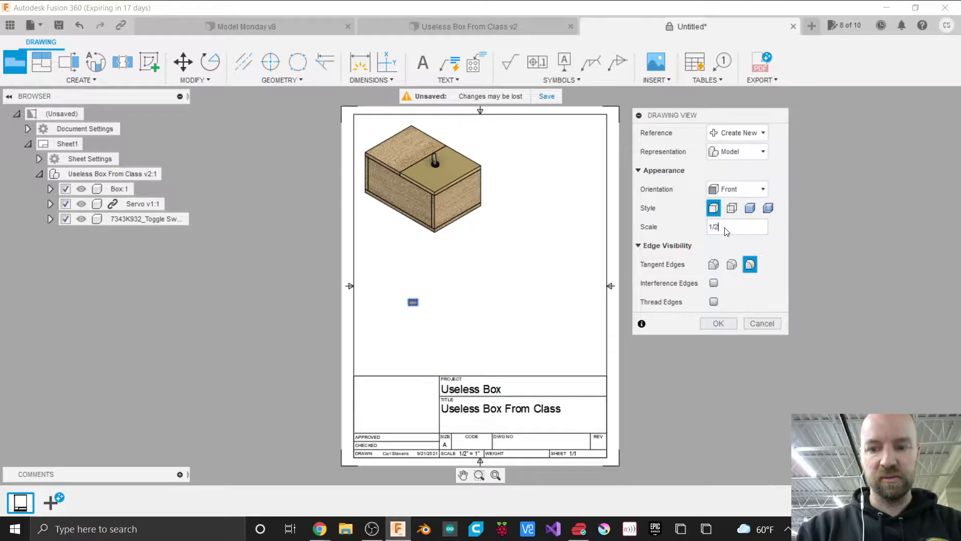
type("\"")
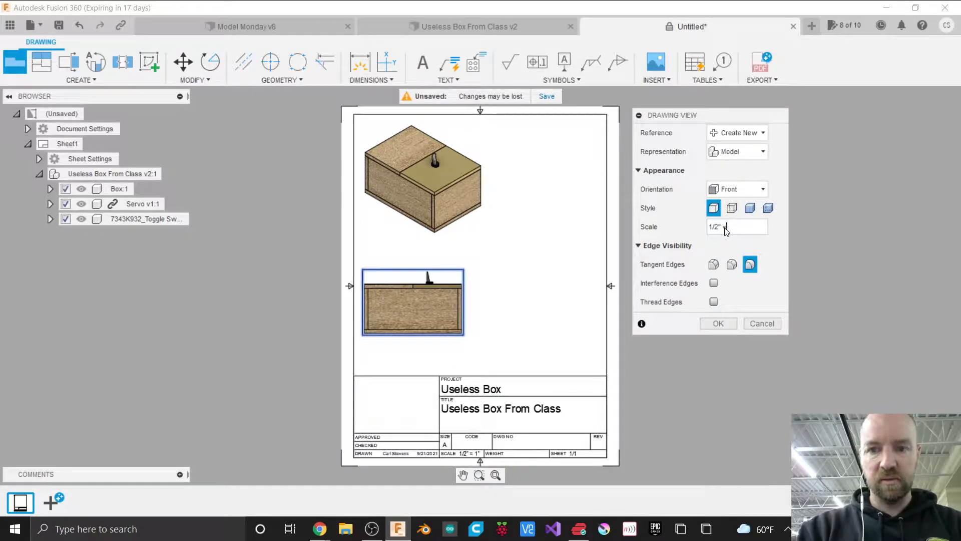
type(" =")
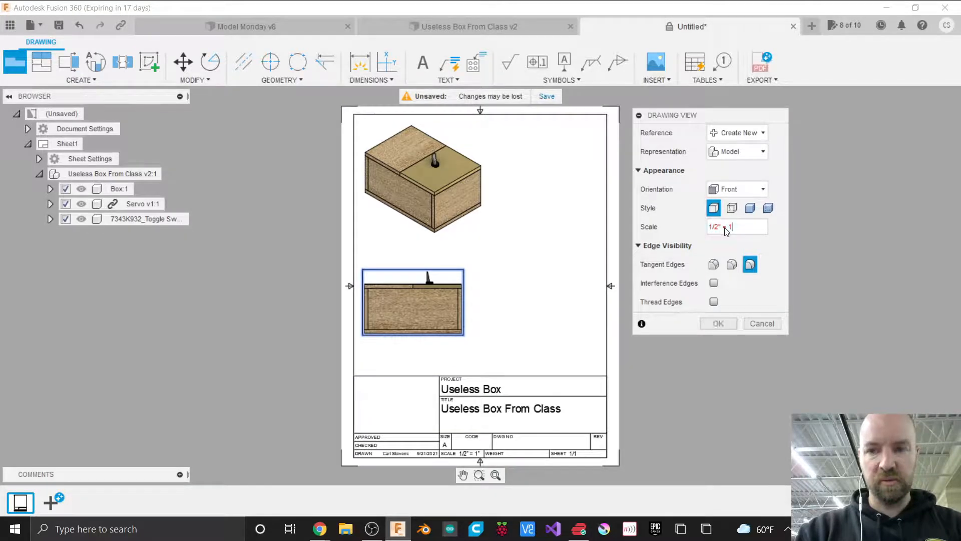
type(" 1'")
key("BackSpace")
type("\"")
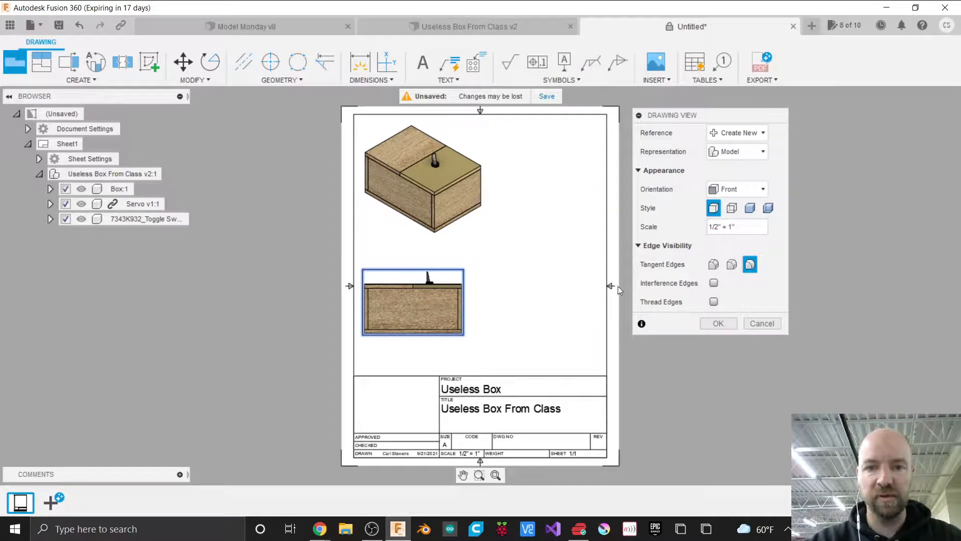
left_click(719, 323)
Move the front view slightly to the right, keeping it below the isometric view.
left_click(429, 300)
key("m")
left_click(428, 300)
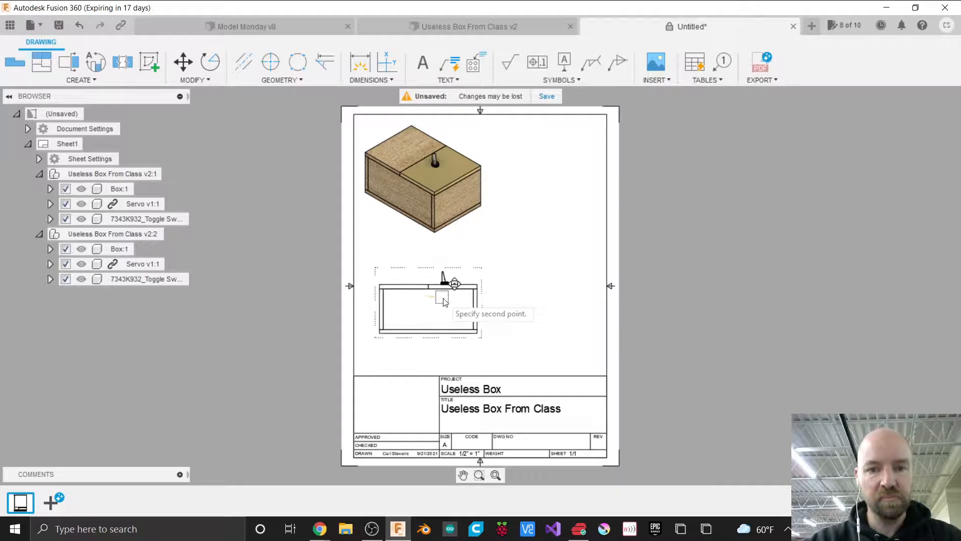
left_click(435, 303)
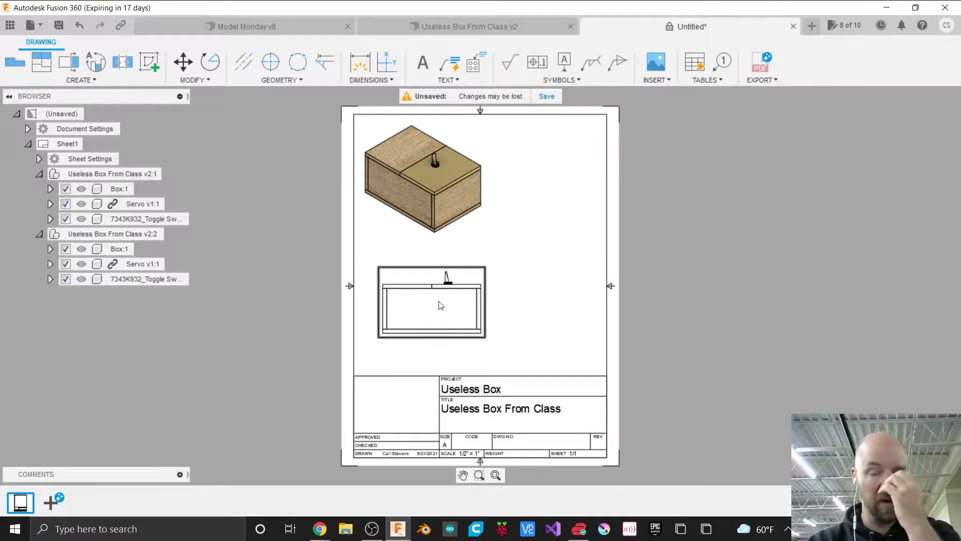
Dimension the overall width of the box along its bottom edge, placing the dimension below the front view.
scroll(428, 310, "up", 5)
scroll(428, 312, "down", 4)
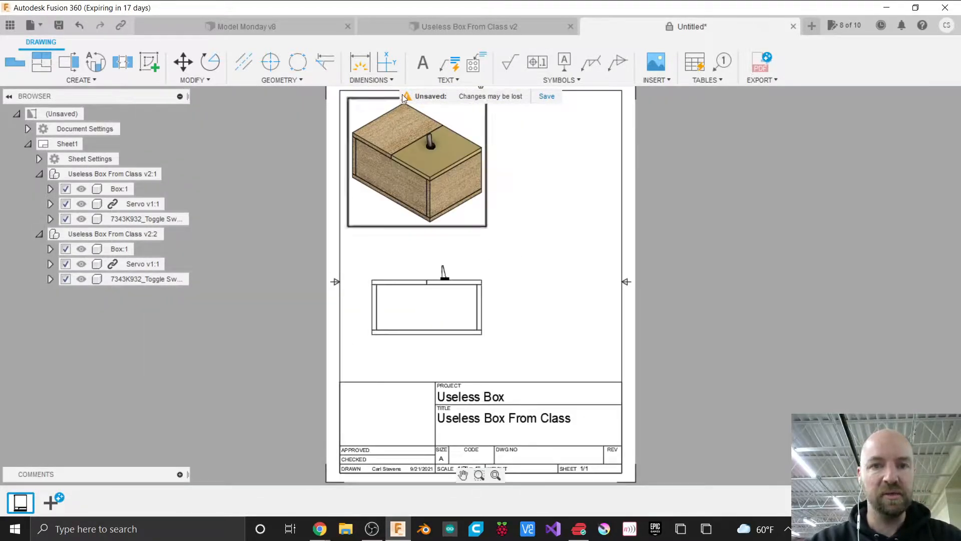
left_click(367, 71)
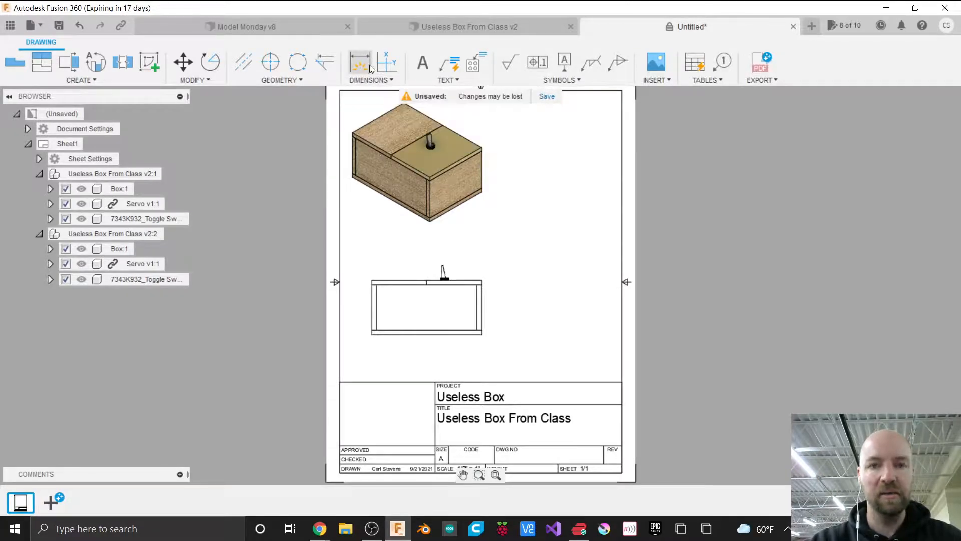
left_click(367, 62)
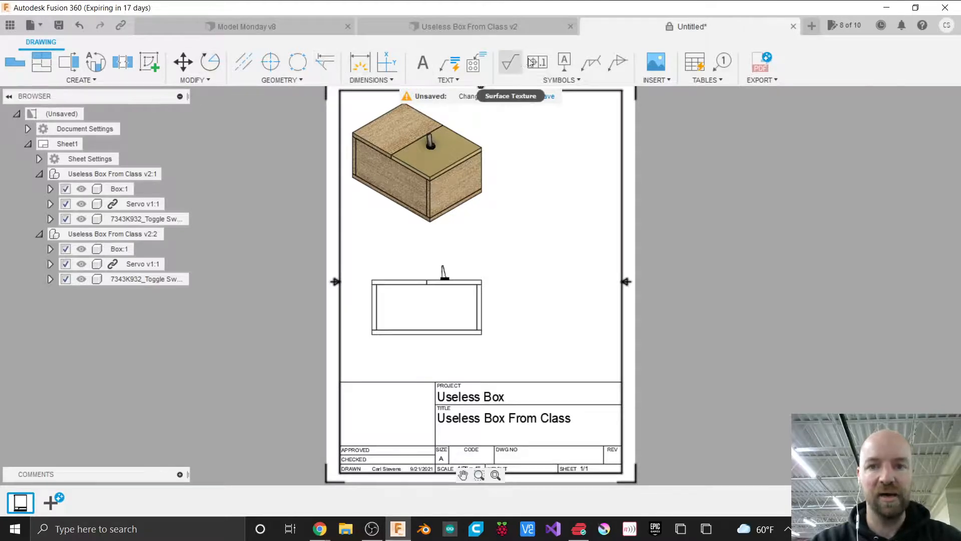
left_click(365, 78)
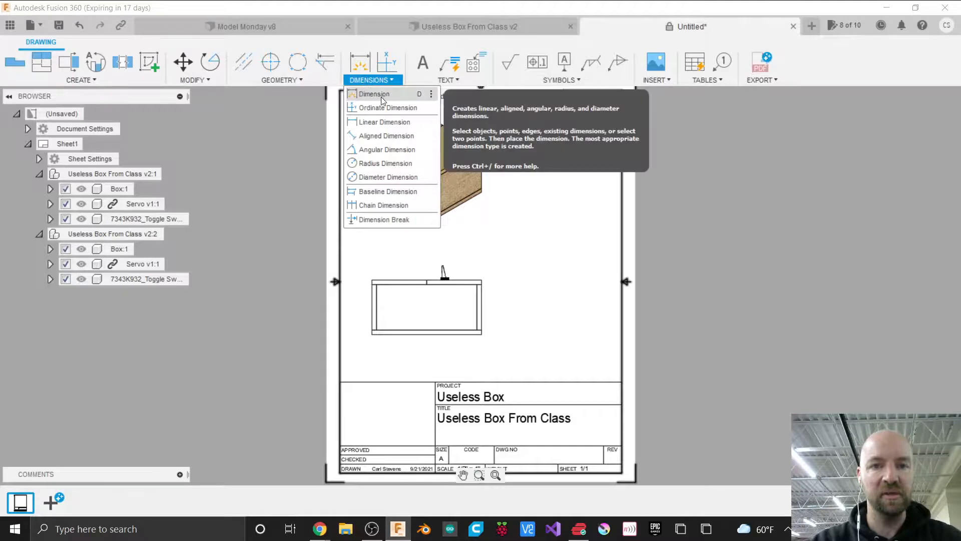
left_click(381, 94)
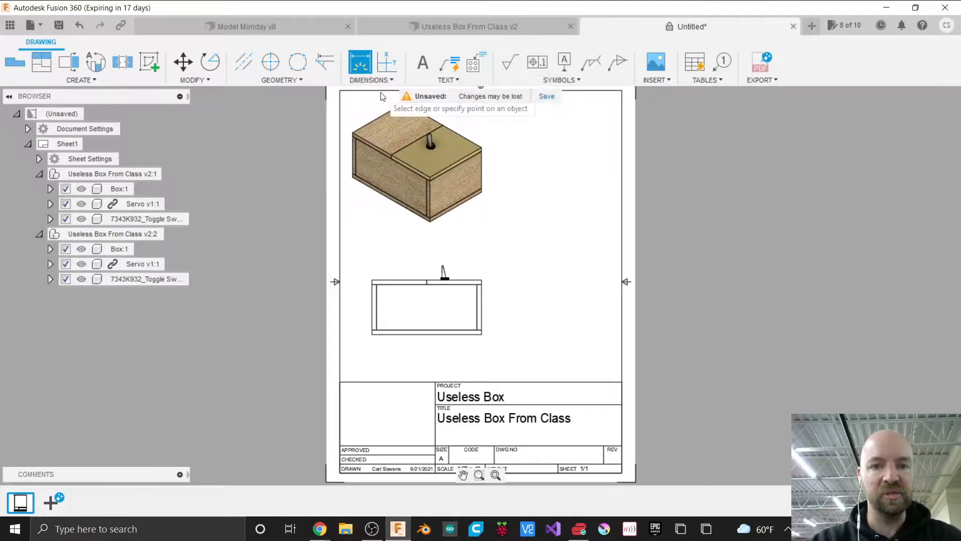
left_click(420, 334)
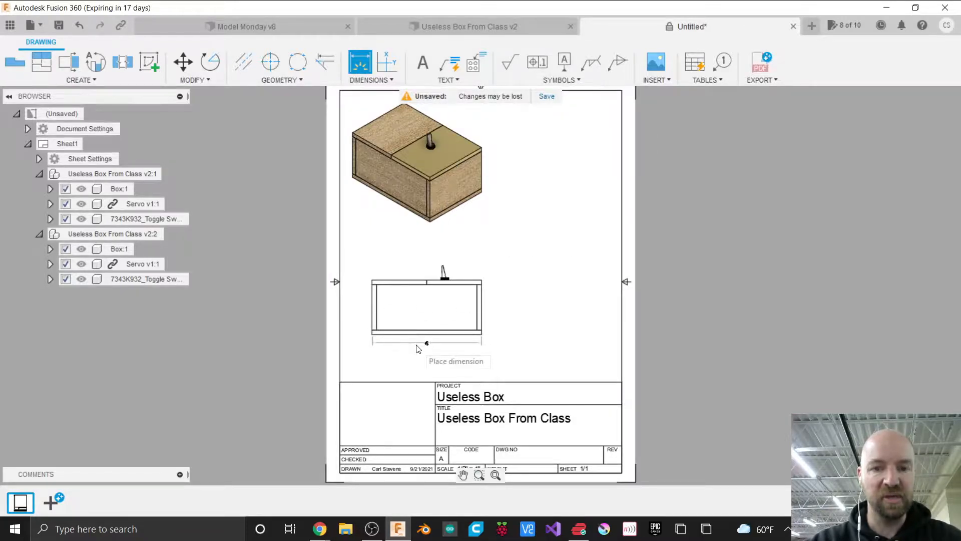
left_click(424, 356)
Dimension the height of the box's side panel, placing the dimension to the left of the front view.
scroll(423, 358, "up", 5)
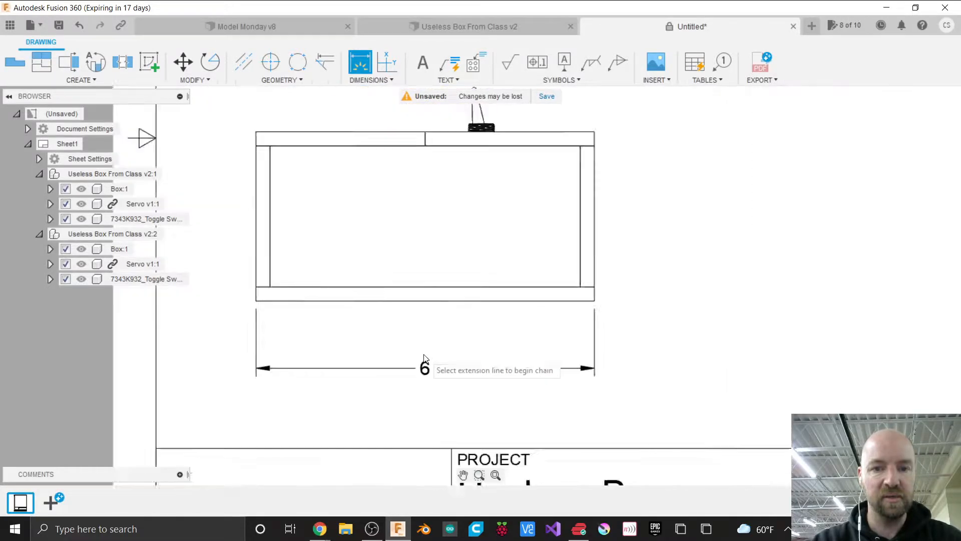
scroll(422, 360, "down", 4)
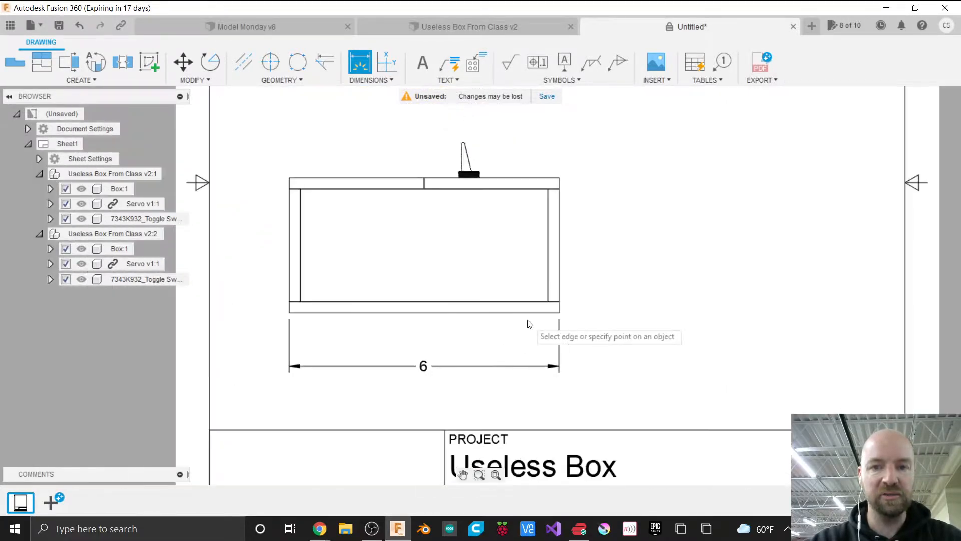
left_click(562, 249)
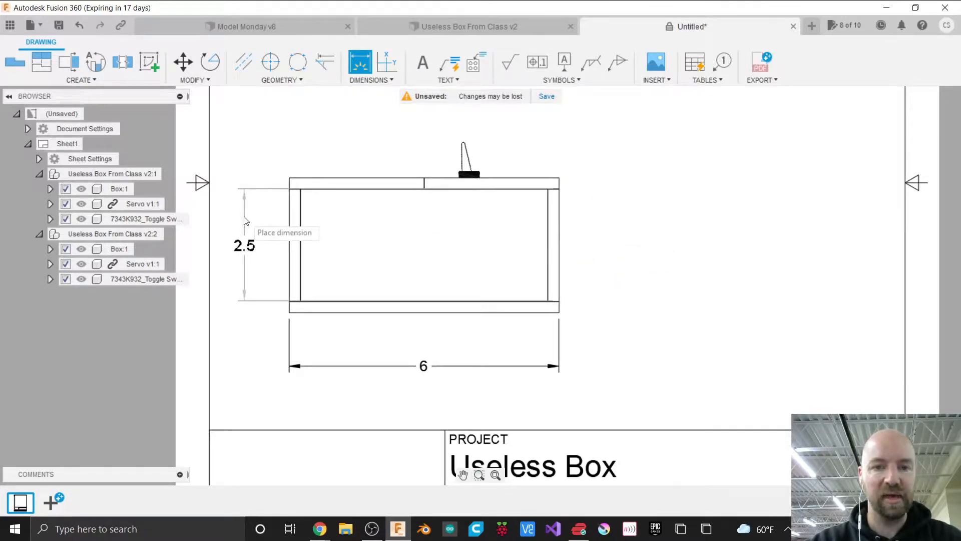
left_click(244, 220)
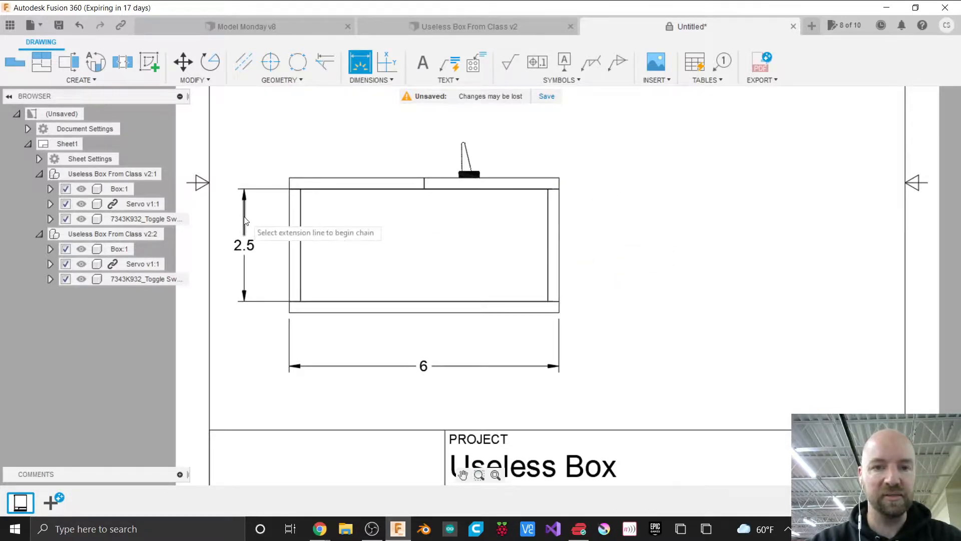
Dimension the widths of the two lid panels, placing both dimensions in line above the front view.
left_click(351, 178)
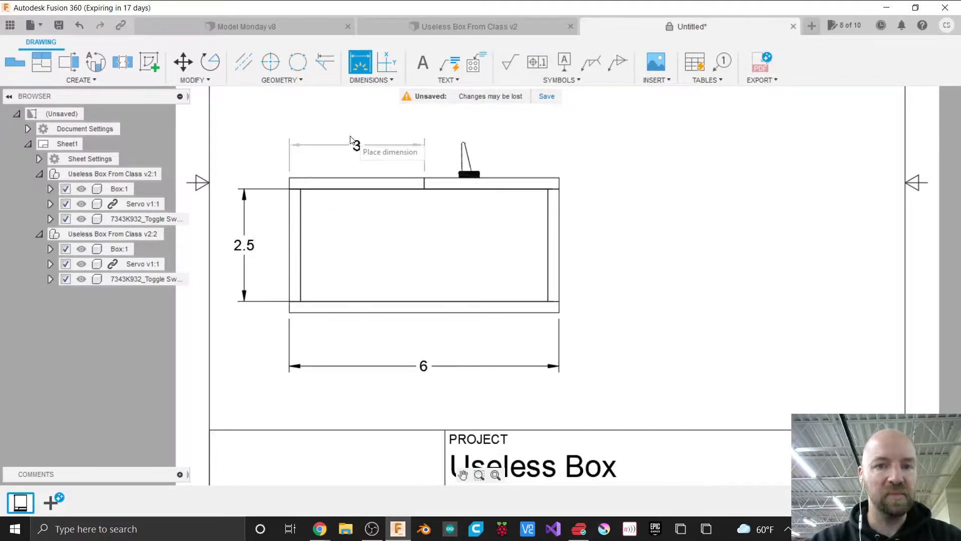
left_click(351, 142)
left_click(495, 178)
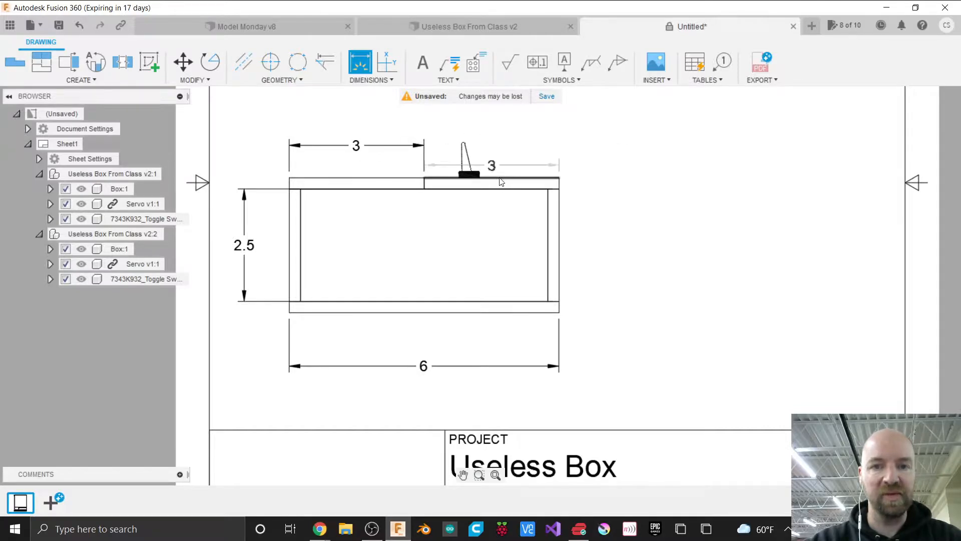
left_click(494, 149)
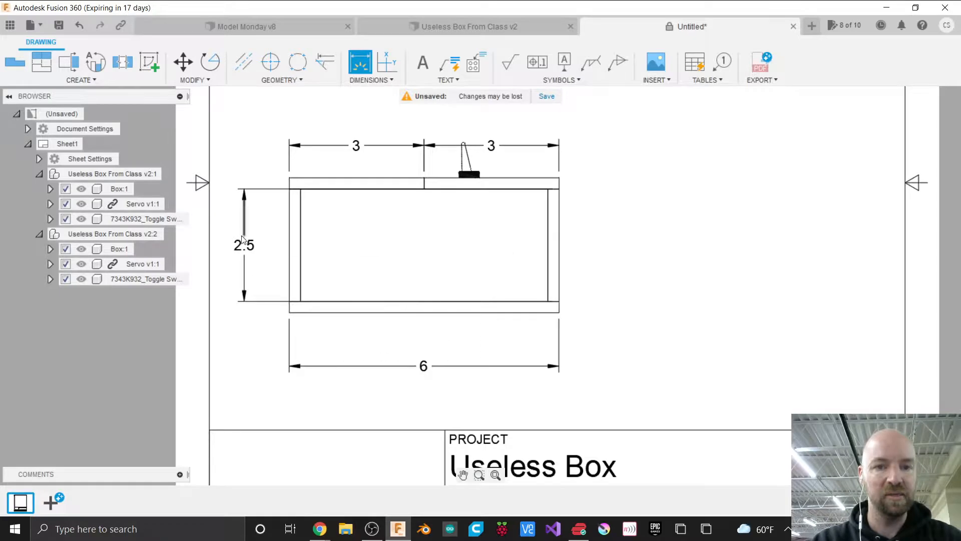
key("Escape")
Delete both lid panel width dimensions above the front view.
left_click(356, 148)
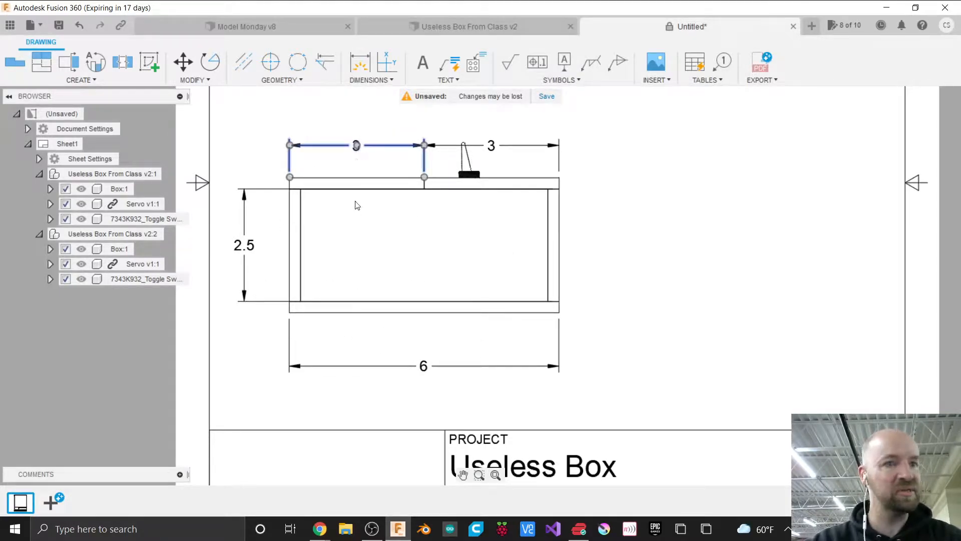
key("Escape")
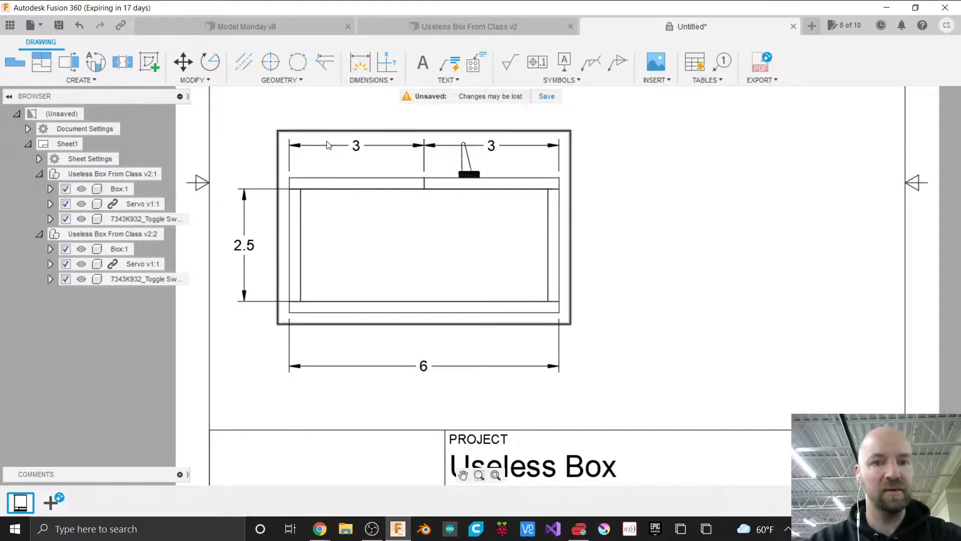
left_click(330, 146)
key("Delete")
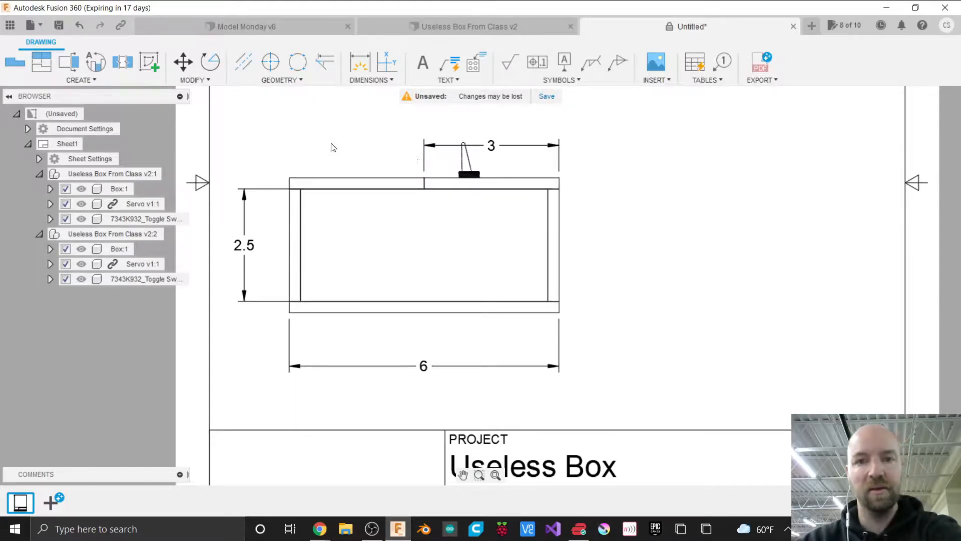
left_click(508, 146)
key("Delete")
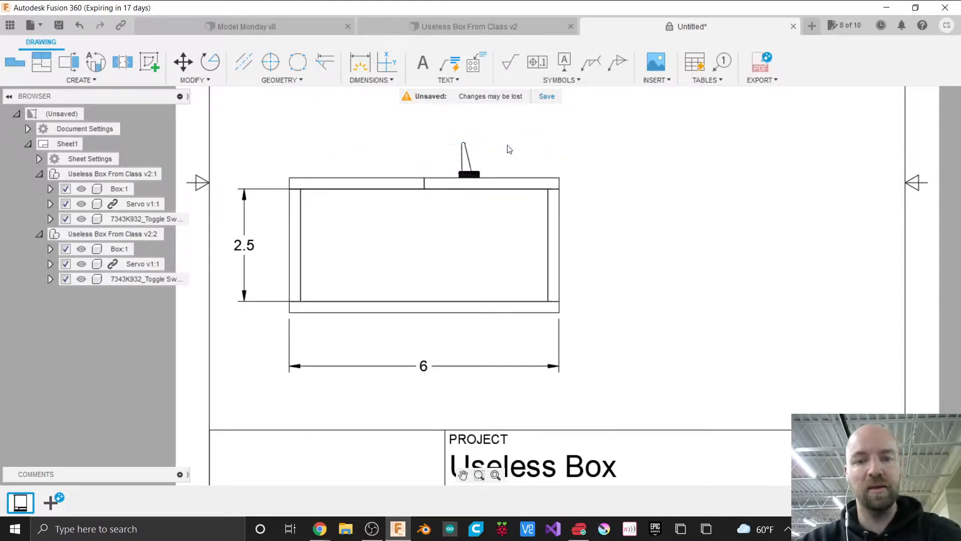
Dimension the widths of the two lid panels in line between the box's bottom edge and the overall width dimension.
left_click(357, 66)
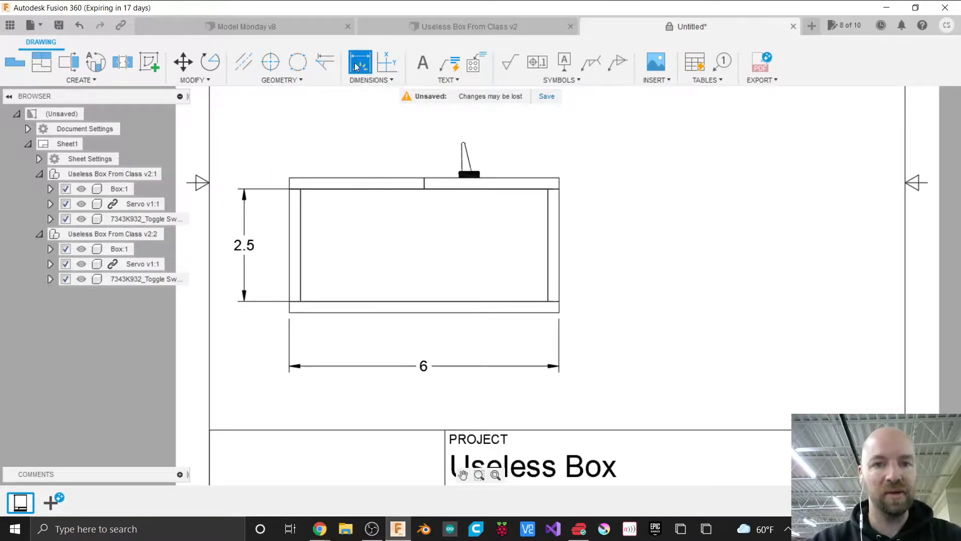
left_click(349, 179)
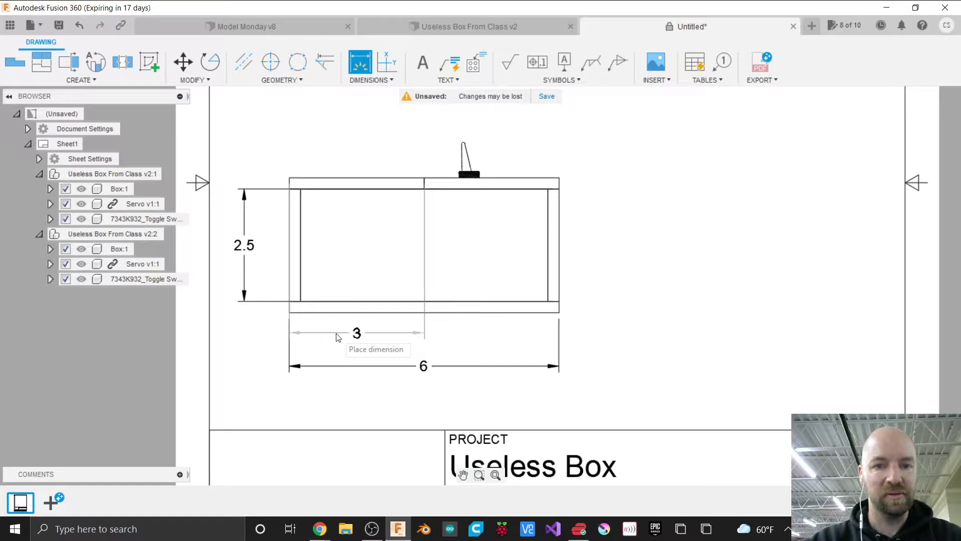
left_click(336, 339)
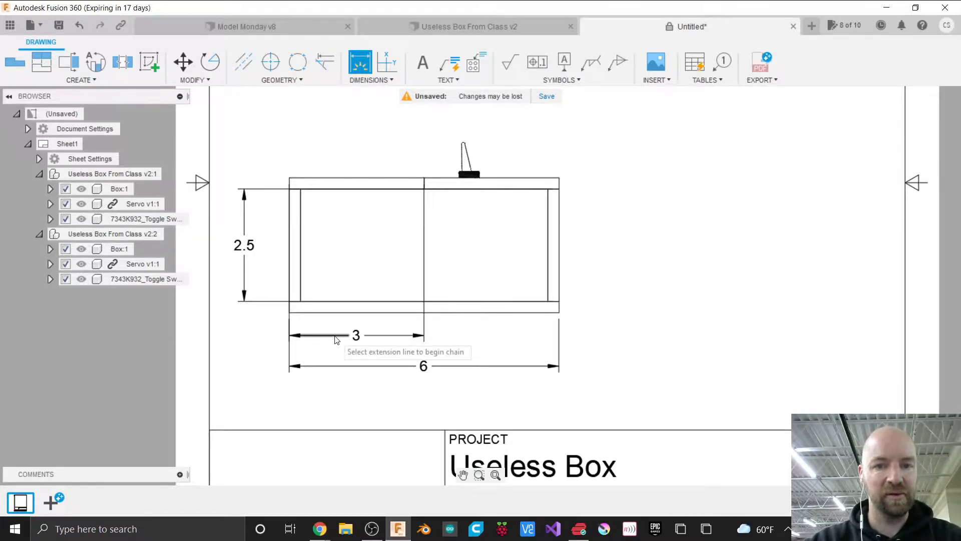
left_click(493, 183)
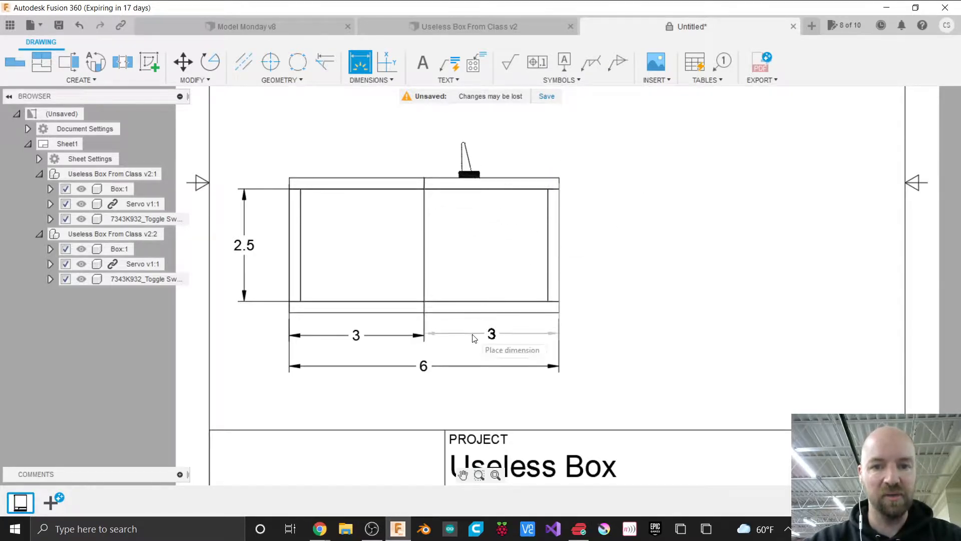
left_click(472, 340)
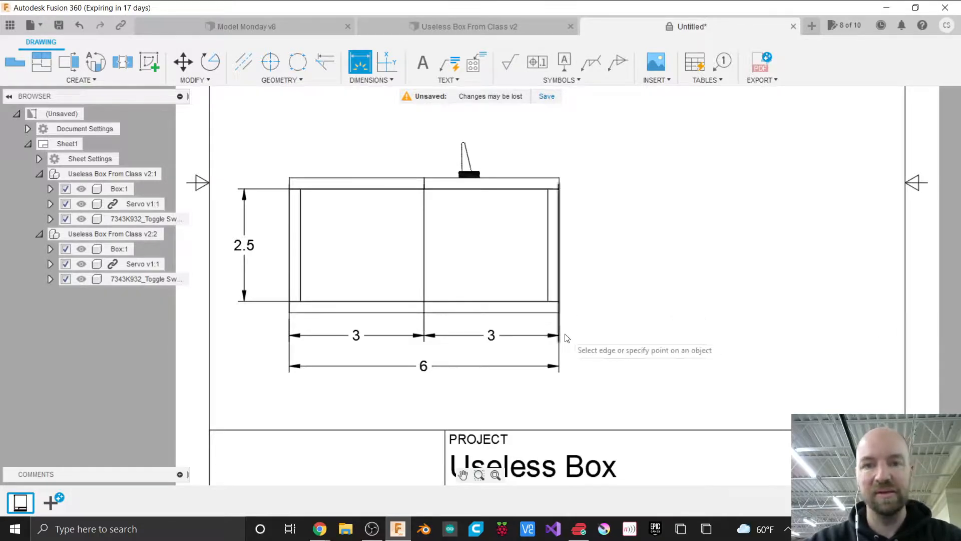
Dimension the thickness of the left side panel between its lower corners, placing the dimension below the overall width dimension.
left_click(301, 301)
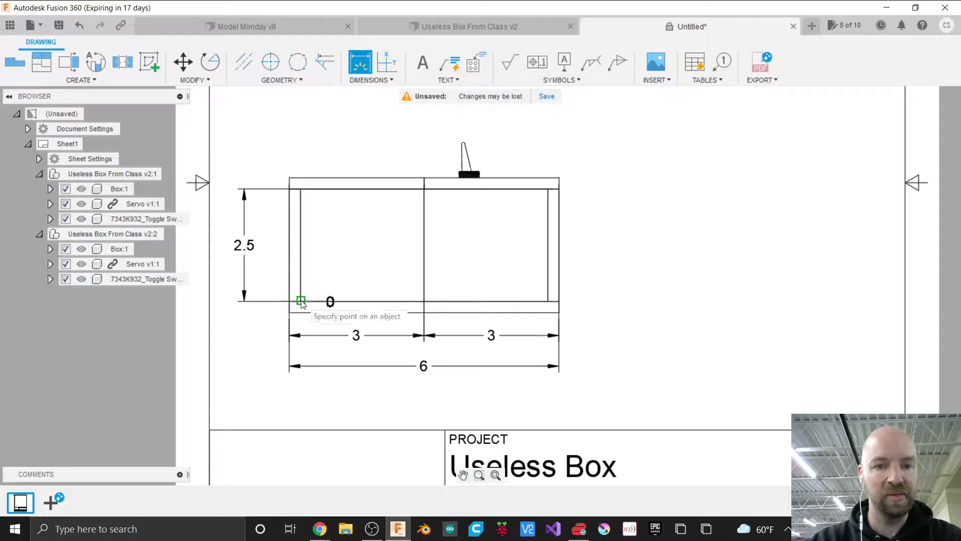
left_click(290, 300)
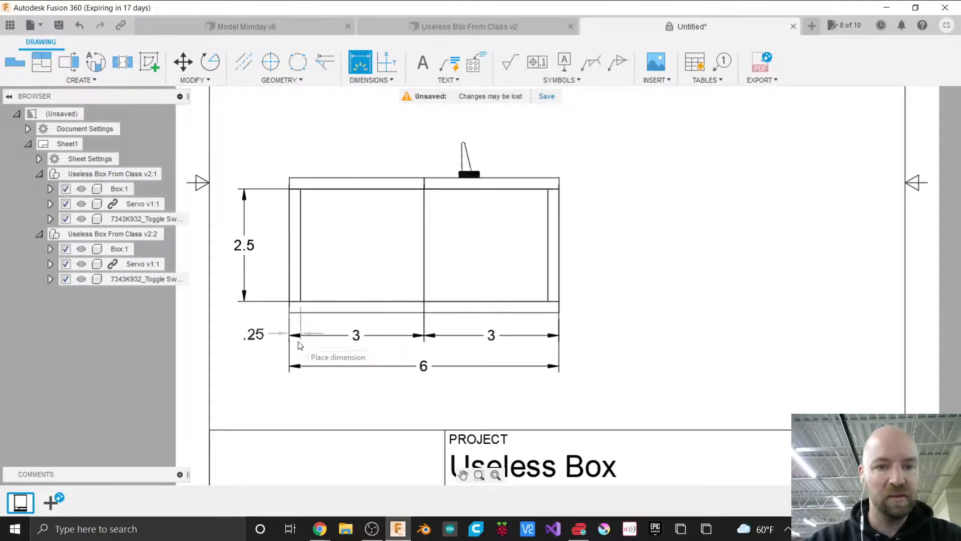
left_click(291, 398)
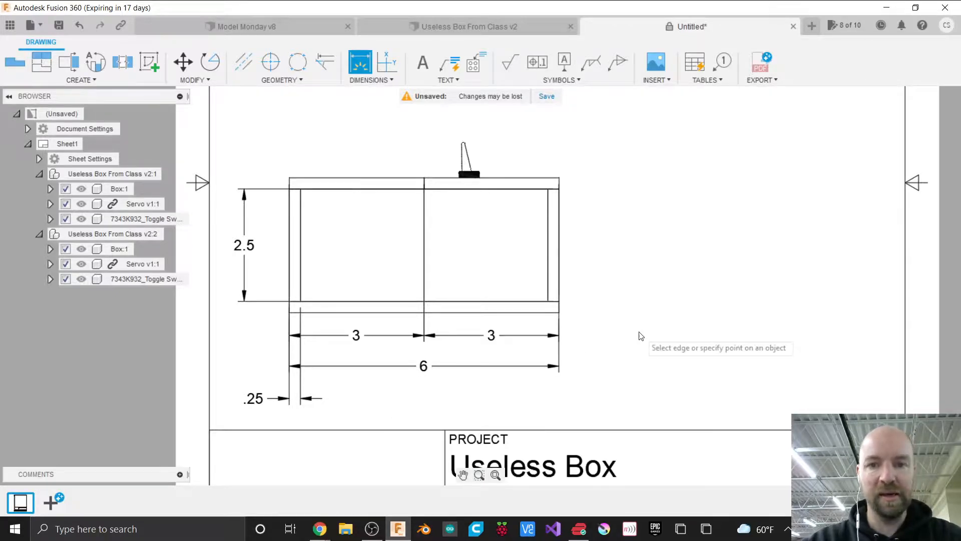
left_click(547, 301)
scroll(460, 318, "down", 2)
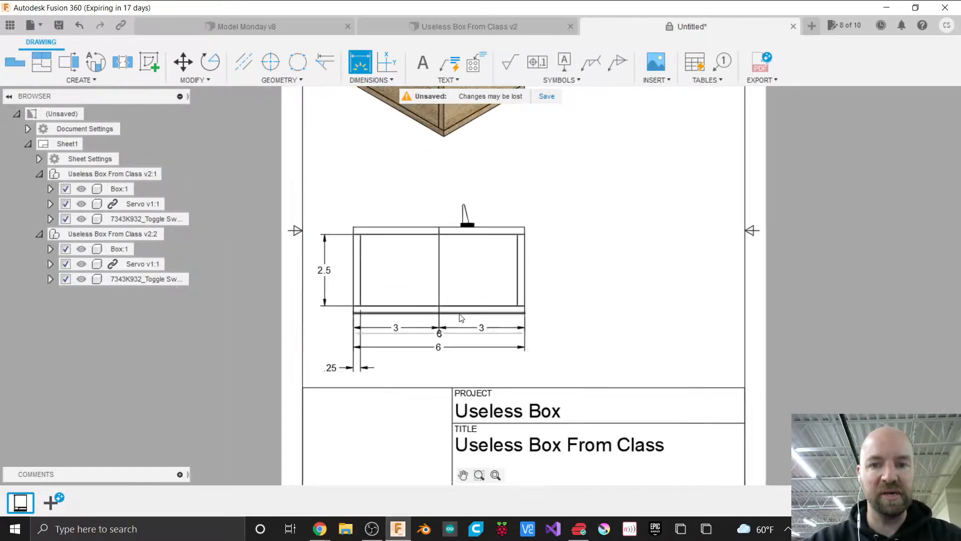
scroll(459, 317, "up", 2)
key("Escape")
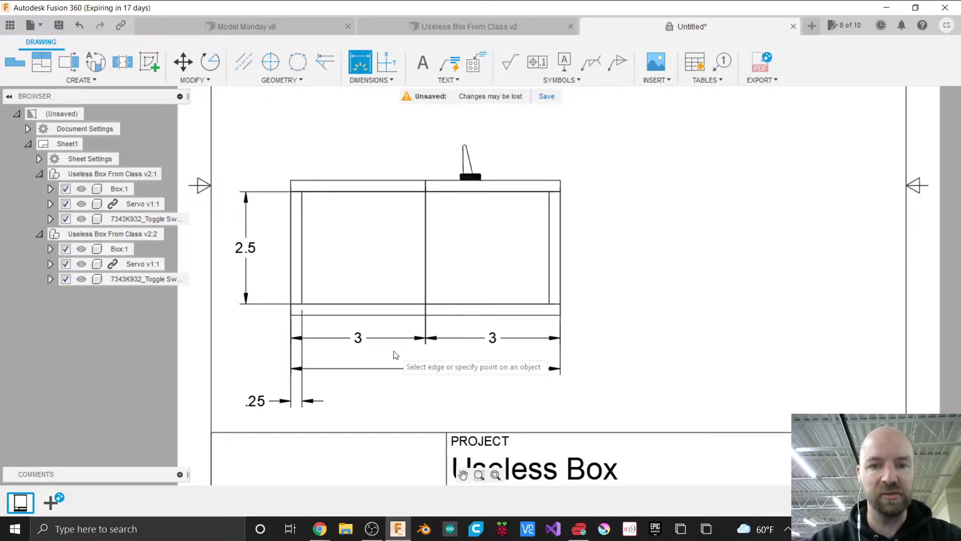
Place a new base view of the assembly in the RIGHT orientation to the right of the front view.
scroll(395, 347, "down", 3)
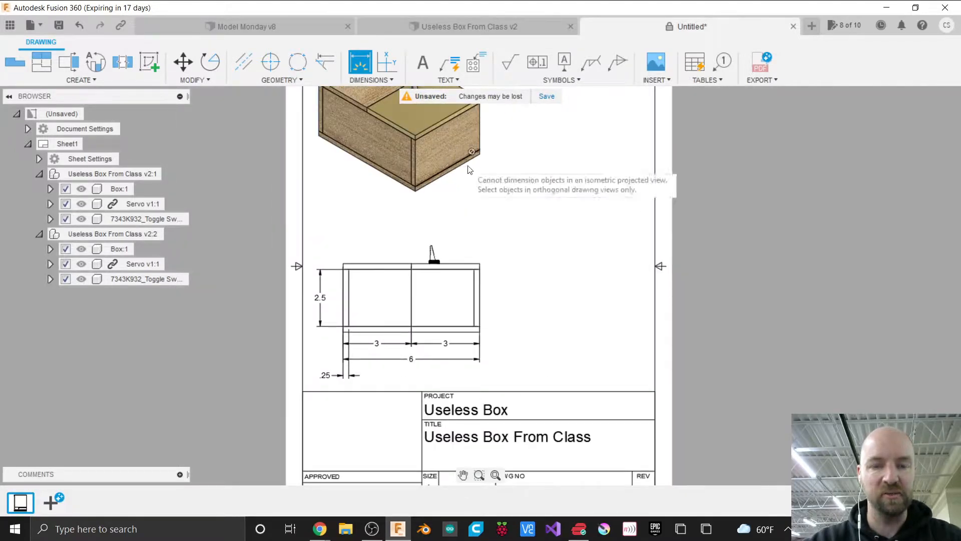
left_click(14, 65)
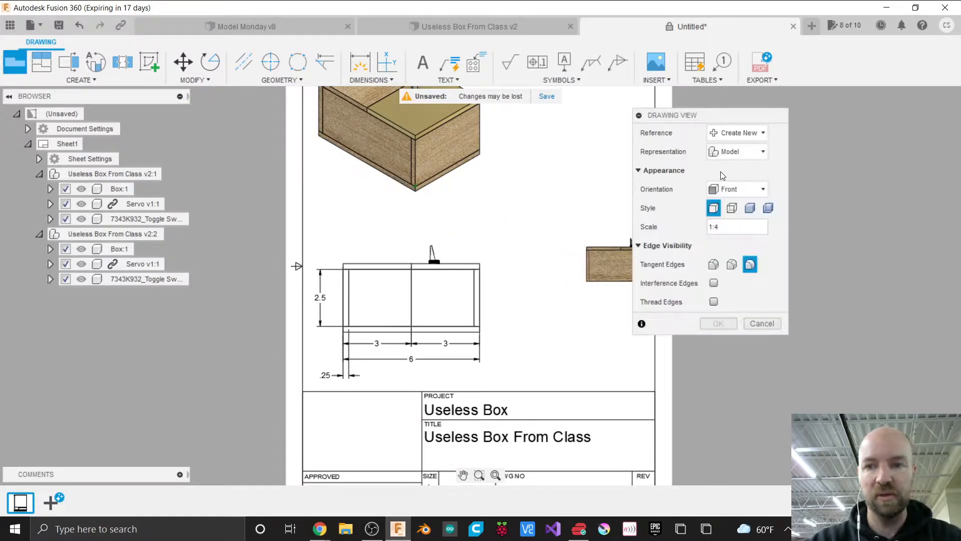
left_click(743, 190)
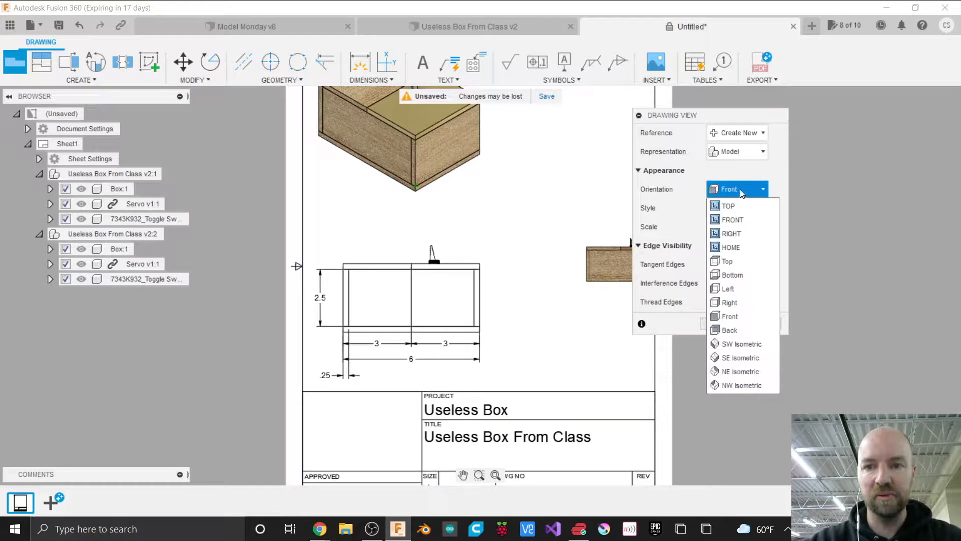
left_click(737, 232)
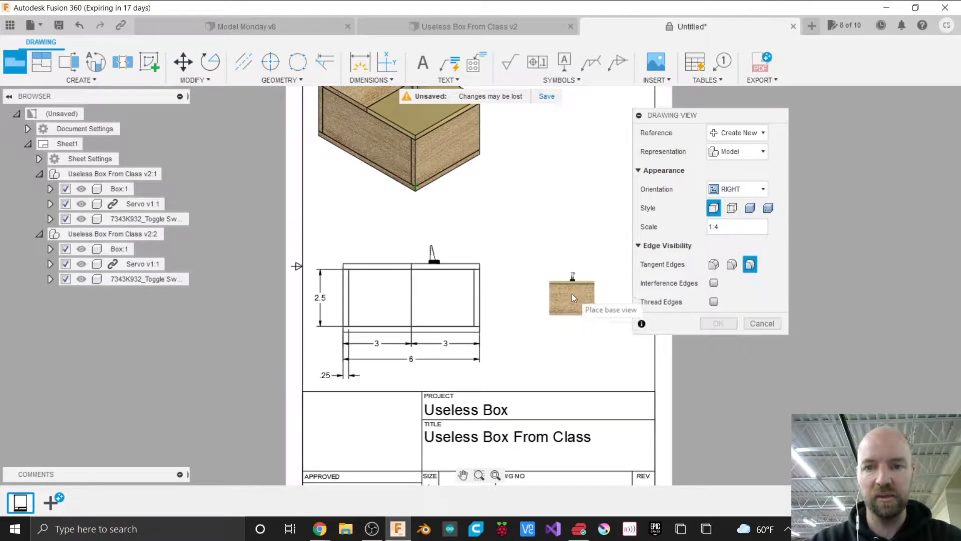
left_click(572, 290)
Set the new right view's scale to 1/2" = 1", place it, and align it beside the front view.
double_click(735, 227)
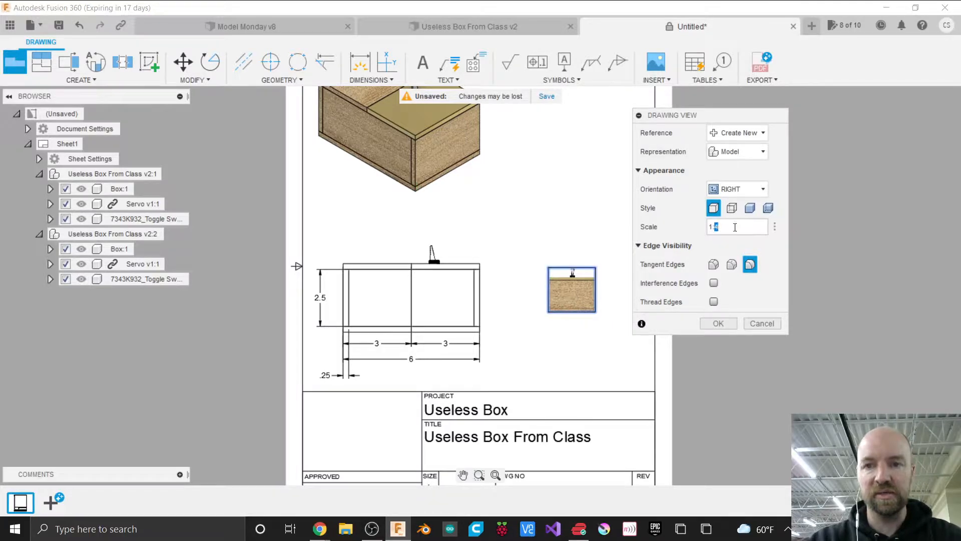
key("BackSpace")
key("BackSpace")
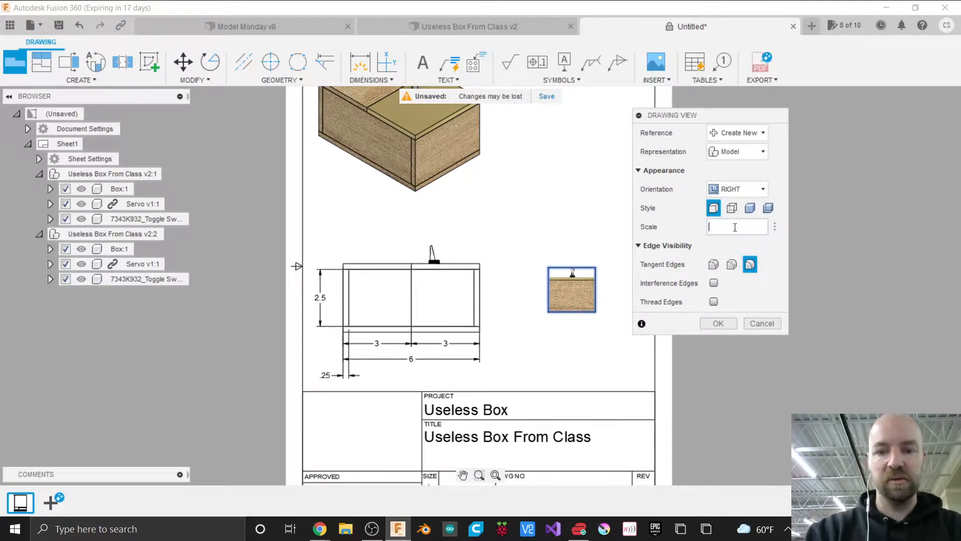
type("/2")
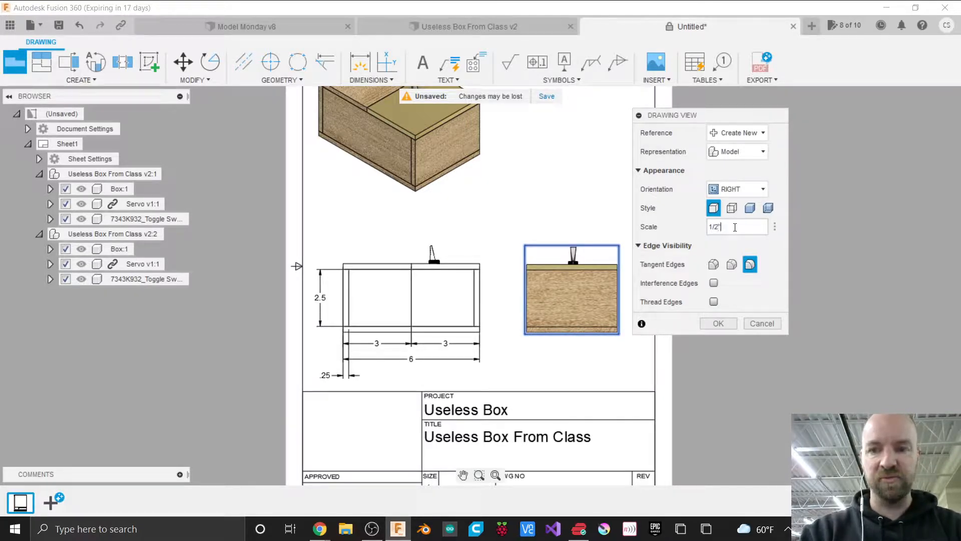
type("\" =")
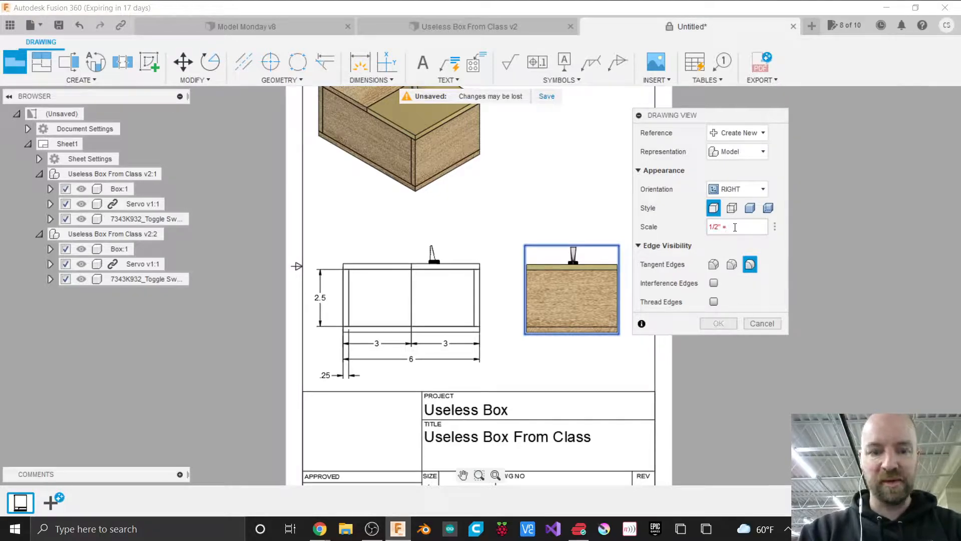
type(" 1\"")
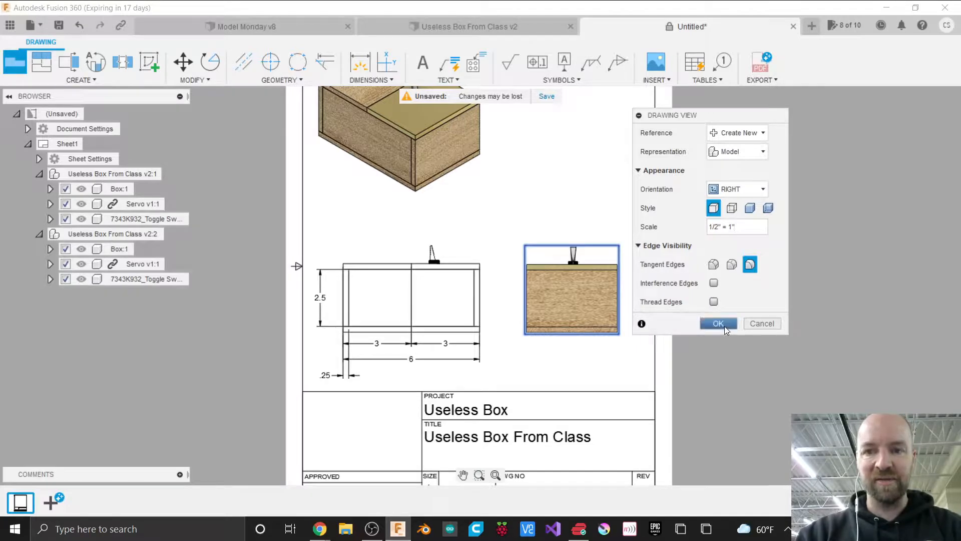
left_click(719, 323)
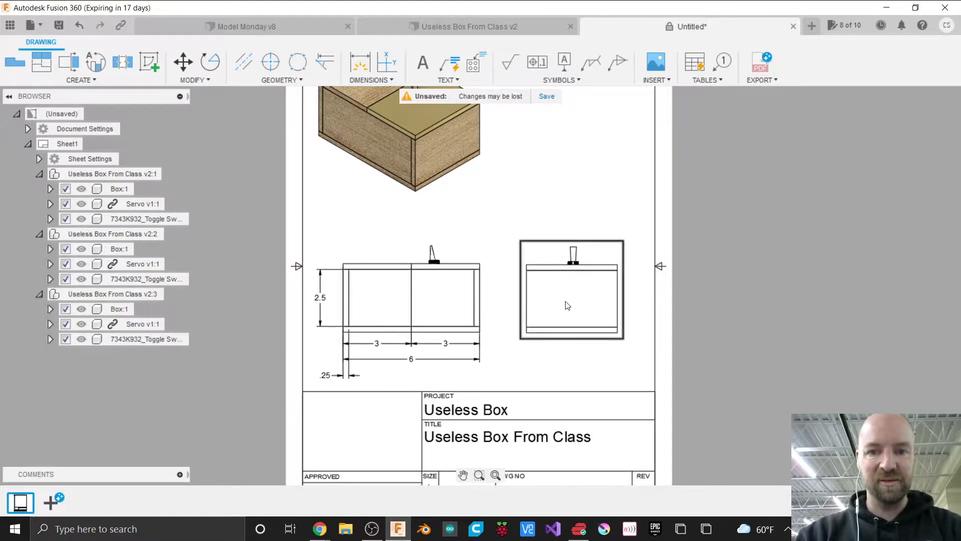
mouse_move(567, 305)
left_mouse_down()
mouse_move(563, 283)
mouse_move(557, 304)
left_mouse_up()
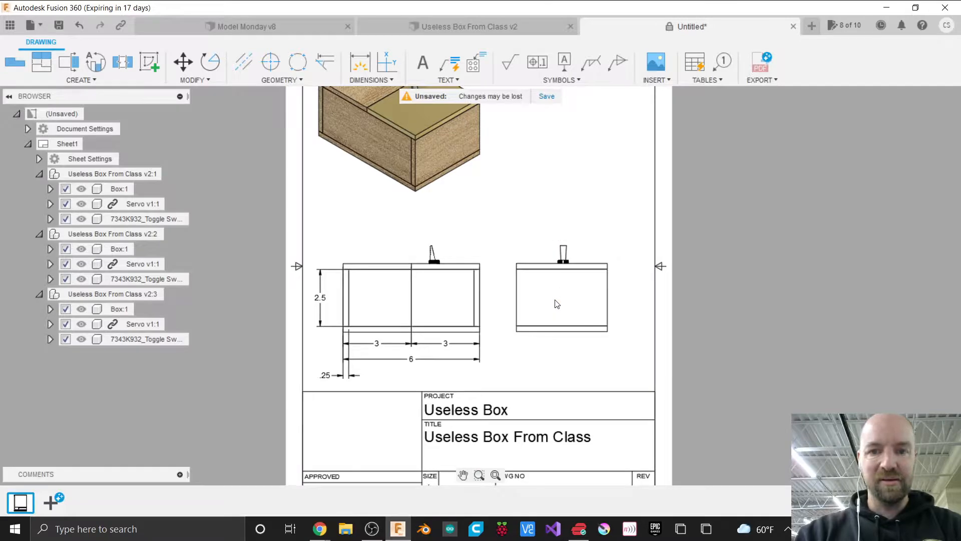
Dimension the overall width of the right view below its bottom edge, level with the front view's overall width dimension.
scroll(557, 304, "up", 3)
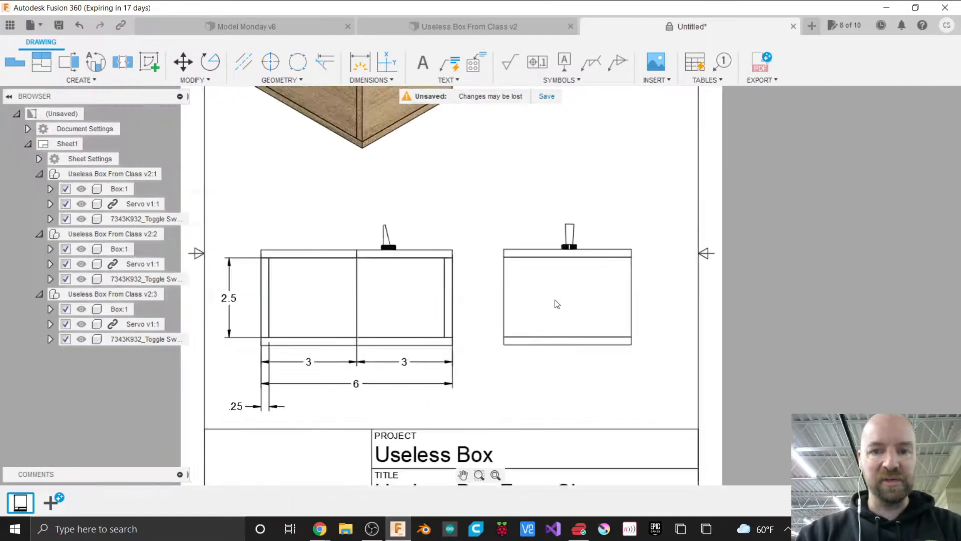
left_click(359, 63)
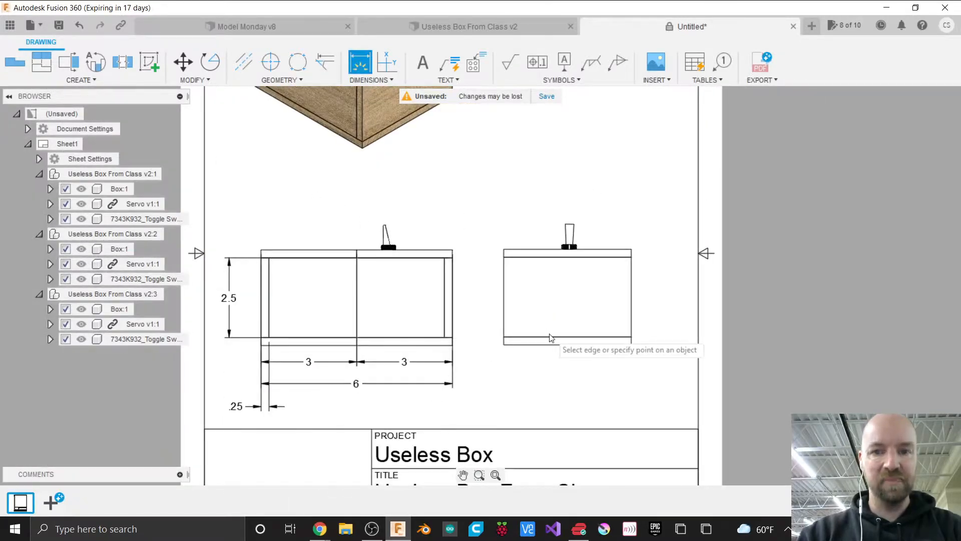
left_click(552, 344)
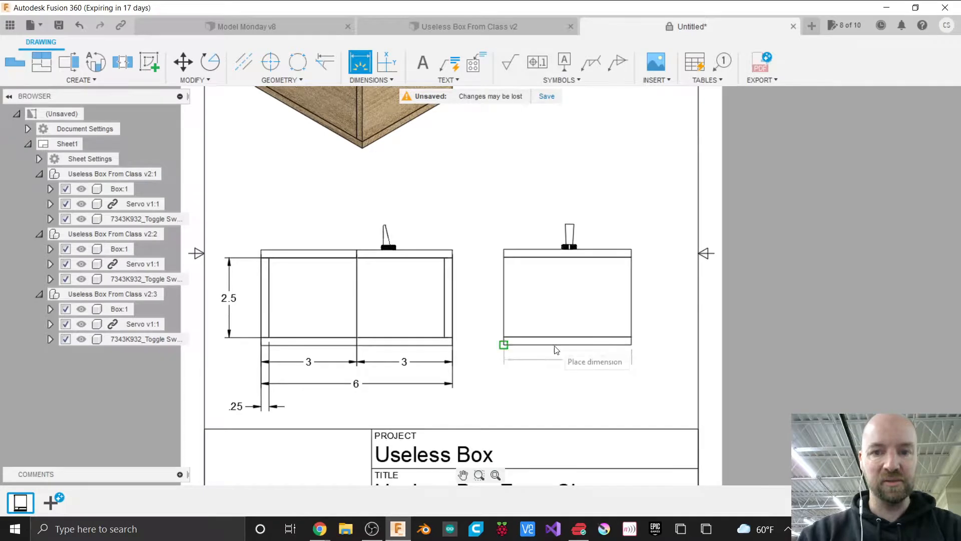
left_click(557, 383)
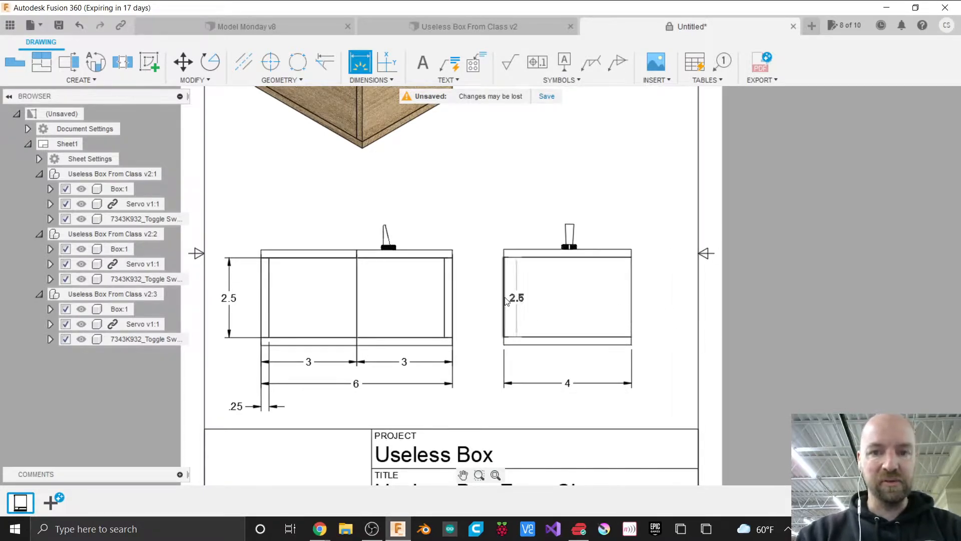
scroll(644, 302, "down", 5)
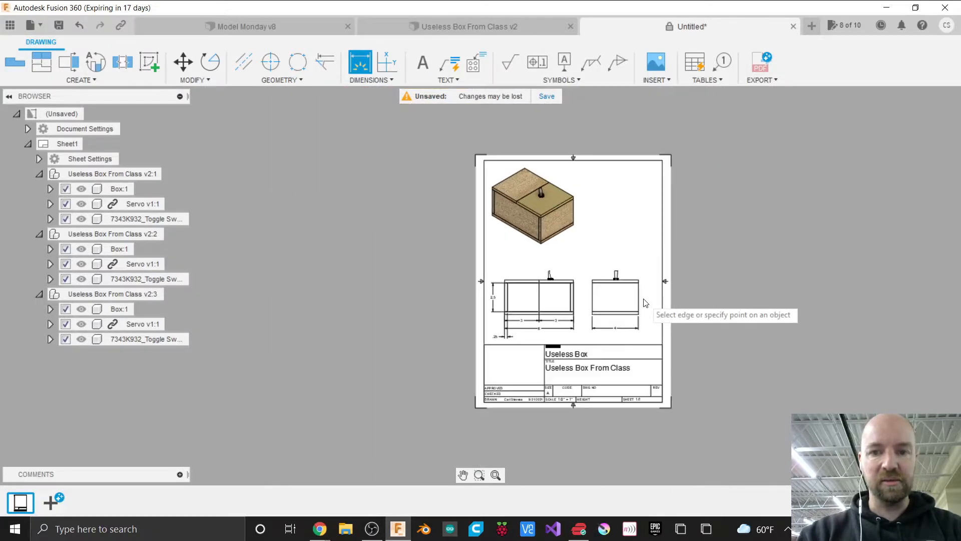
scroll(627, 305, "up", 3)
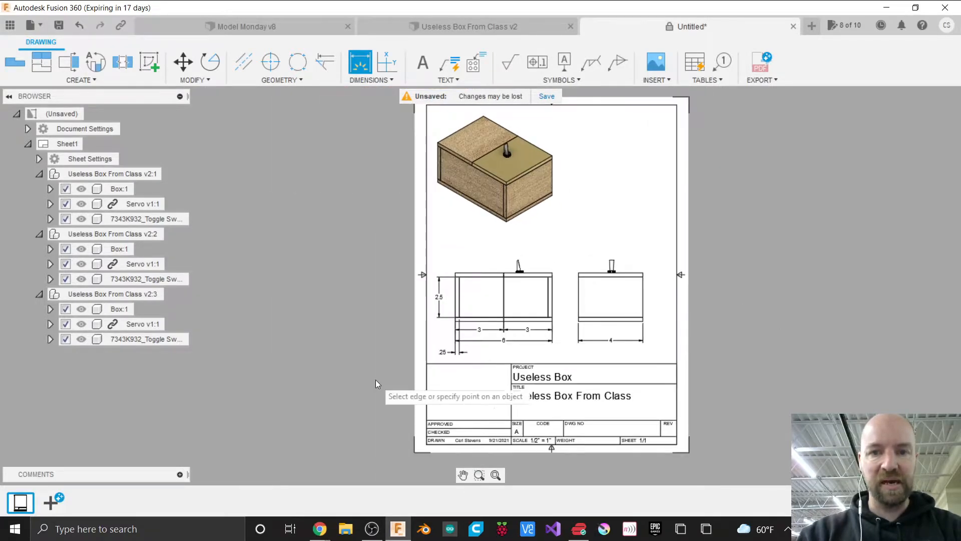
scroll(346, 388, "down", 3)
scroll(399, 350, "up", 5)
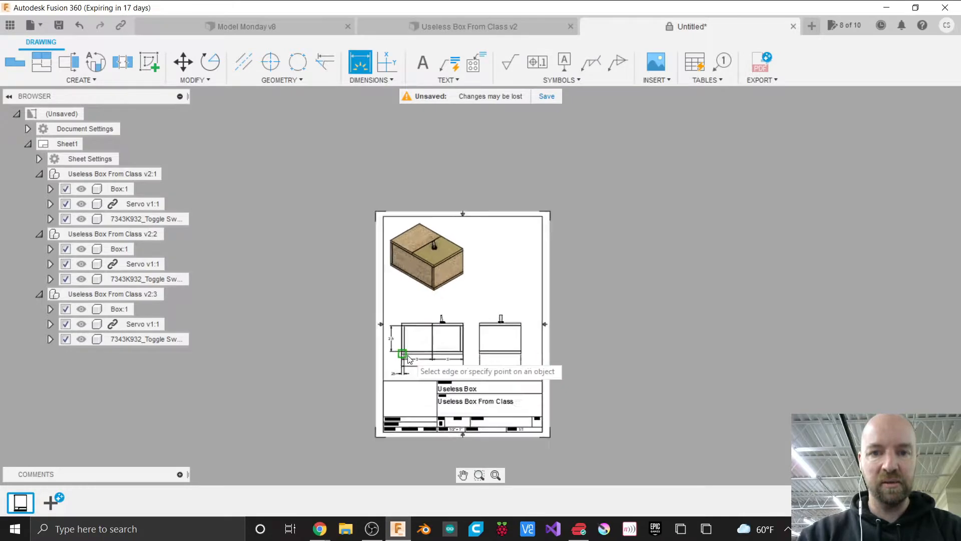
key("Escape")
Move the shaded isometric view to the middle of the sheet above the front and right views.
left_click(446, 191)
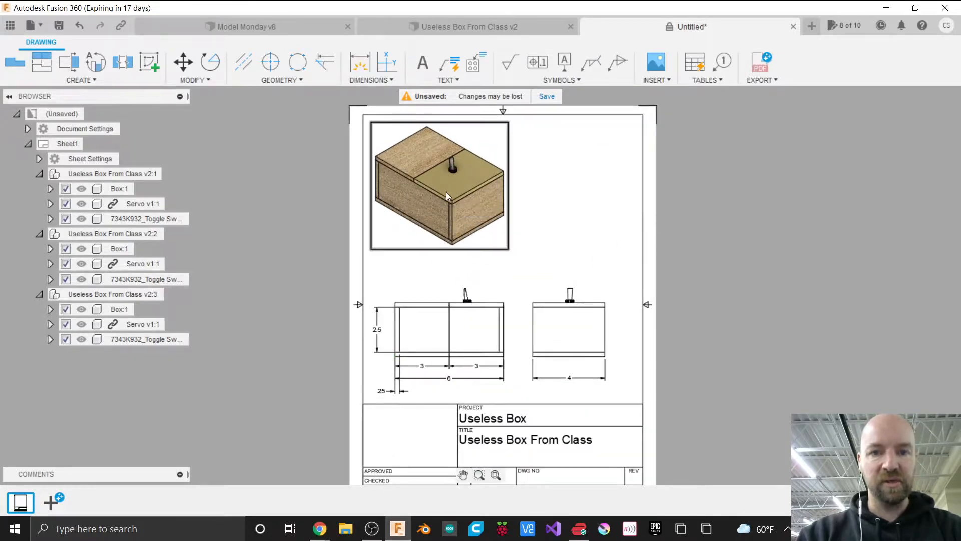
left_click_drag(452, 193, 505, 210)
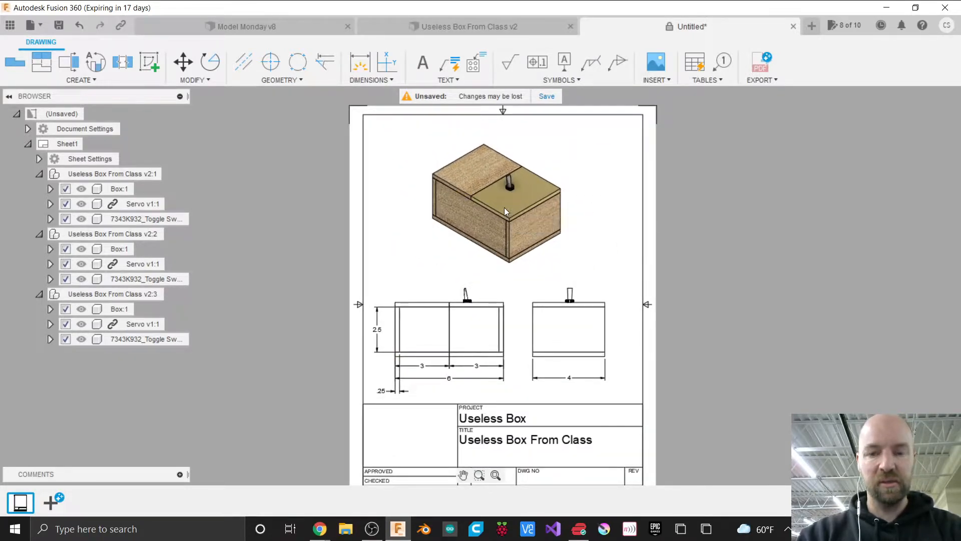
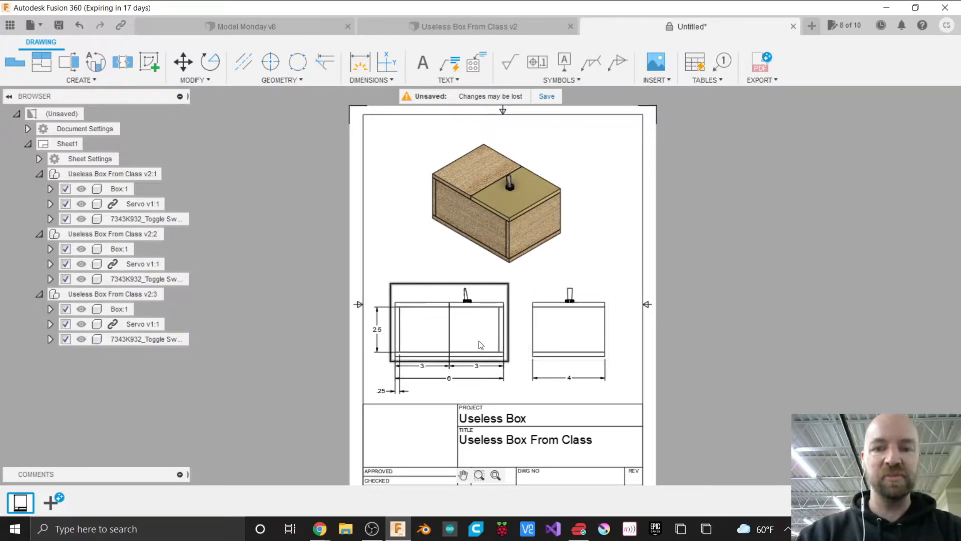
scroll(591, 215, "up", 3)
scroll(590, 215, "down", 1)
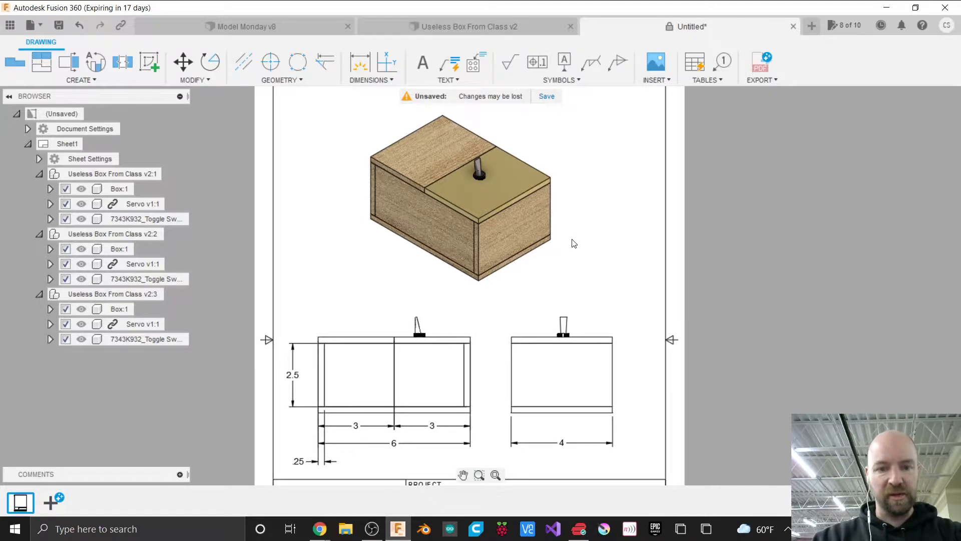
Save the drawing as Useless Box From Class Drawing in the Useless Box folder and close it.
key("ctrl+s")
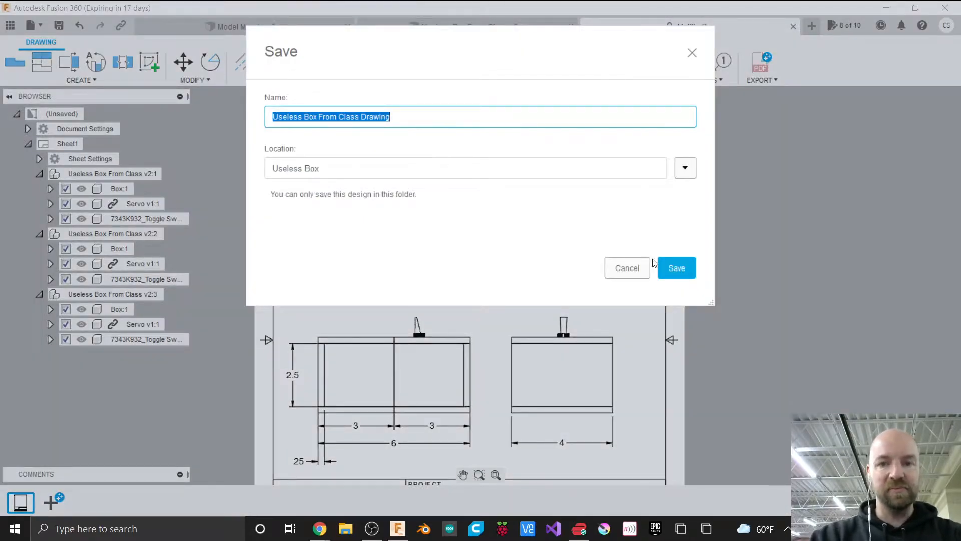
left_click(672, 265)
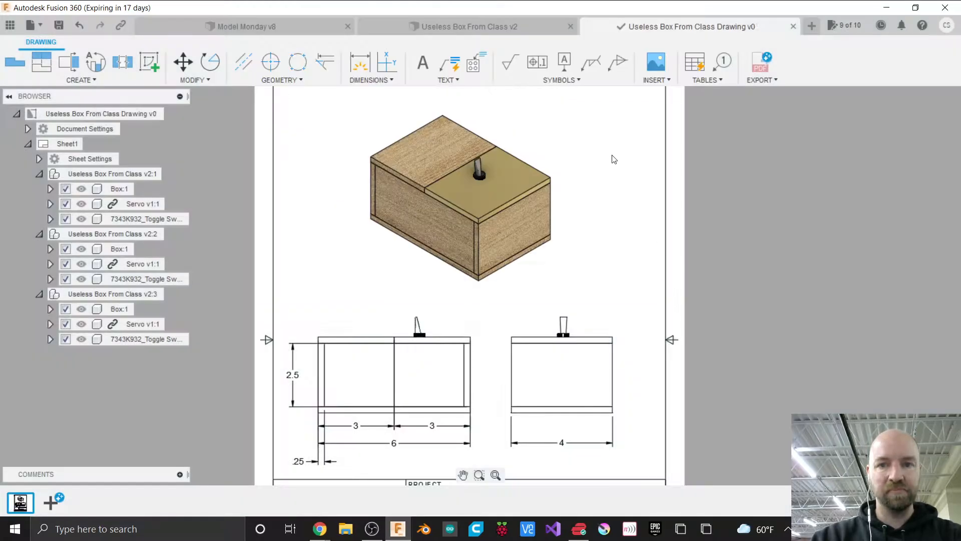
left_click(794, 27)
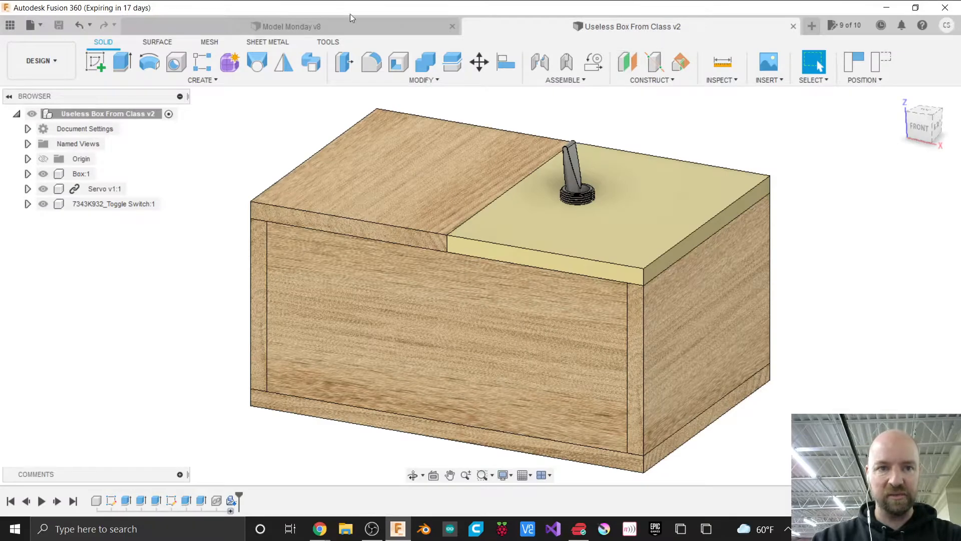
Show the Useless Box project files and select the Useless Box From Class design in the list.
left_click(11, 25)
left_click(152, 290)
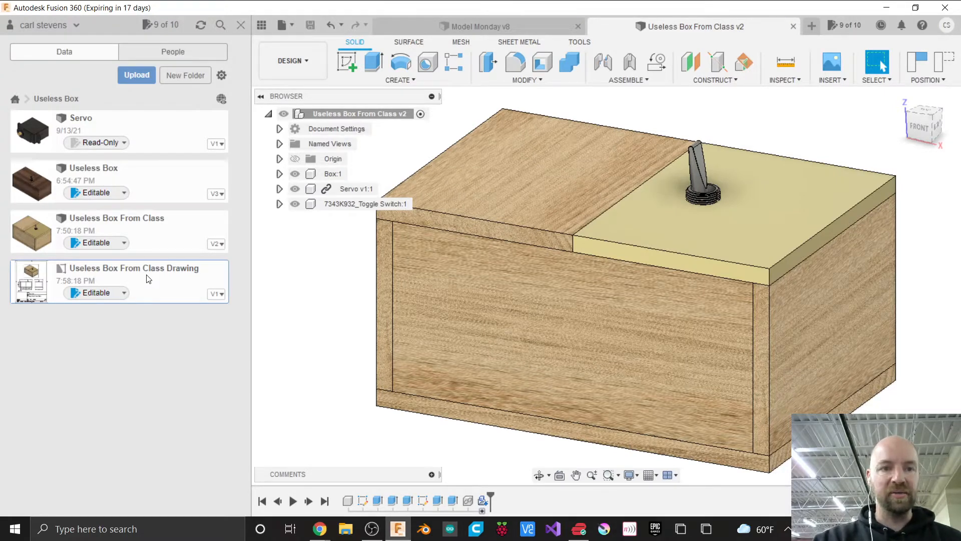
left_click(153, 231)
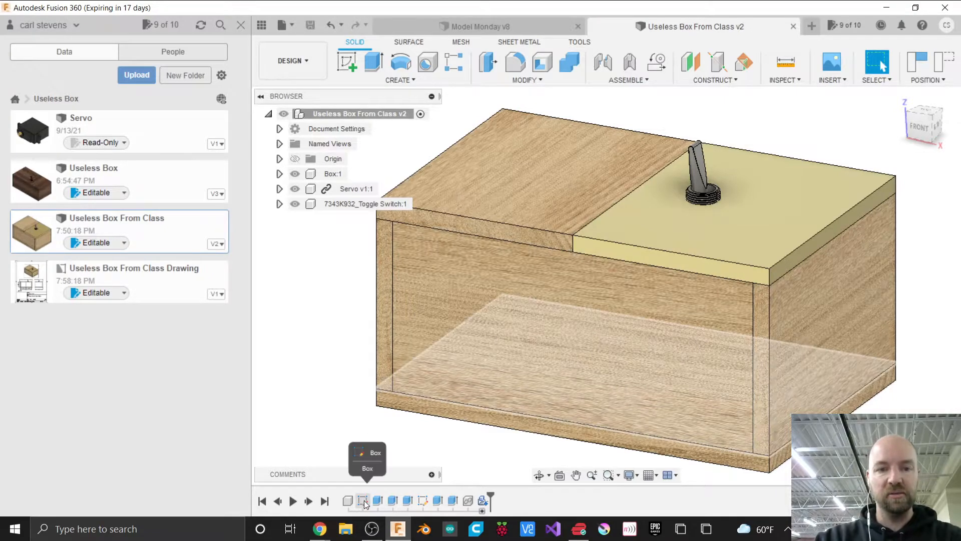
Edit the Box base sketch, set the rectangle's 4.00 side dimension to 5, and finish the sketch.
right_click(364, 500)
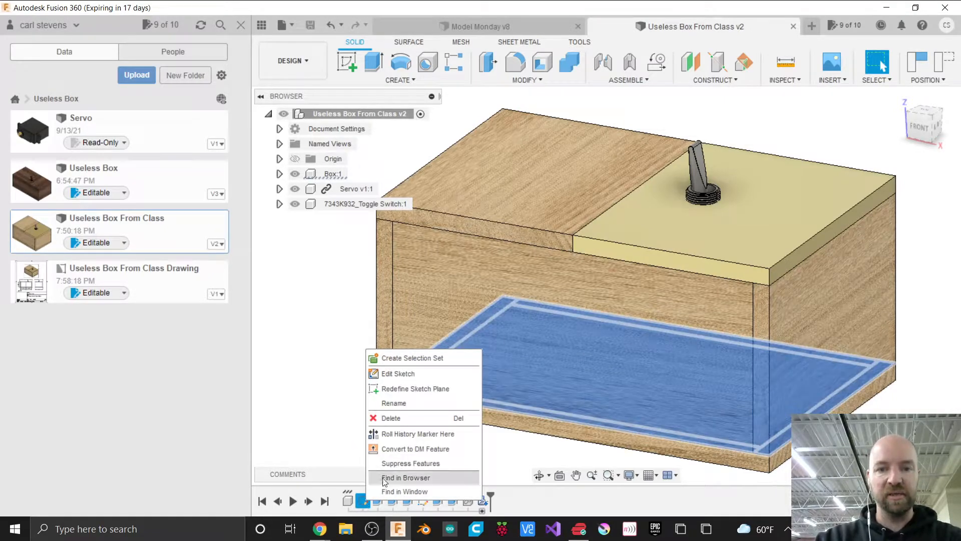
left_click(406, 373)
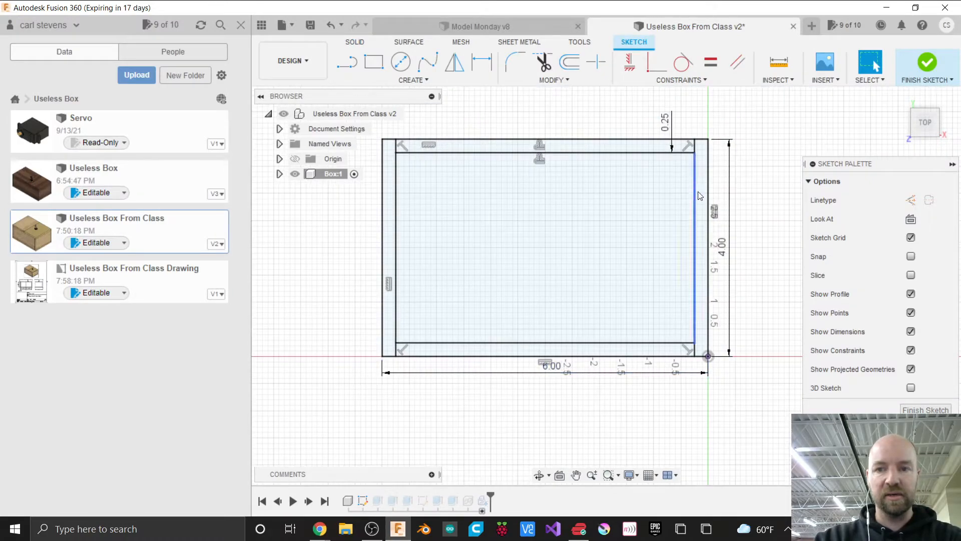
double_click(723, 246)
type("5")
key("Return")
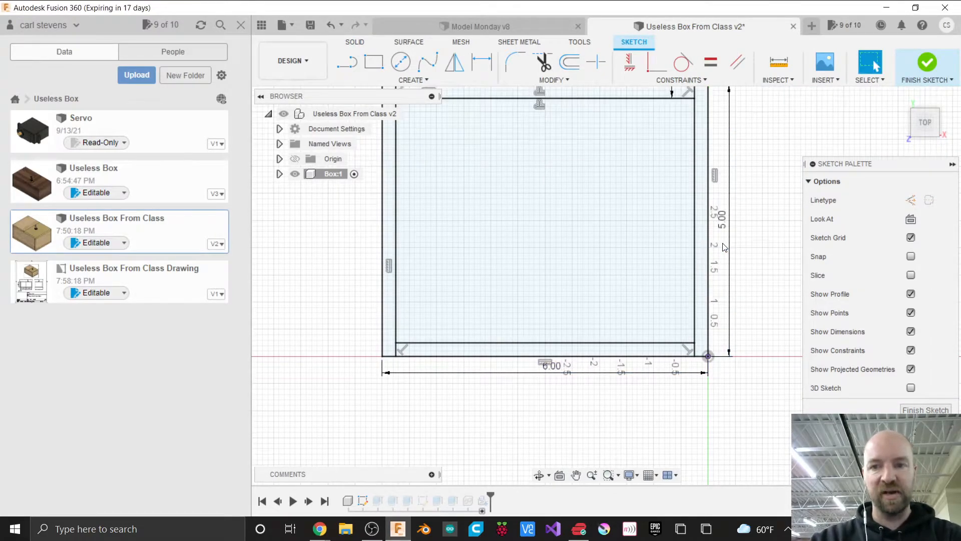
scroll(608, 414, "down", 1)
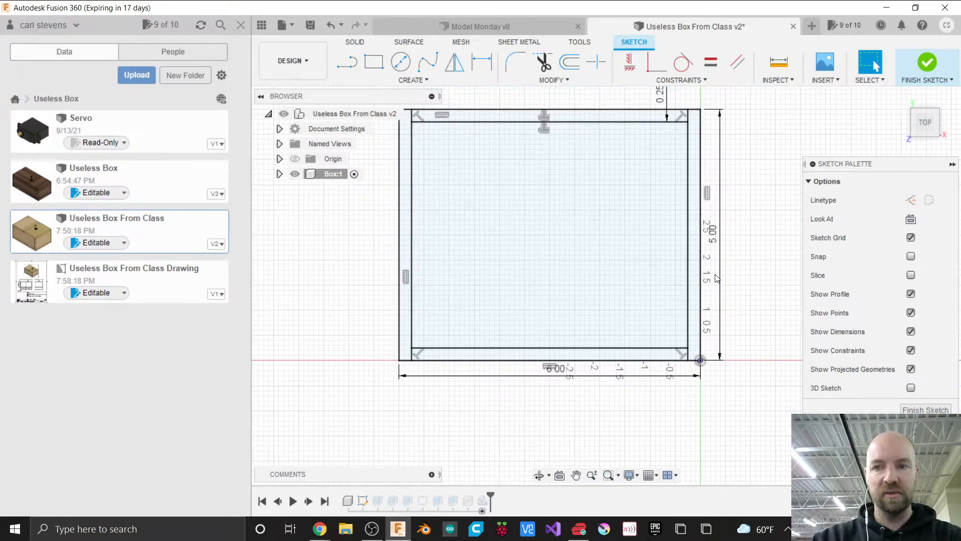
left_click(923, 65)
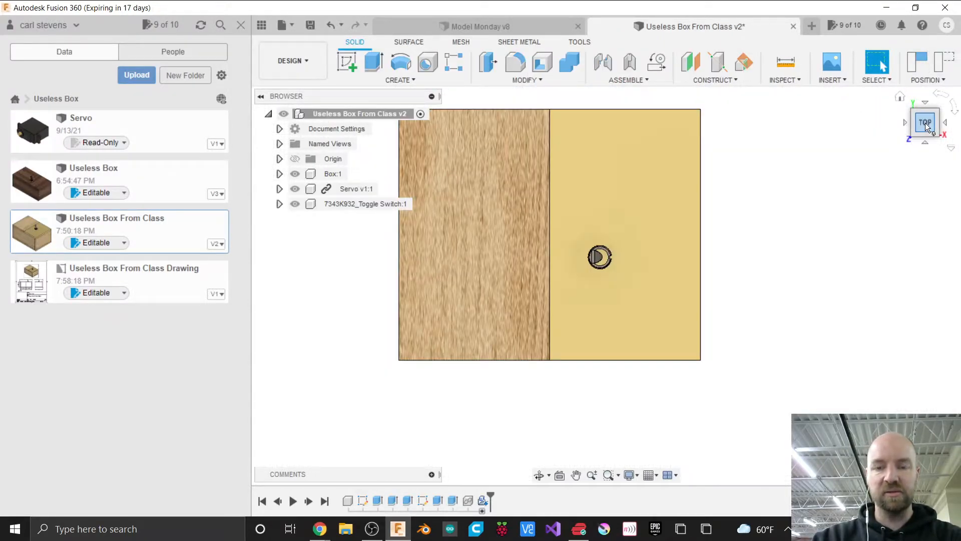
Save the modified Useless Box From Class design as a new version.
left_click(925, 122)
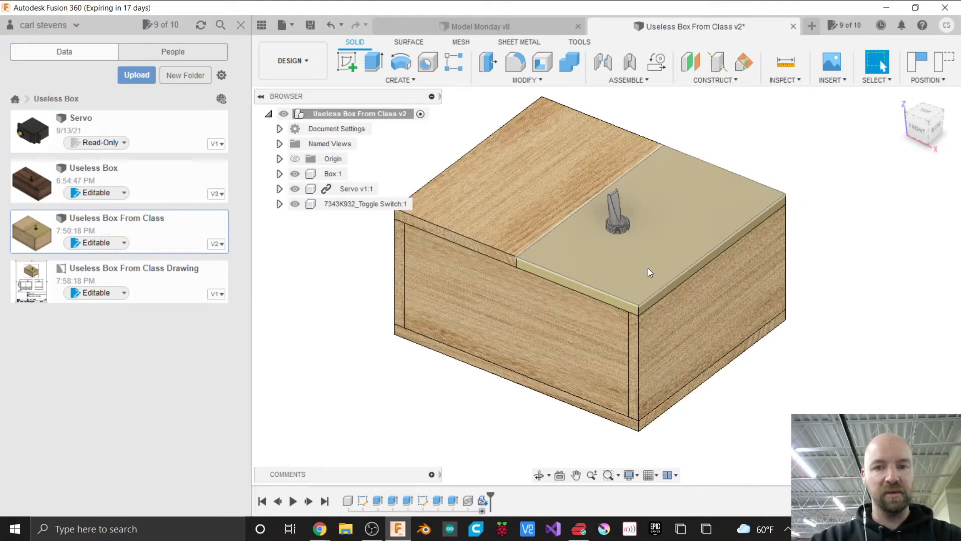
key("ctrl+s")
left_click(488, 284)
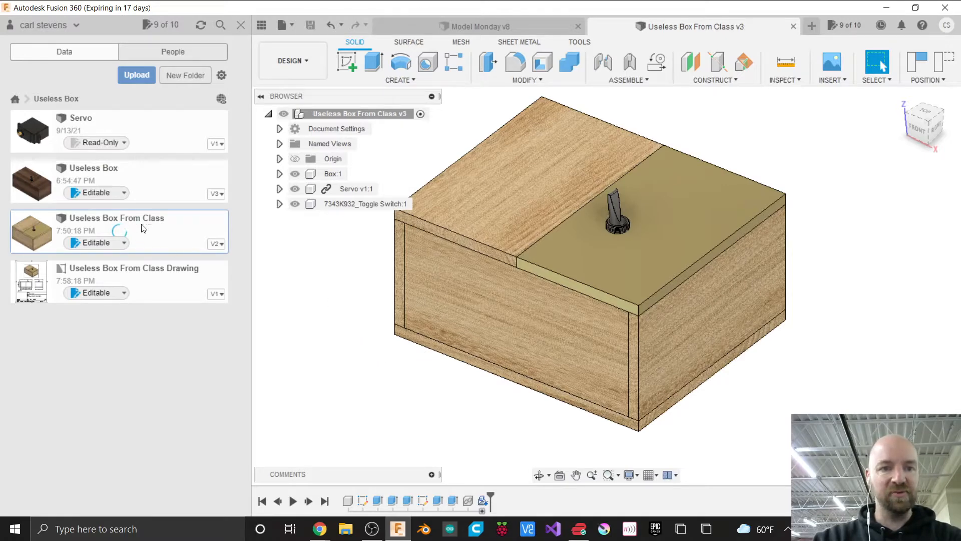
Reopen Useless Box From Class Drawing and update its views to the latest version of the referenced design.
double_click(152, 277)
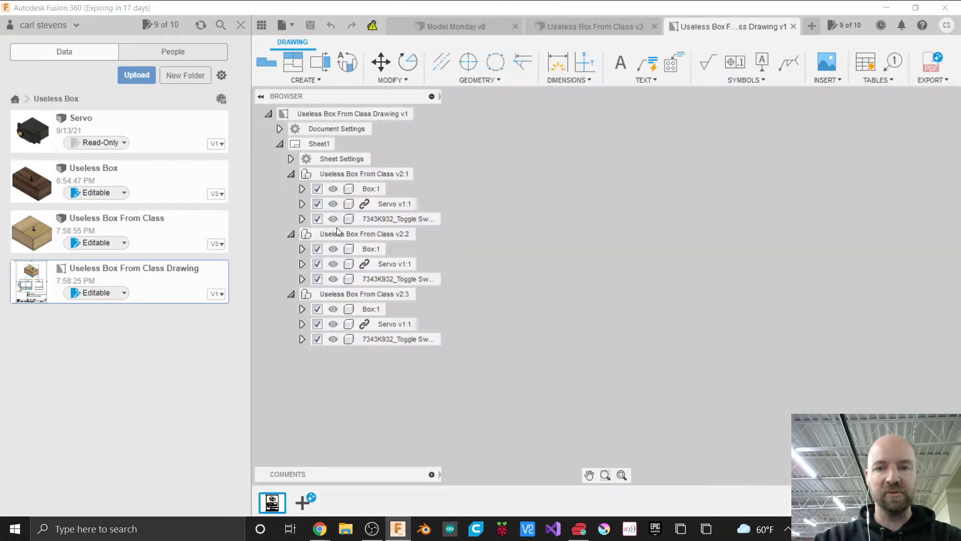
scroll(646, 147, "down", 5)
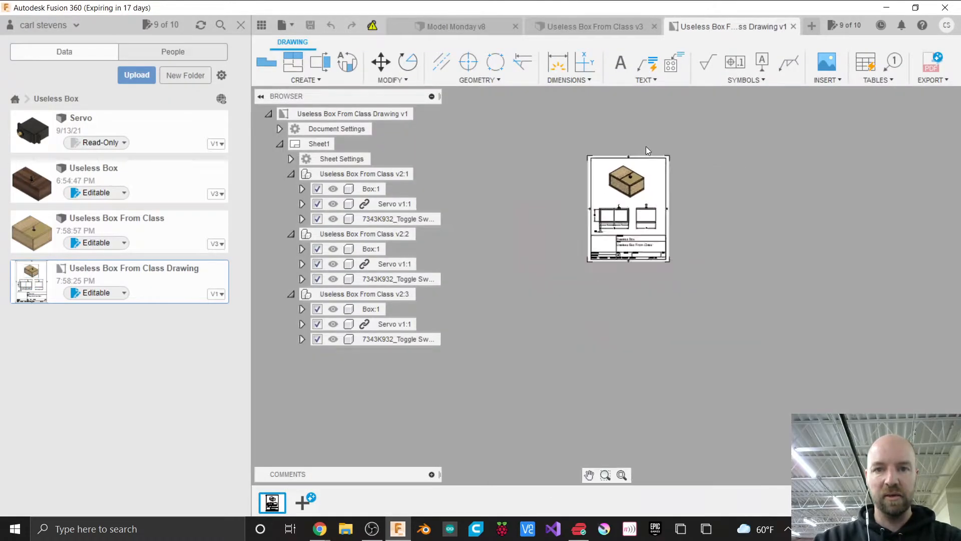
scroll(643, 169, "up", 5)
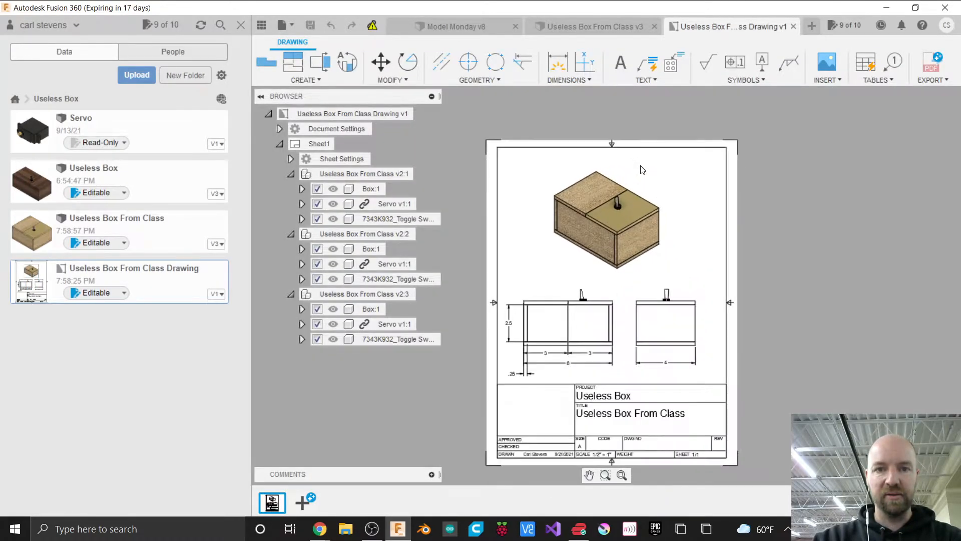
mouse_move(372, 29)
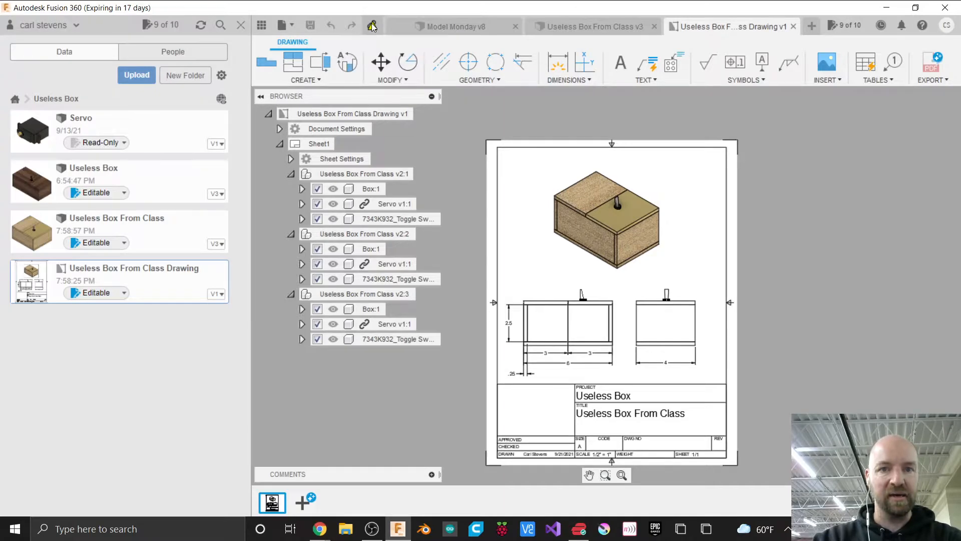
left_click(372, 26)
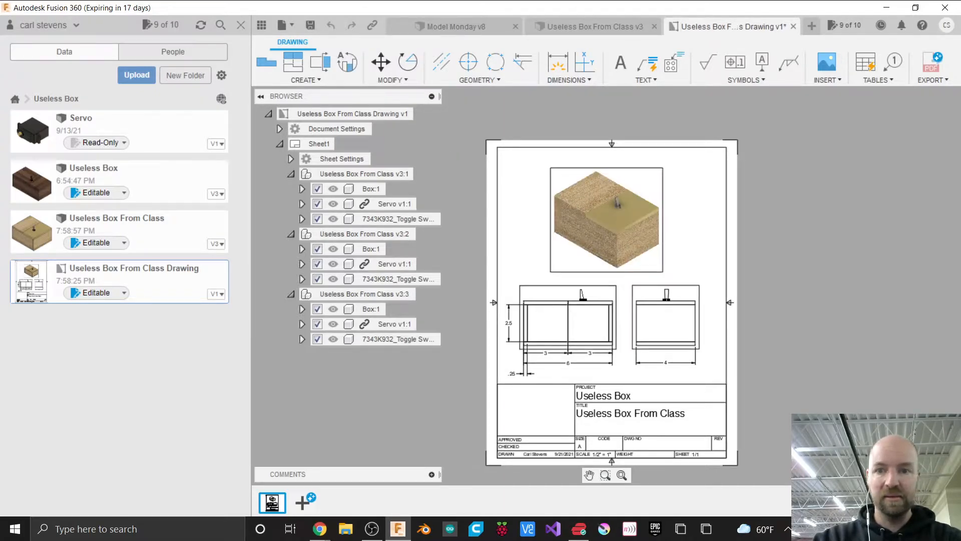
Set the scale of the isometric view on the drawing sheet to .5.
scroll(632, 349, "up", 5)
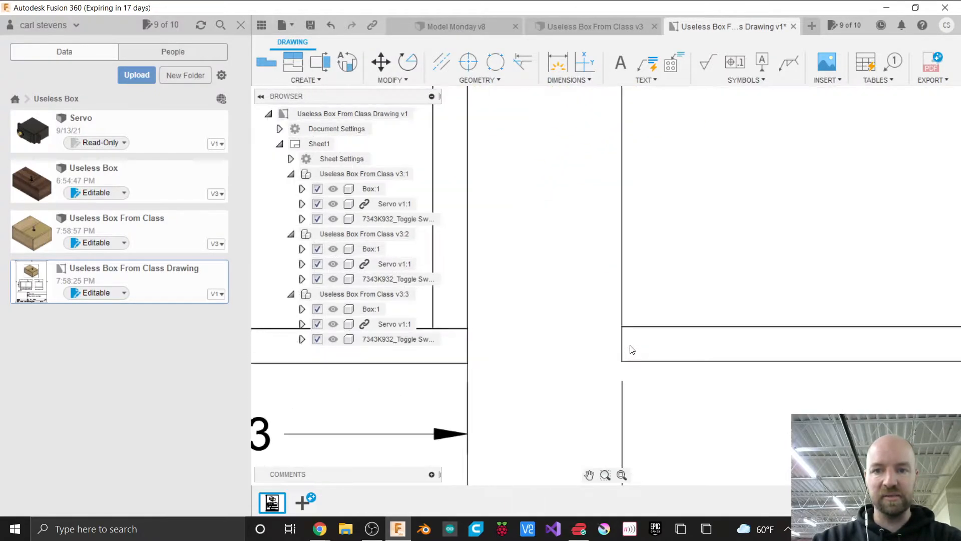
scroll(633, 350, "down", 5)
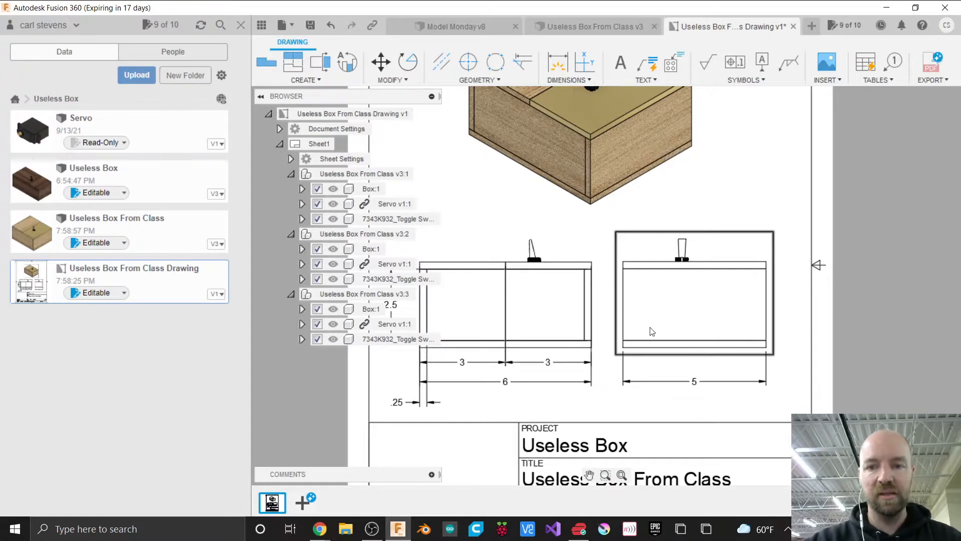
scroll(649, 332, "down", 2)
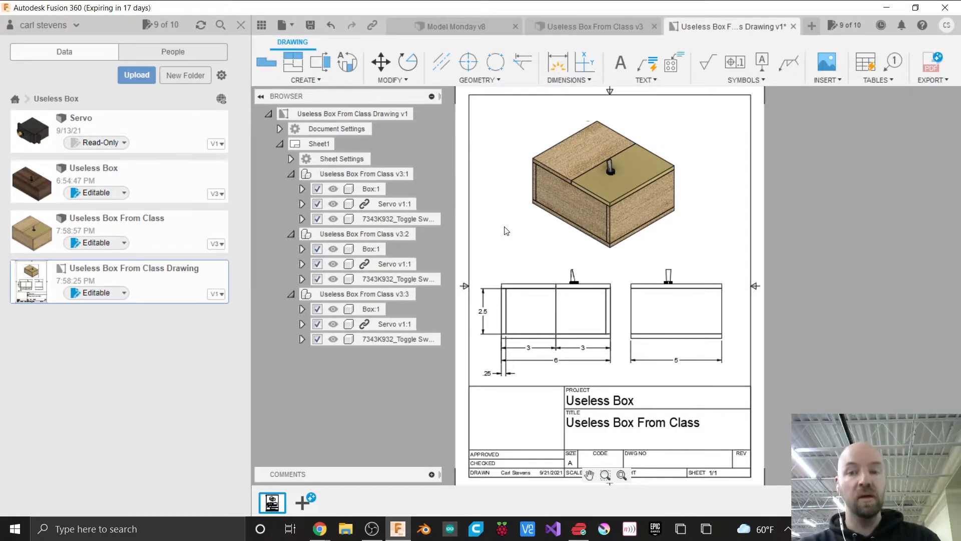
double_click(632, 207)
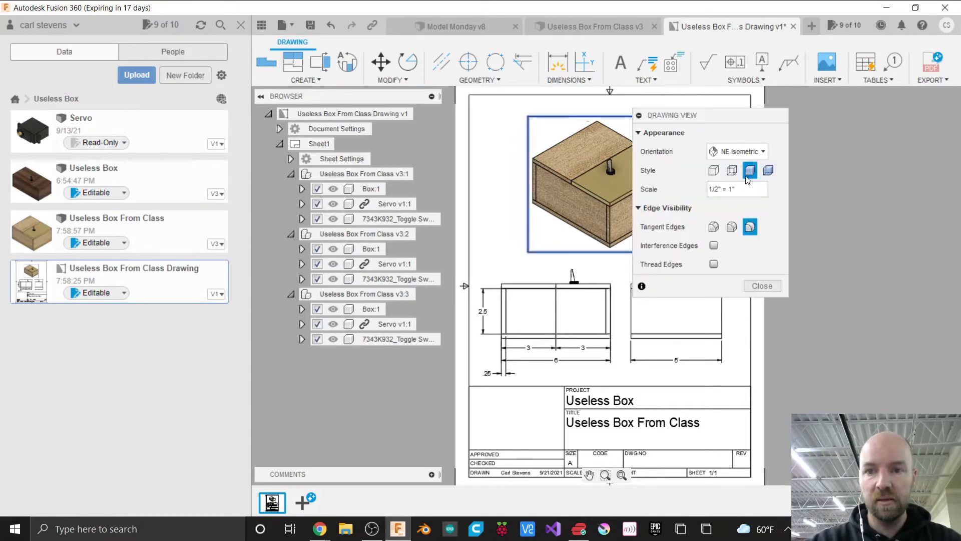
left_click(721, 112)
left_click_drag(723, 115, 869, 113)
left_click_drag(891, 186, 820, 189)
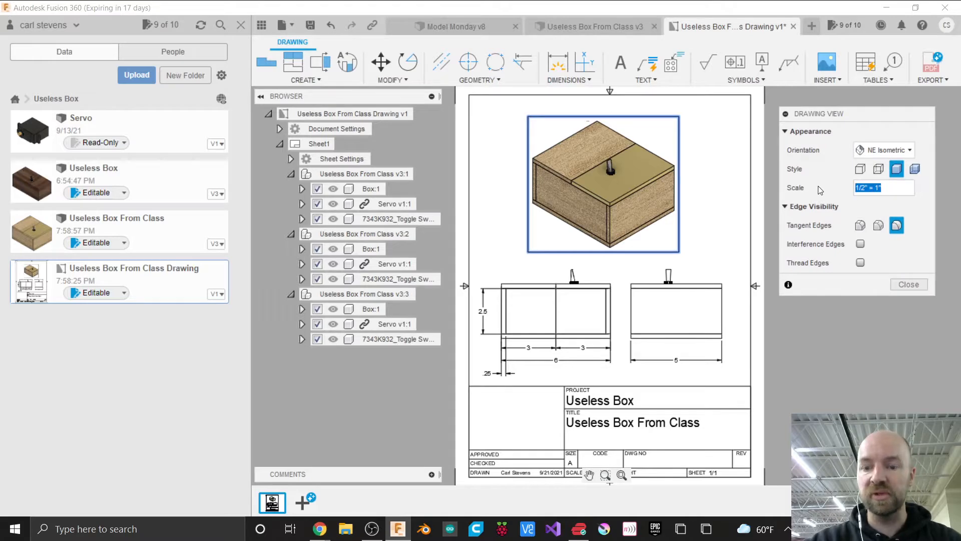
key("BackSpace")
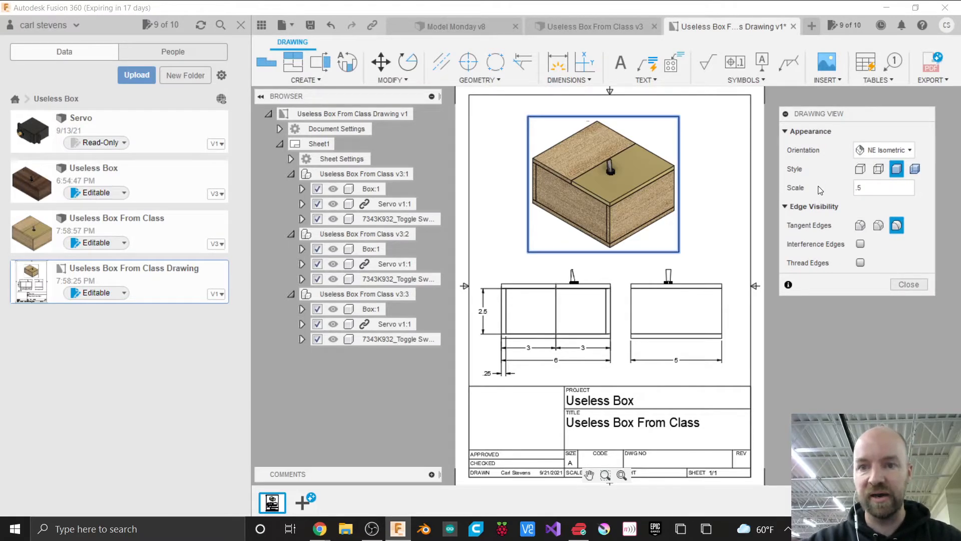
key("Return")
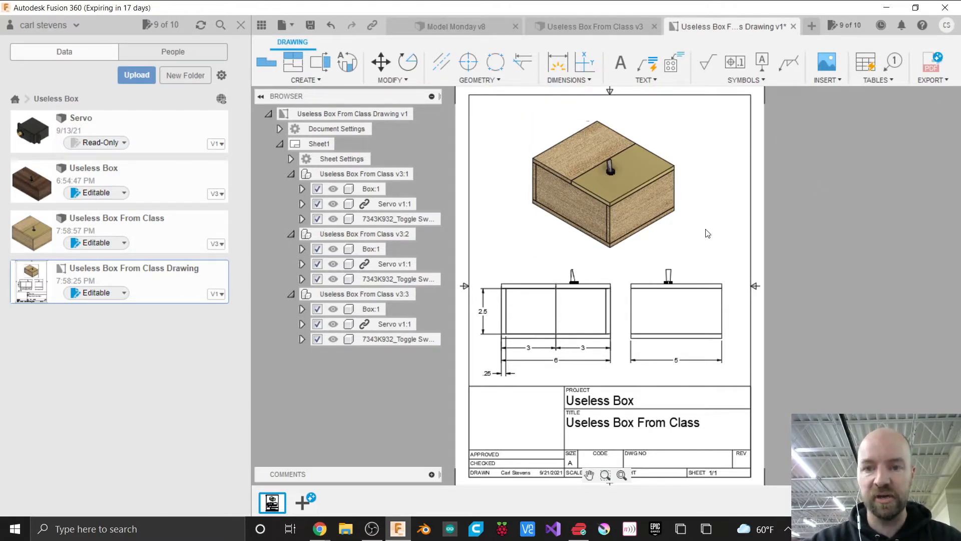
Set the isometric drawing view's scale to 1/2" = 1".
left_click(651, 220)
double_click(650, 220)
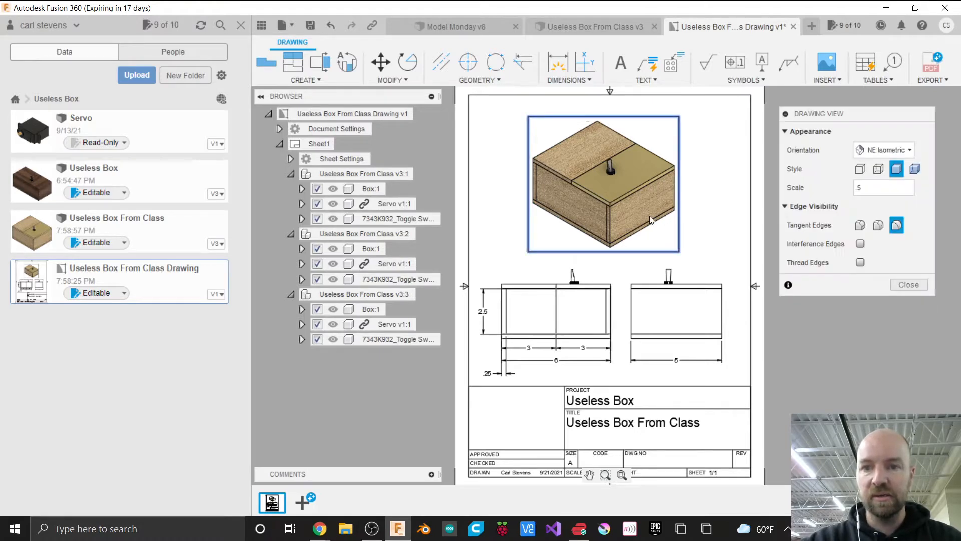
left_click(921, 188)
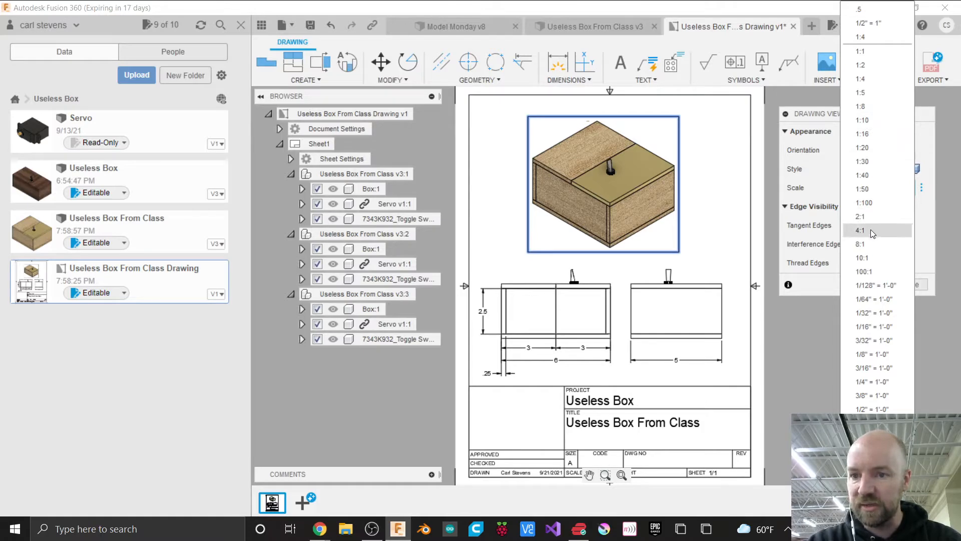
key("Escape")
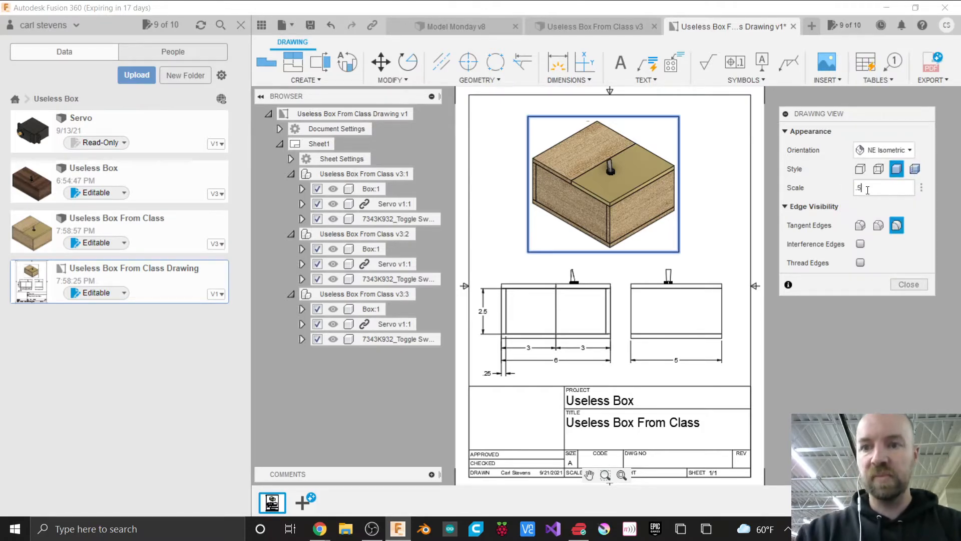
key("BackSpace")
key("BackSpace")
type("1")
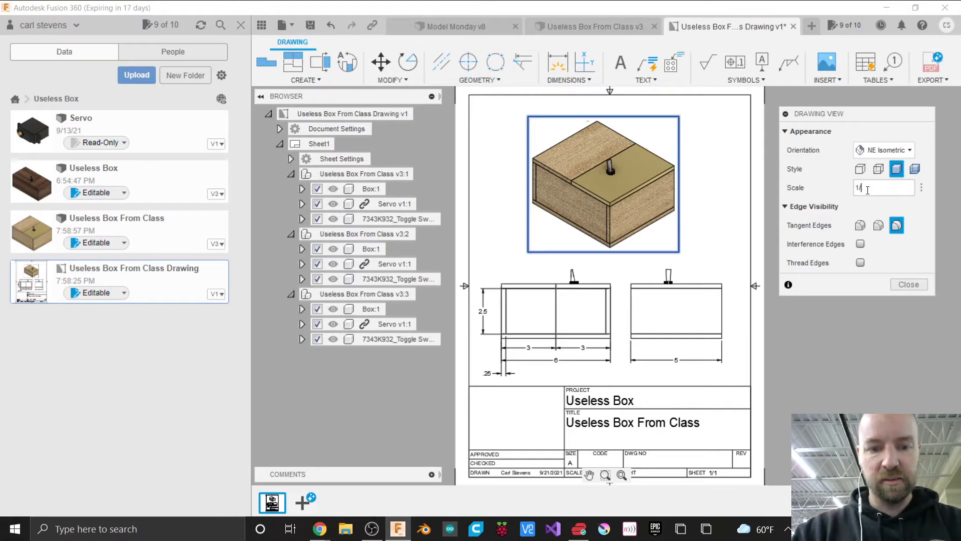
type("/2")
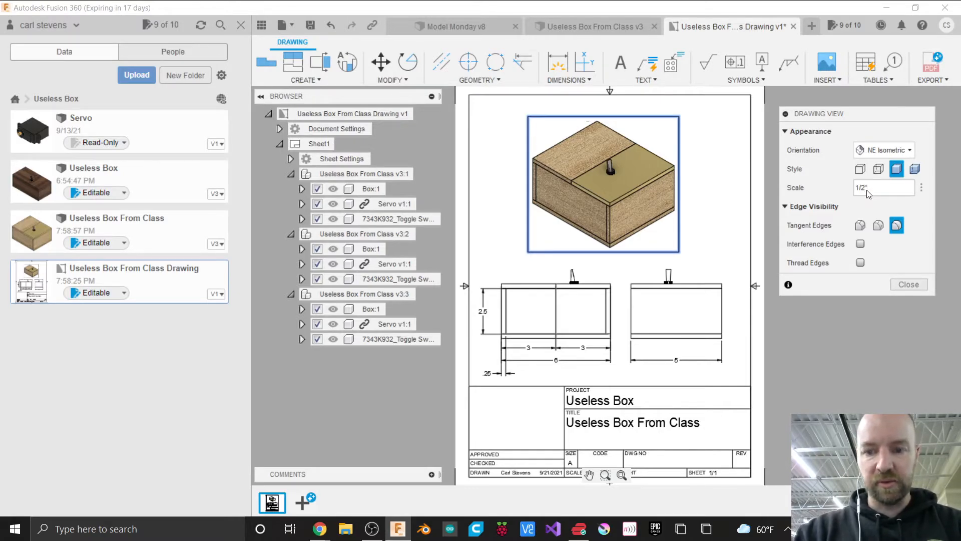
type("\" =")
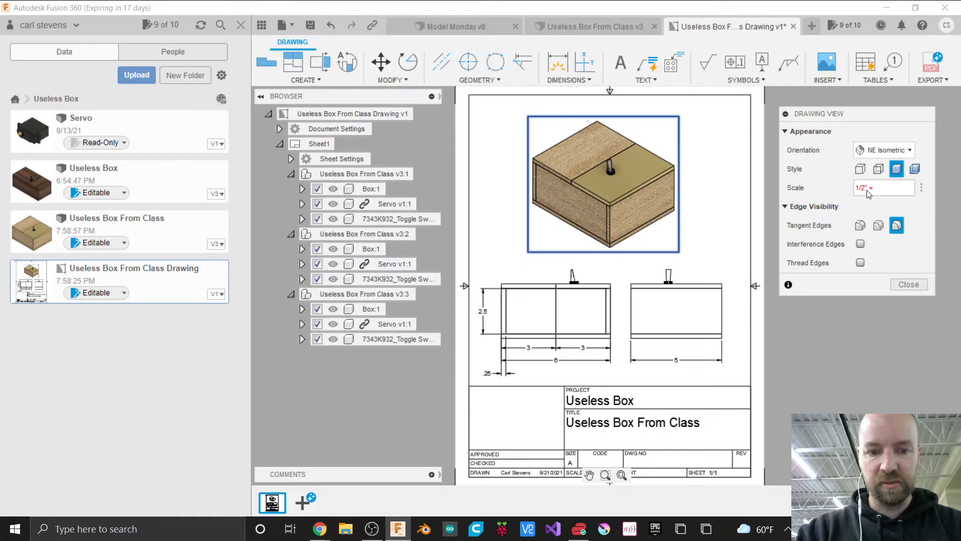
type(" 1'")
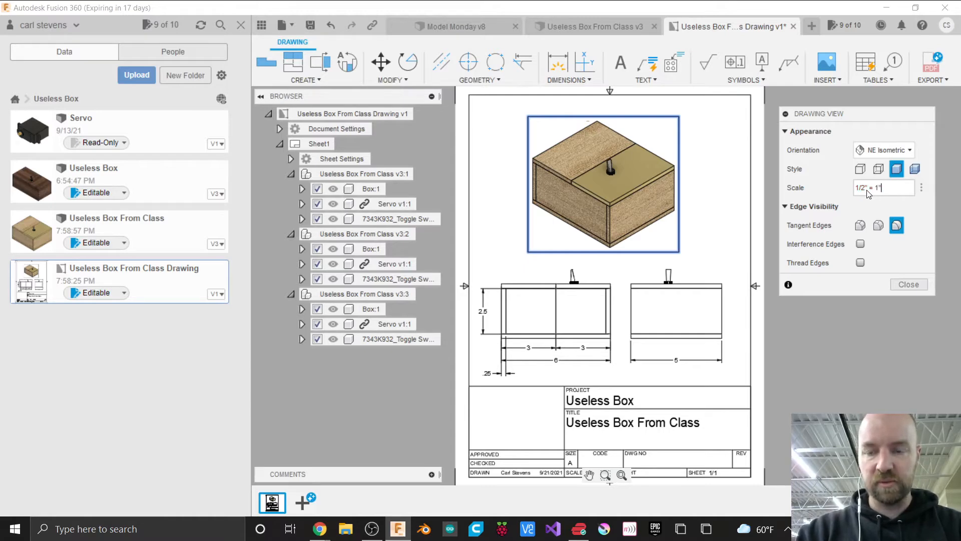
key("Return")
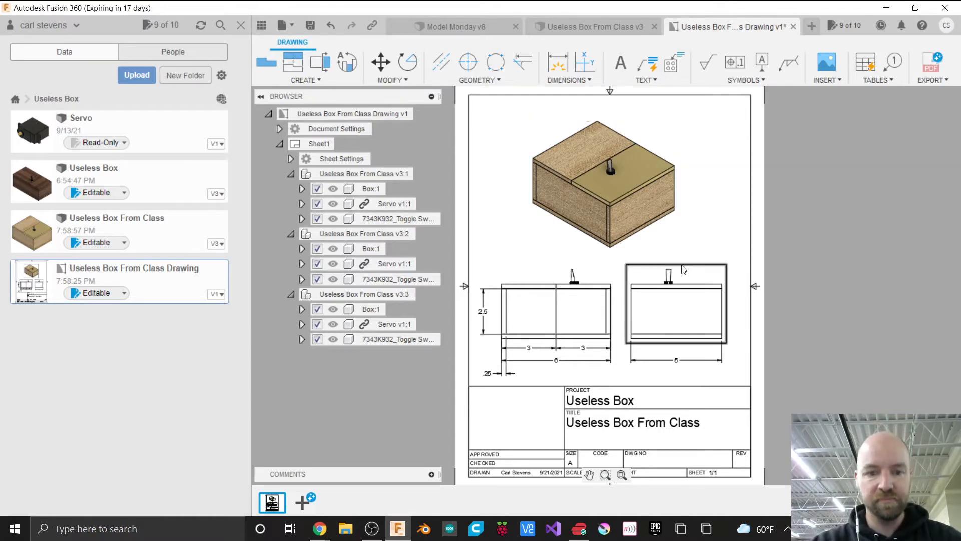
Save the updated drawing as a new version with the description User Saved.
key("ctrl+s")
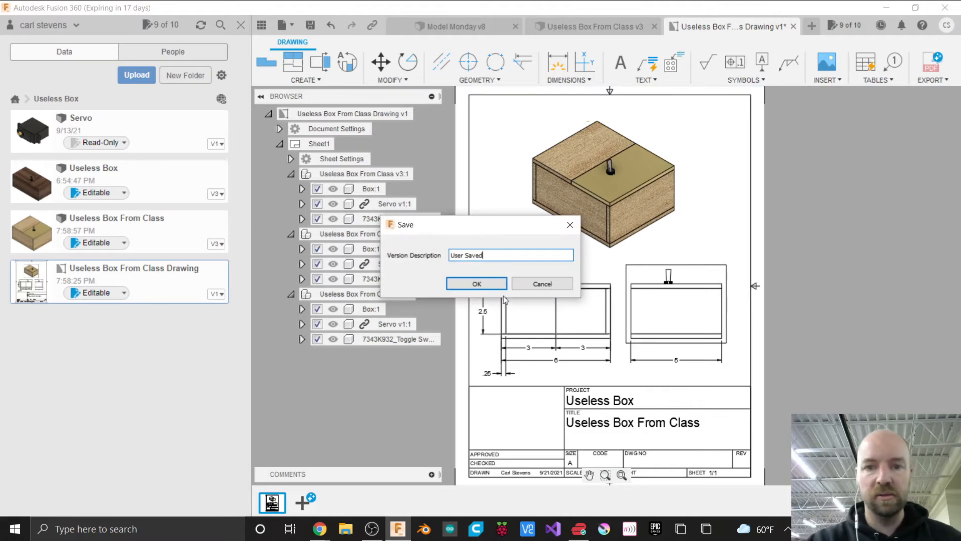
left_click(464, 282)
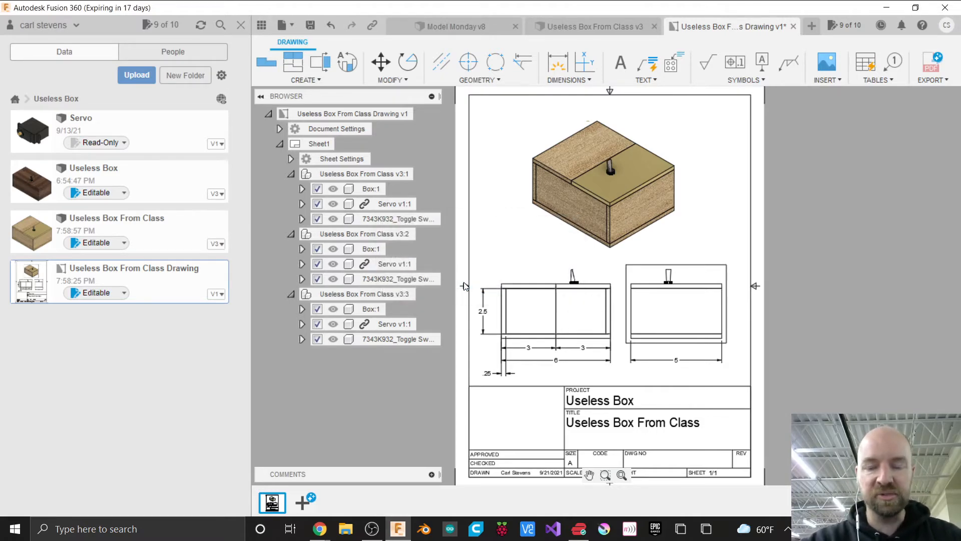